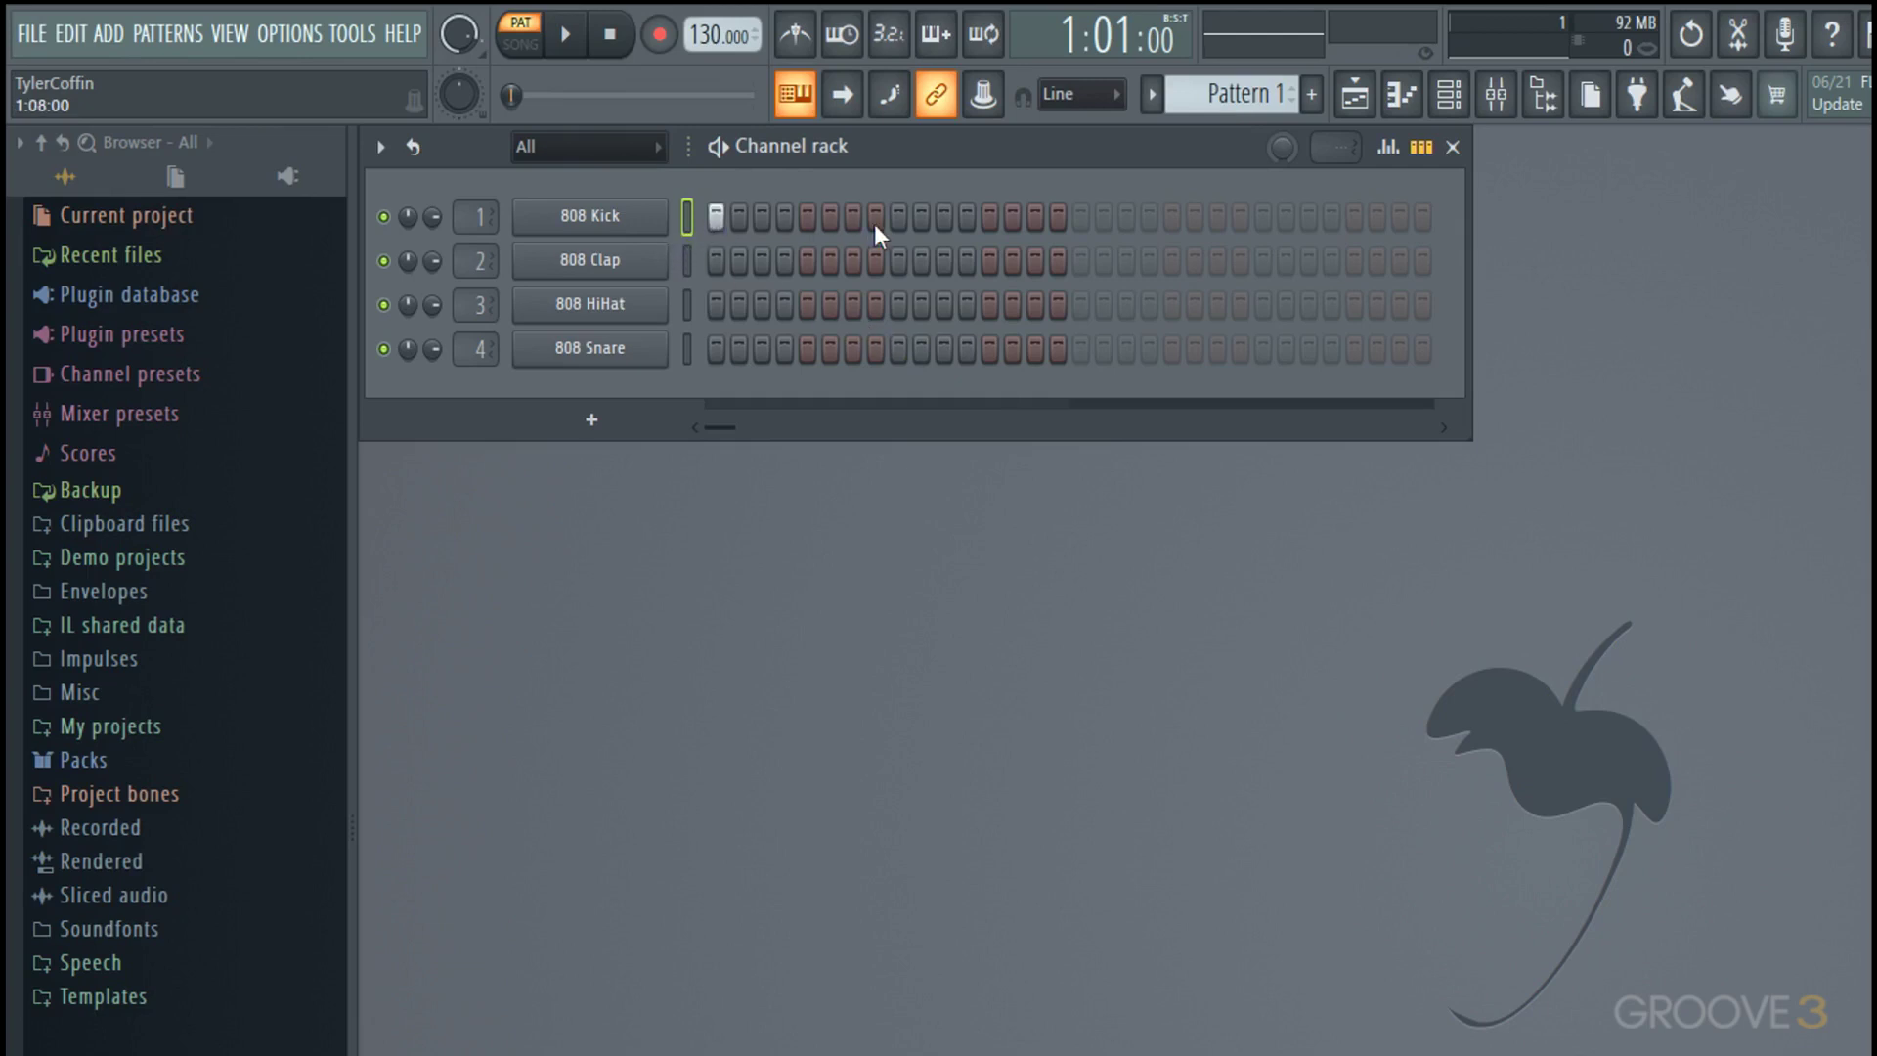
# - Program 808 Kick hits on steps 1 and 9 and 808 Clap hits on steps 5 and 13, and play the pattern
pyautogui.click(810, 271)
pyautogui.press('space')
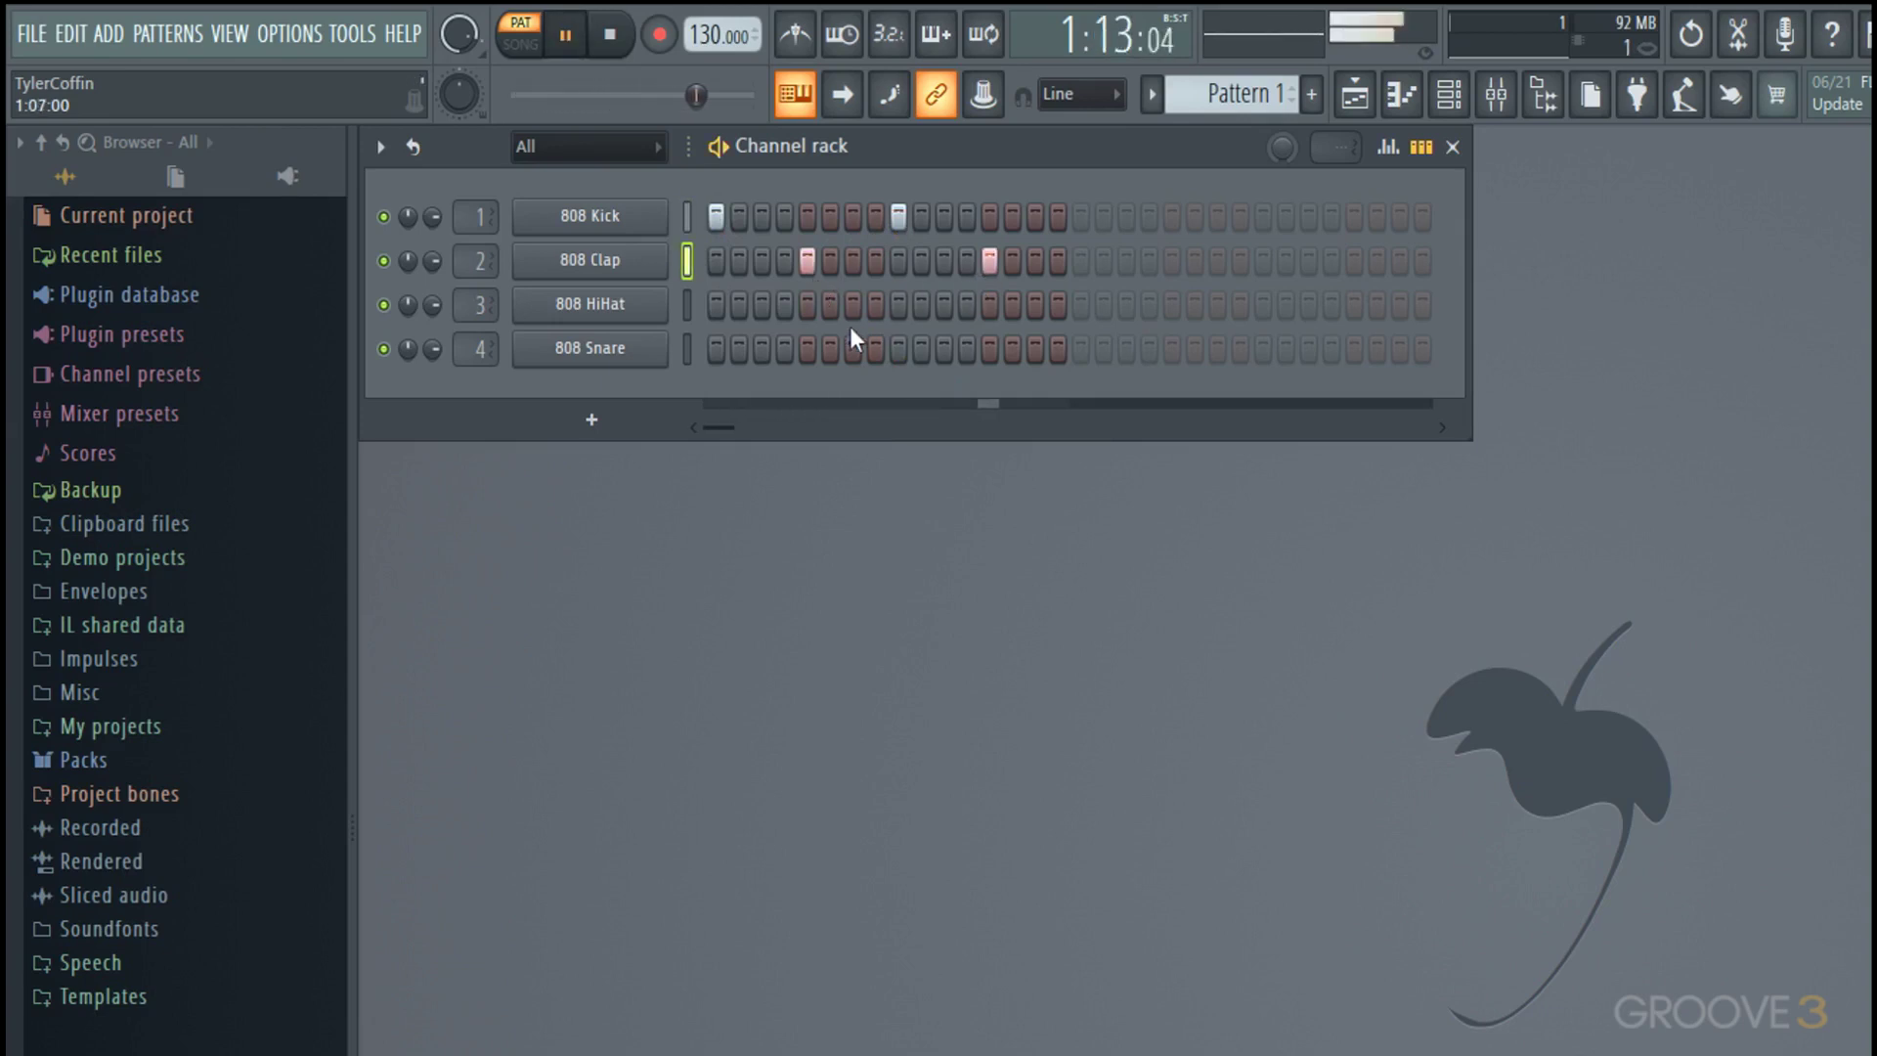
pyautogui.press('space')
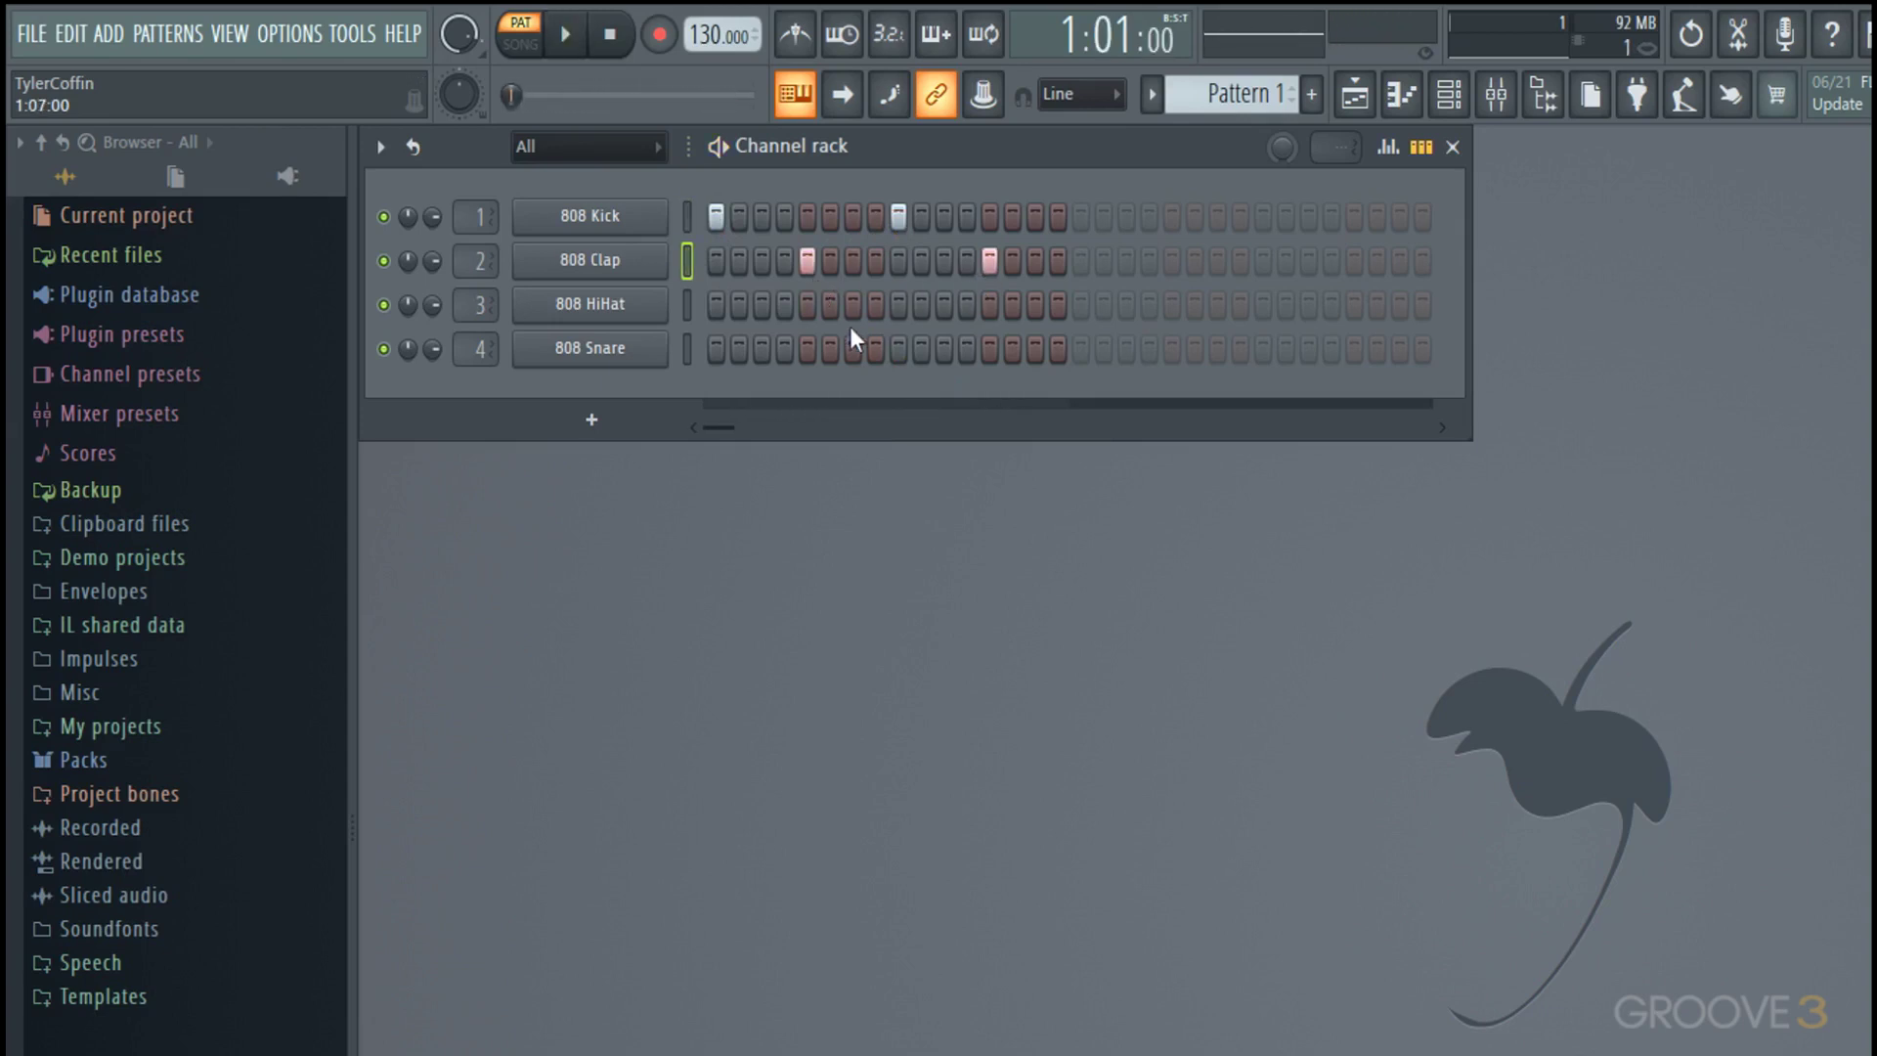
# - Open the 808 Snare channel's piano roll and place two B4 notes, one in bar 4 and one in bar 5
pyautogui.click(528, 54)
pyautogui.click(528, 53)
pyautogui.moveTo(1471, 273)
pyautogui.mouseDown()
pyautogui.moveTo(1756, 272)
pyautogui.moveTo(1465, 278)
pyautogui.mouseUp()
pyautogui.rightClick(608, 351)
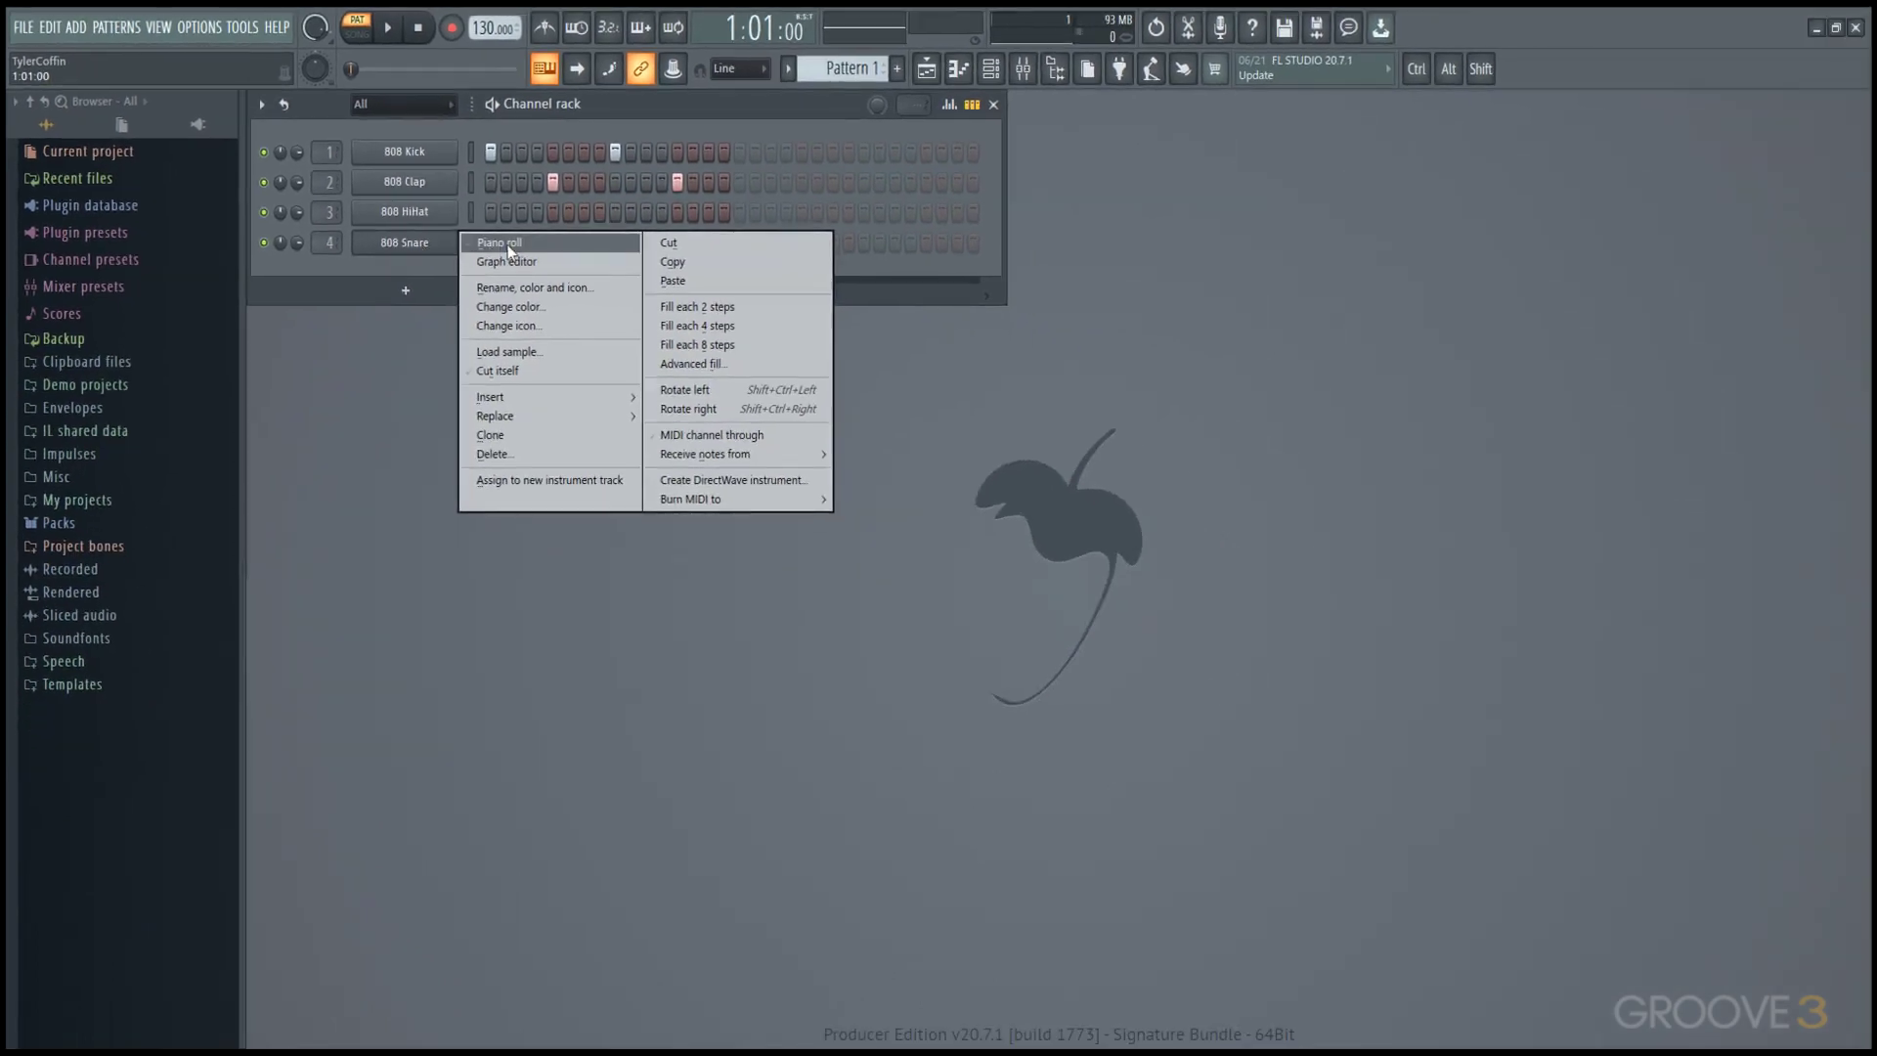
pyautogui.click(706, 349)
pyautogui.scroll(-4, 1164, 251)
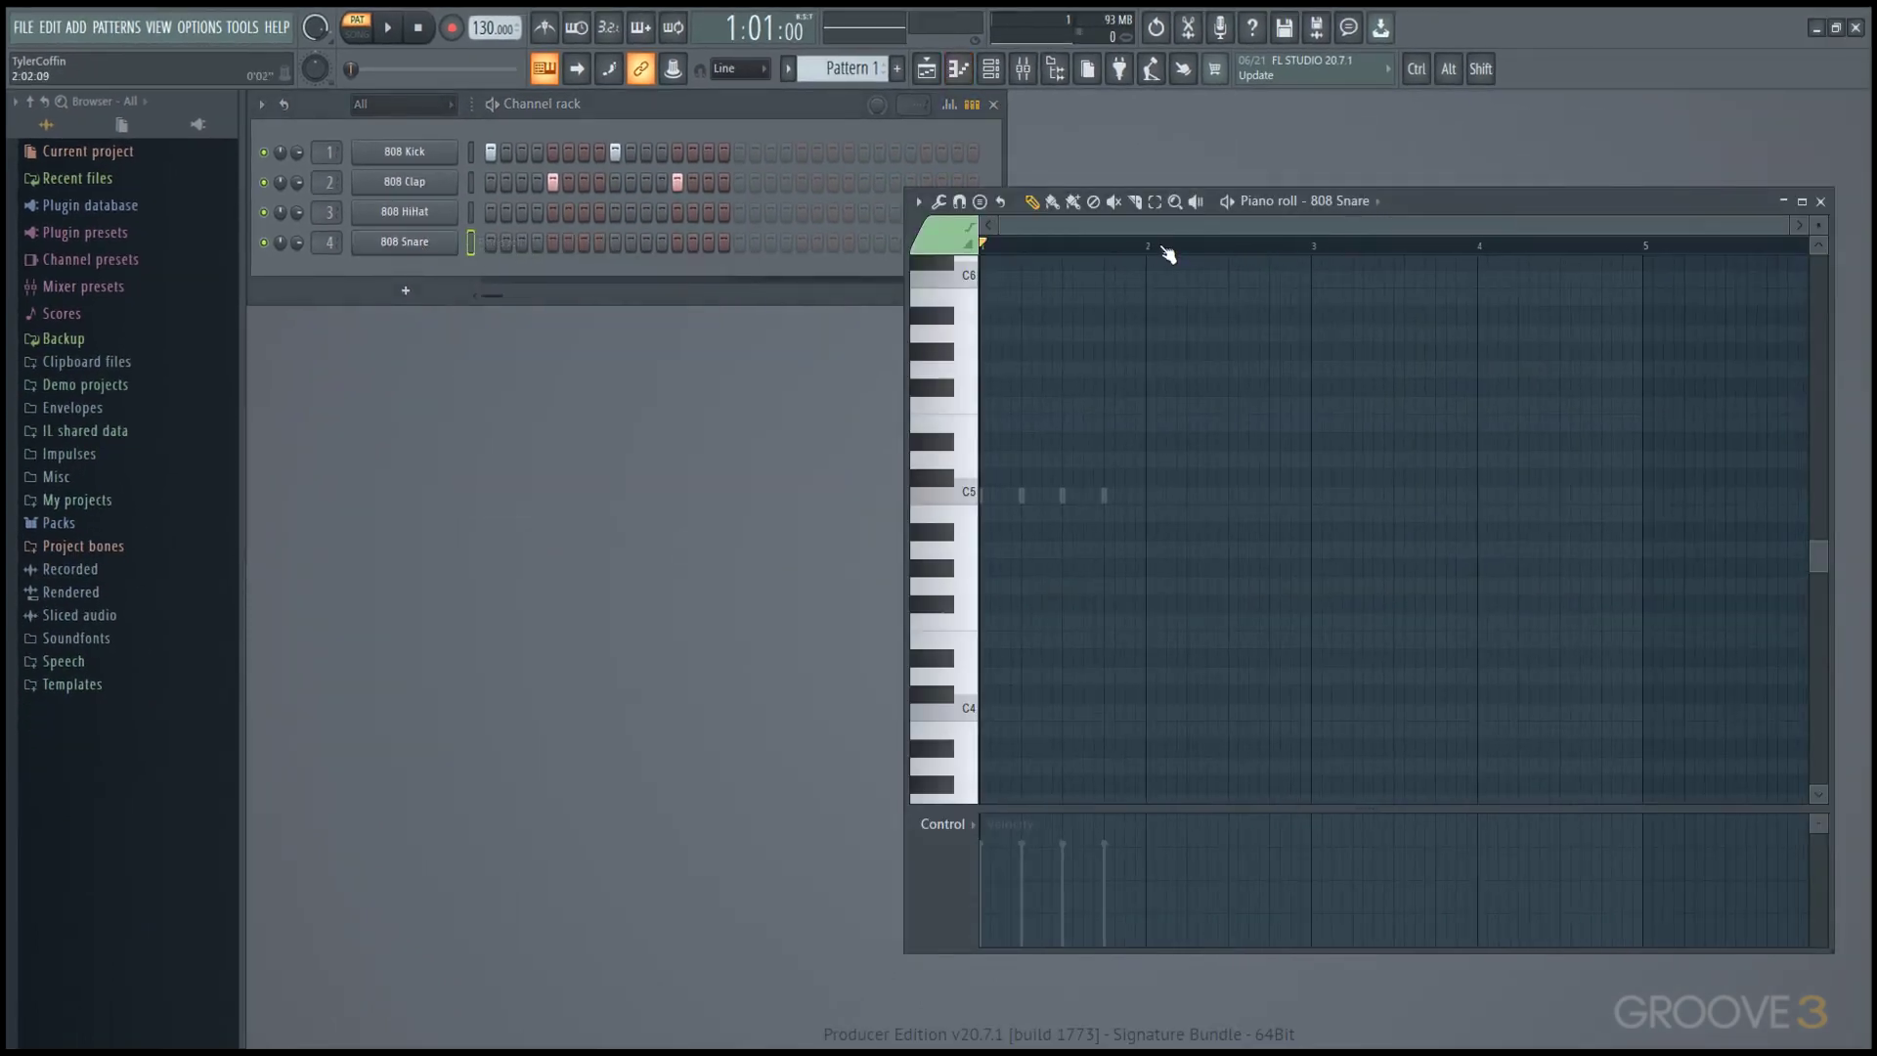
pyautogui.click(1579, 513)
pyautogui.click(1745, 513)
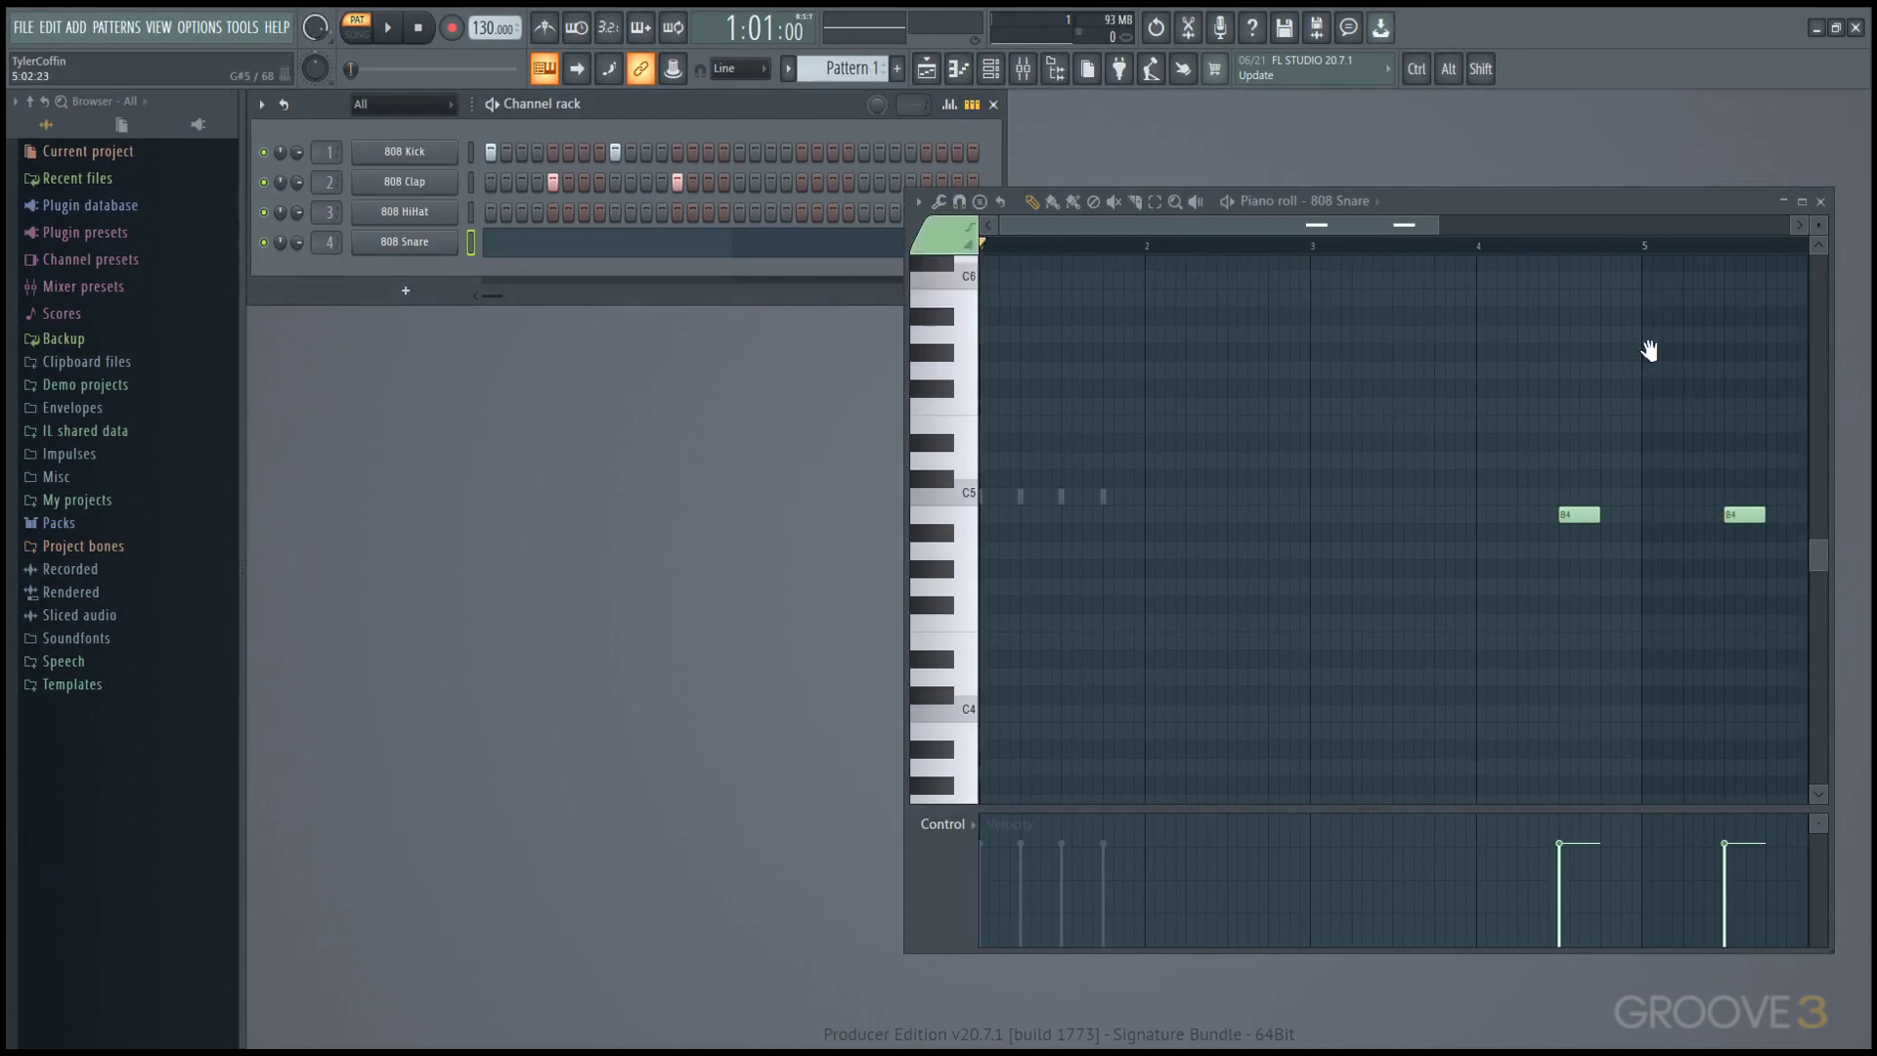
# - Delete both B4 notes from the 808 Snare piano roll
pyautogui.moveTo(1647, 348); pyautogui.dragTo(1456, 392)
pyautogui.scroll(-3, 1487, 252)
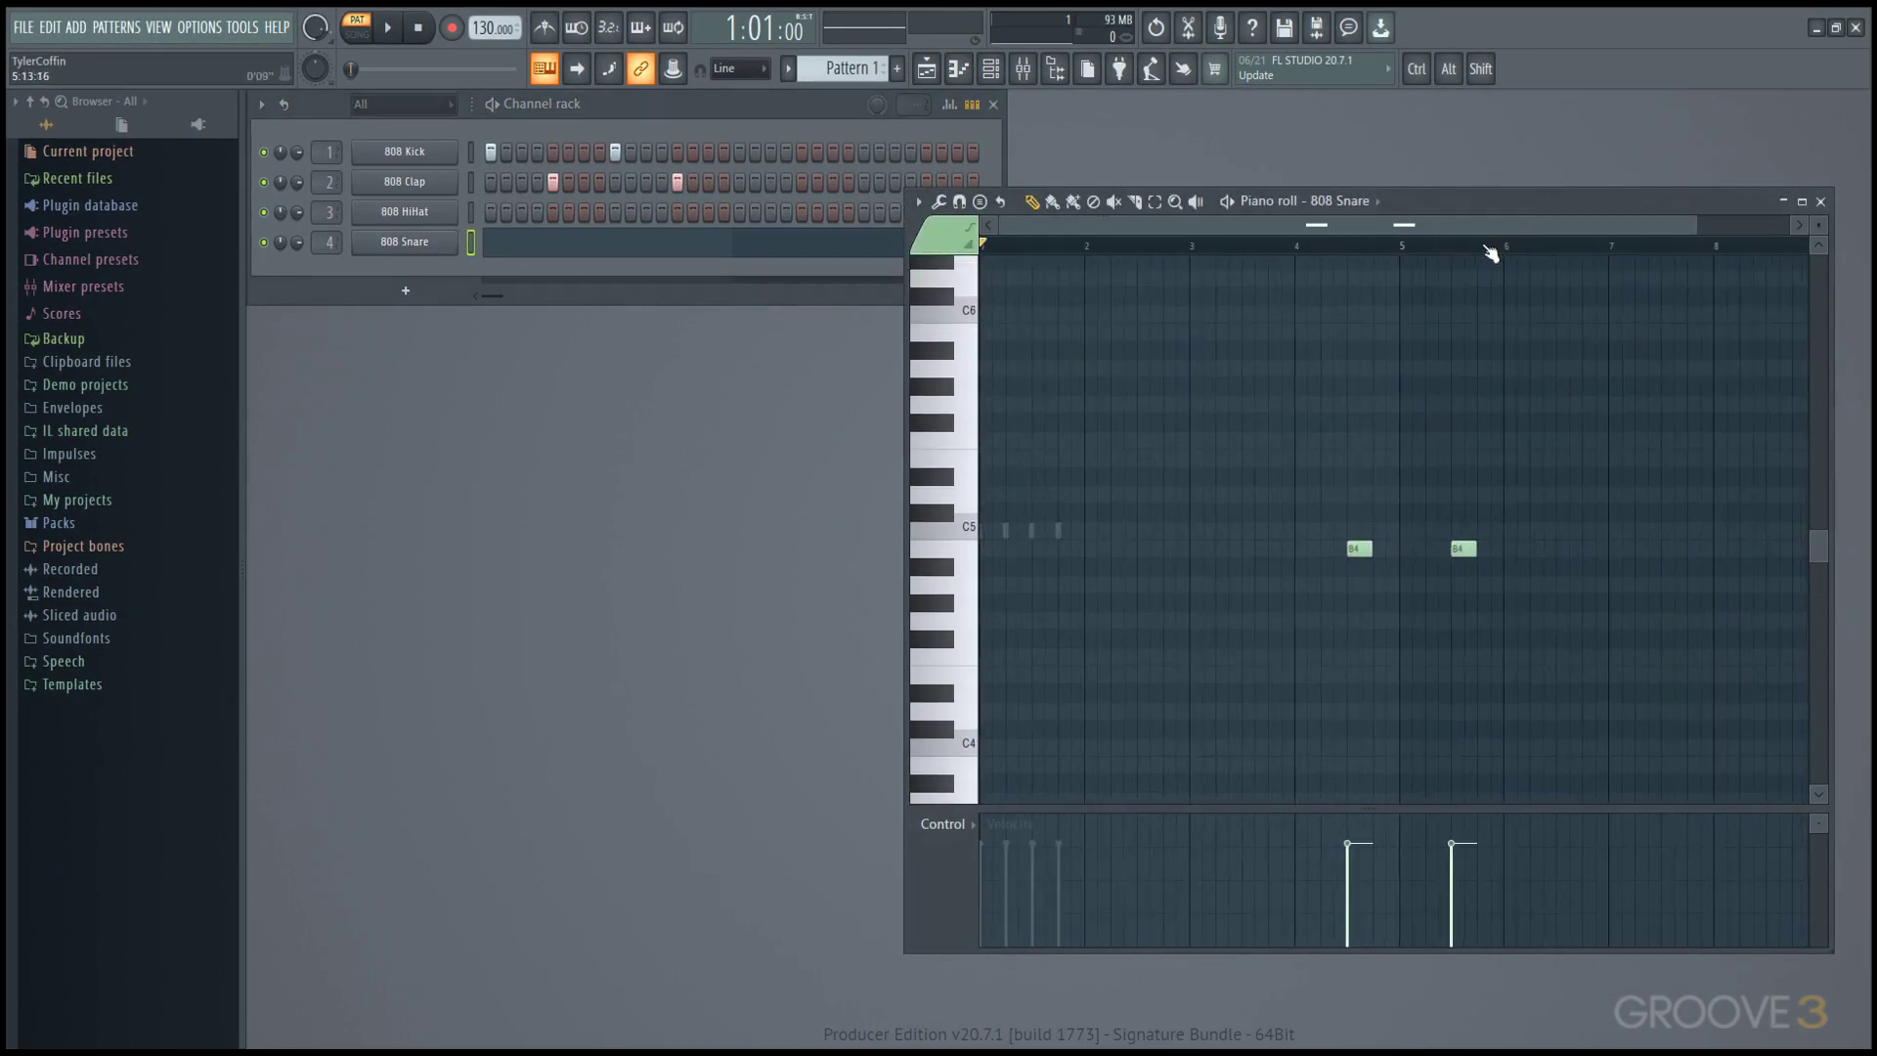
pyautogui.rightClick(1461, 529)
pyautogui.rightClick(1357, 530)
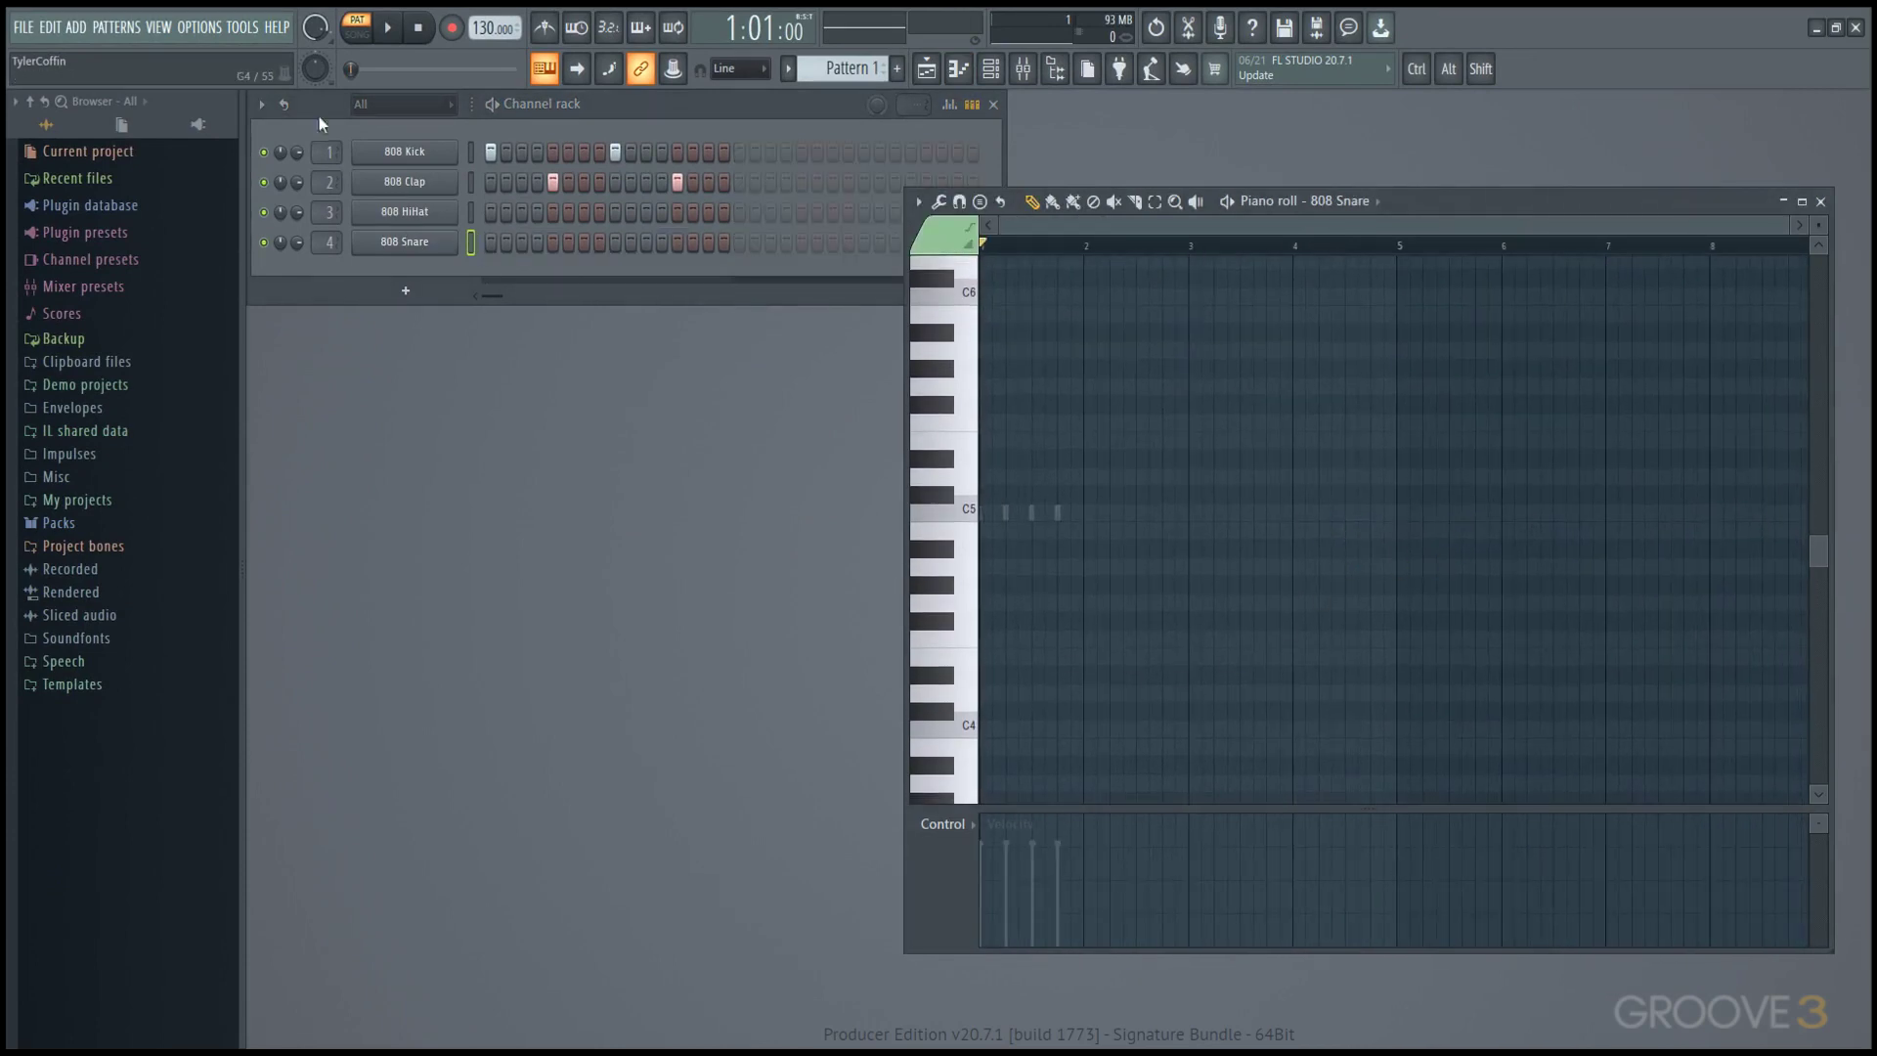
# - Create a new project from the Minimal Empty template without saving changes, and view the Sampler channel's settings
pyautogui.click(26, 27)
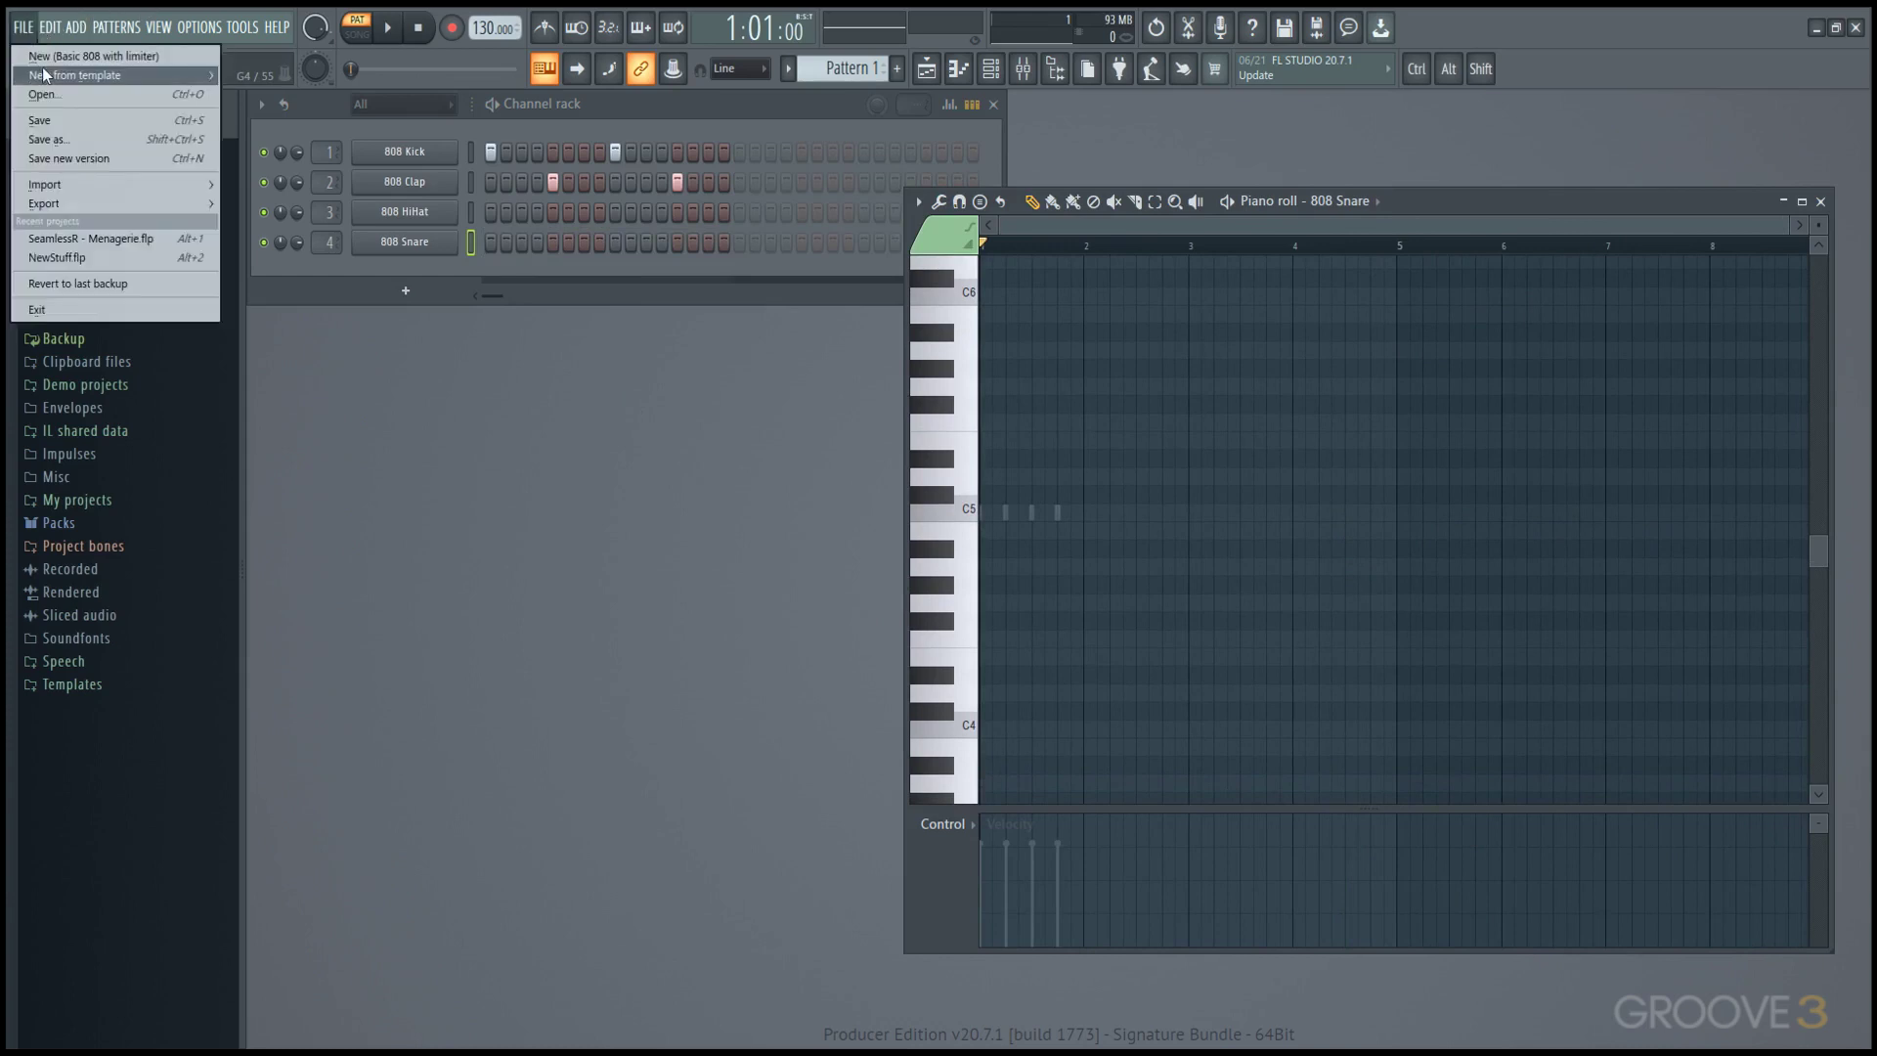
pyautogui.moveTo(43, 72)
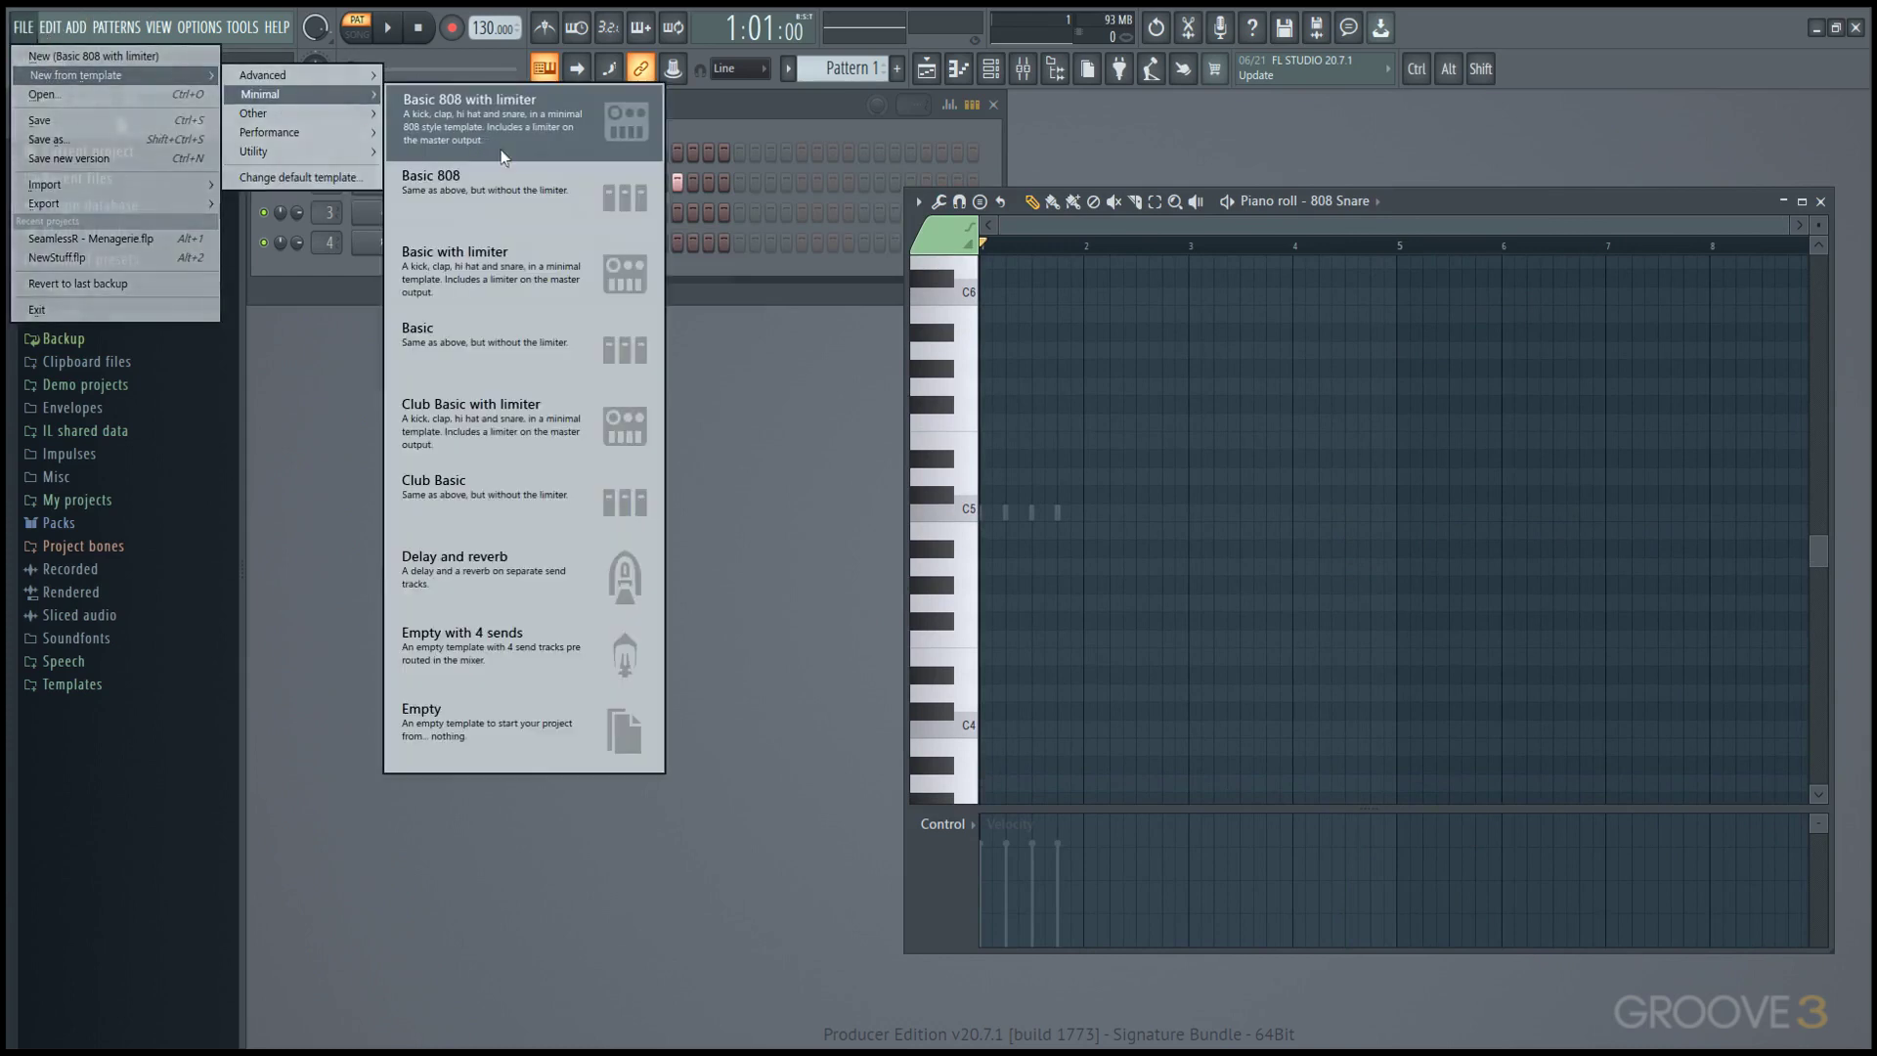
pyautogui.click(507, 711)
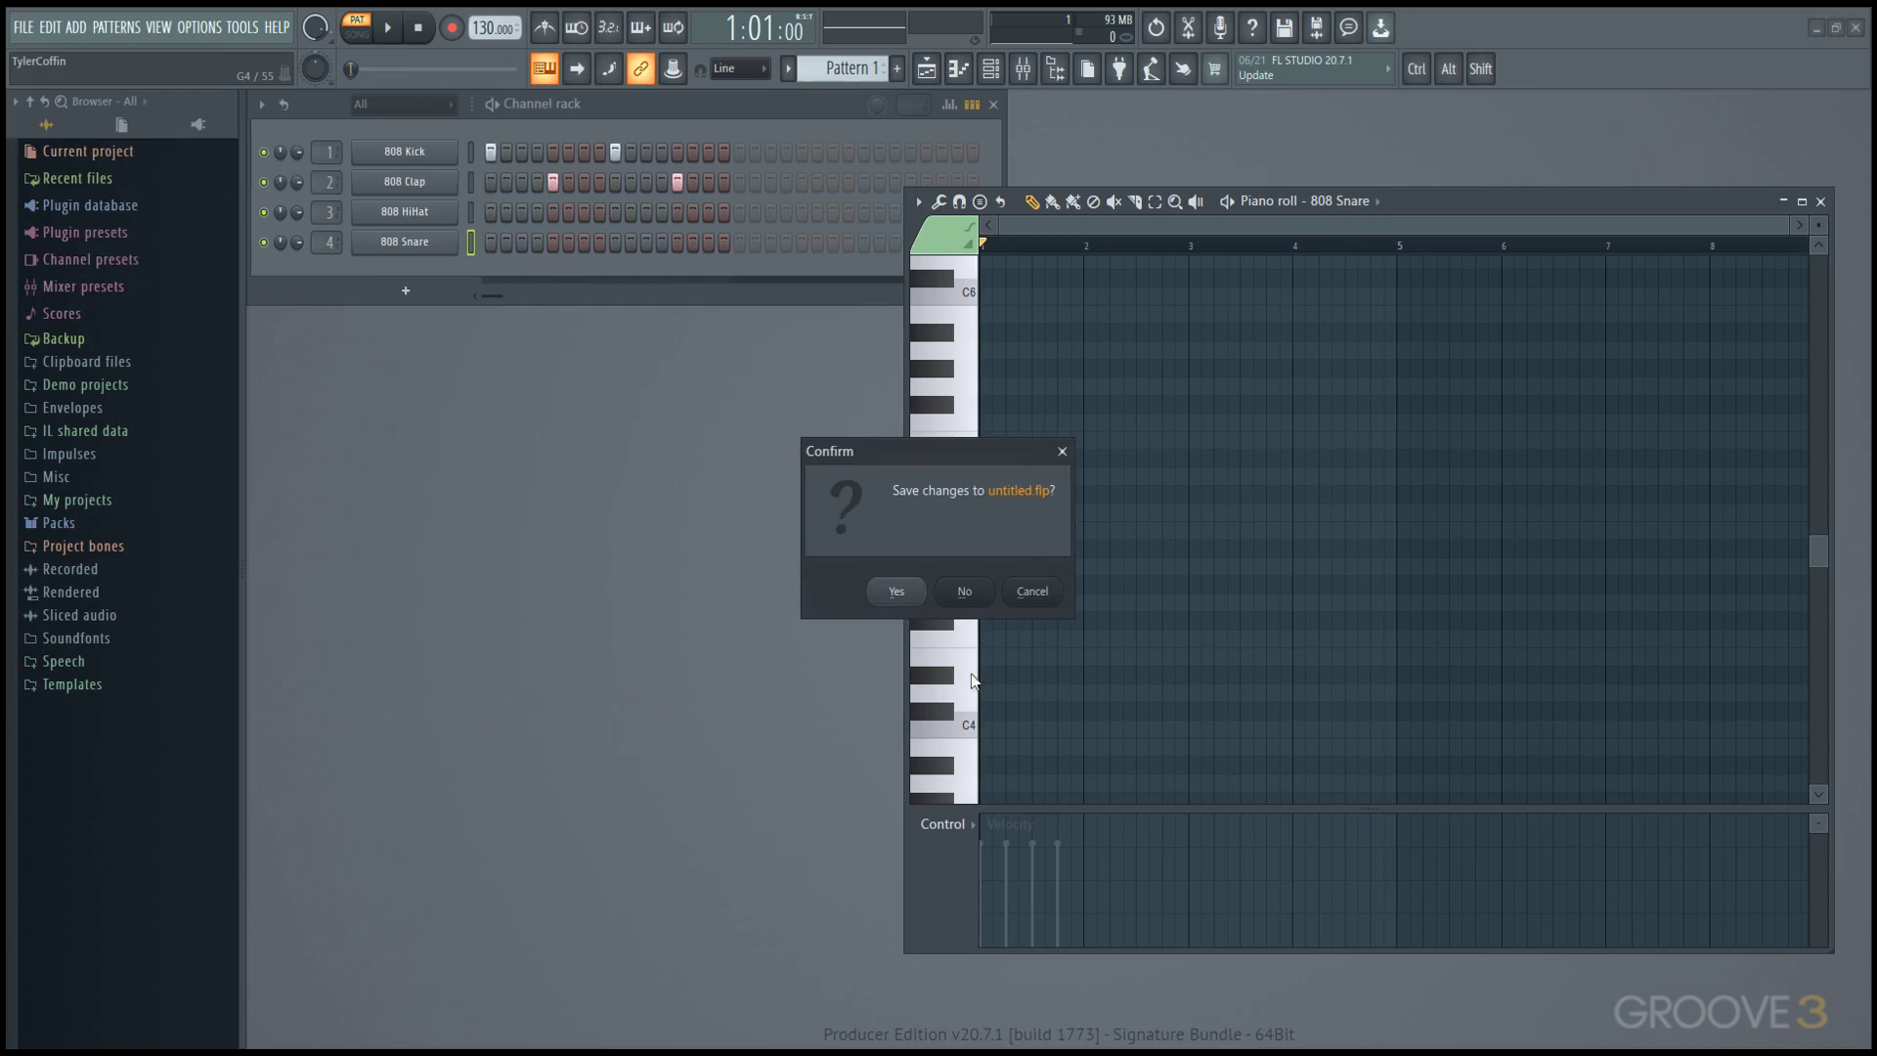
pyautogui.click(989, 589)
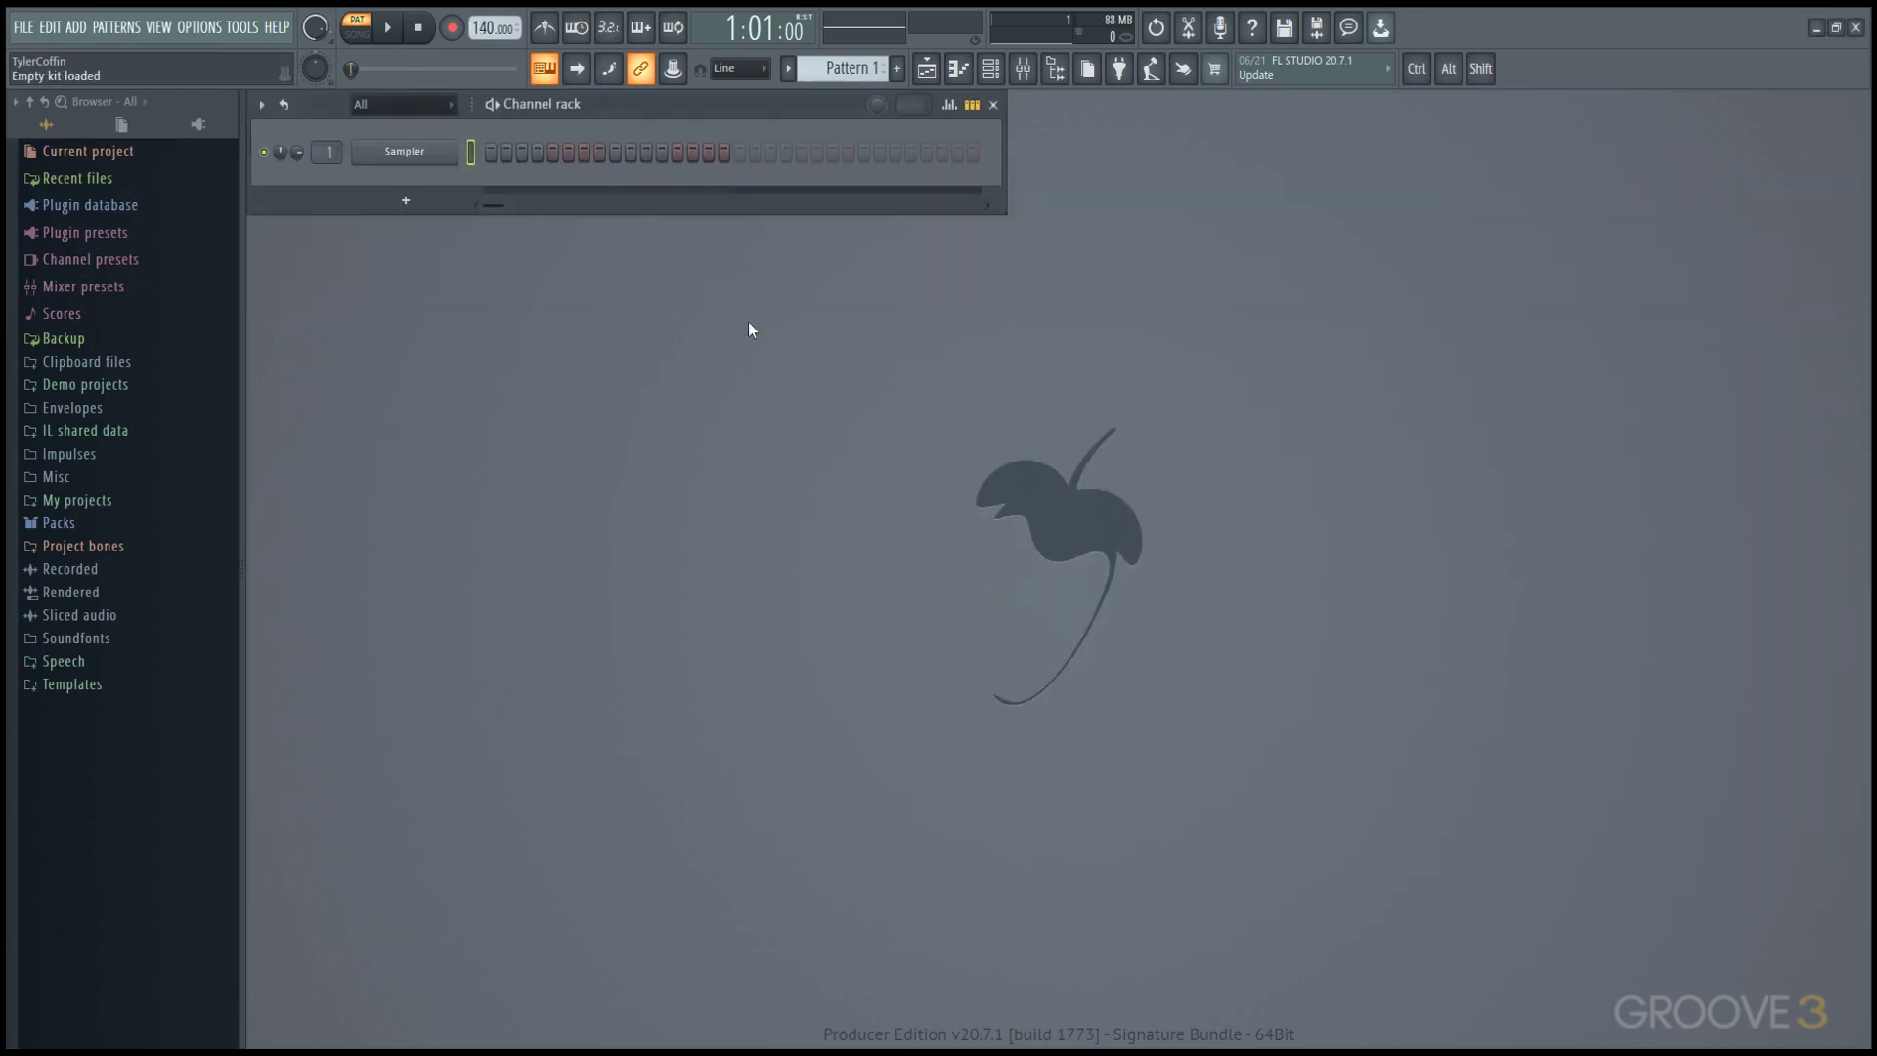
pyautogui.click(418, 155)
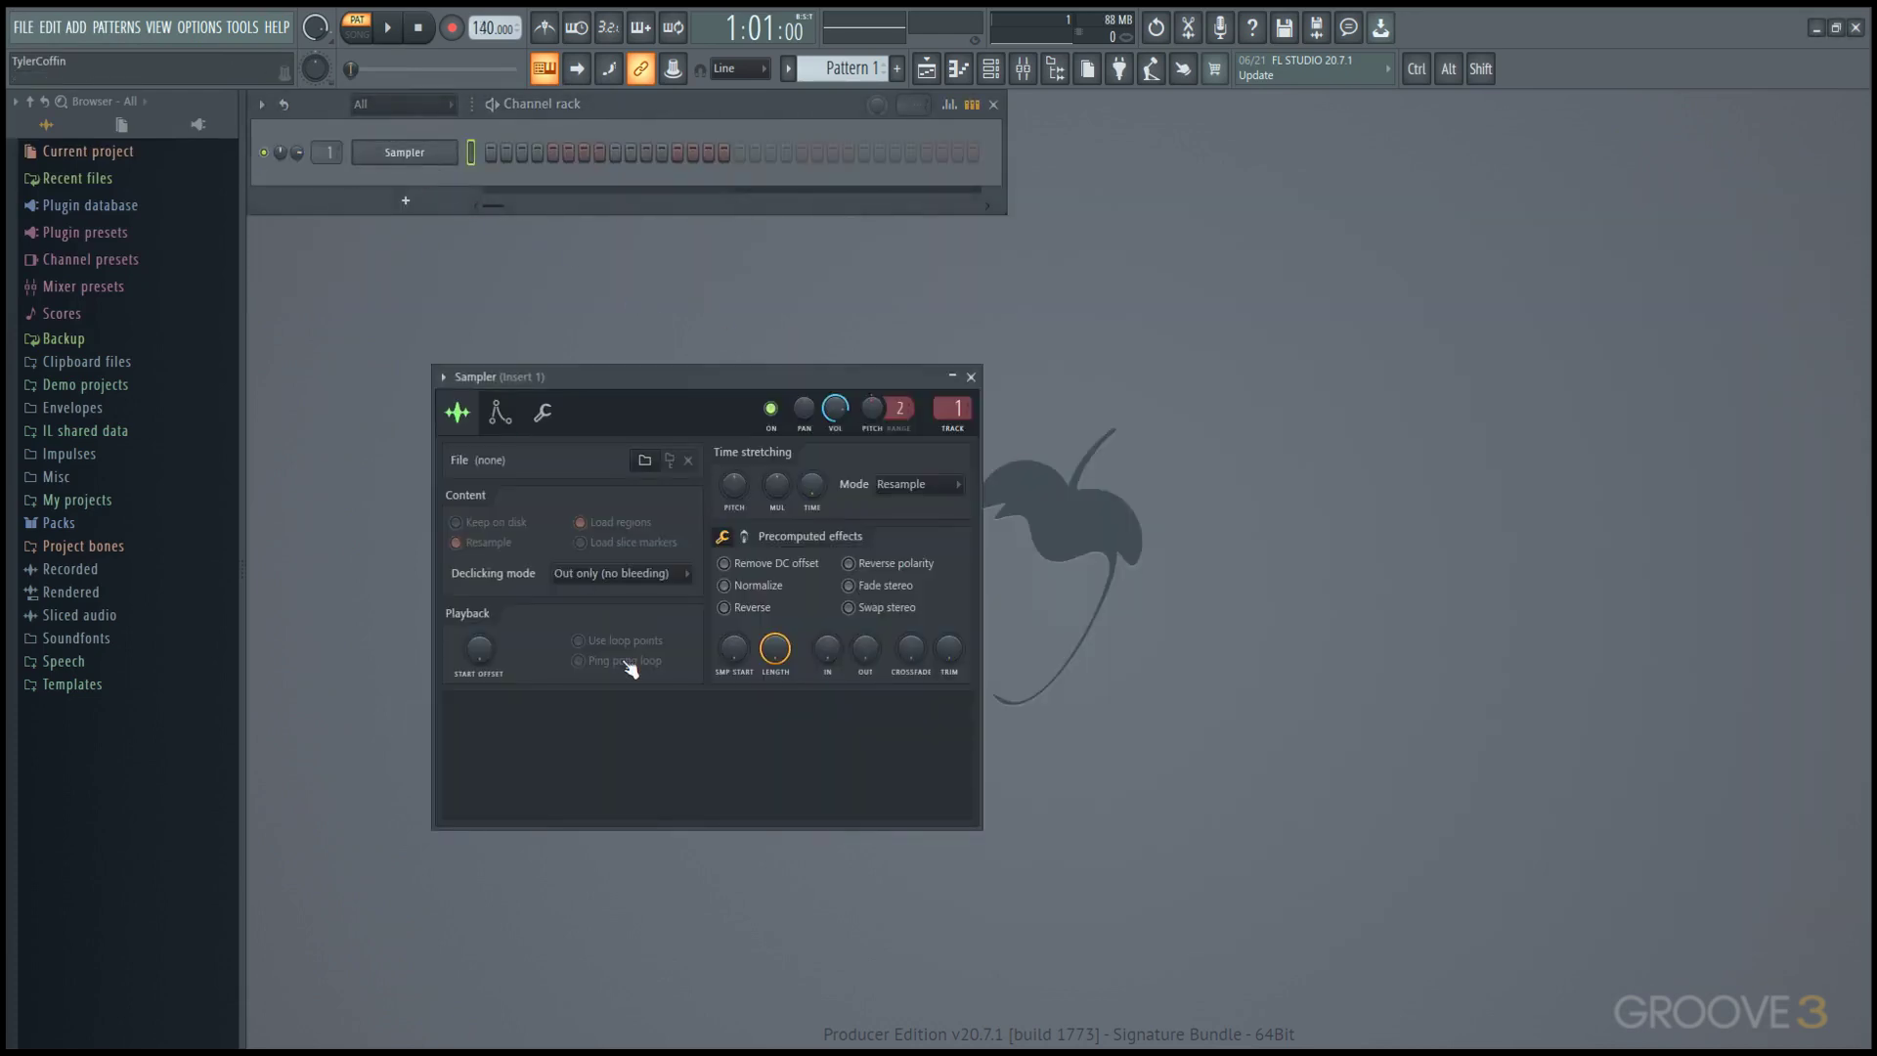
pyautogui.click(419, 154)
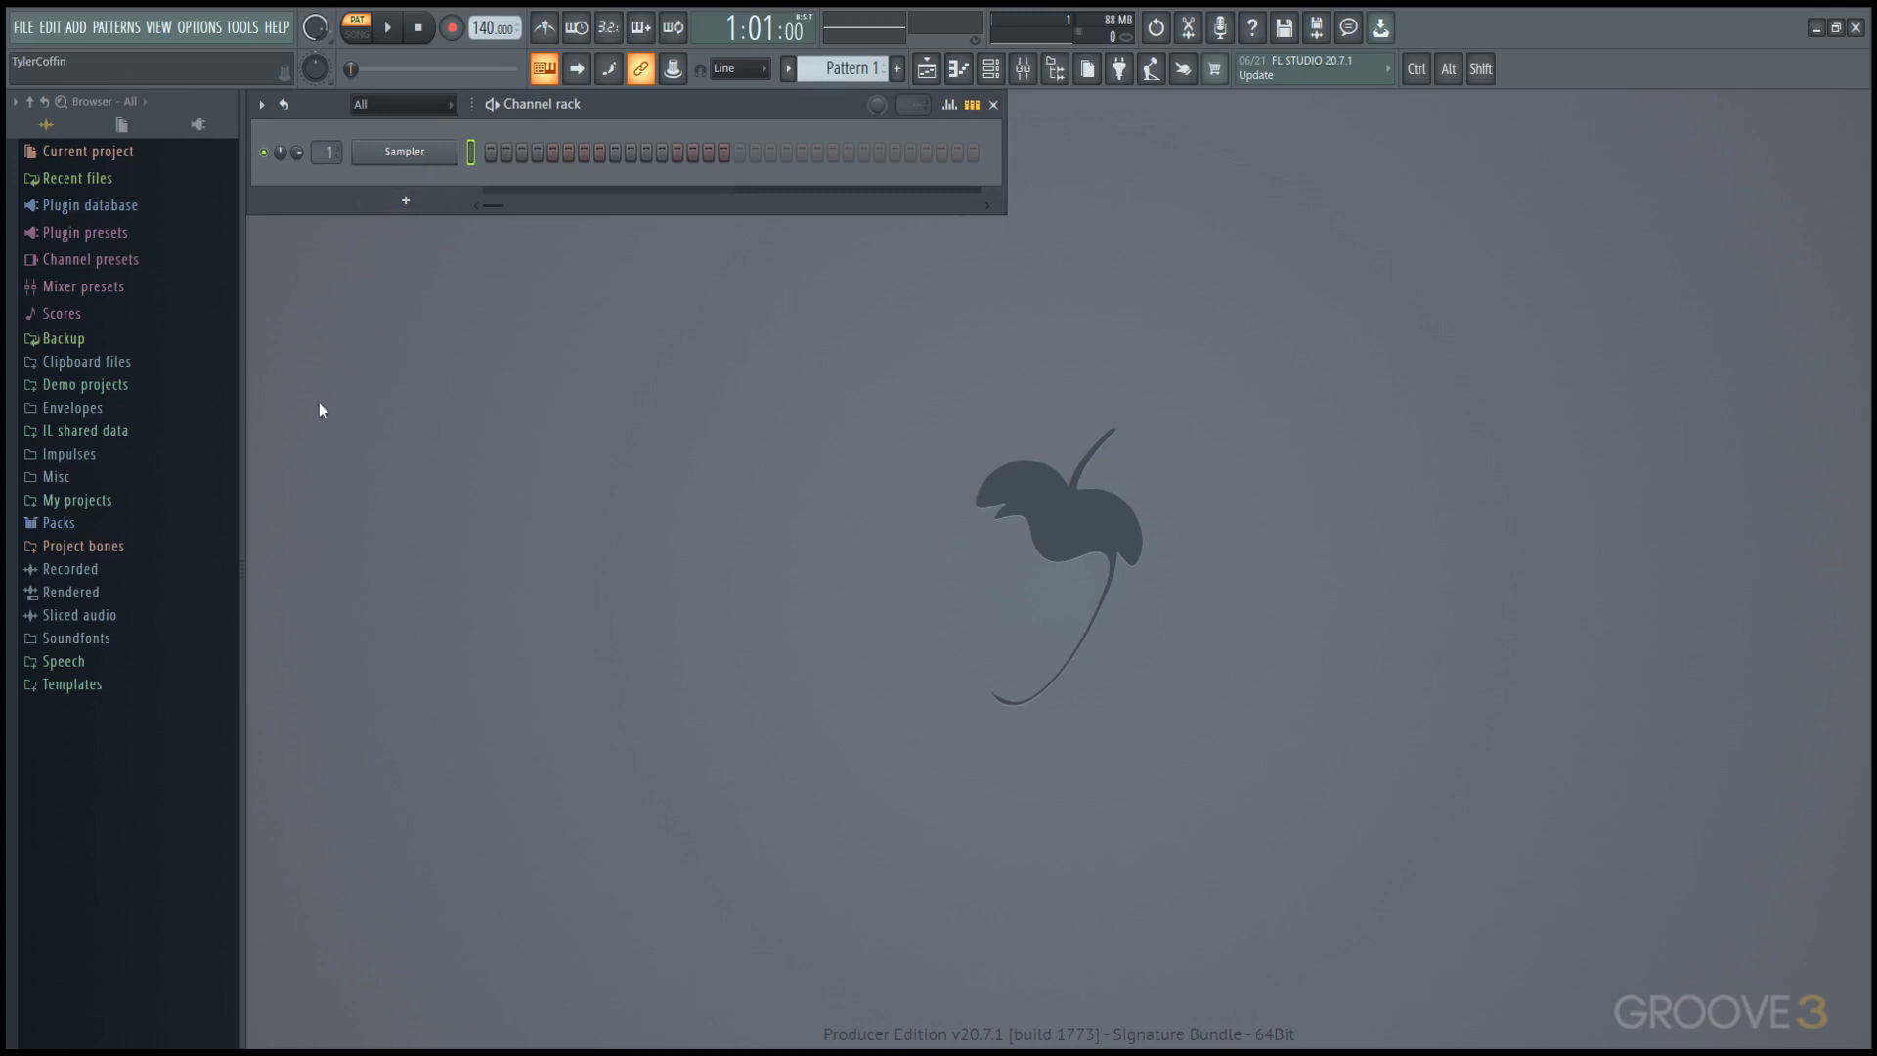
# - Audition kick samples in the Drums pack and load FPC 3 Kick into the Sampler channel, showing its settings
pyautogui.click(93, 524)
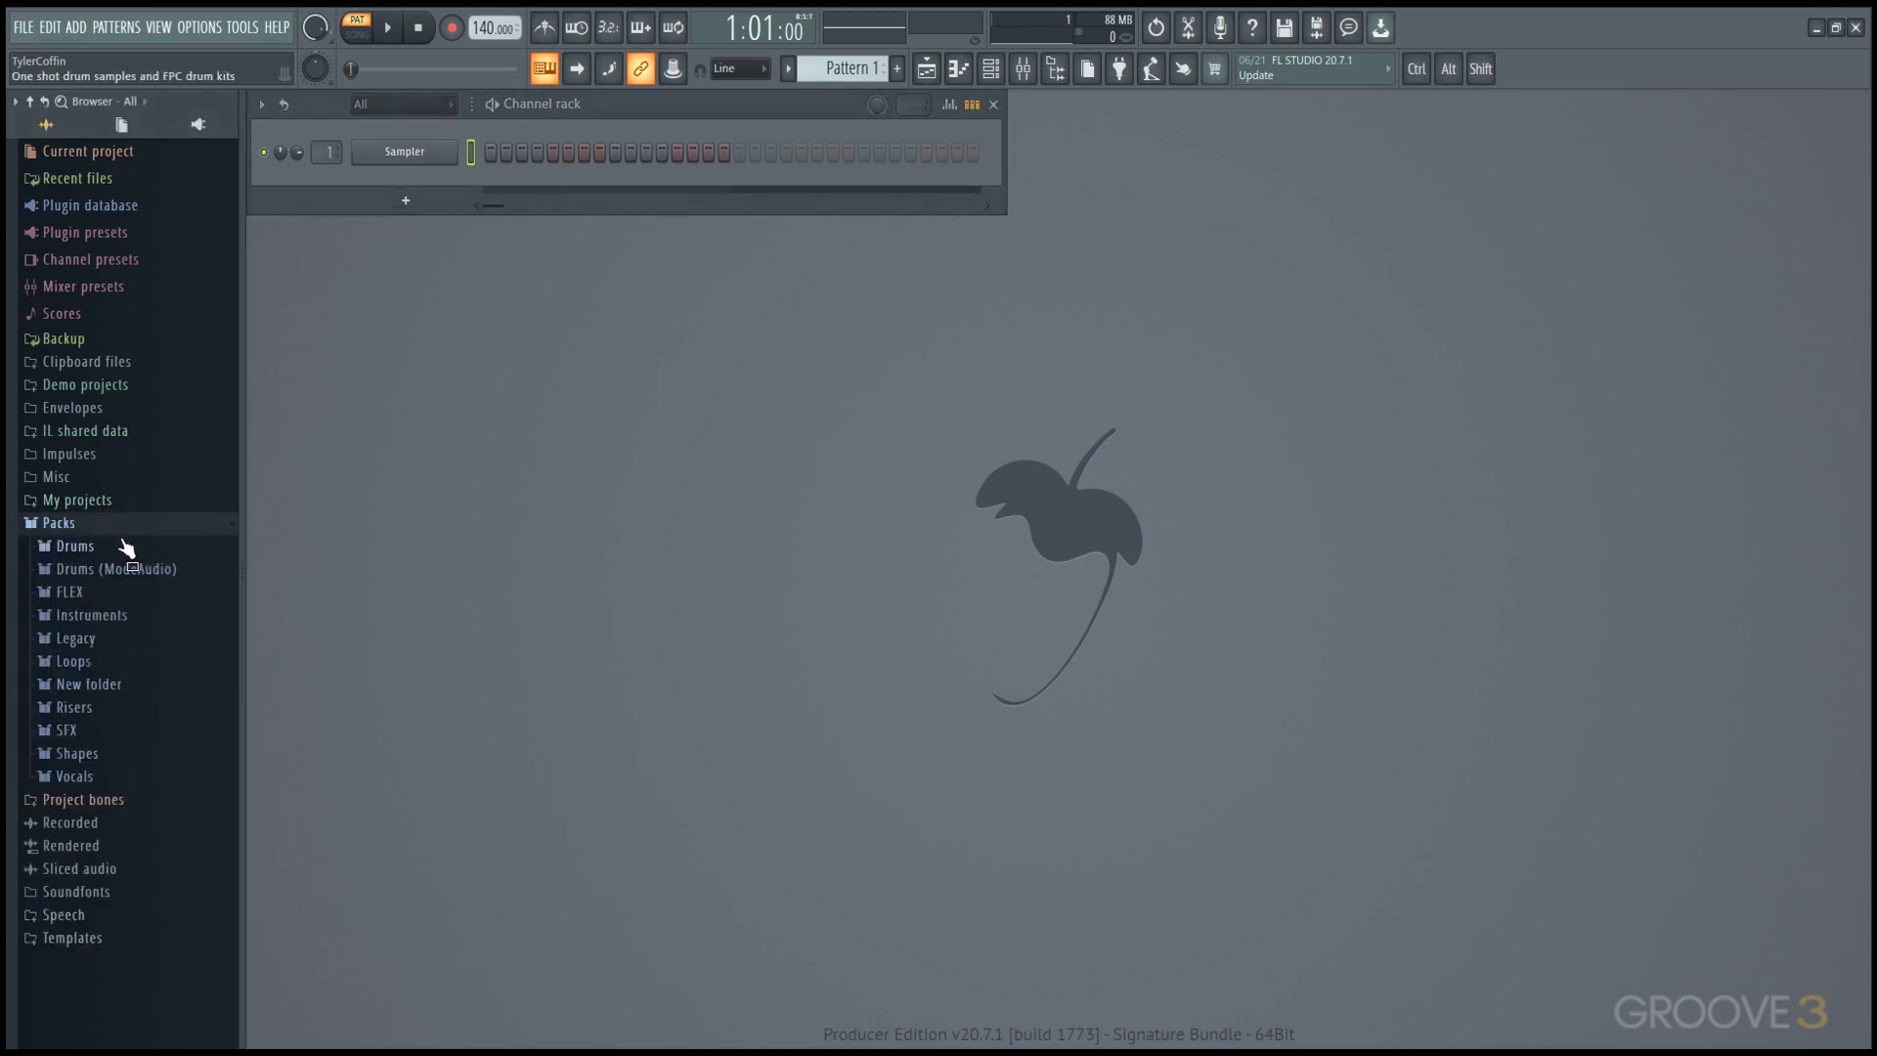
pyautogui.click(127, 546)
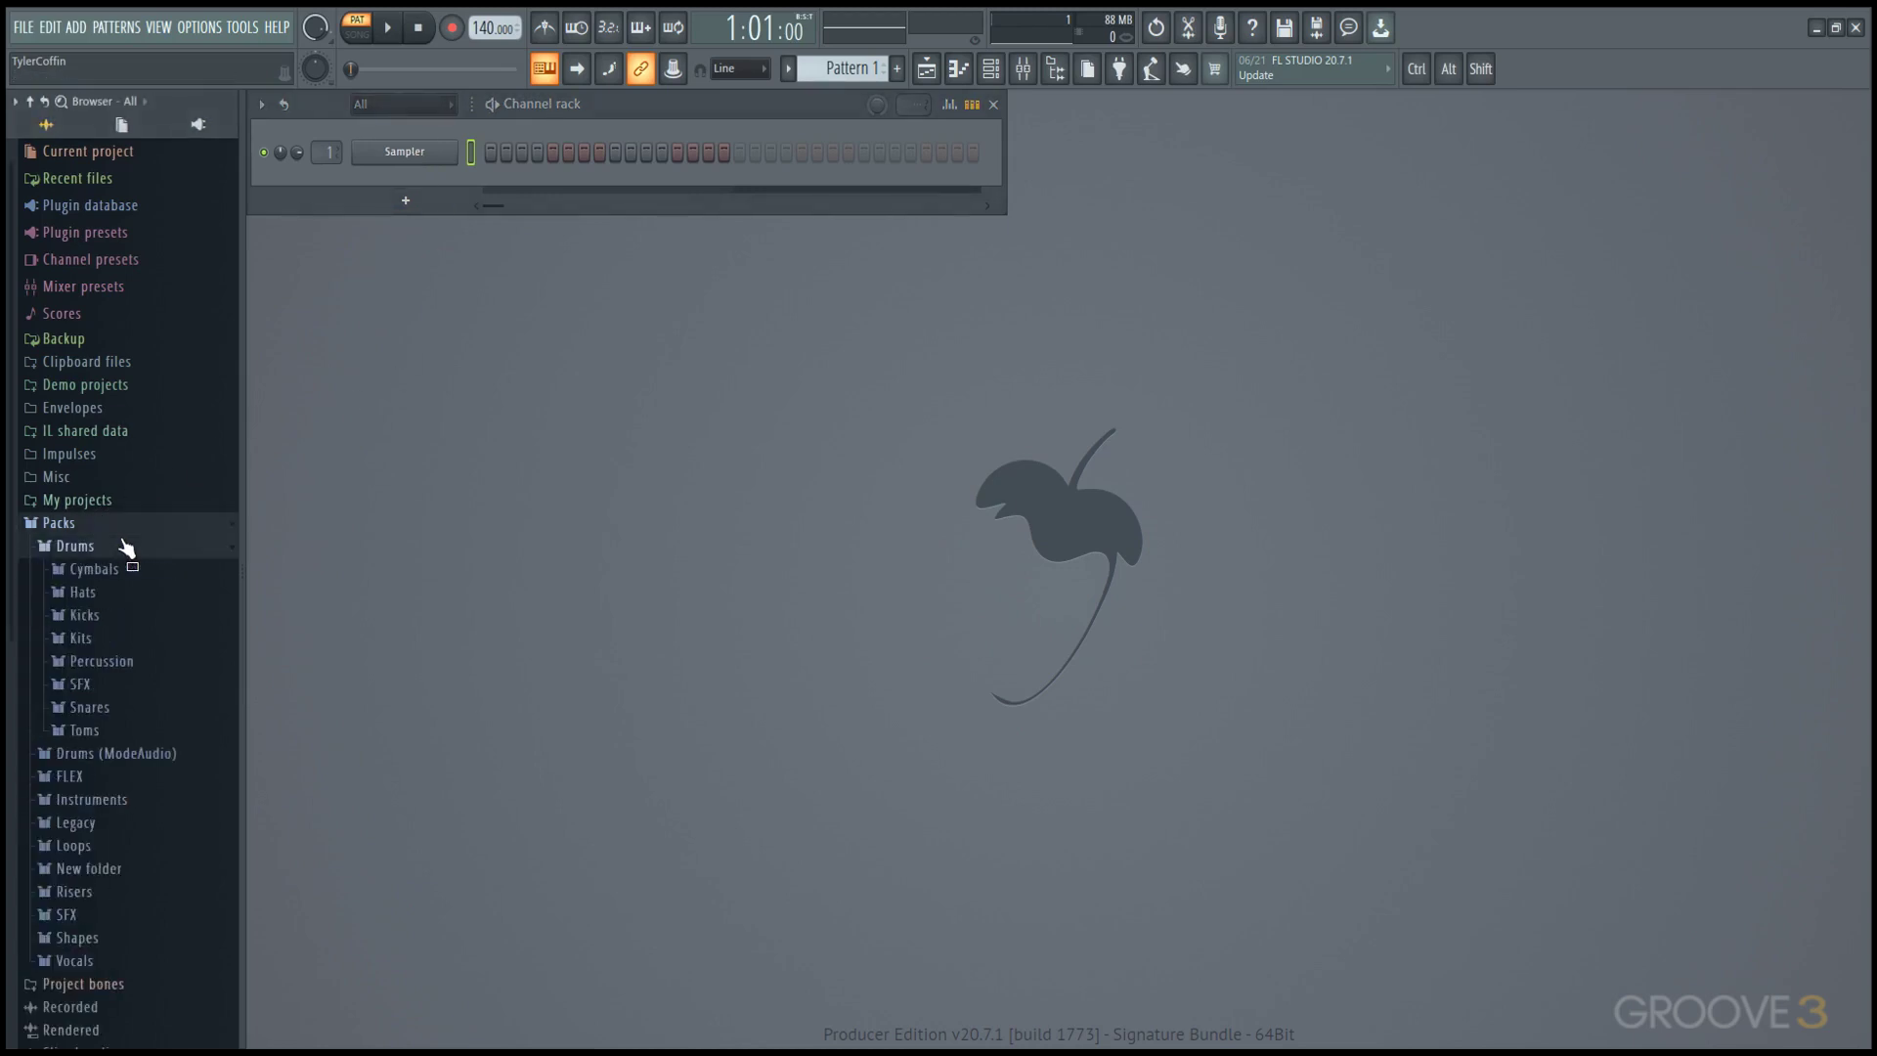
pyautogui.click(129, 617)
pyautogui.click(127, 657)
pyautogui.click(126, 681)
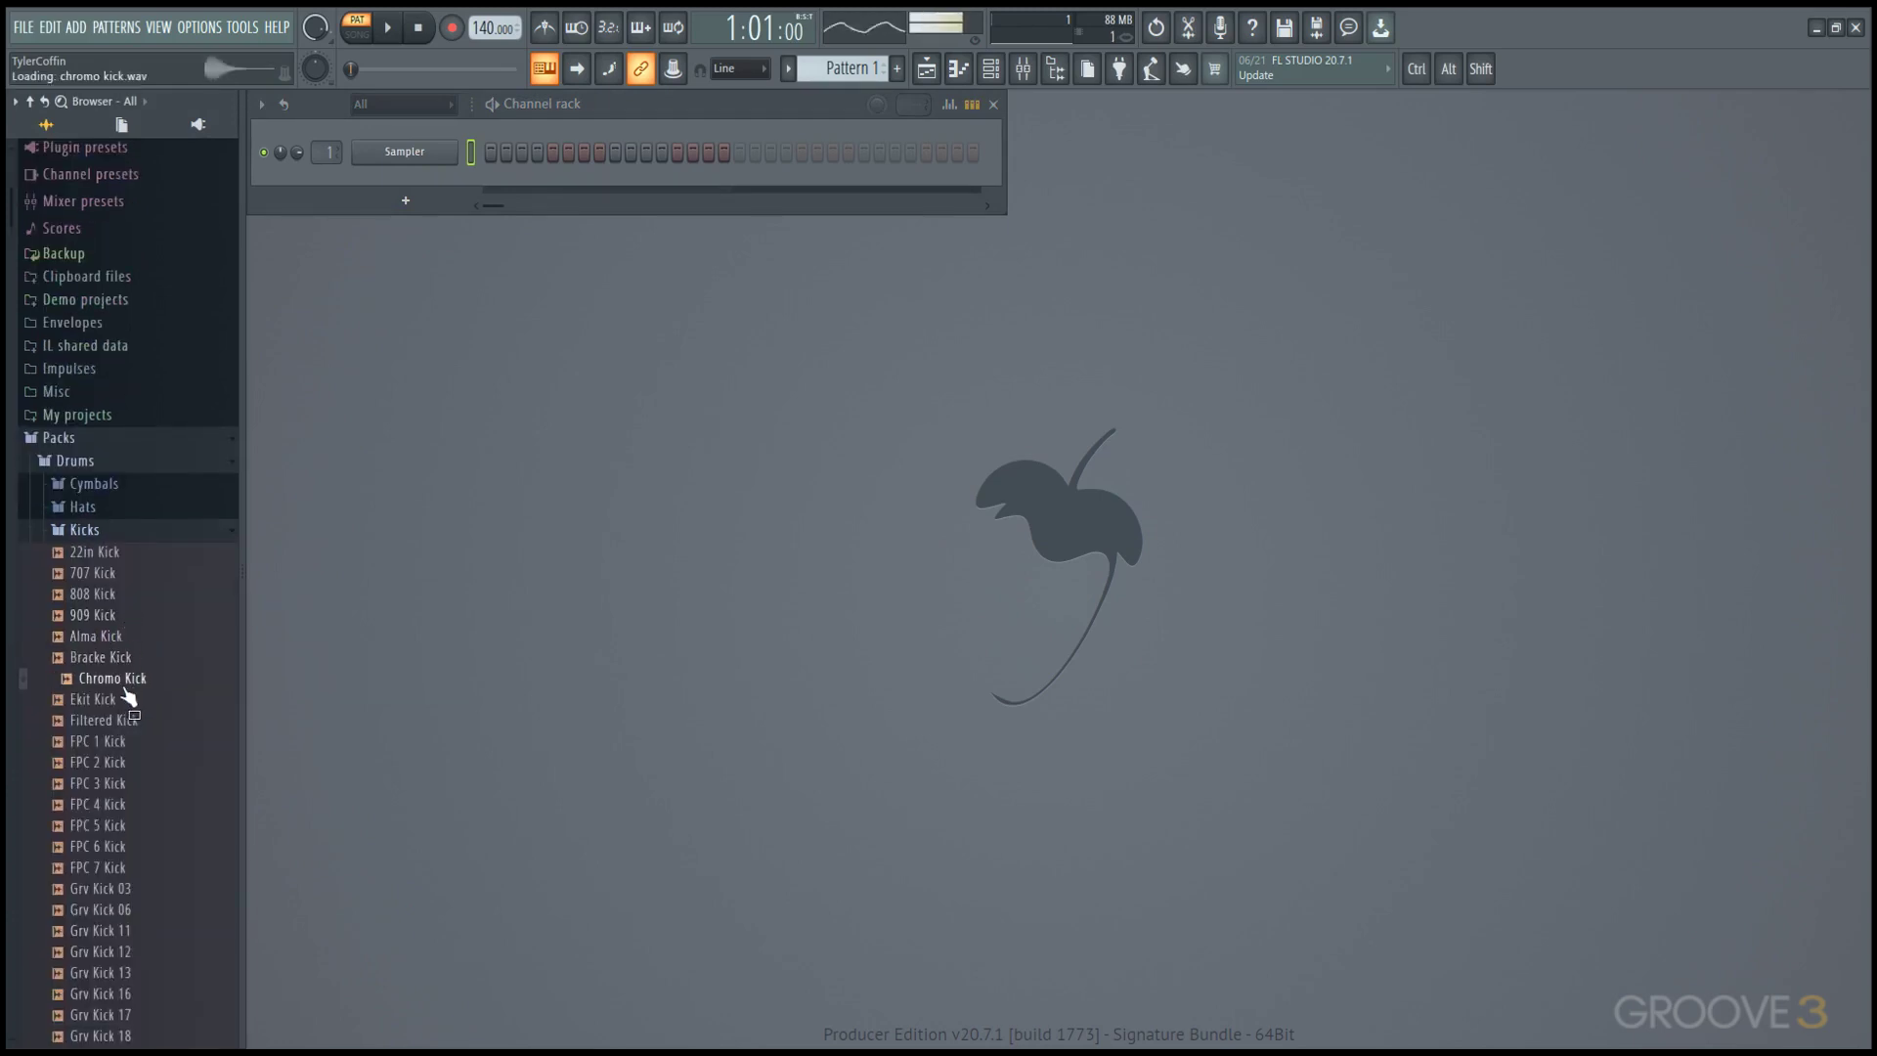
pyautogui.click(126, 743)
pyautogui.click(132, 788)
pyautogui.click(134, 790)
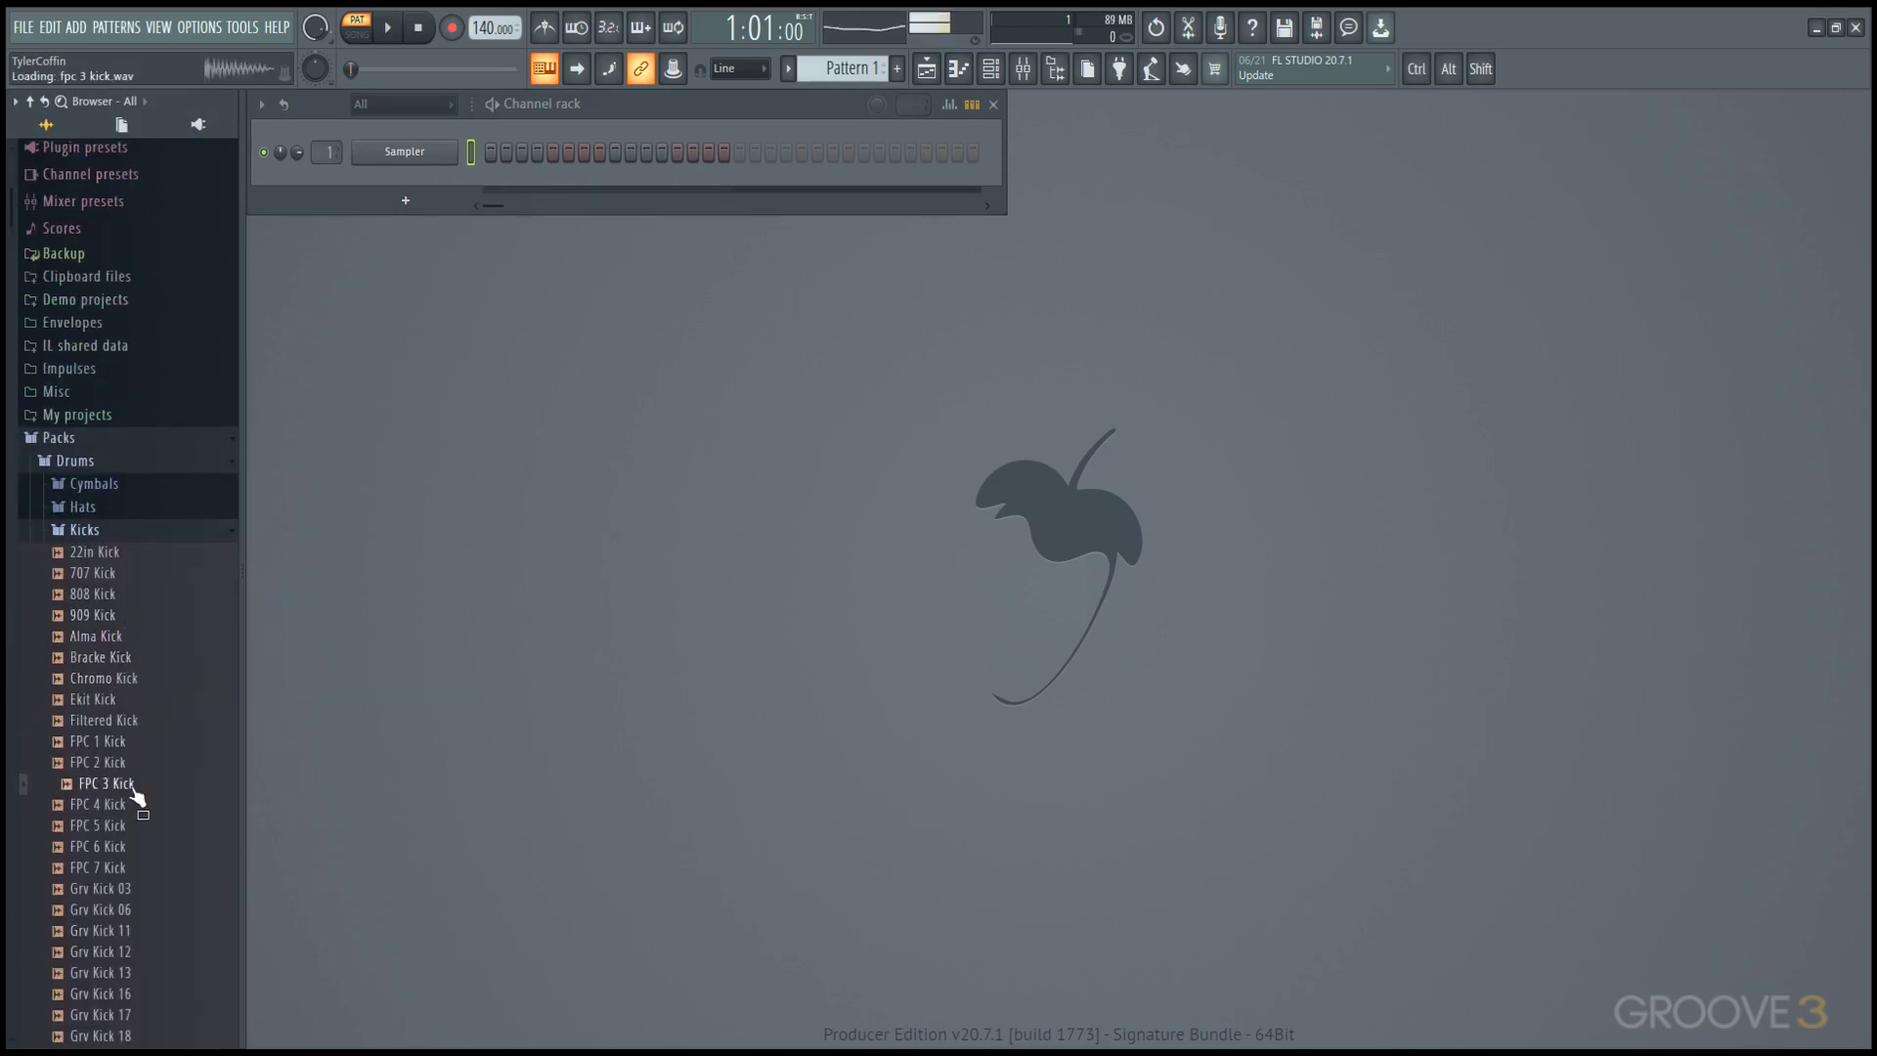
pyautogui.click(134, 790)
pyautogui.moveTo(135, 792); pyautogui.dragTo(433, 156)
pyautogui.click(433, 154)
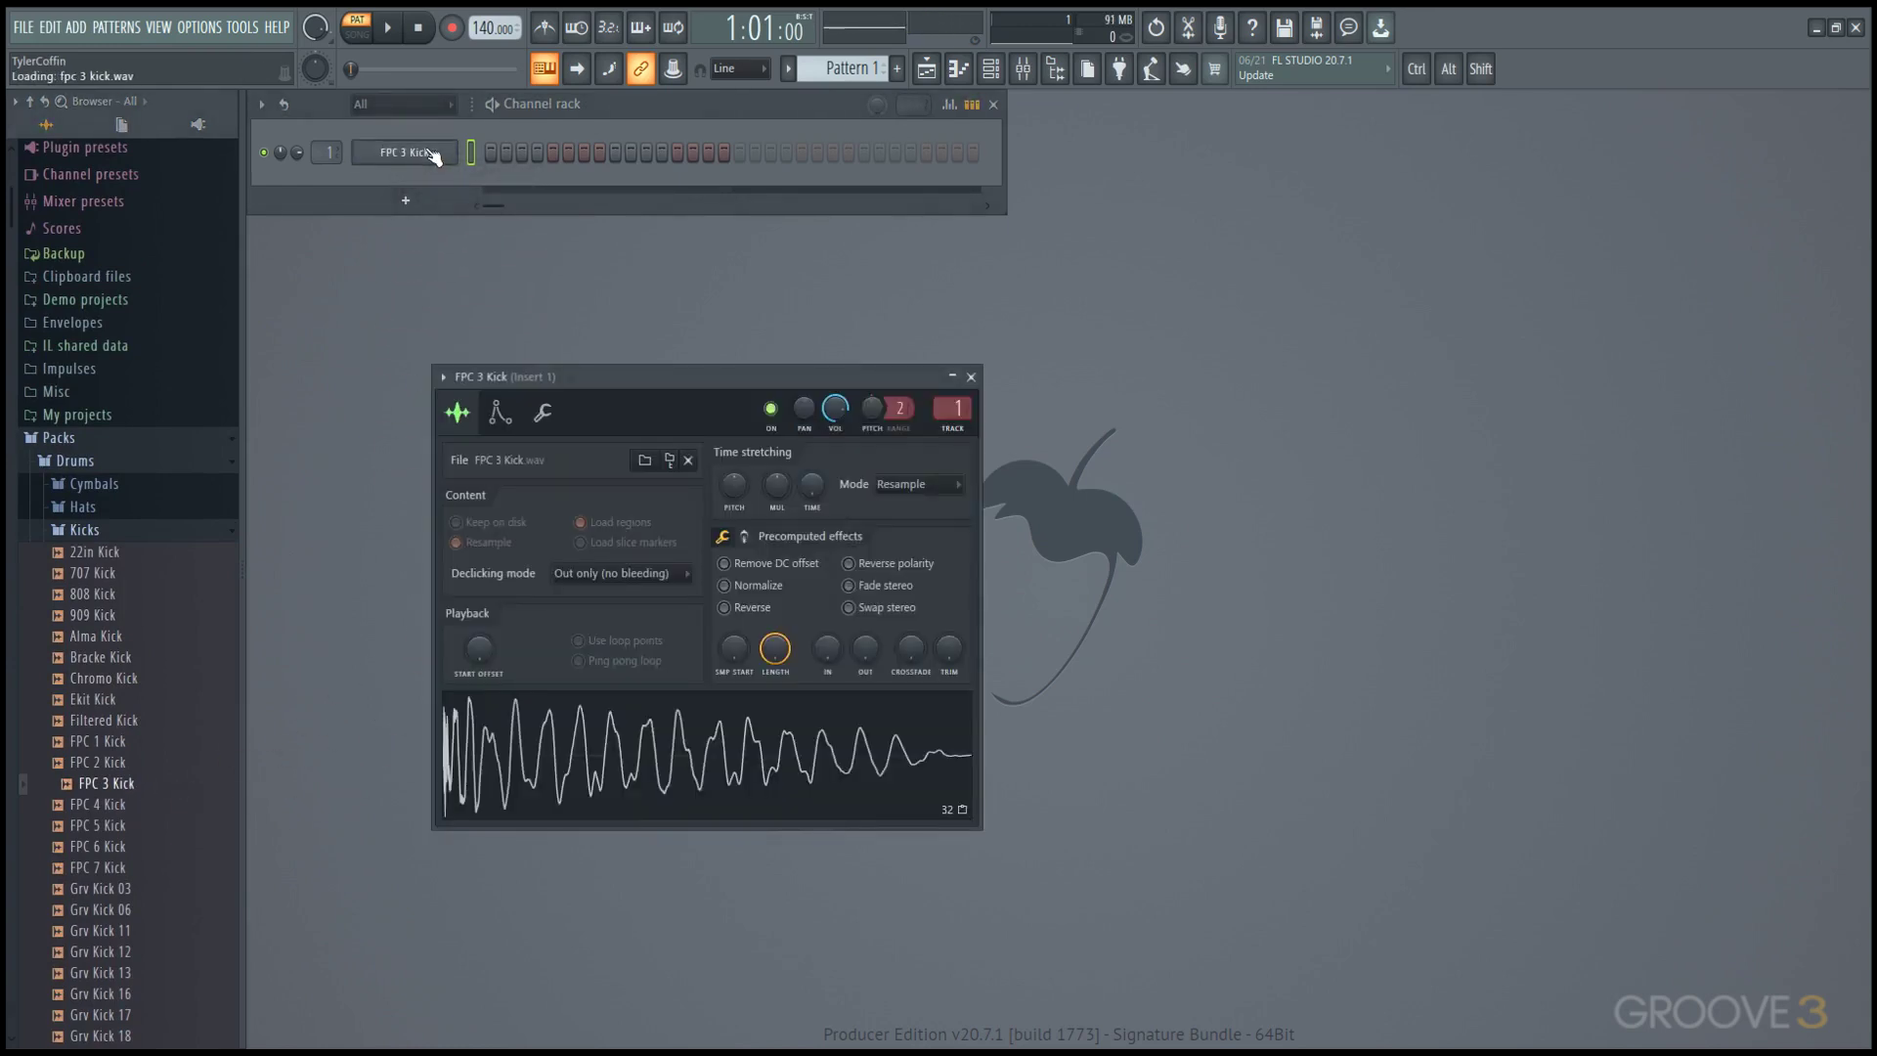
# - Add the Ekit Snare sample from the Drums pack as a new channel below the kick
pyautogui.moveTo(713, 817); pyautogui.dragTo(430, 176)
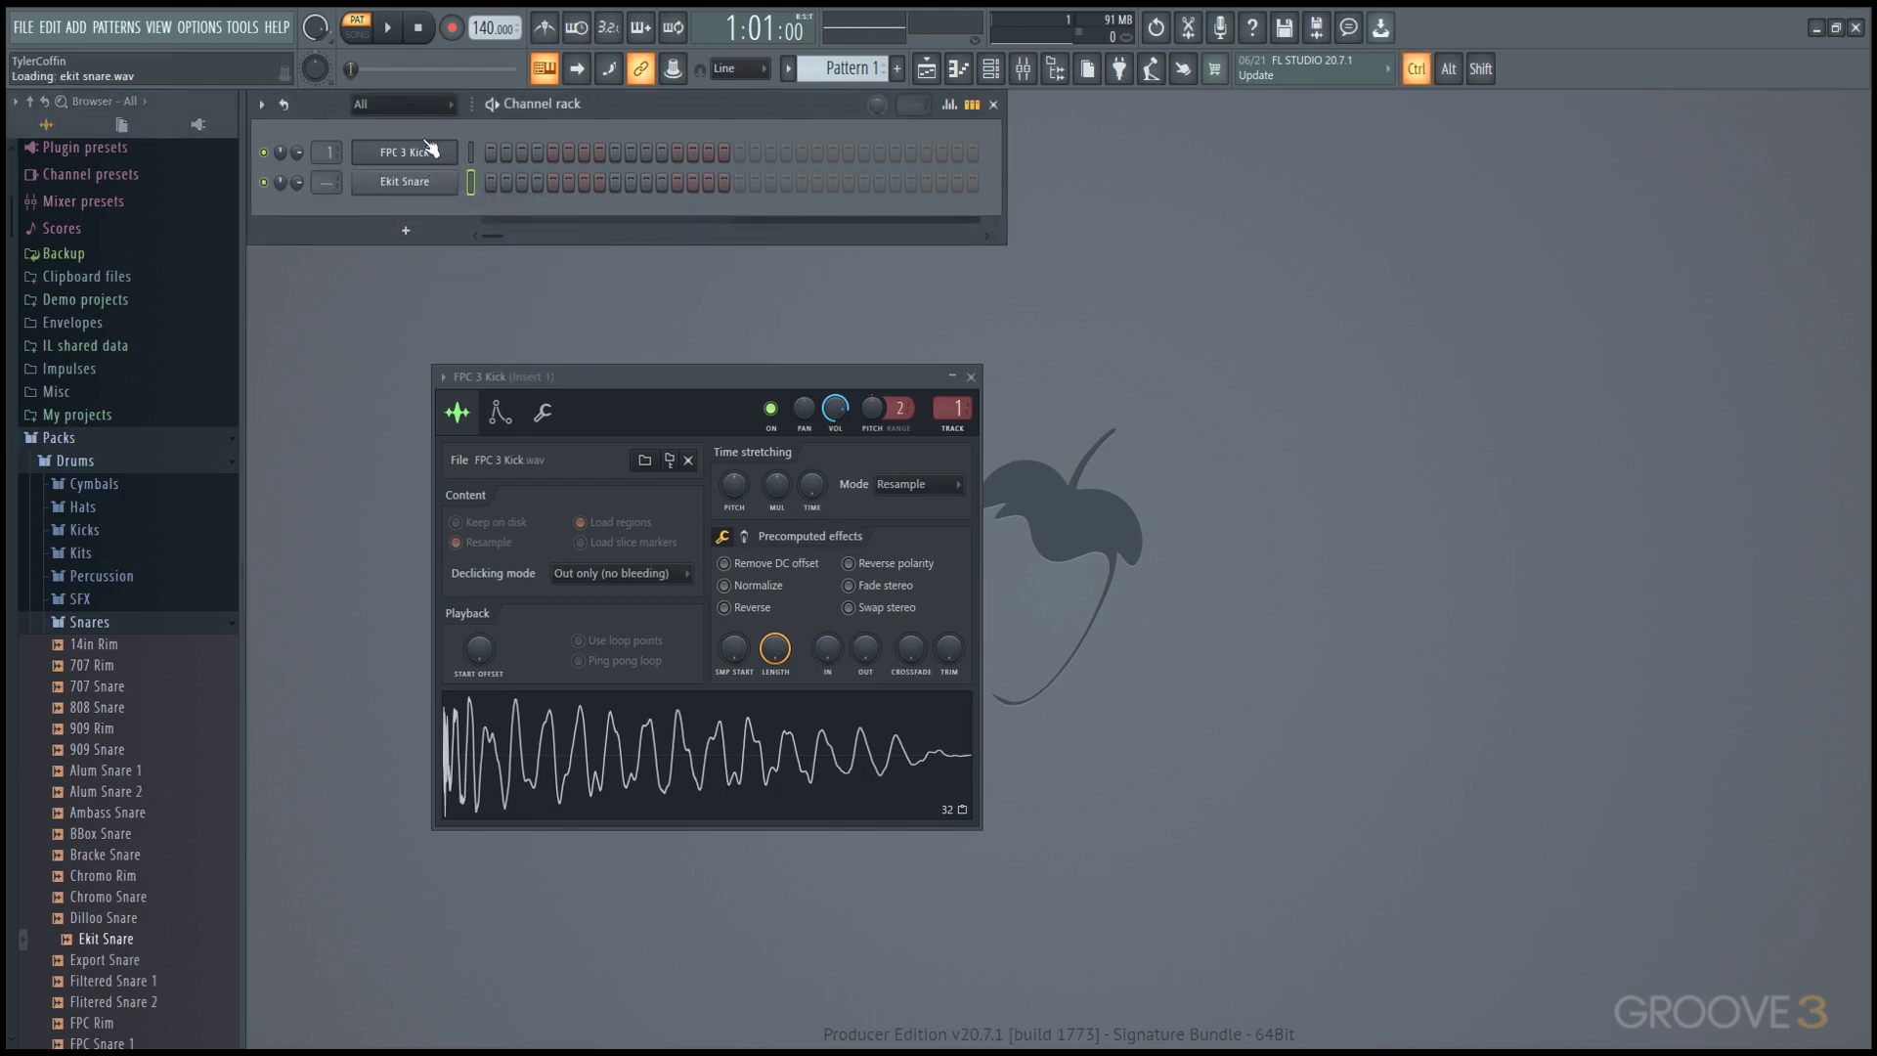
pyautogui.keyDown('ctrl'); pyautogui.click(426, 149); pyautogui.keyUp('ctrl')
pyautogui.keyDown('ctrl'); pyautogui.click(416, 183); pyautogui.keyUp('ctrl')
# - Add the 808 CH sample from the Hats folder as a new channel below the snare
pyautogui.click(180, 508)
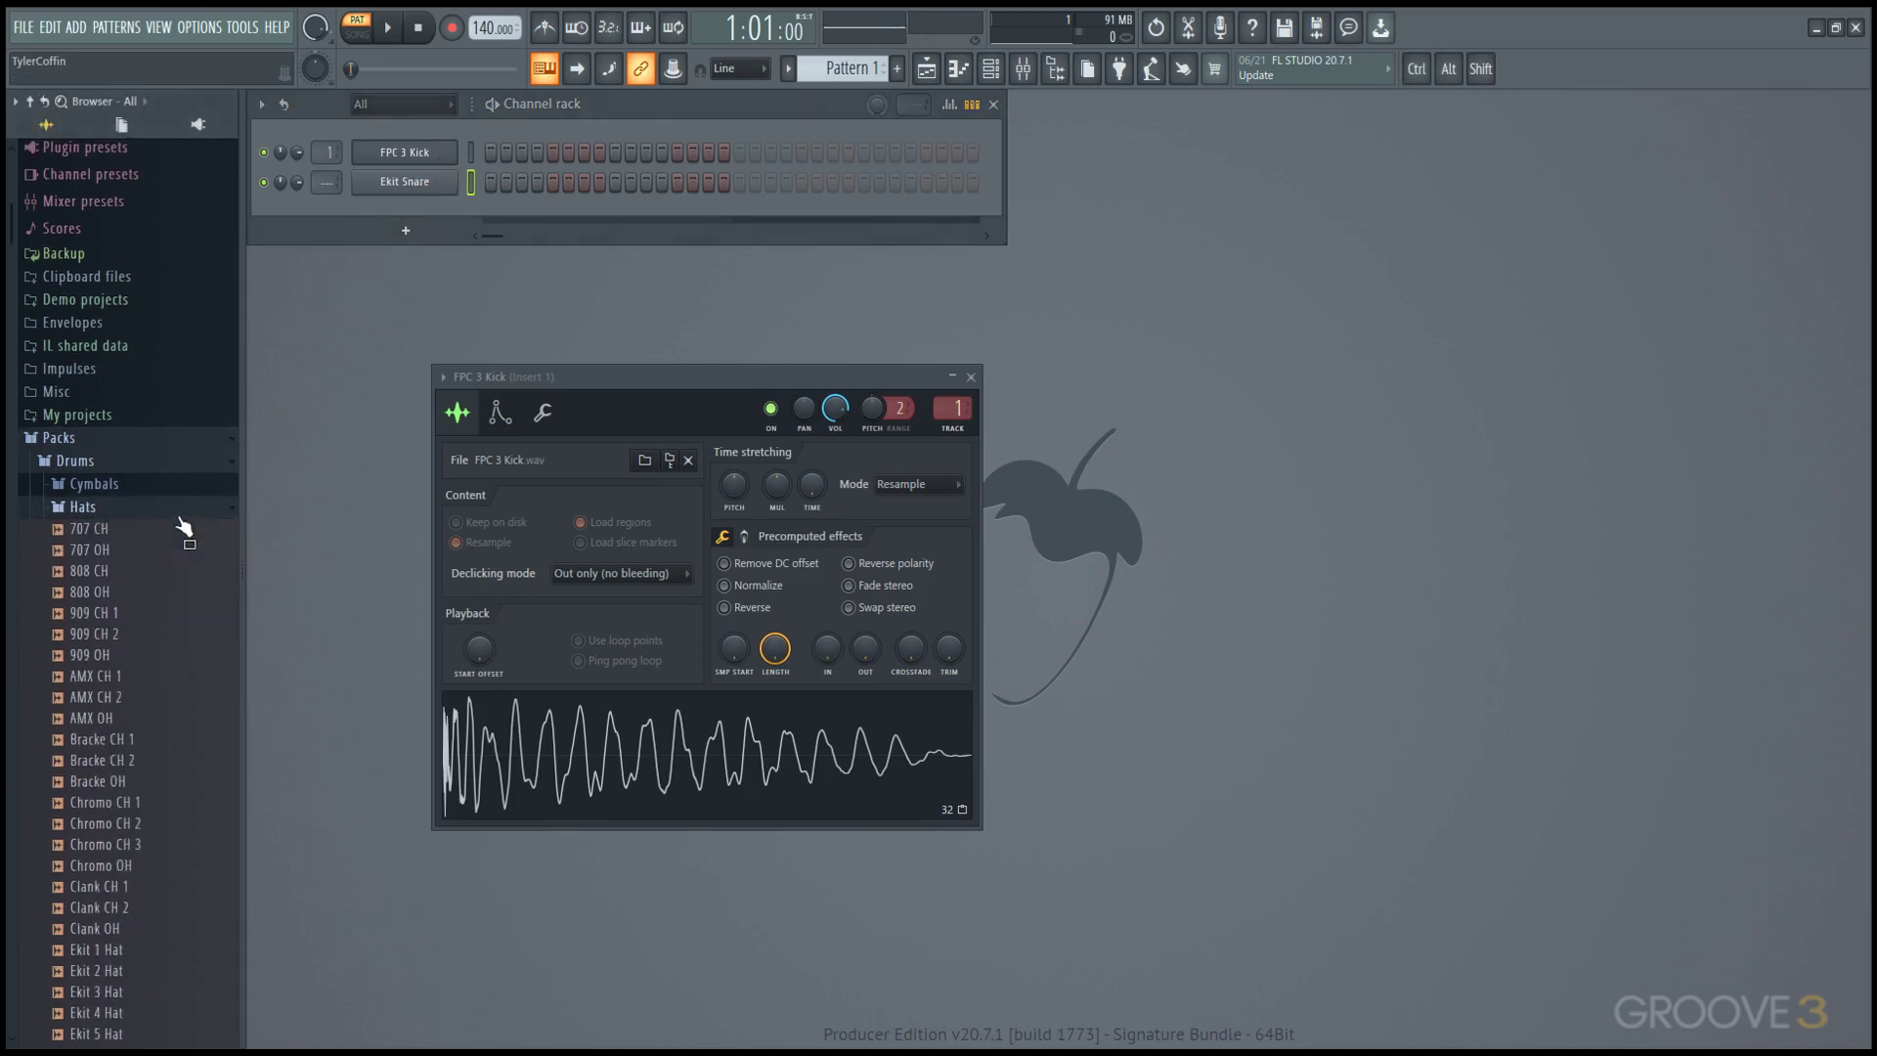
pyautogui.click(170, 571)
pyautogui.moveTo(167, 571); pyautogui.dragTo(422, 209)
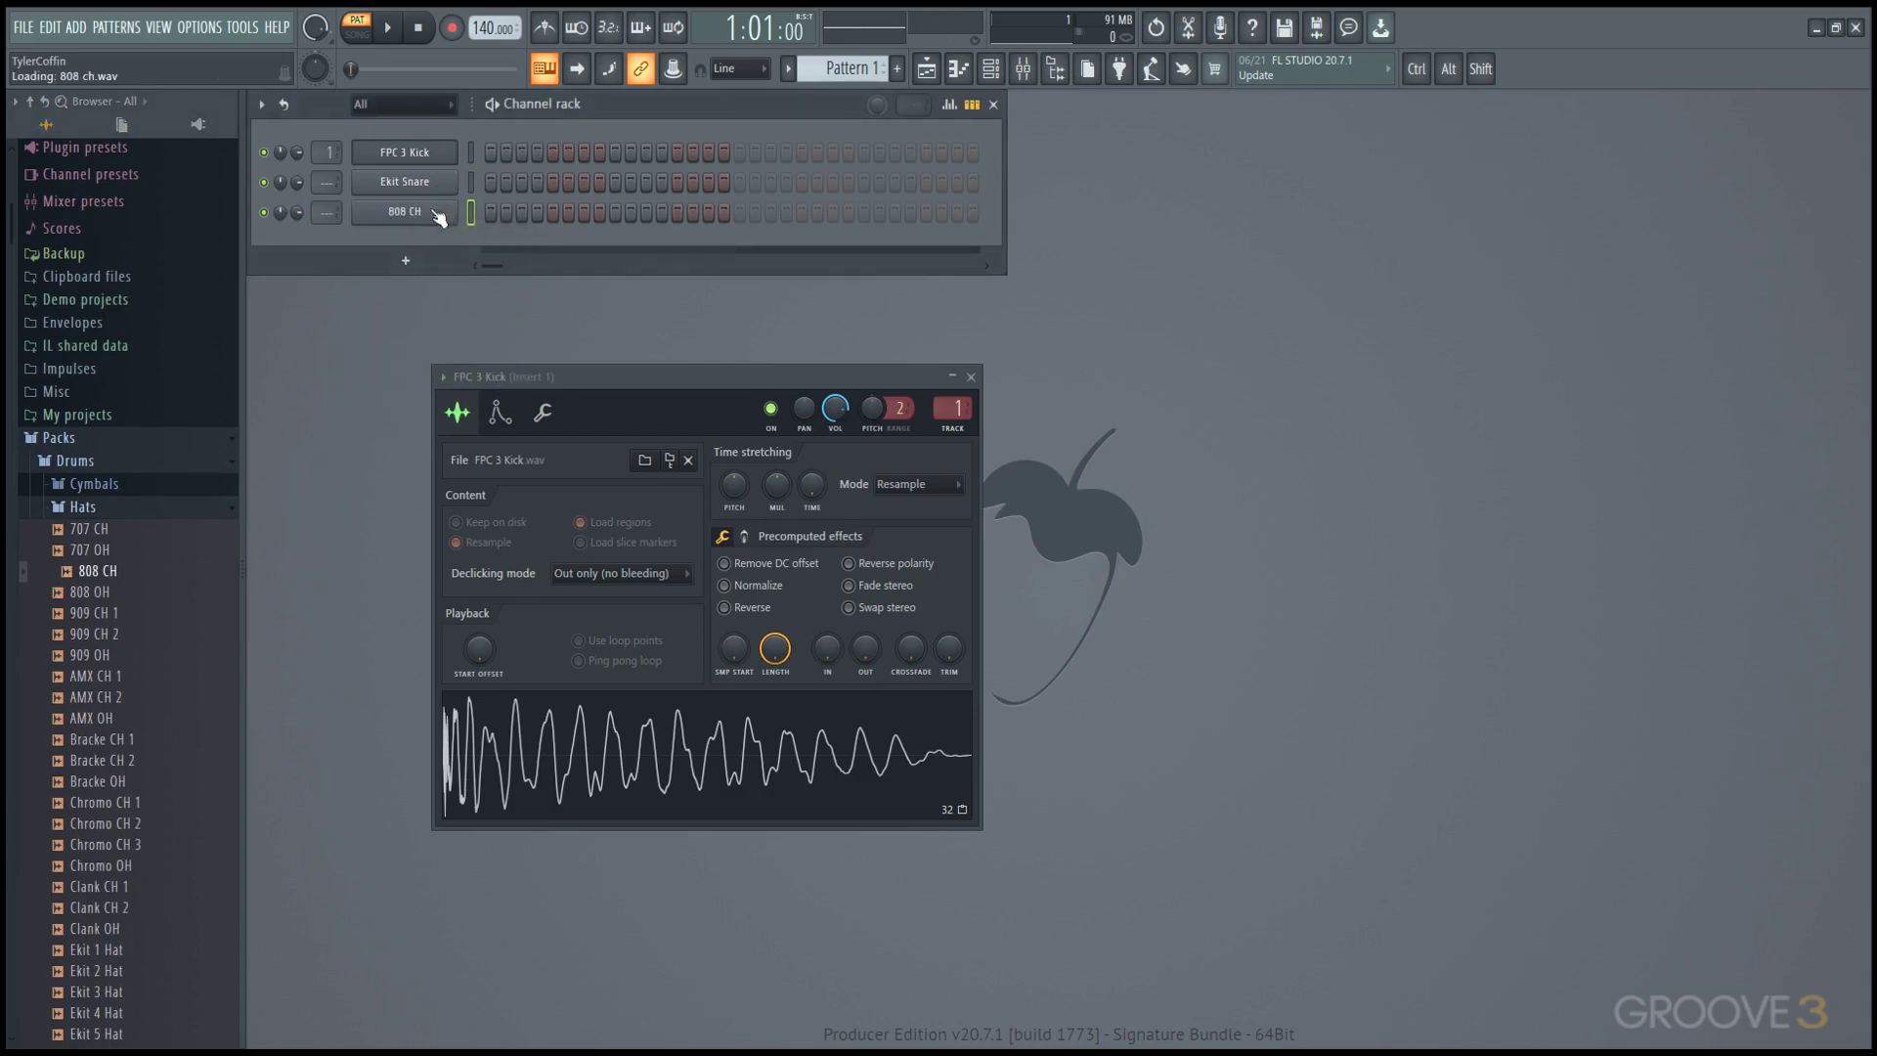
# - Add a BooBass instrument channel, play a test note on it, and close the open channel windows
pyautogui.click(406, 262)
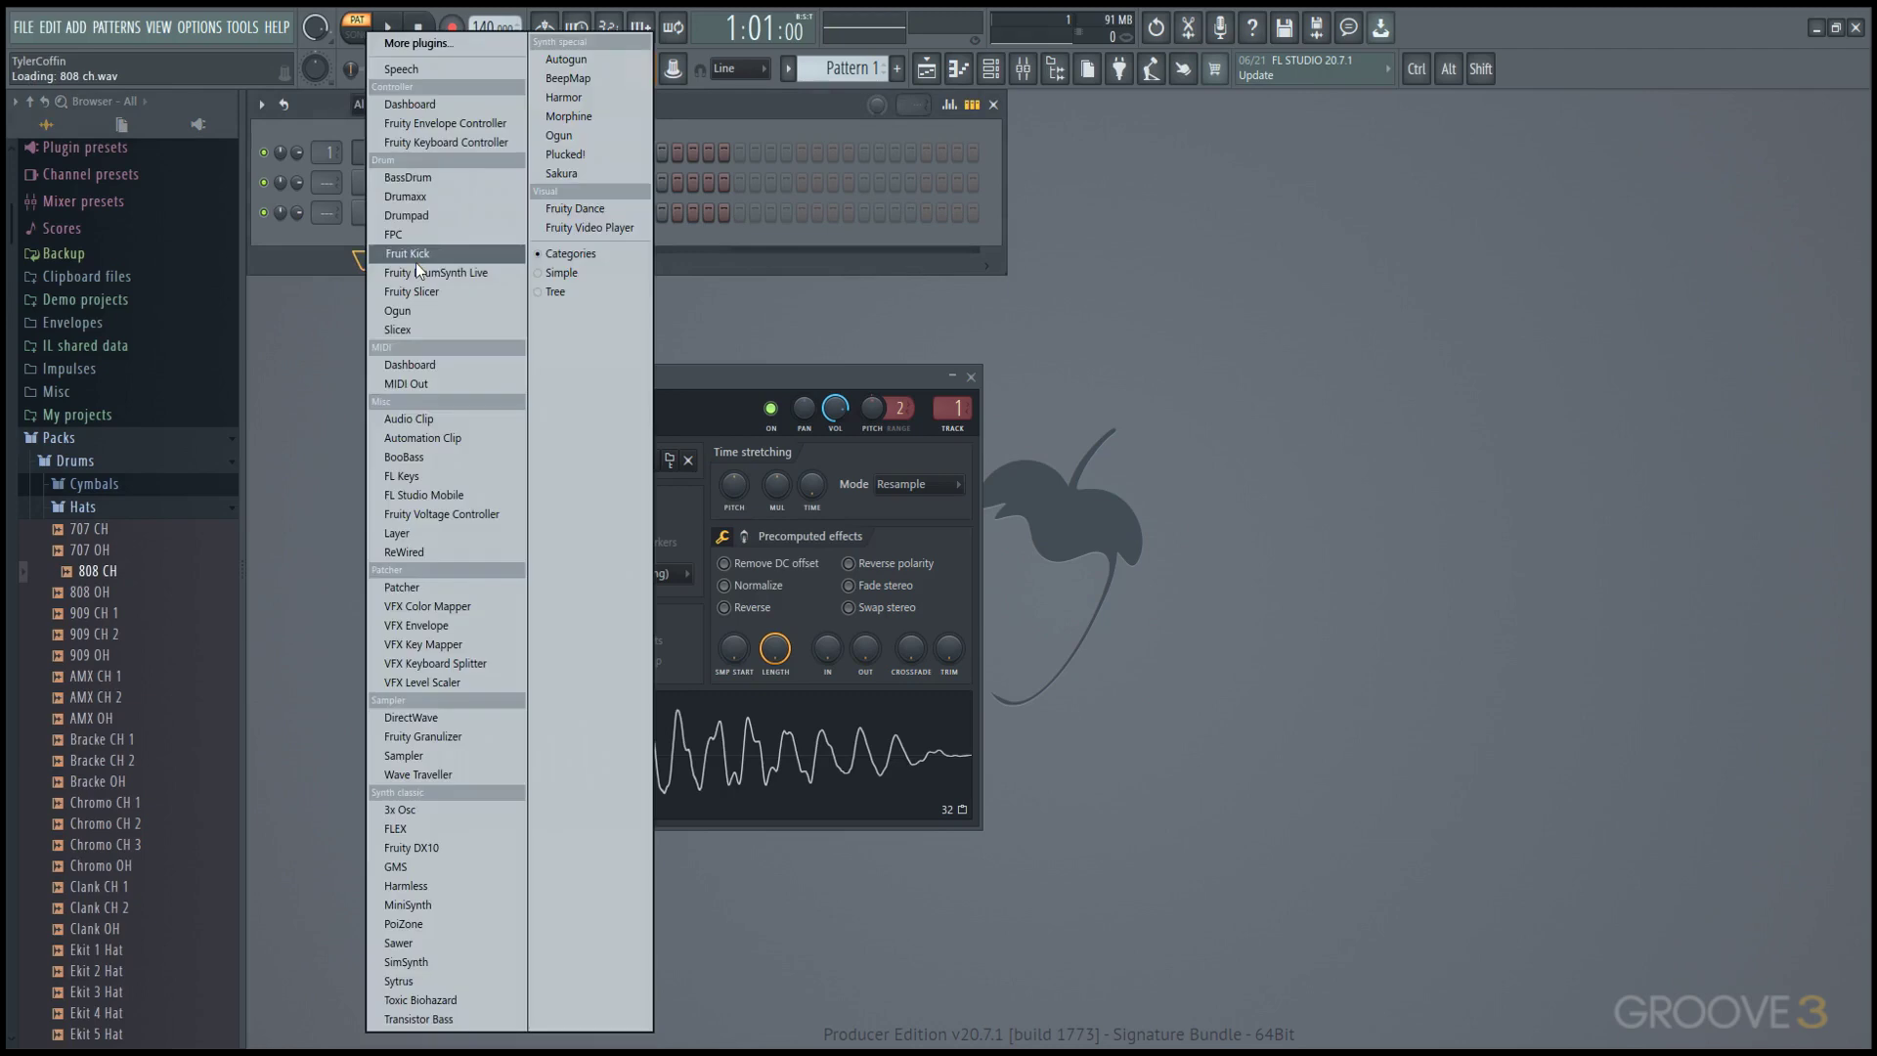
pyautogui.click(438, 461)
pyautogui.press('q')
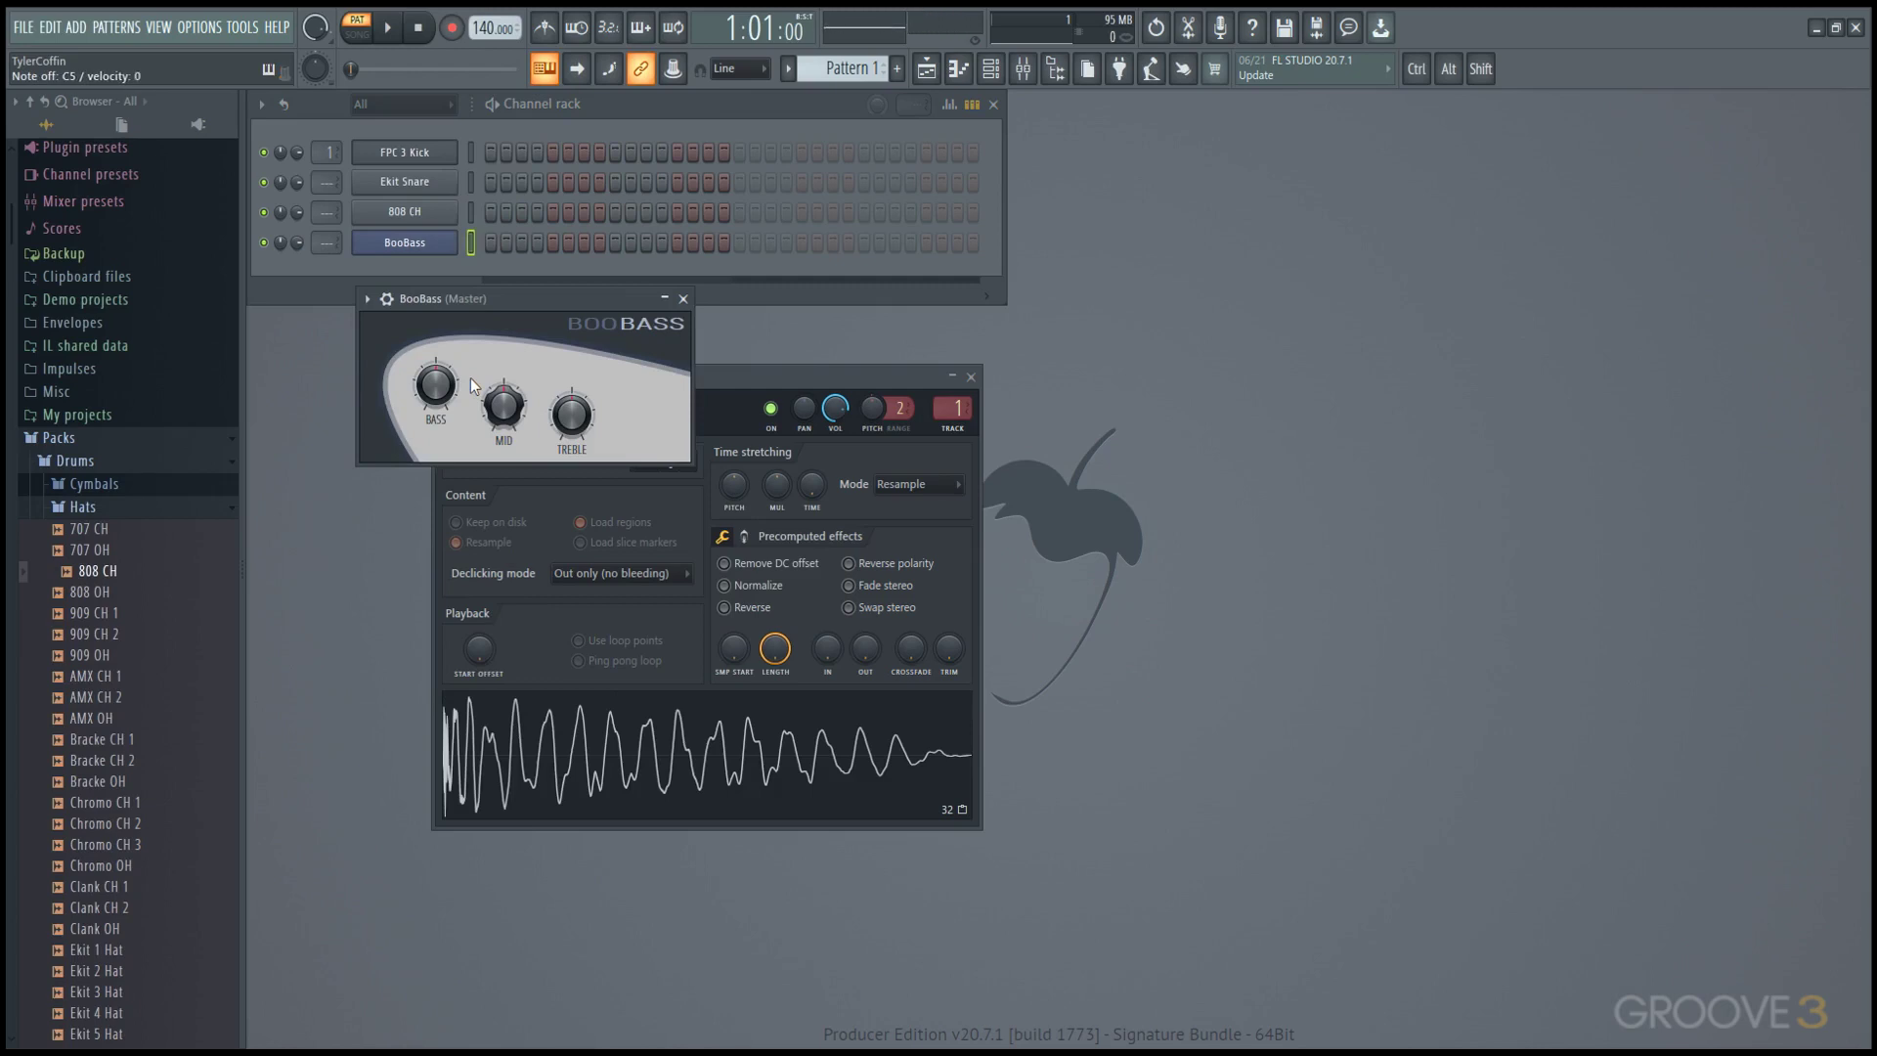
pyautogui.press('Escape')
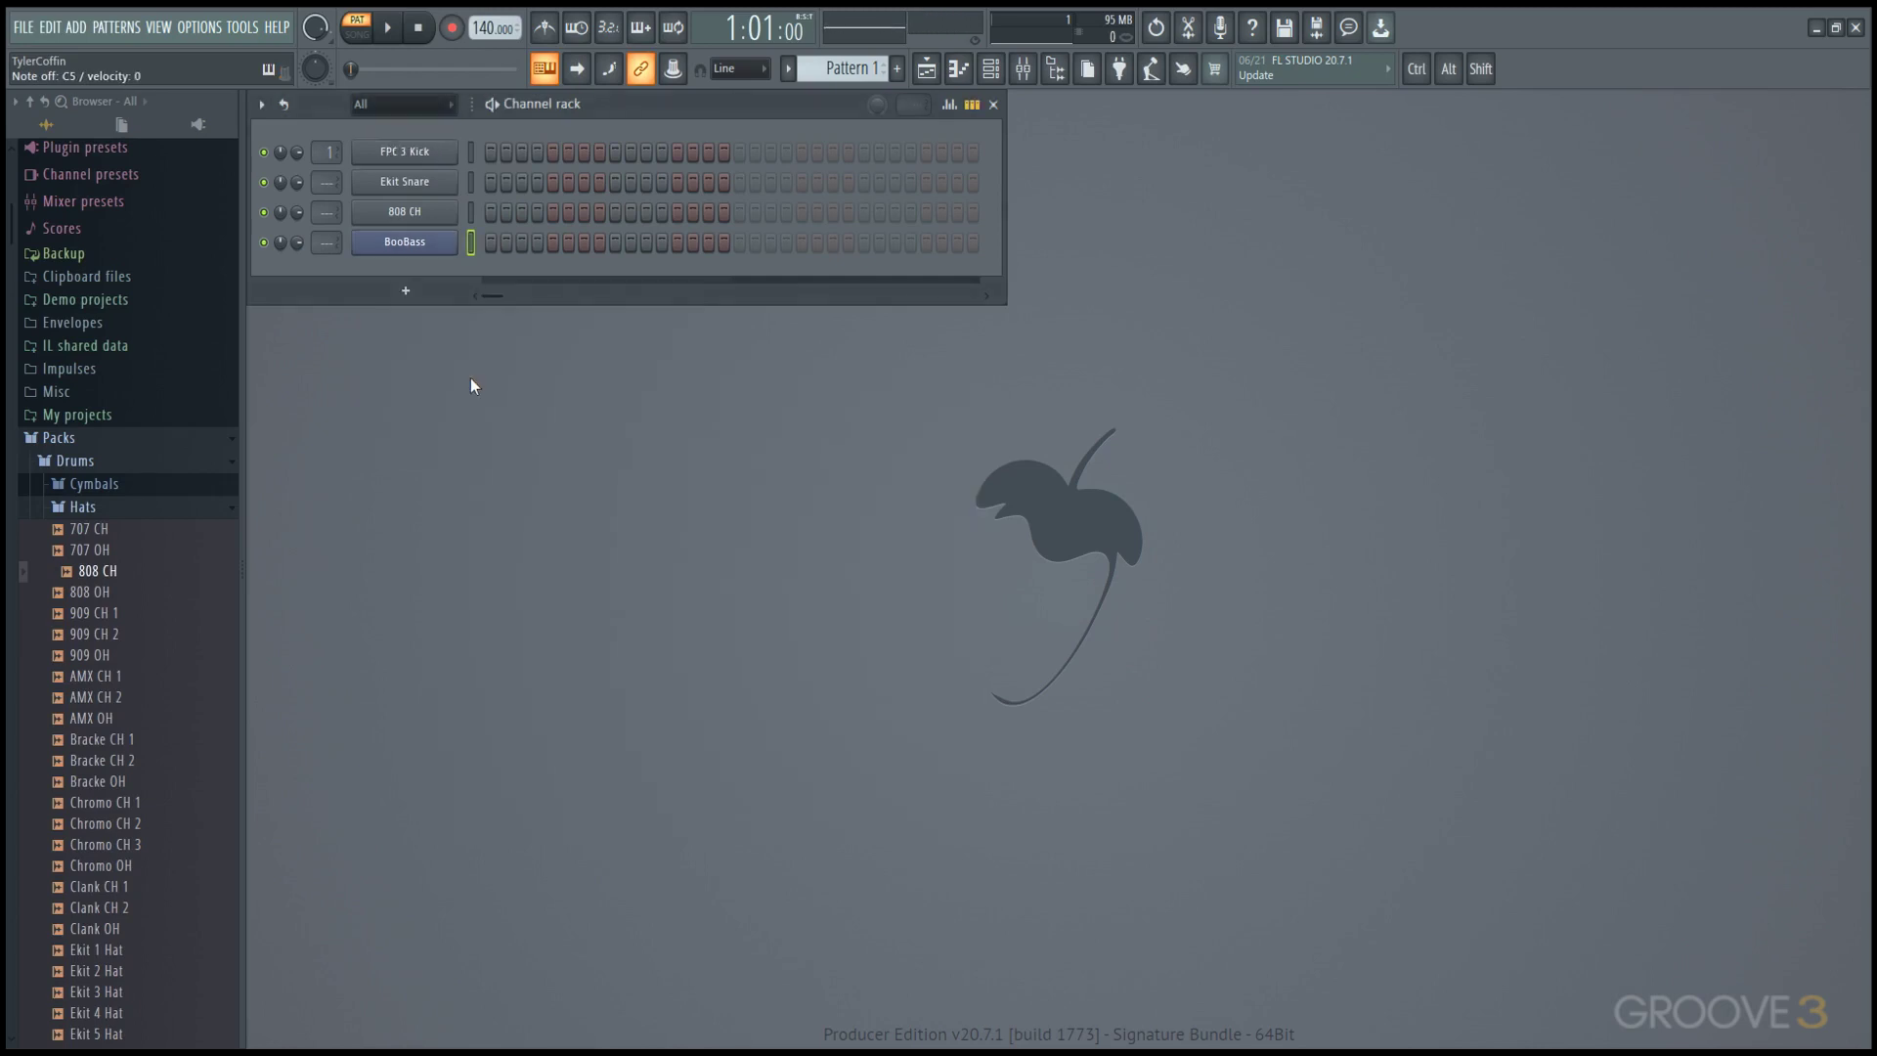
# - Add a SimSynth channel below BooBass using the plugin picker's Synth classic category
pyautogui.click(417, 292)
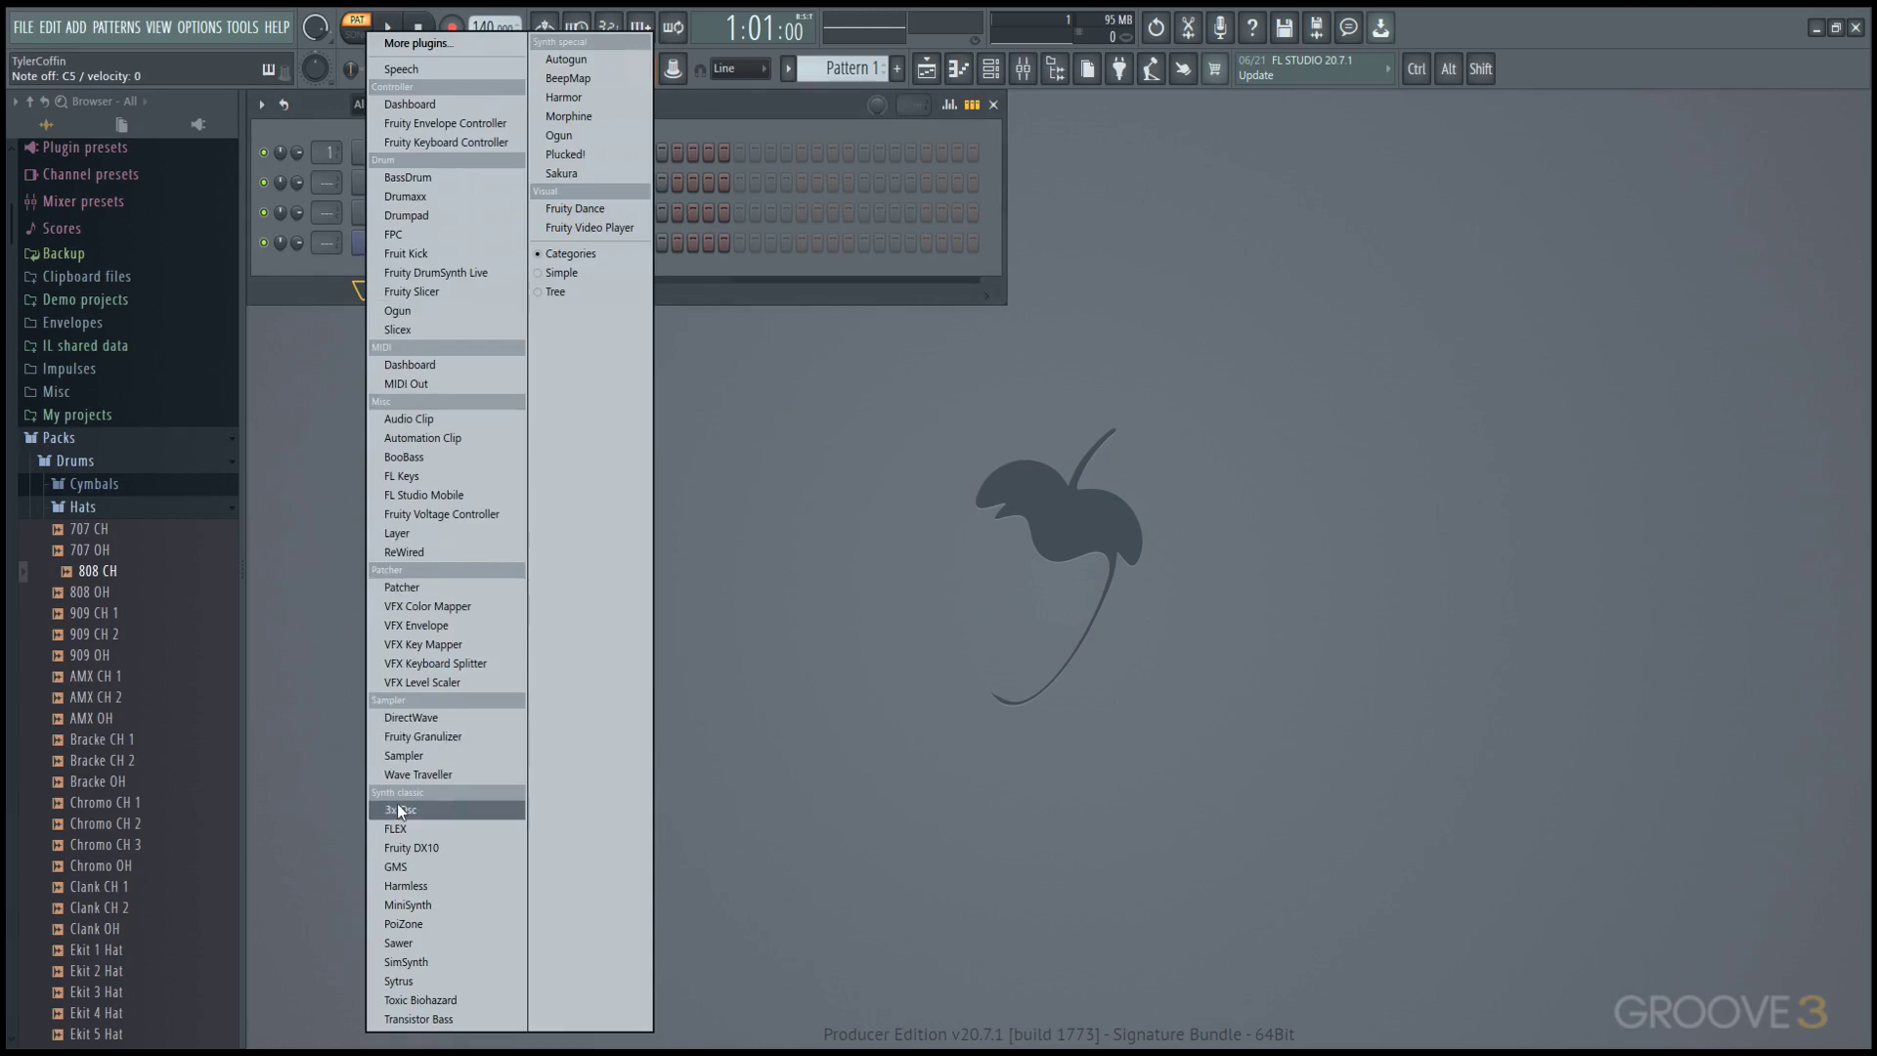
pyautogui.click(327, 466)
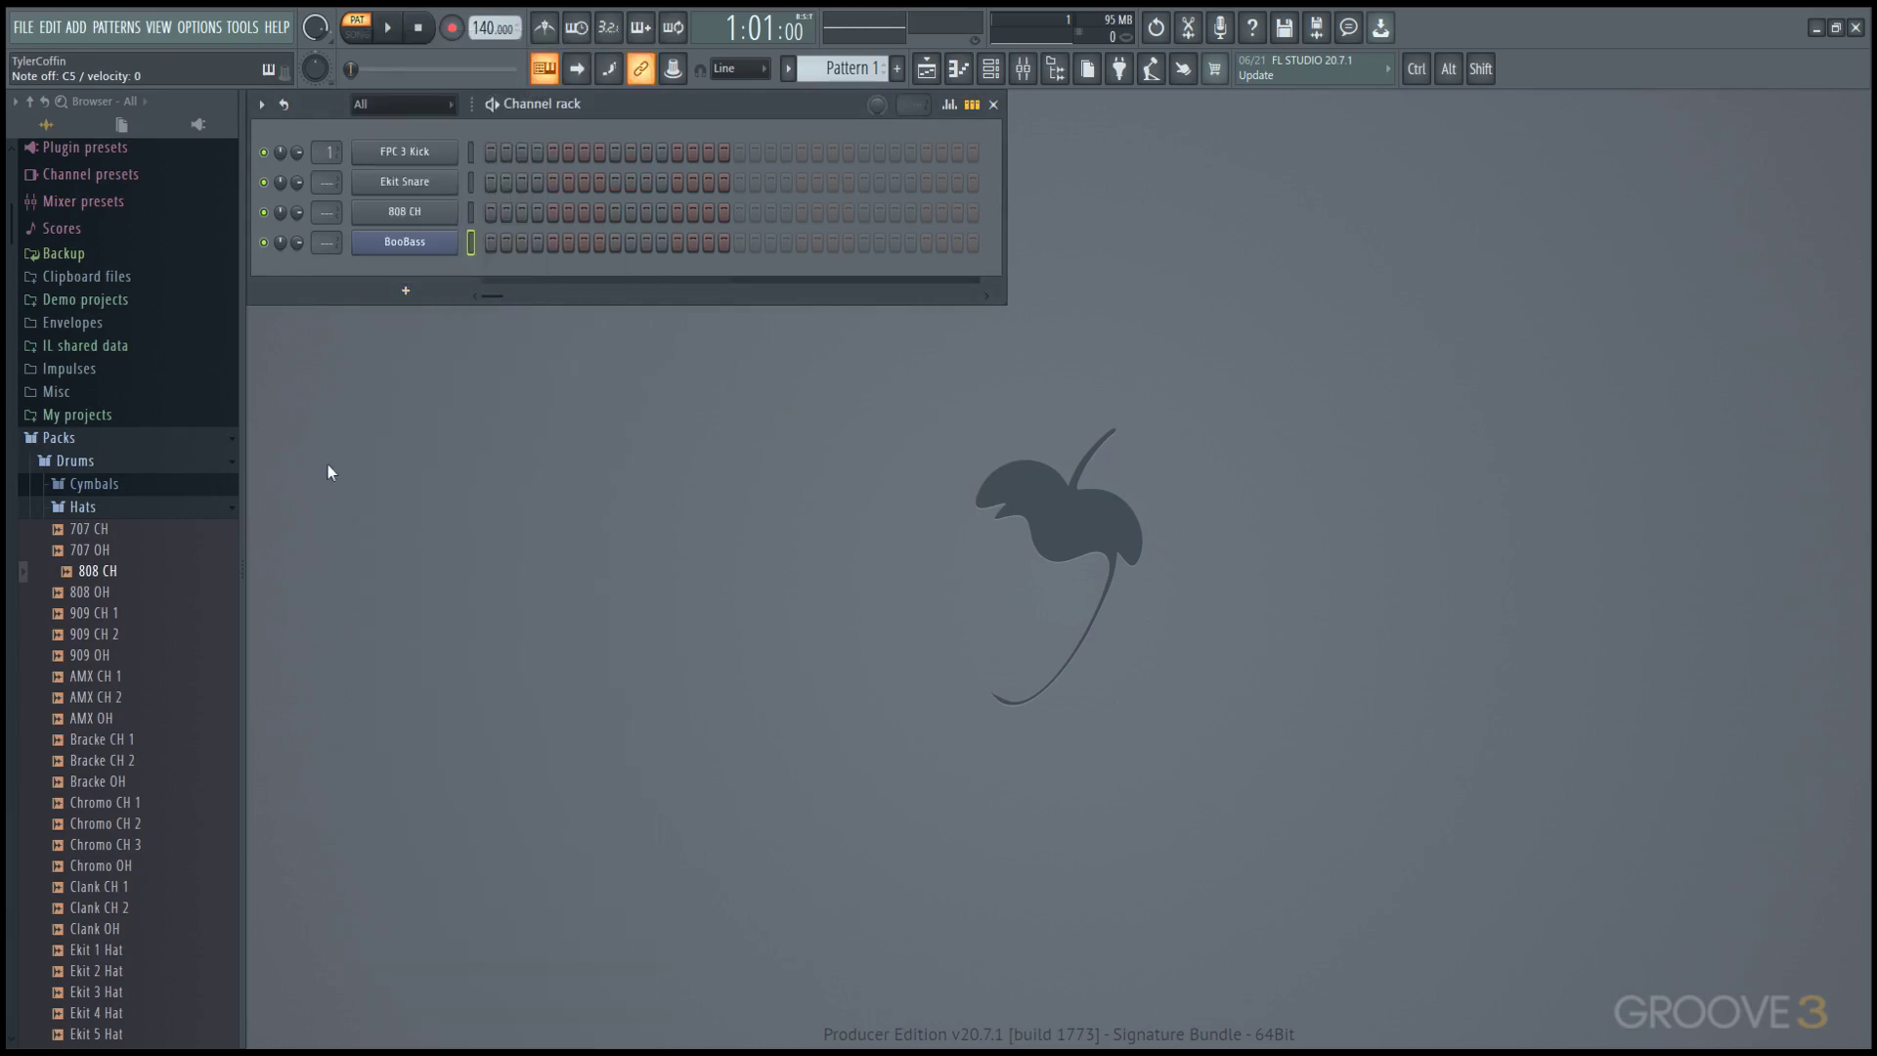
pyautogui.hotkey('alt', 'p')
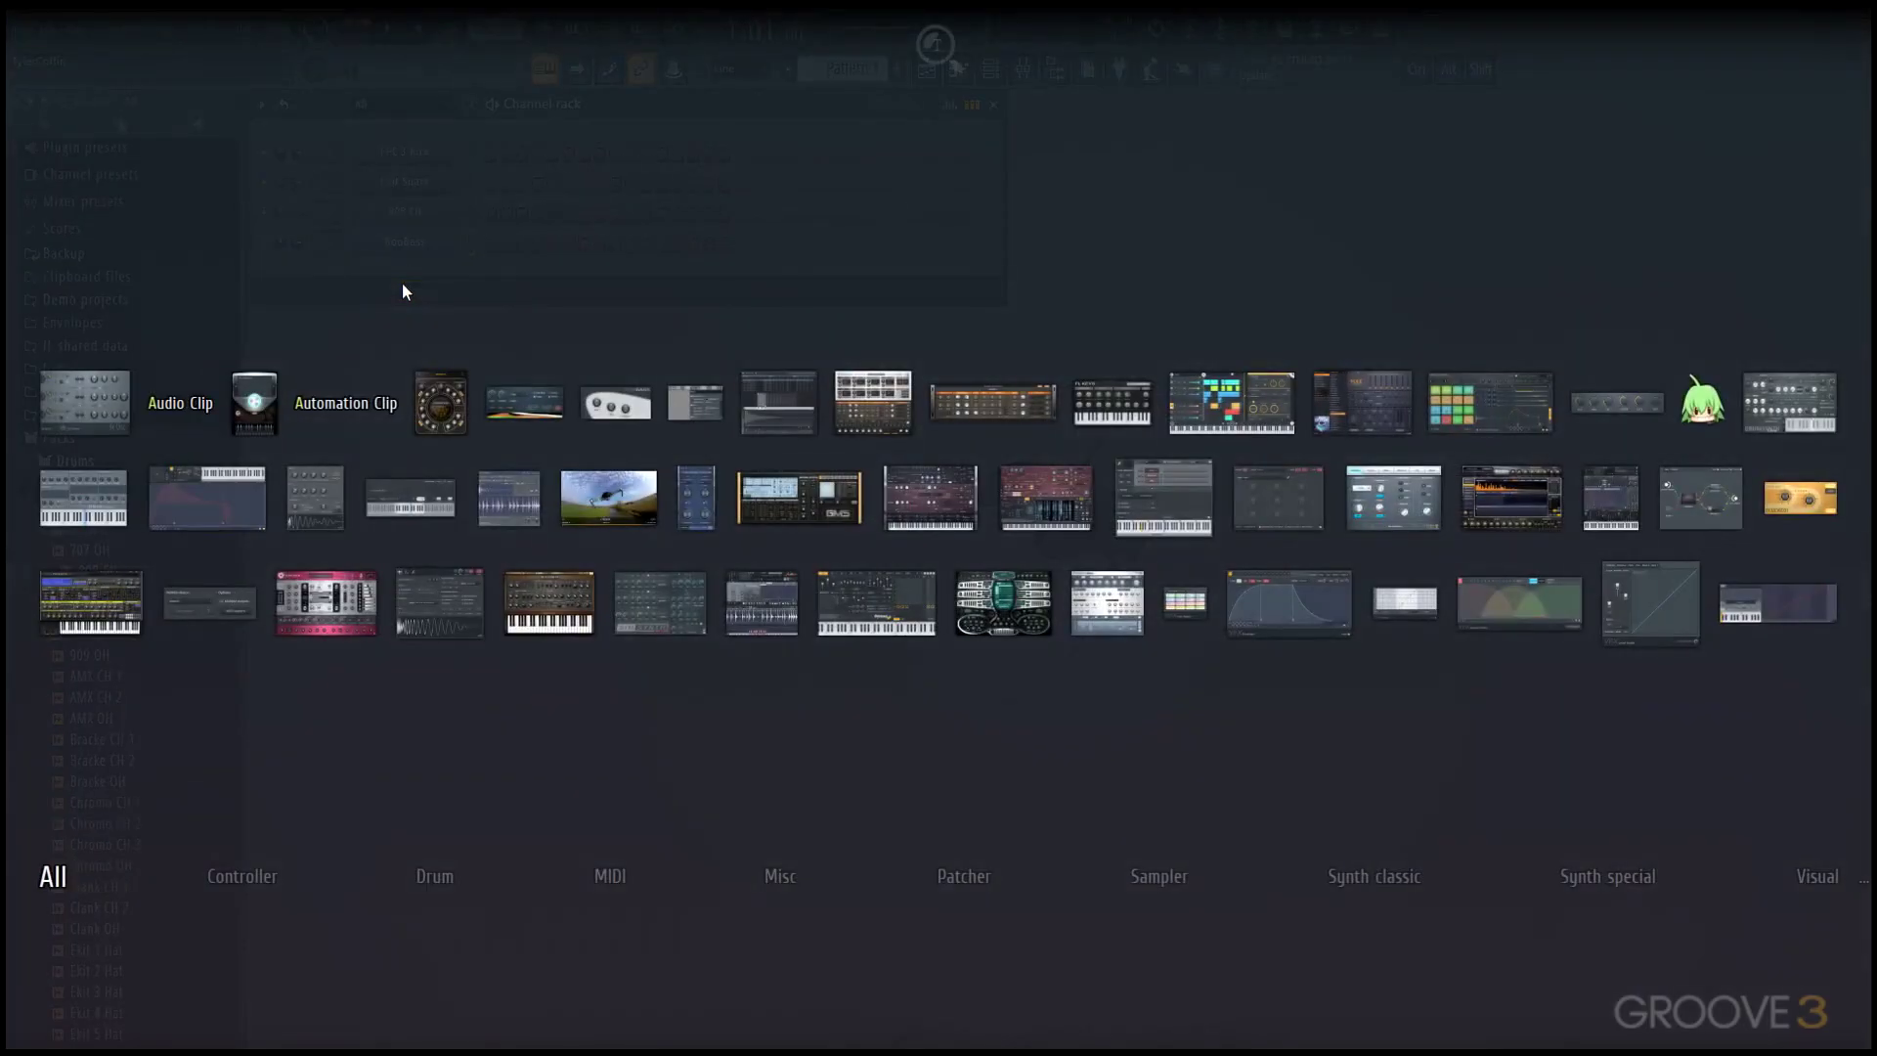
pyautogui.moveTo(1375, 866)
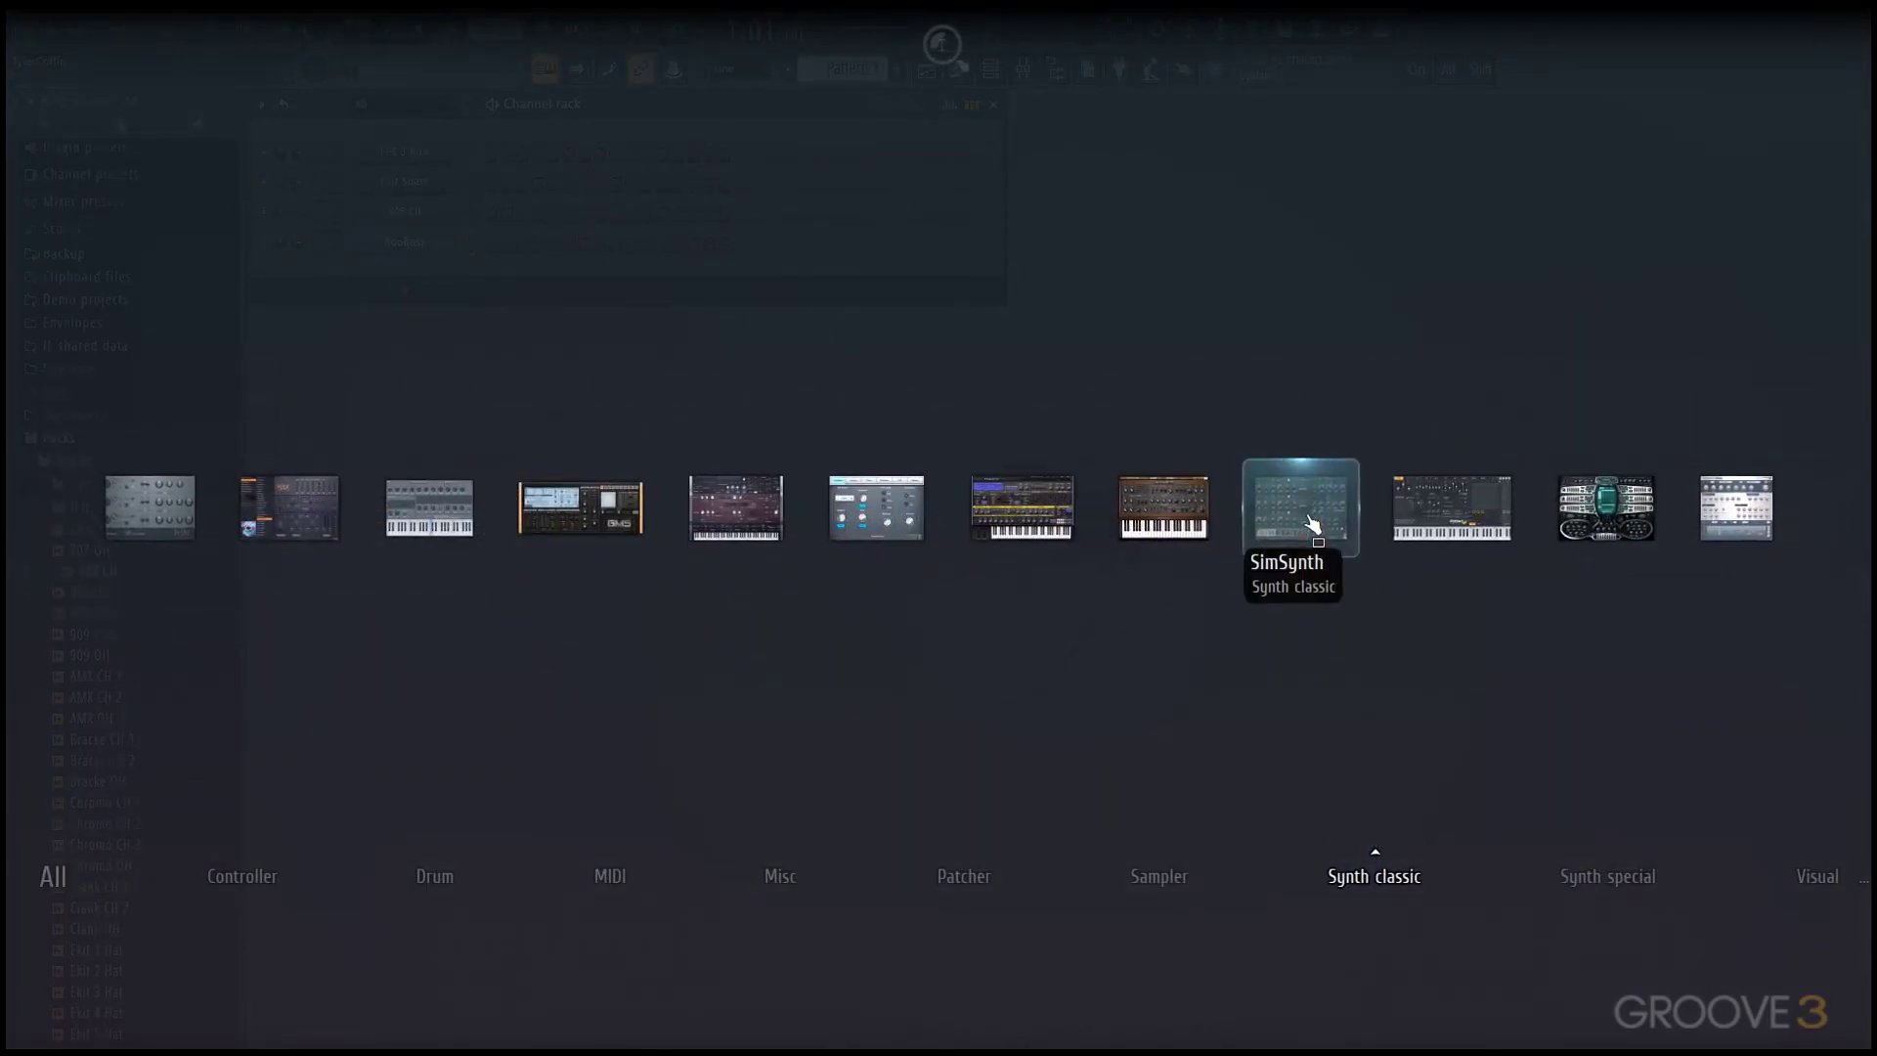
pyautogui.moveTo(1311, 563); pyautogui.dragTo(424, 281)
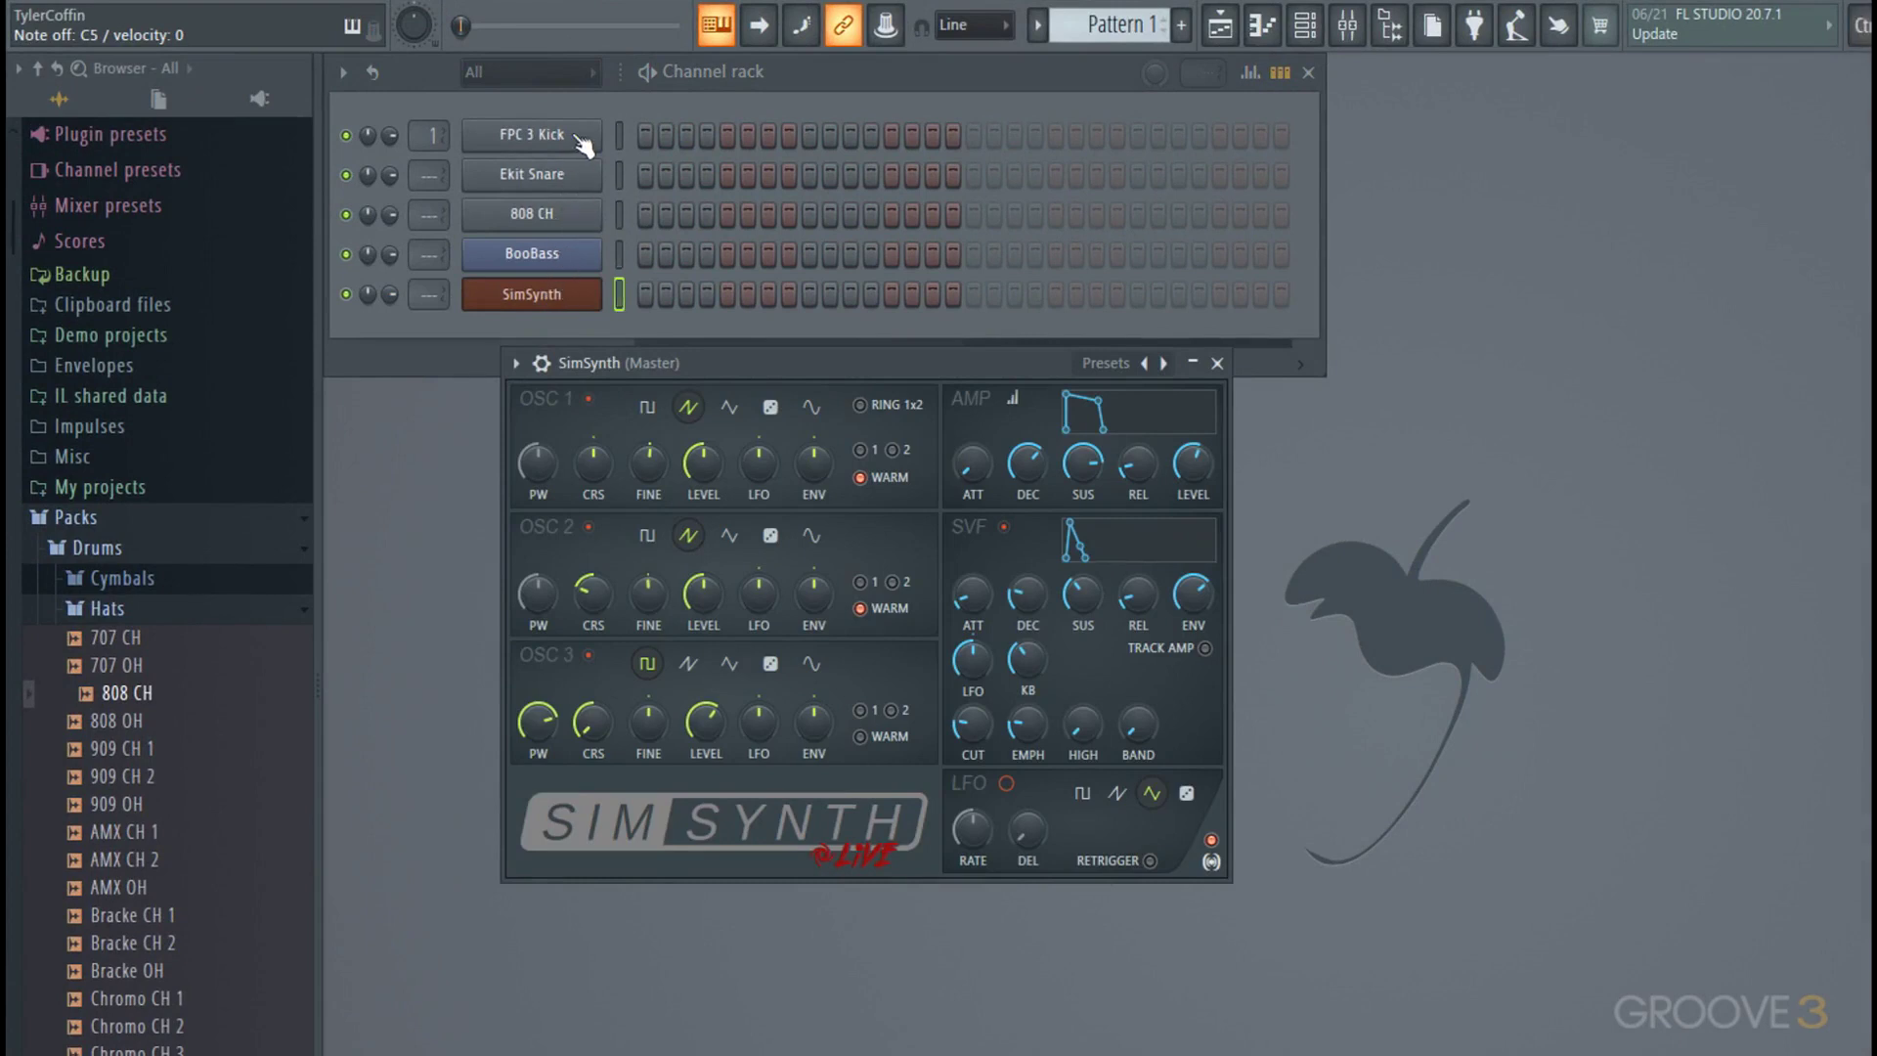
# - Group the FPC 3 Kick, Ekit Snare and 808 CH channels under a filter group named Drums
pyautogui.click(618, 212)
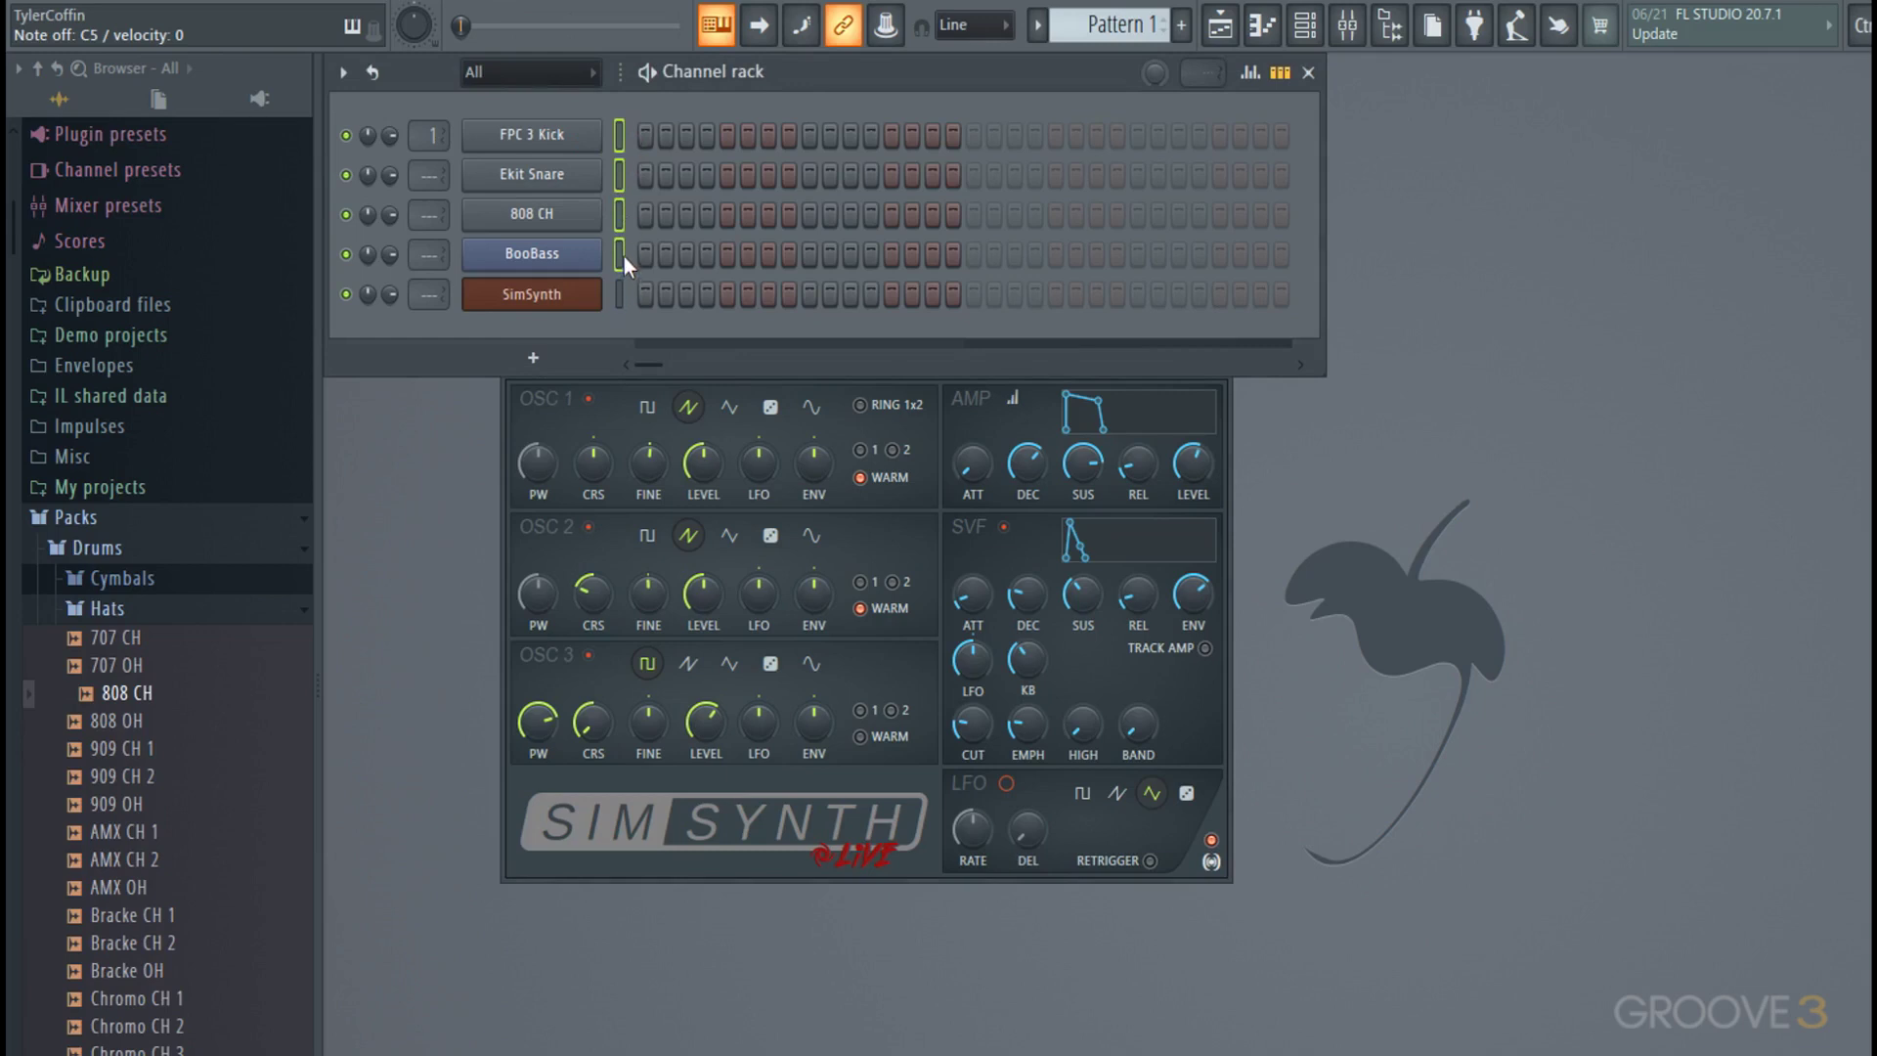
pyautogui.click(347, 76)
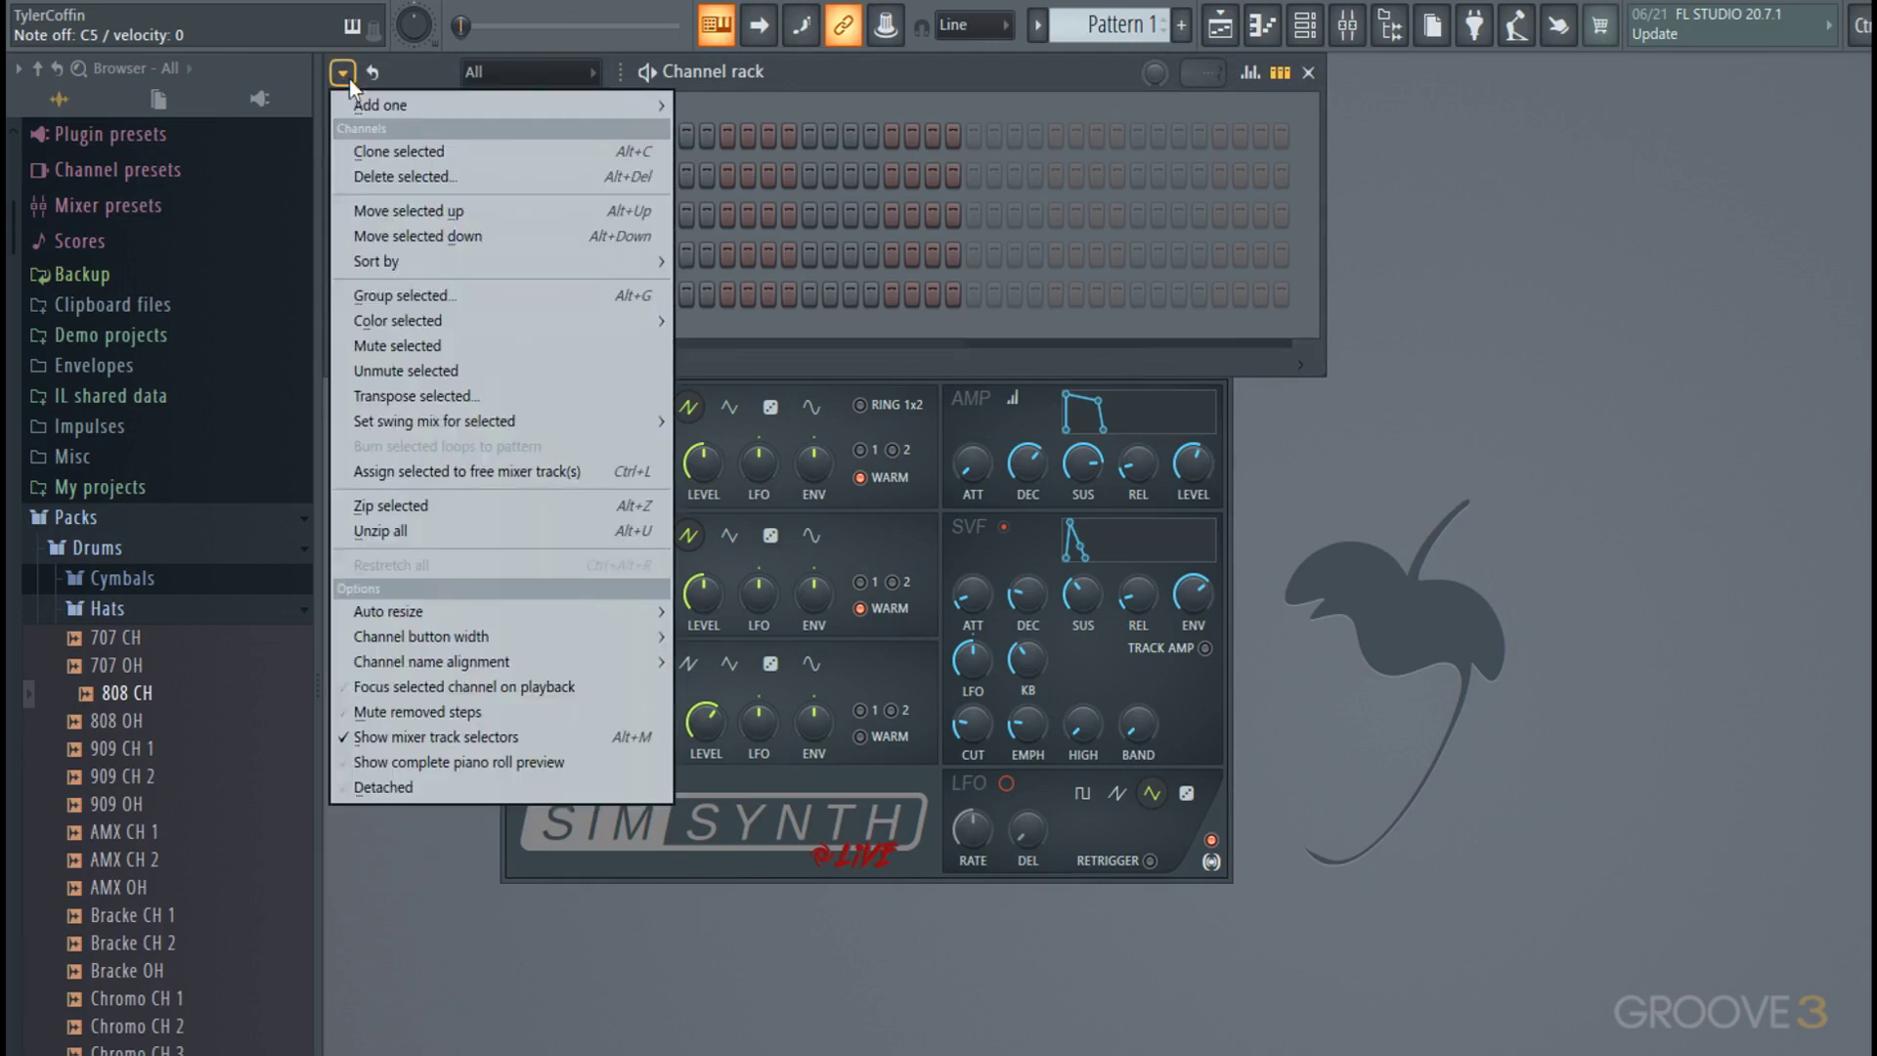
pyautogui.click(413, 288)
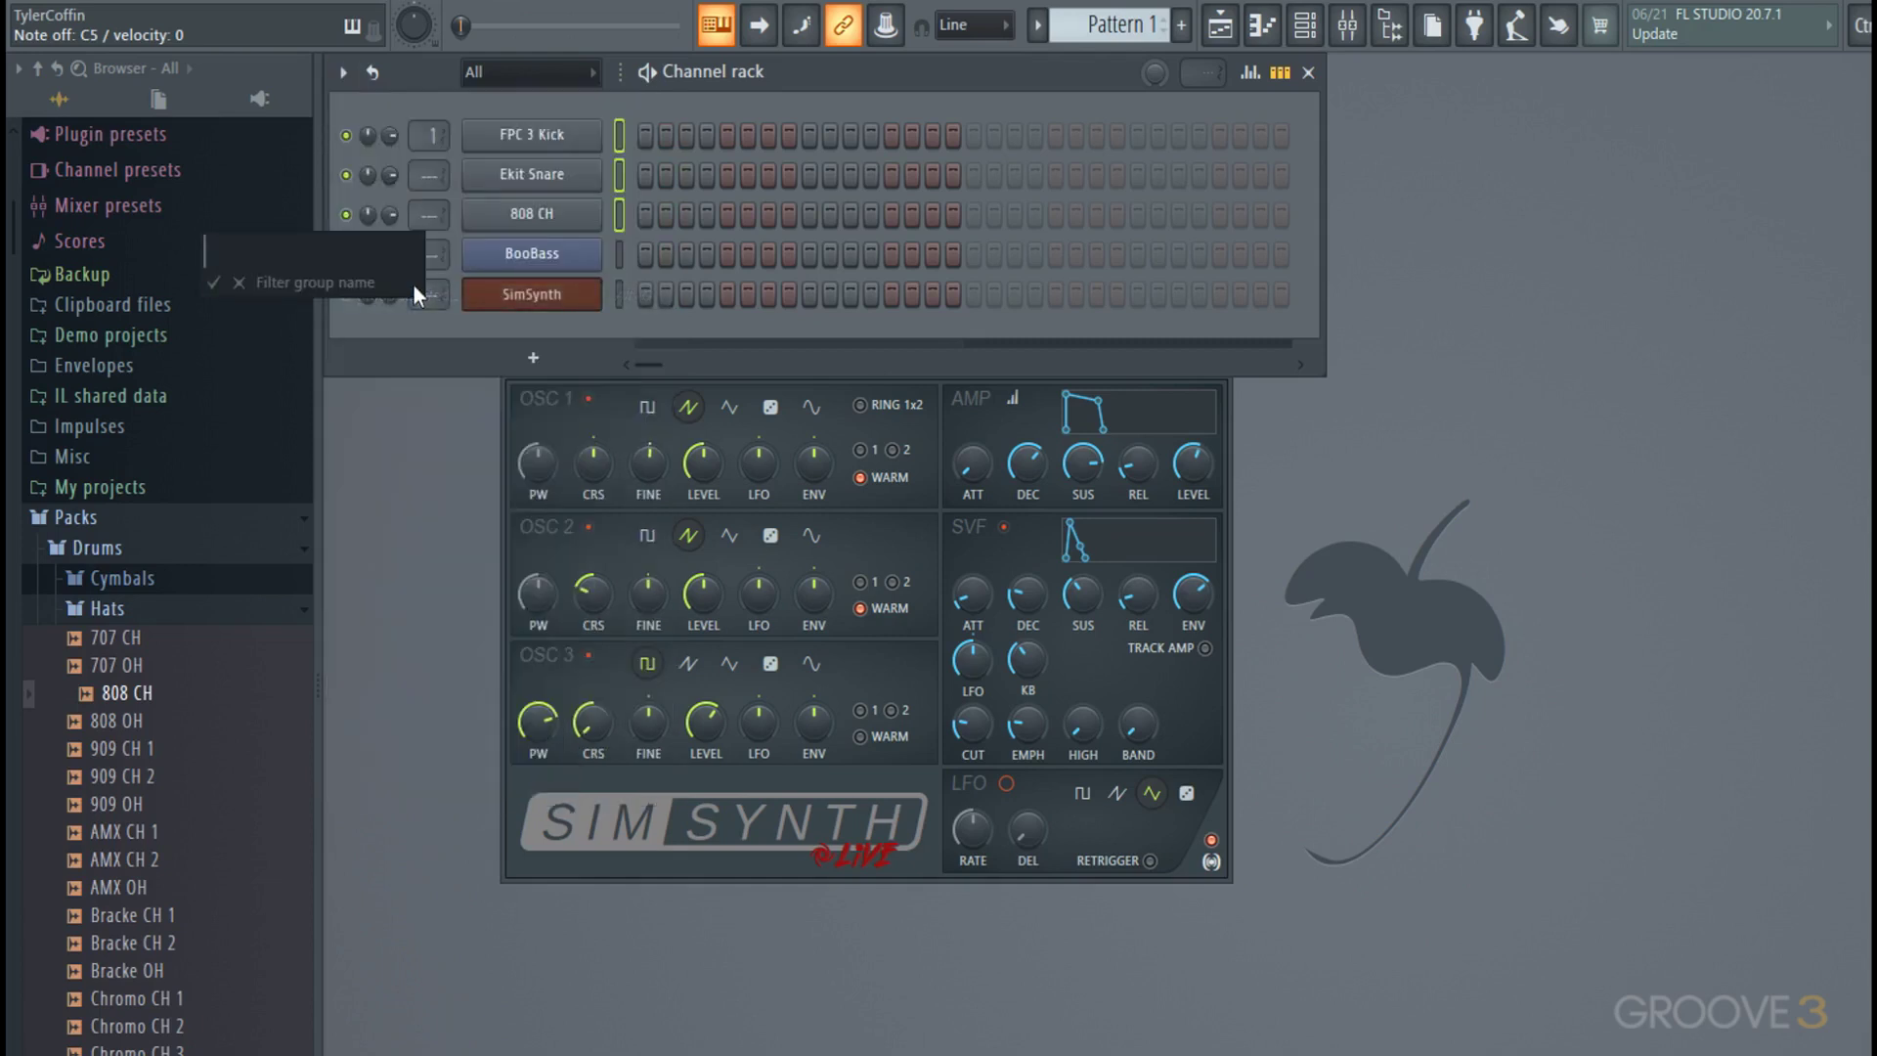
pyautogui.write('Drums')
pyautogui.press('Return')
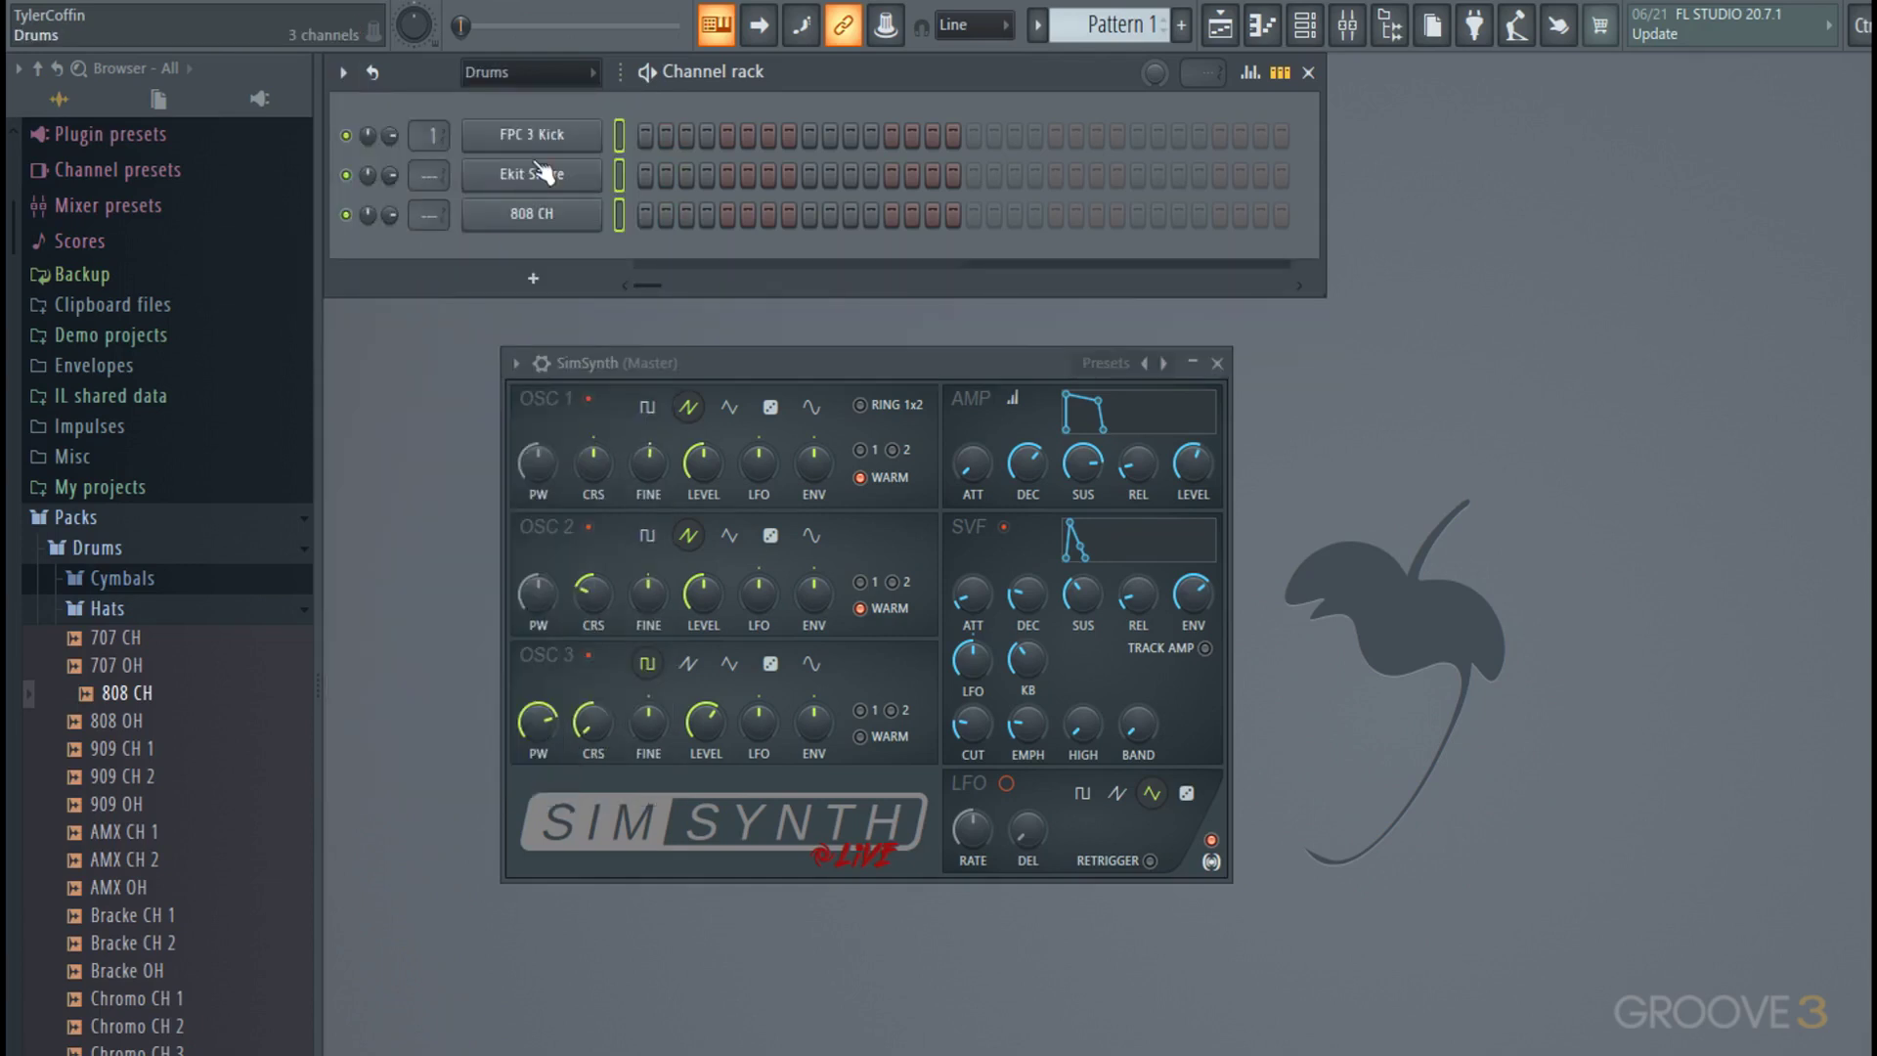
# - Filter to the unsorted channels and group BooBass and SimSynth under a filter group named Instruments
pyautogui.click(543, 71)
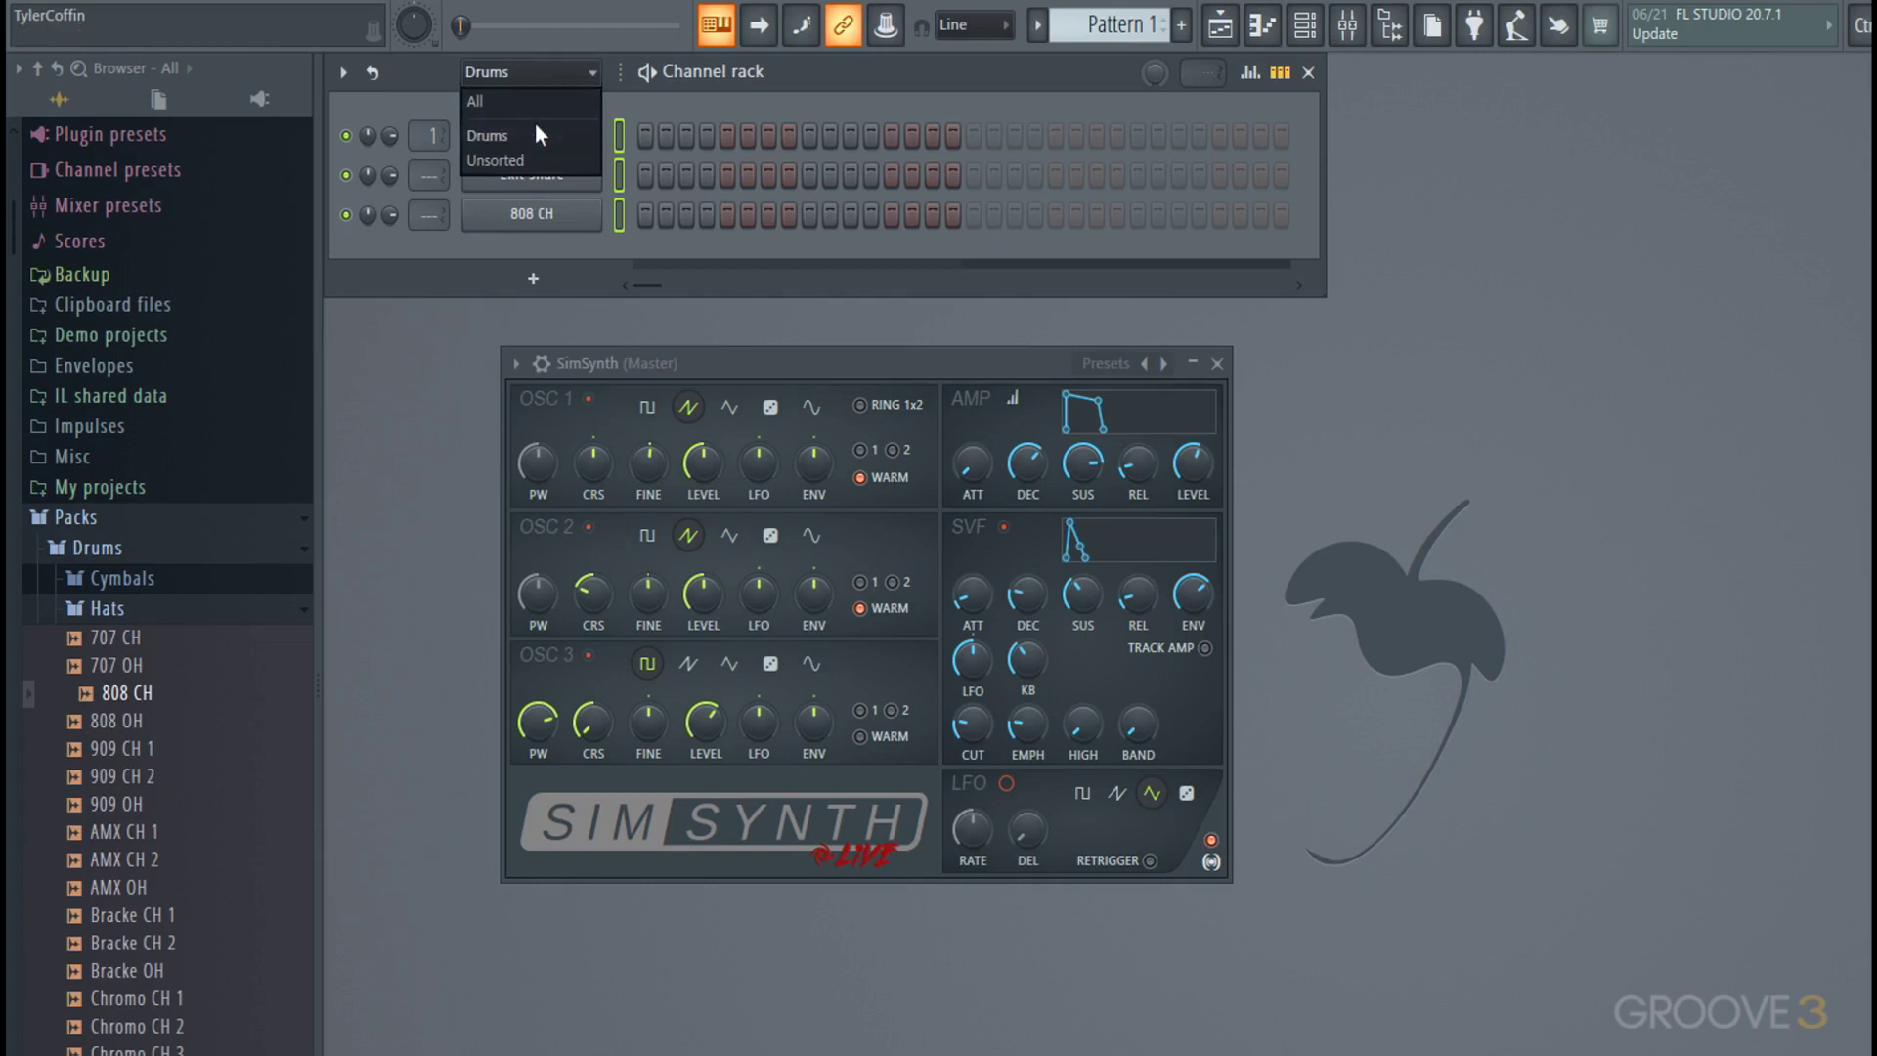
pyautogui.click(534, 168)
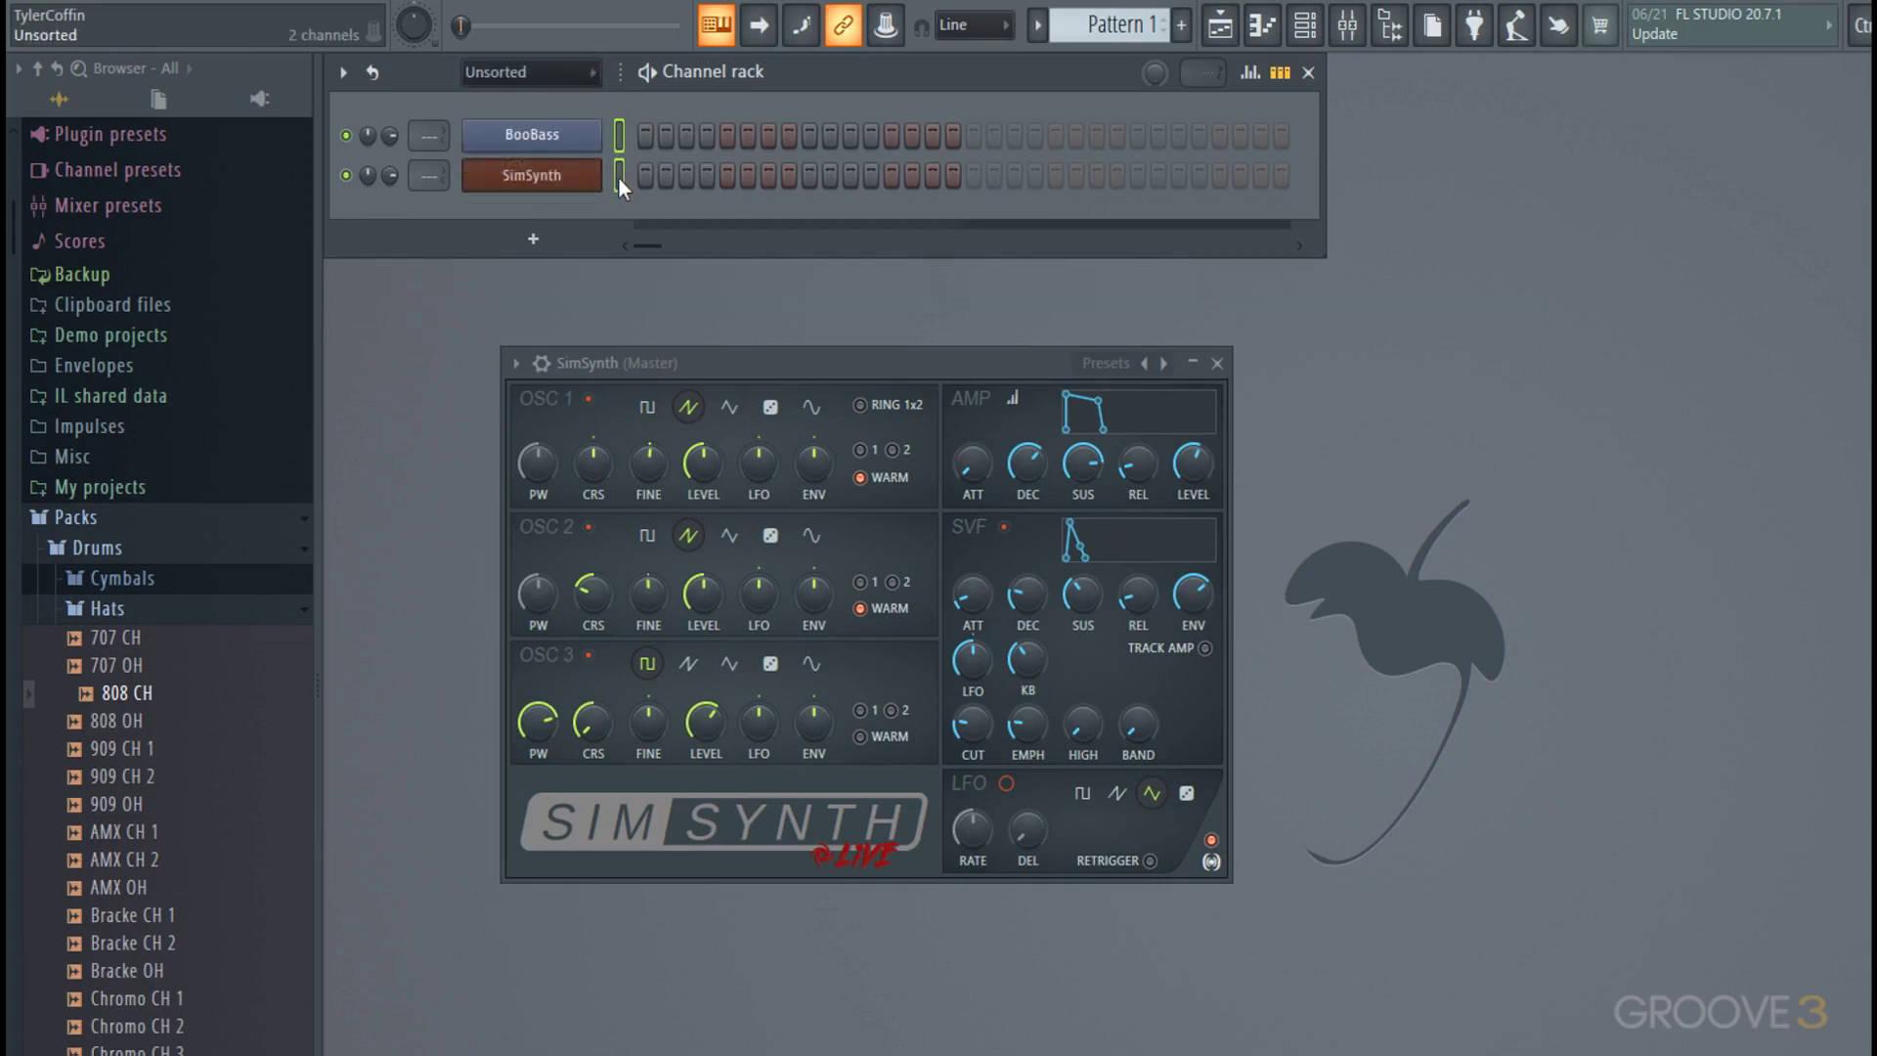
pyautogui.click(344, 73)
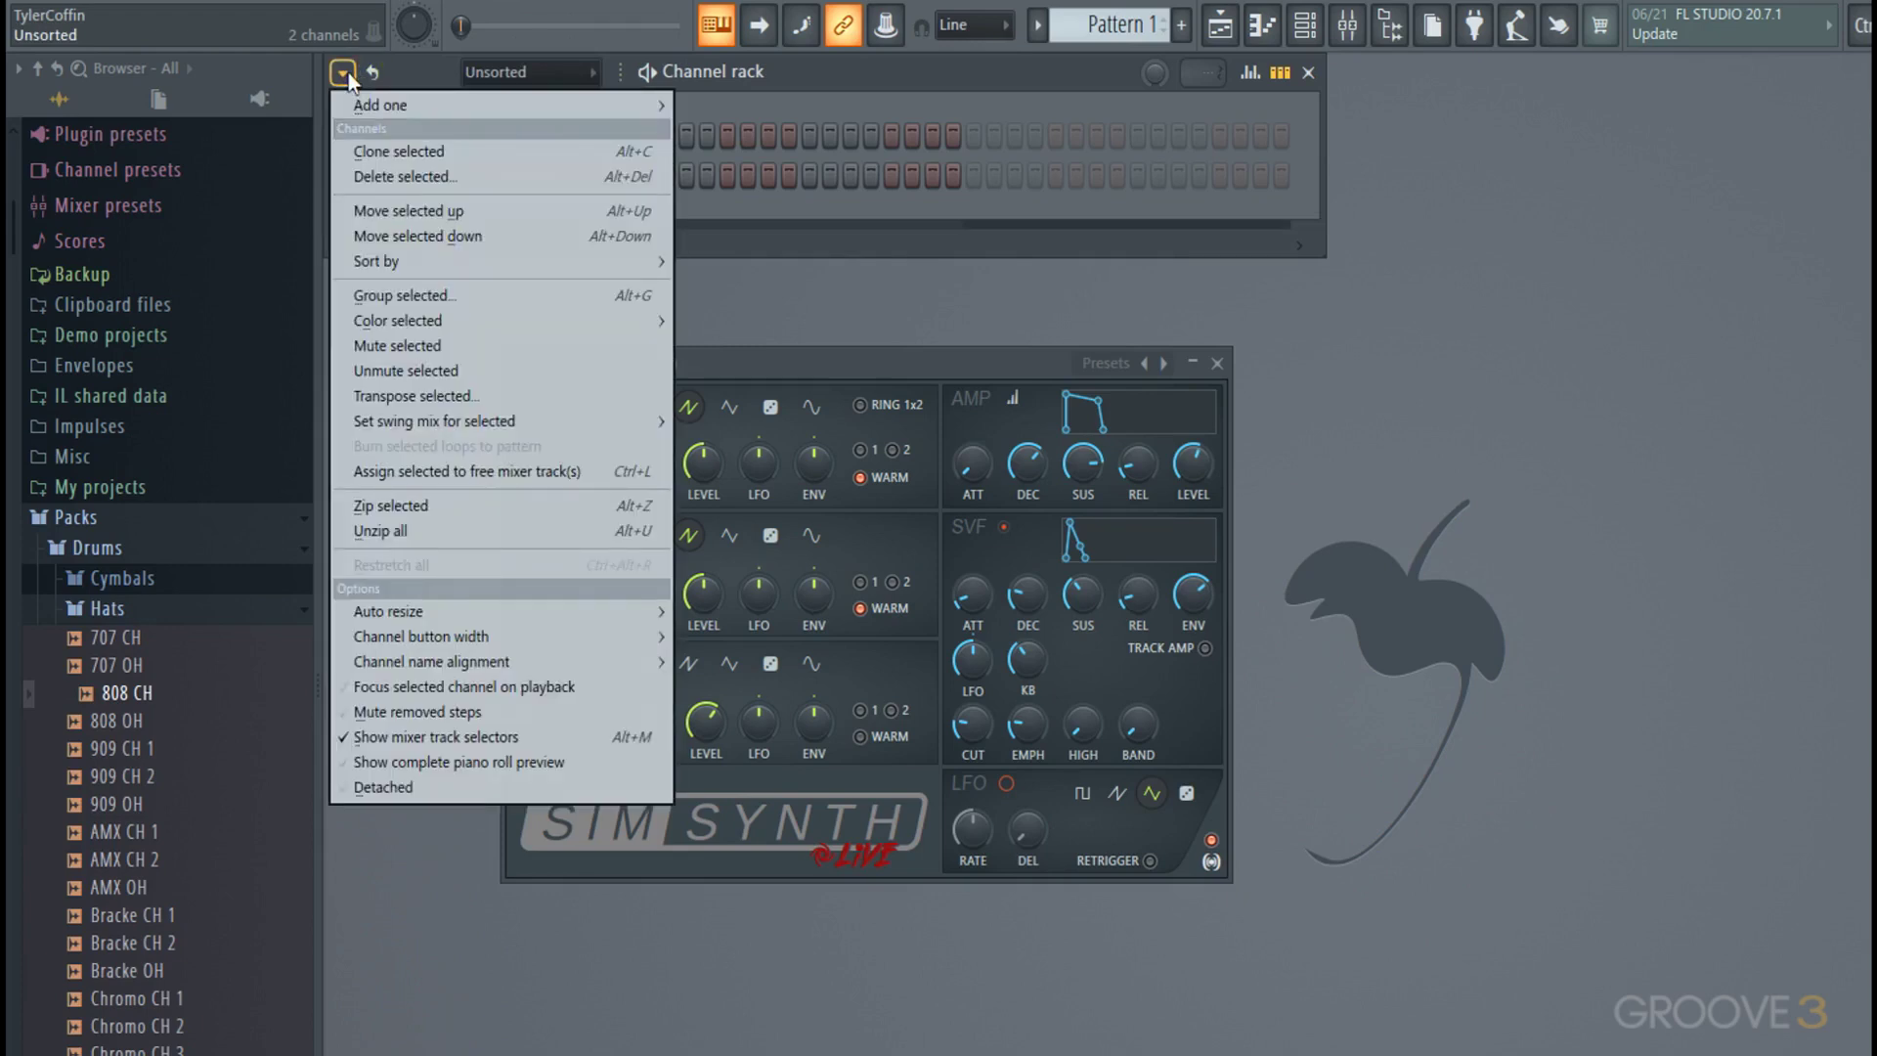
pyautogui.click(401, 294)
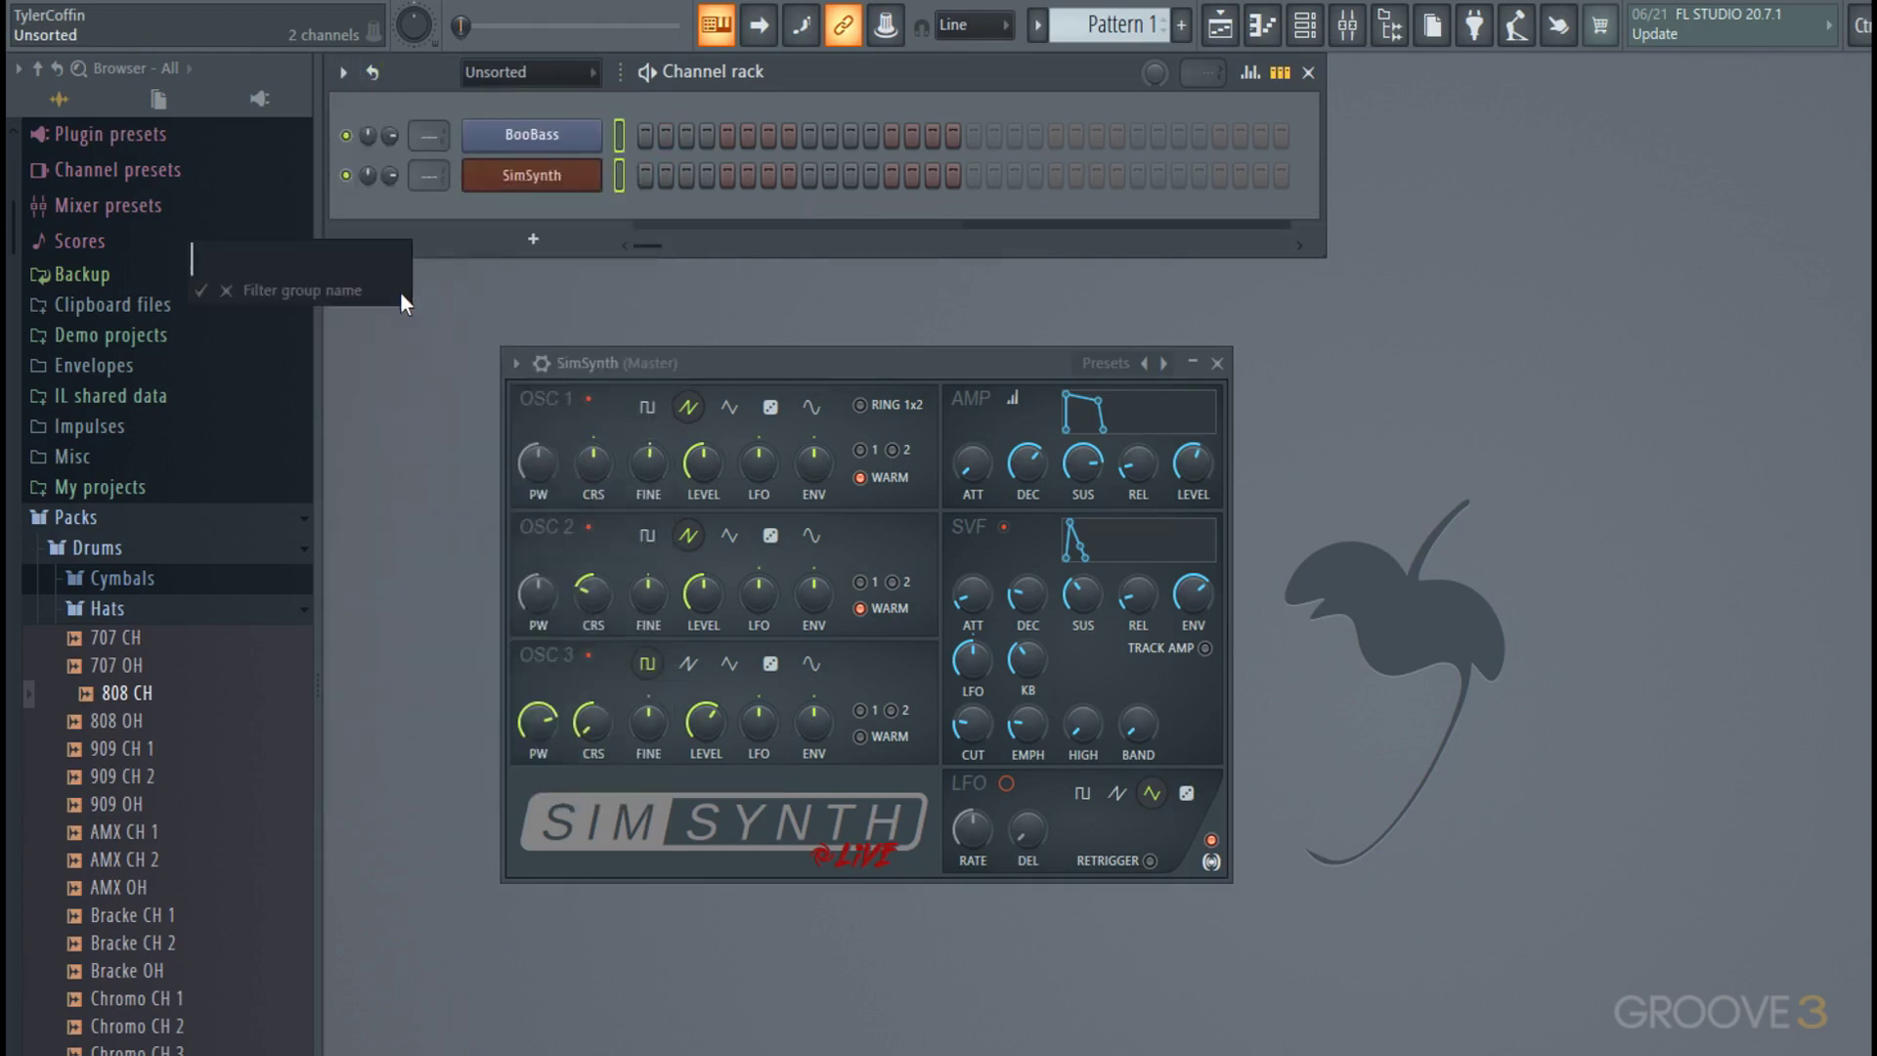
pyautogui.write('Instruments')
pyautogui.press('Return')
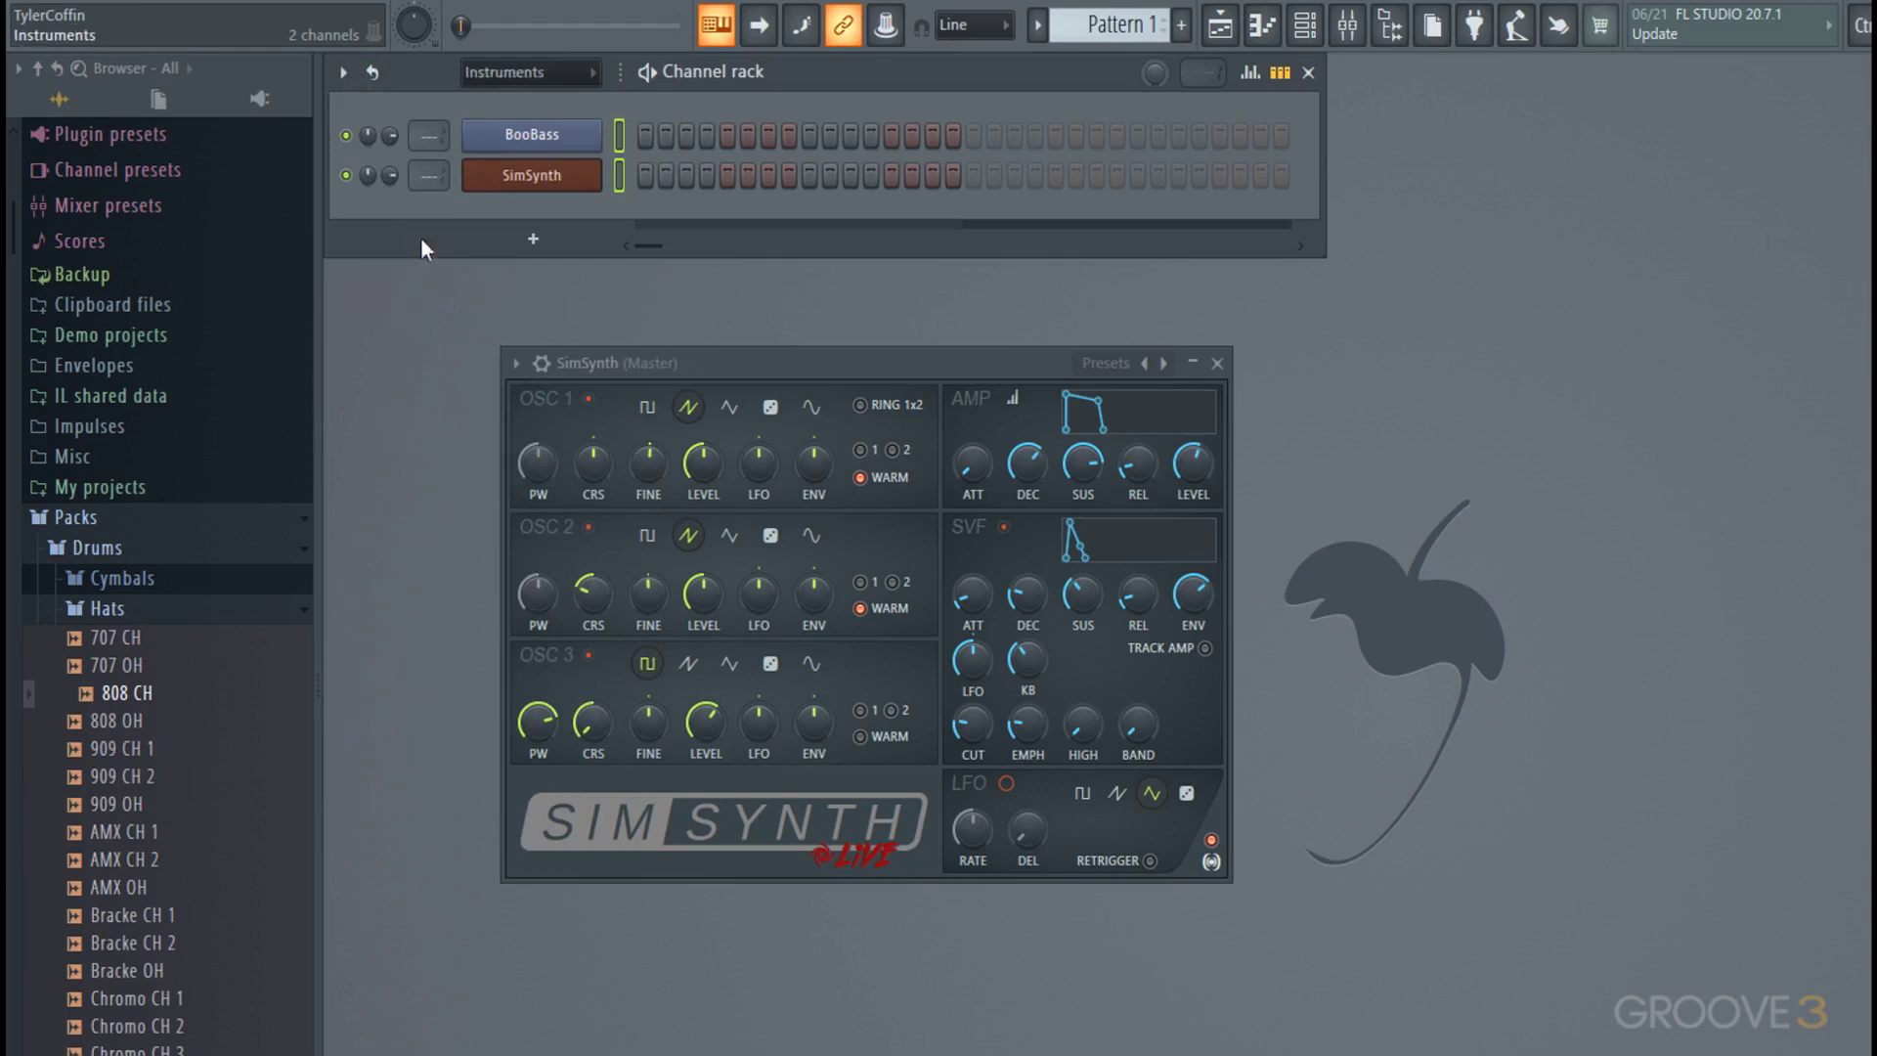
# - View the Drums and Instruments filter groups in turn, return to showing all channels, and close the SimSynth window
pyautogui.click(496, 78)
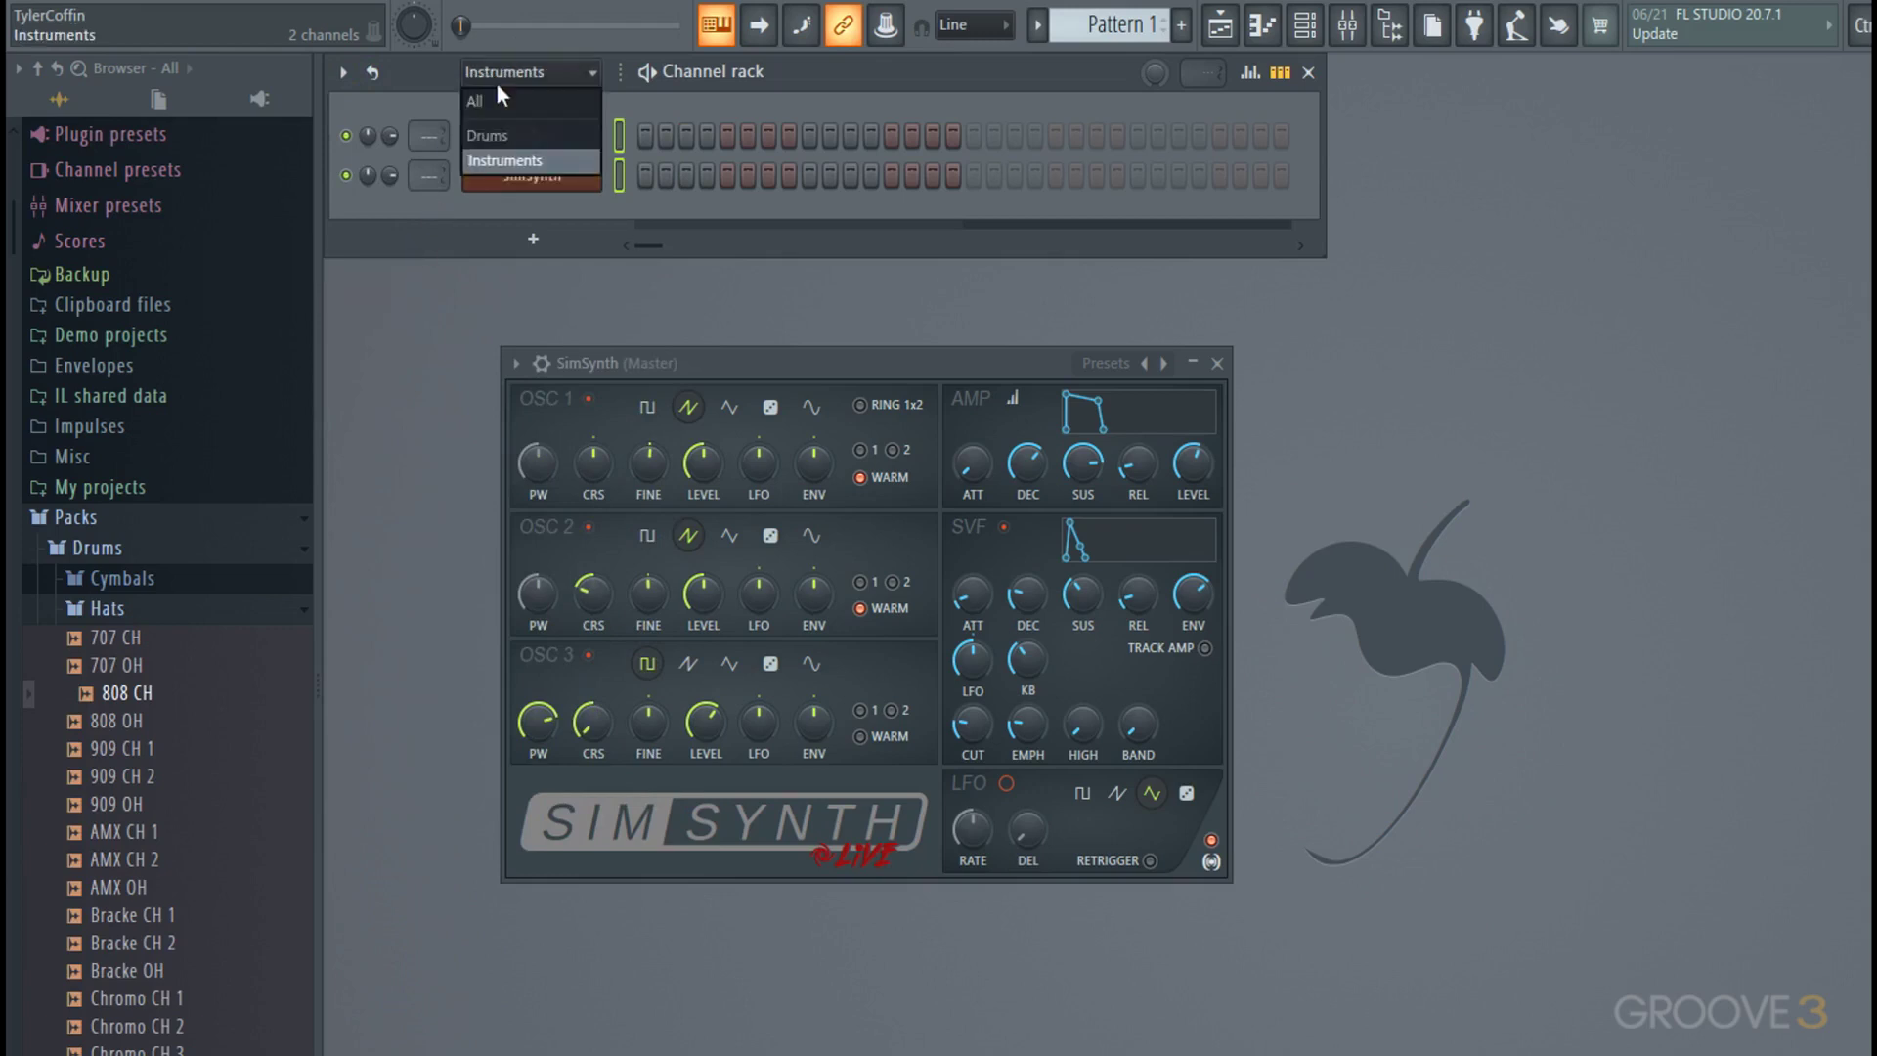
pyautogui.click(549, 135)
pyautogui.click(553, 76)
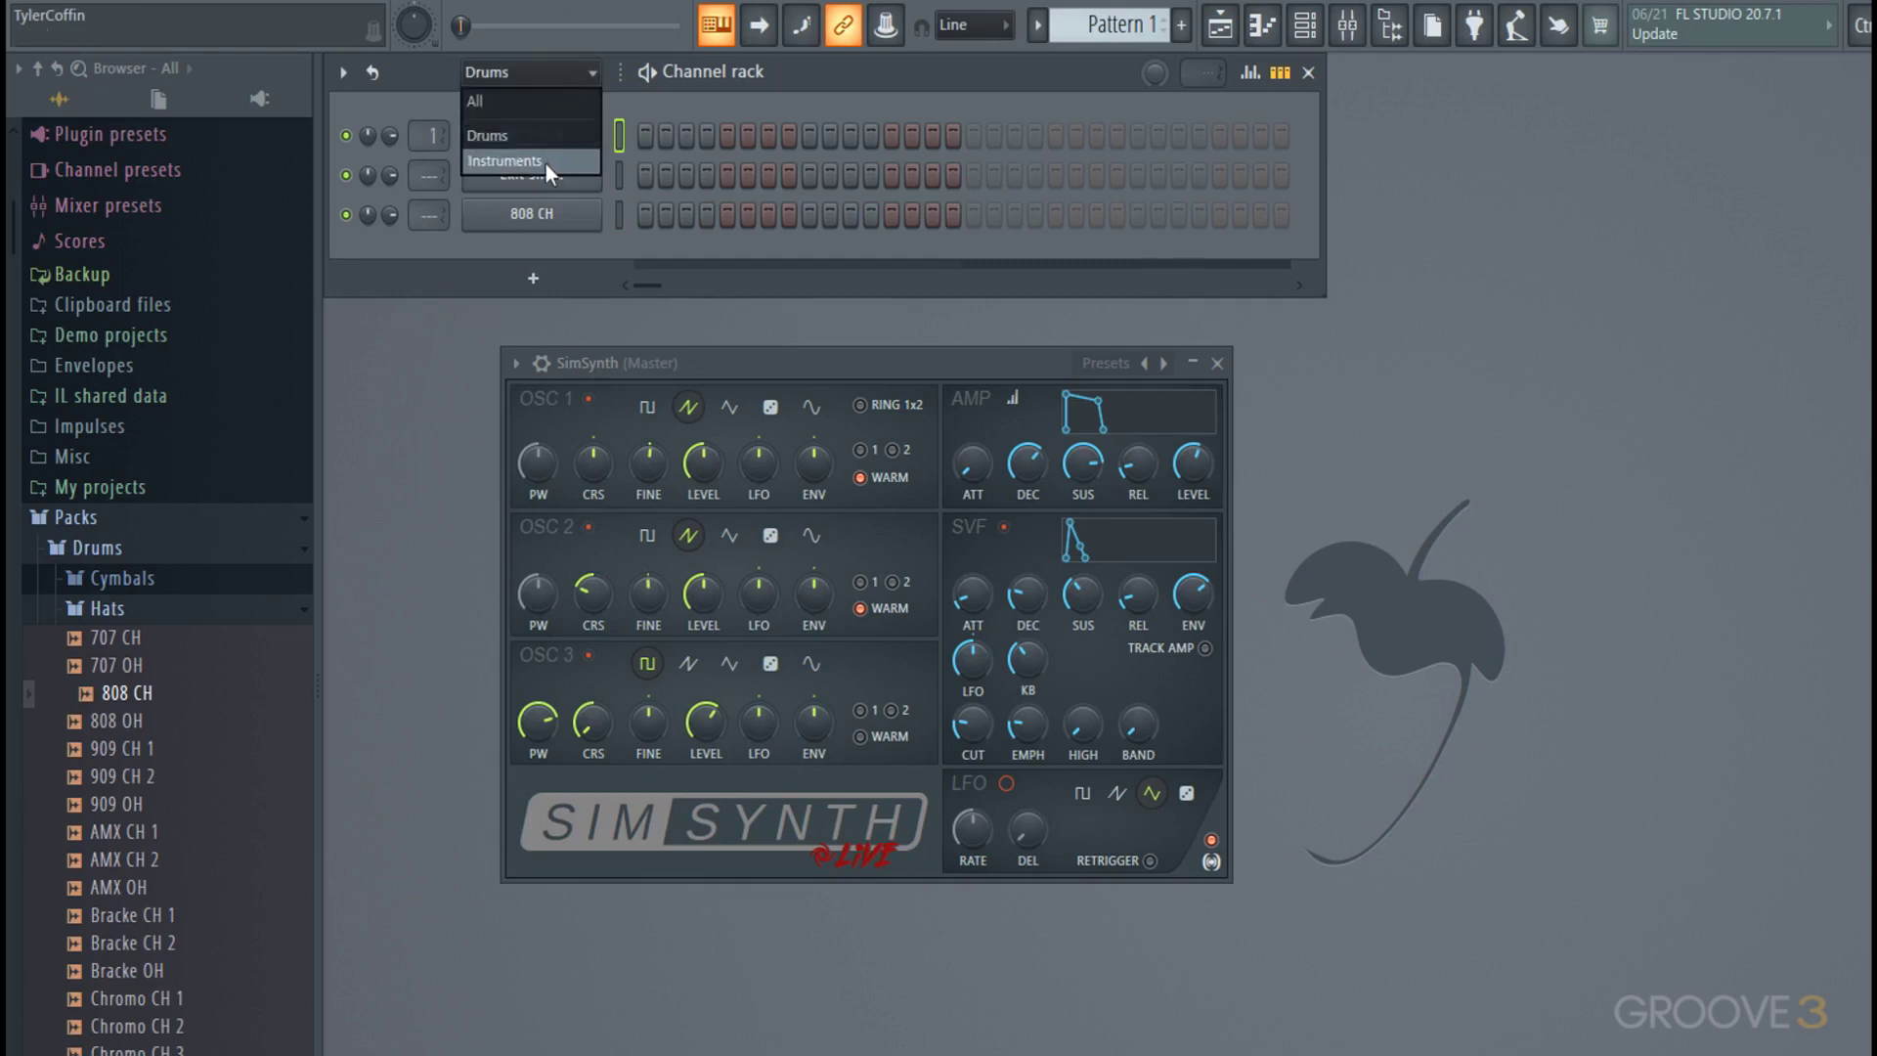
pyautogui.click(546, 163)
pyautogui.click(563, 71)
pyautogui.click(556, 97)
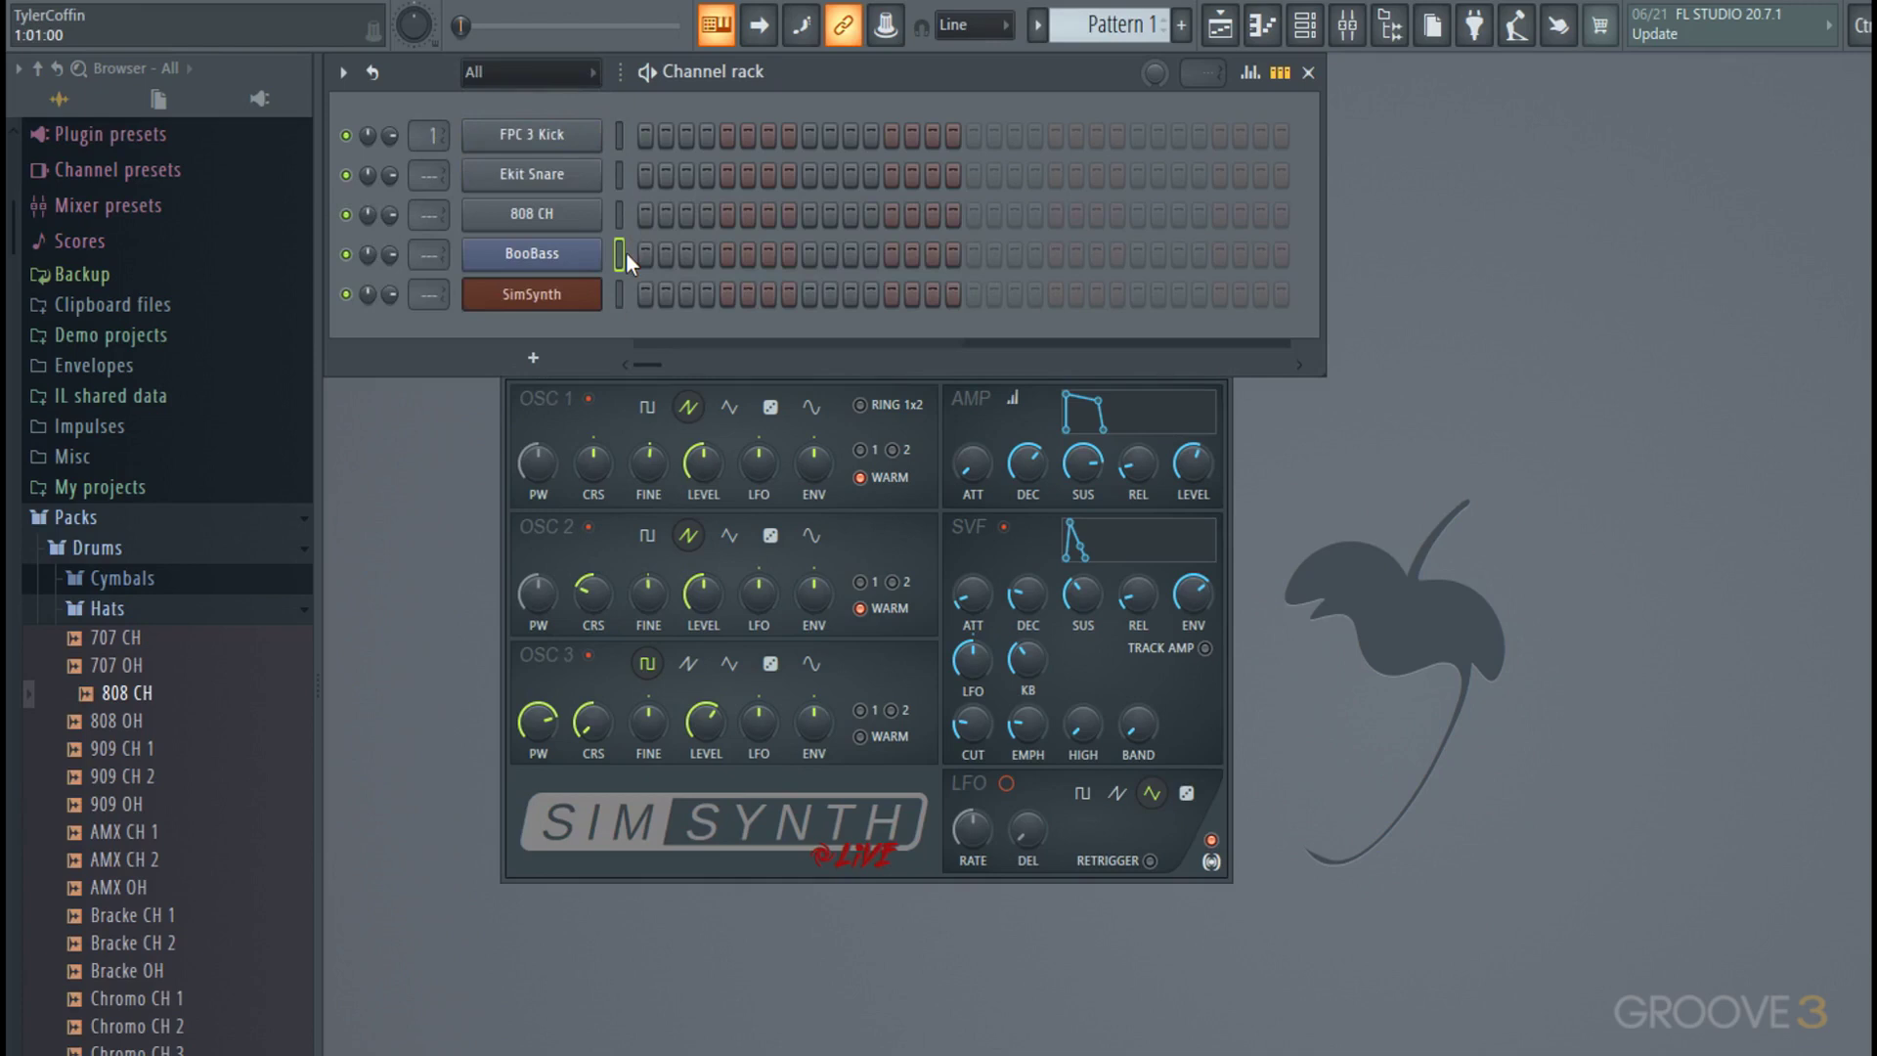
pyautogui.press('Escape')
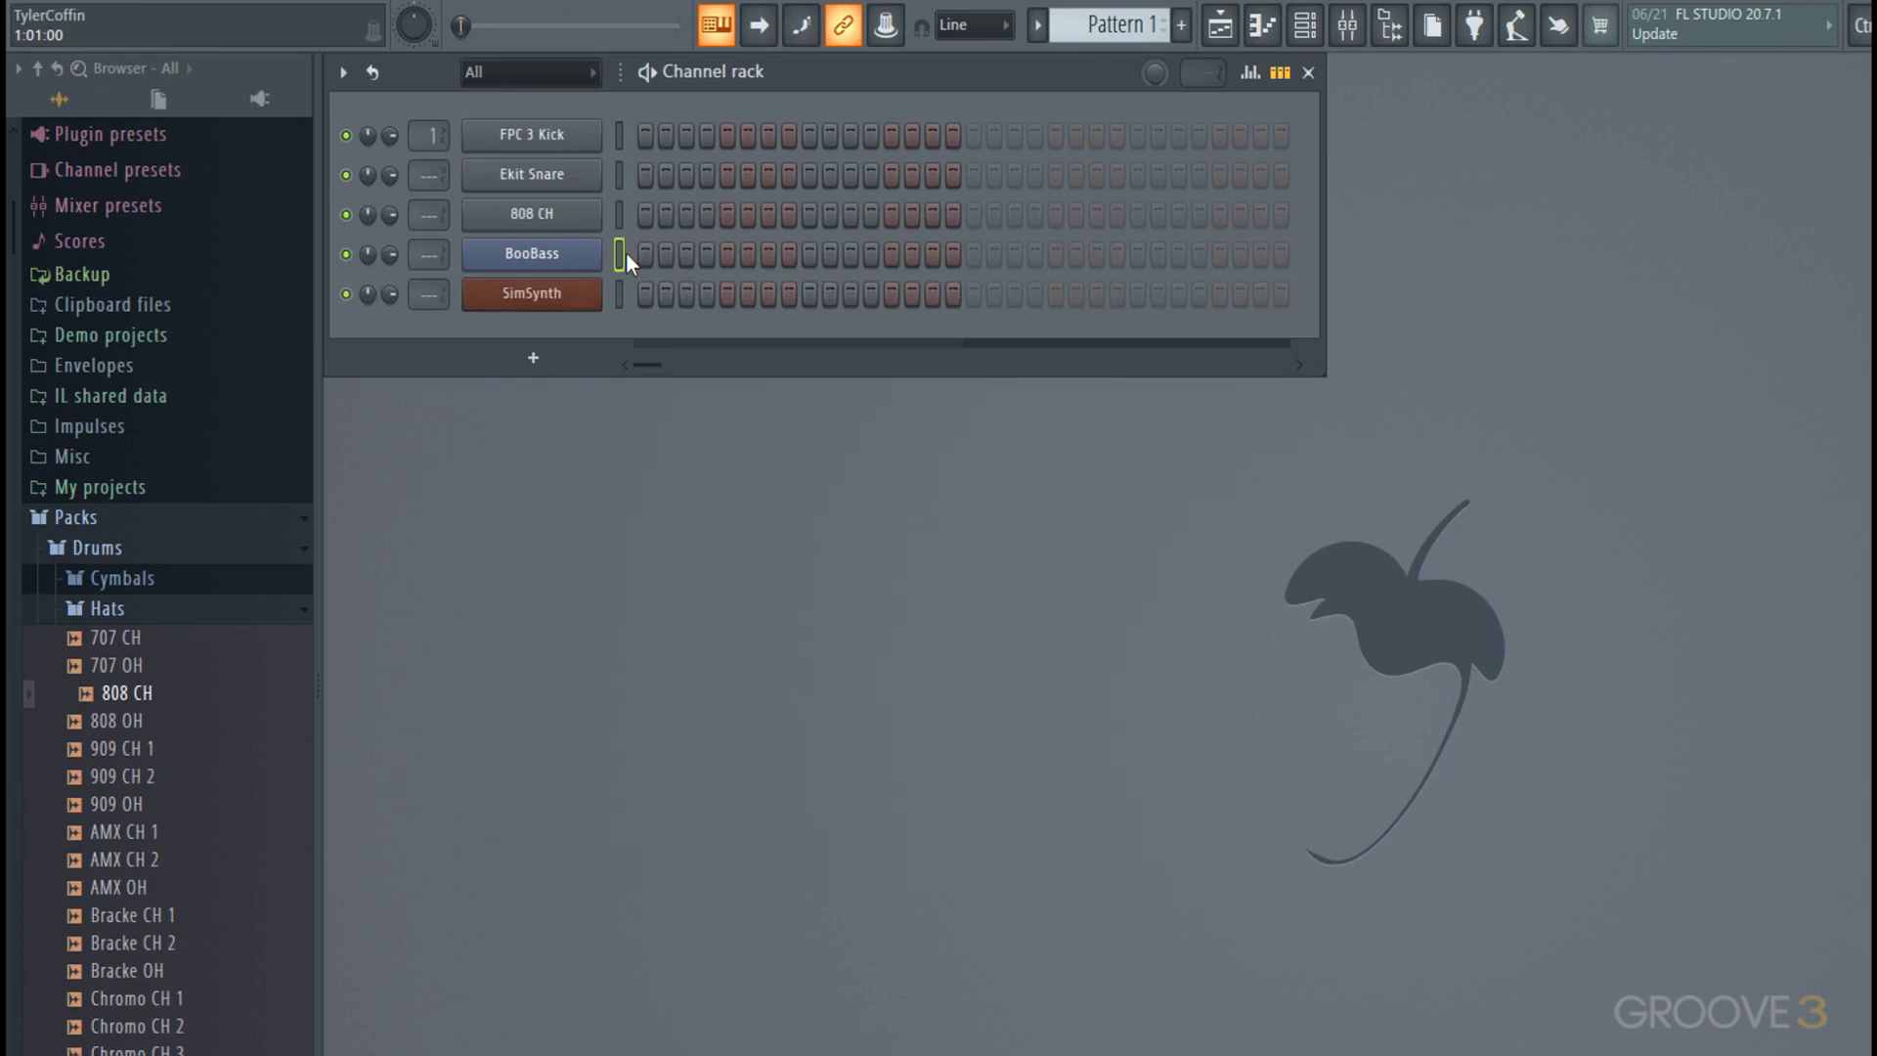
# - Fill the FPC 3 Kick channel every 4 steps and rework the hits into a pattern on steps 1, 4, 7 and 11
pyautogui.rightClick(530, 139)
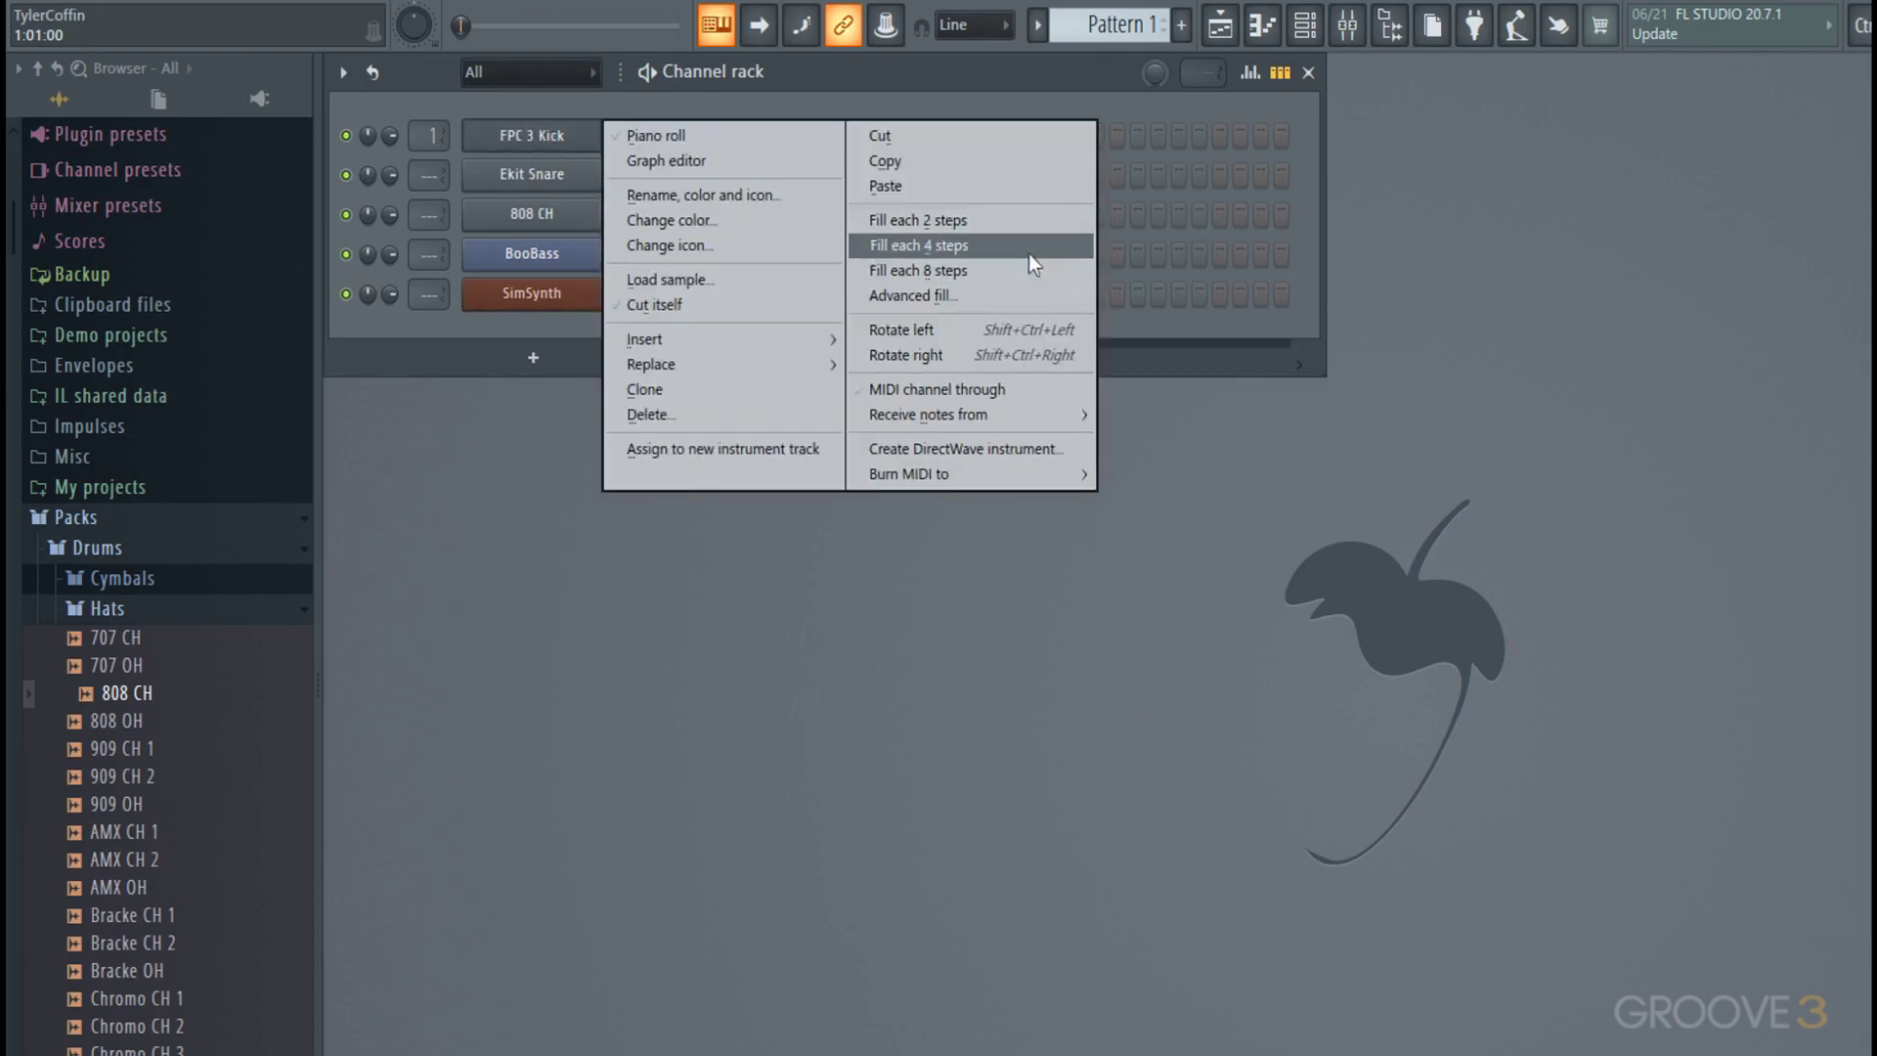
pyautogui.click(966, 250)
pyautogui.press('space')
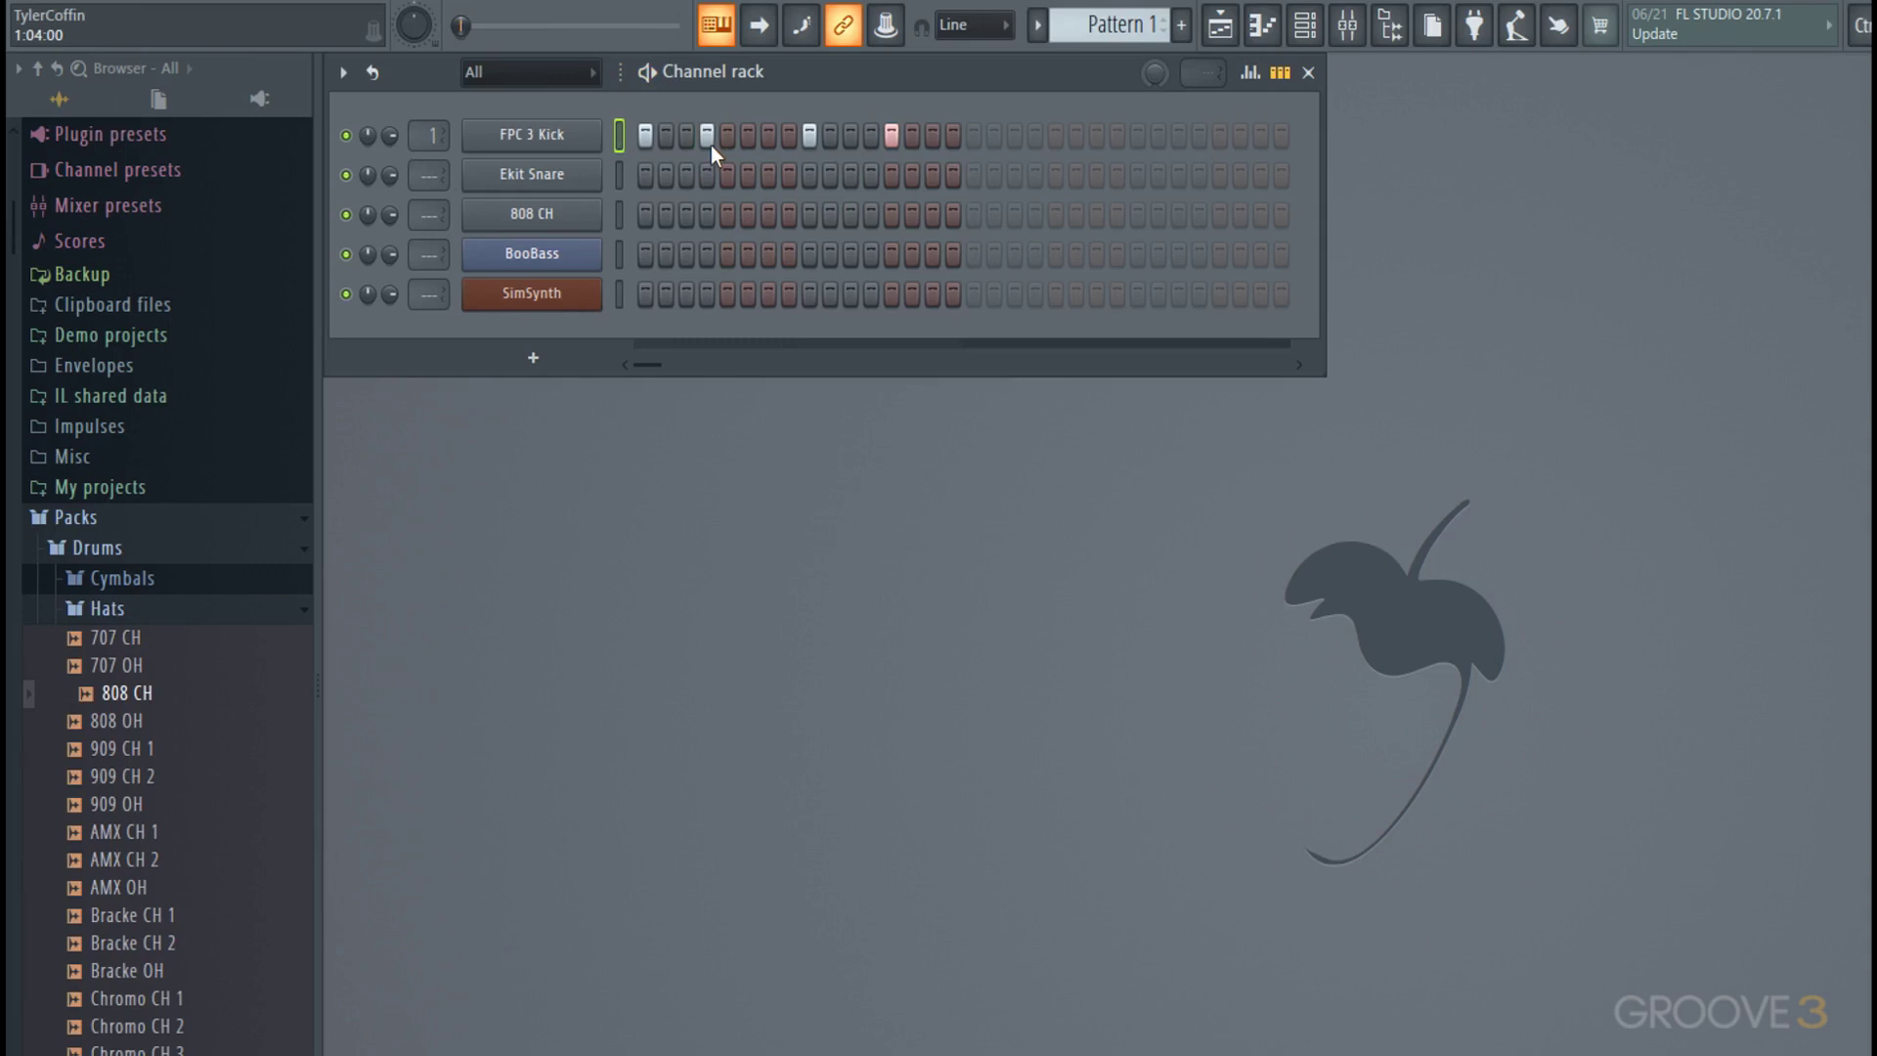
pyautogui.rightClick(810, 138)
pyautogui.click(850, 139)
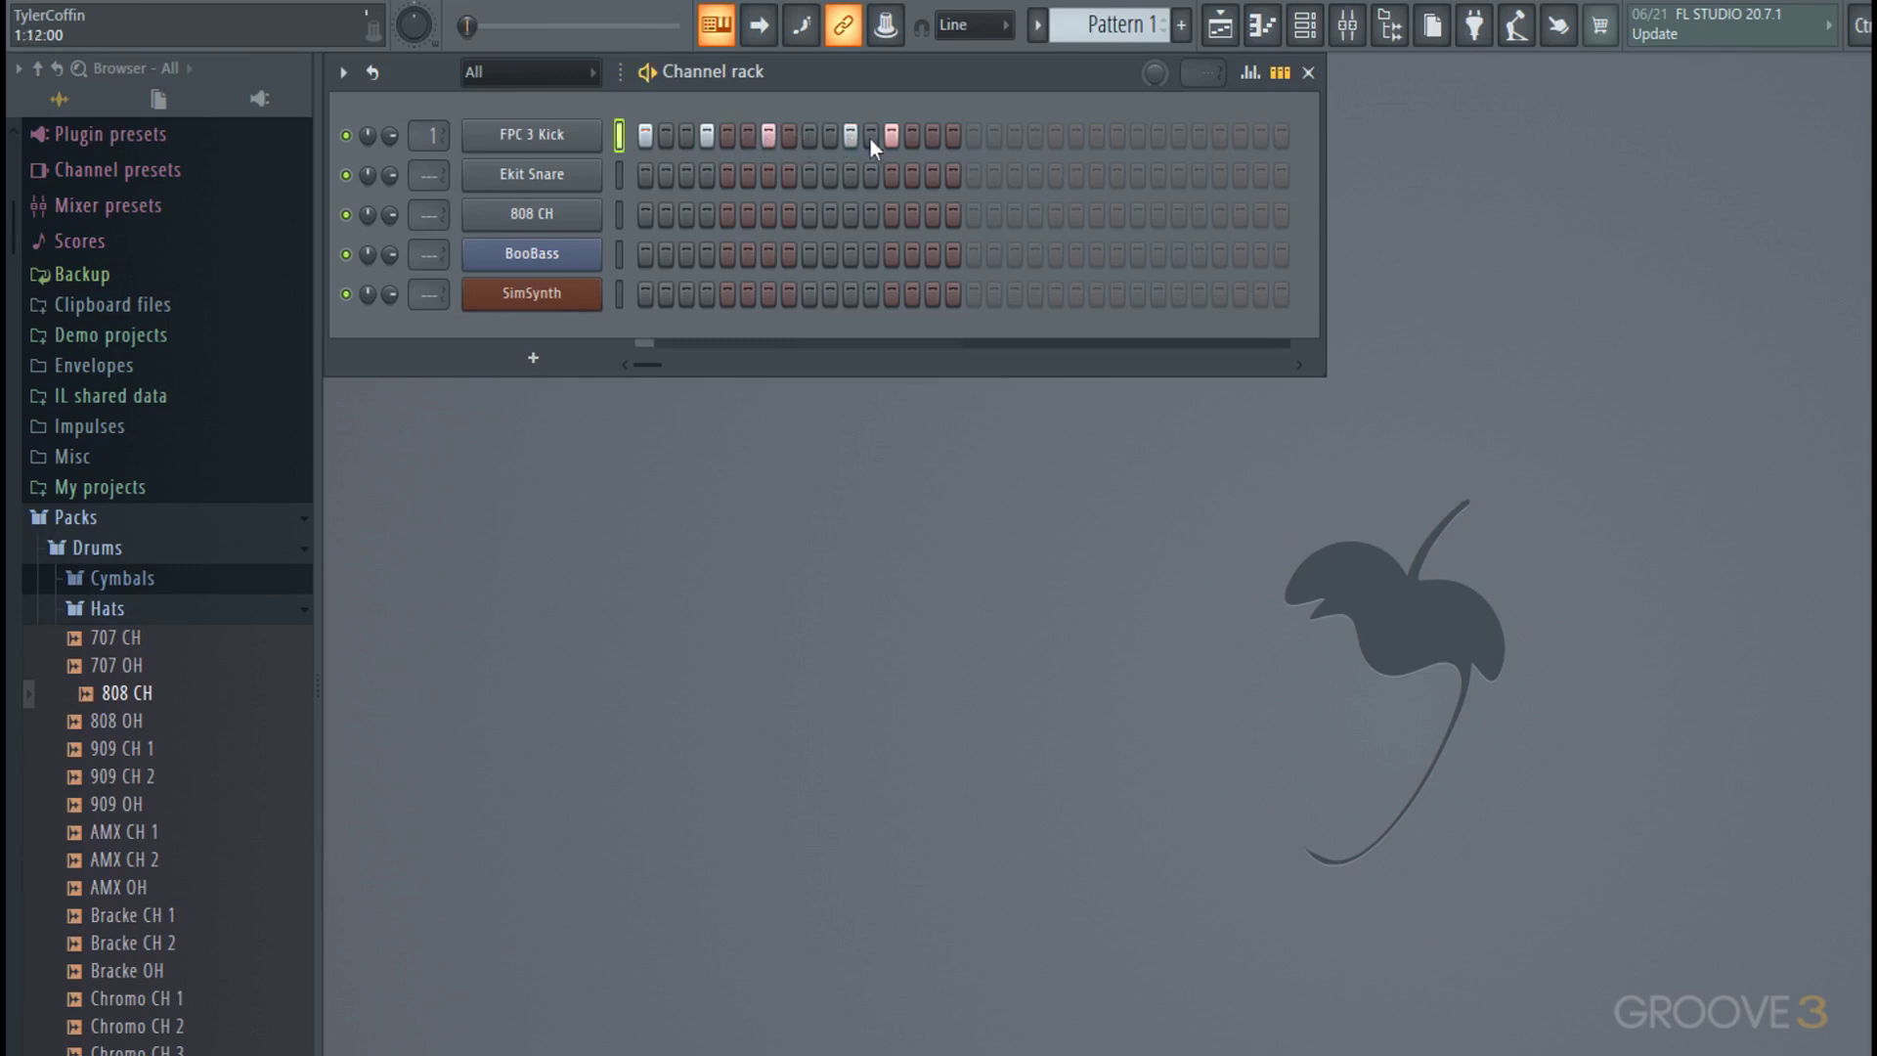
pyautogui.rightClick(890, 138)
# - Place Ekit Snare hits on steps 5 and 13, and fill the 808 CH channel every 2 steps
pyautogui.click(725, 178)
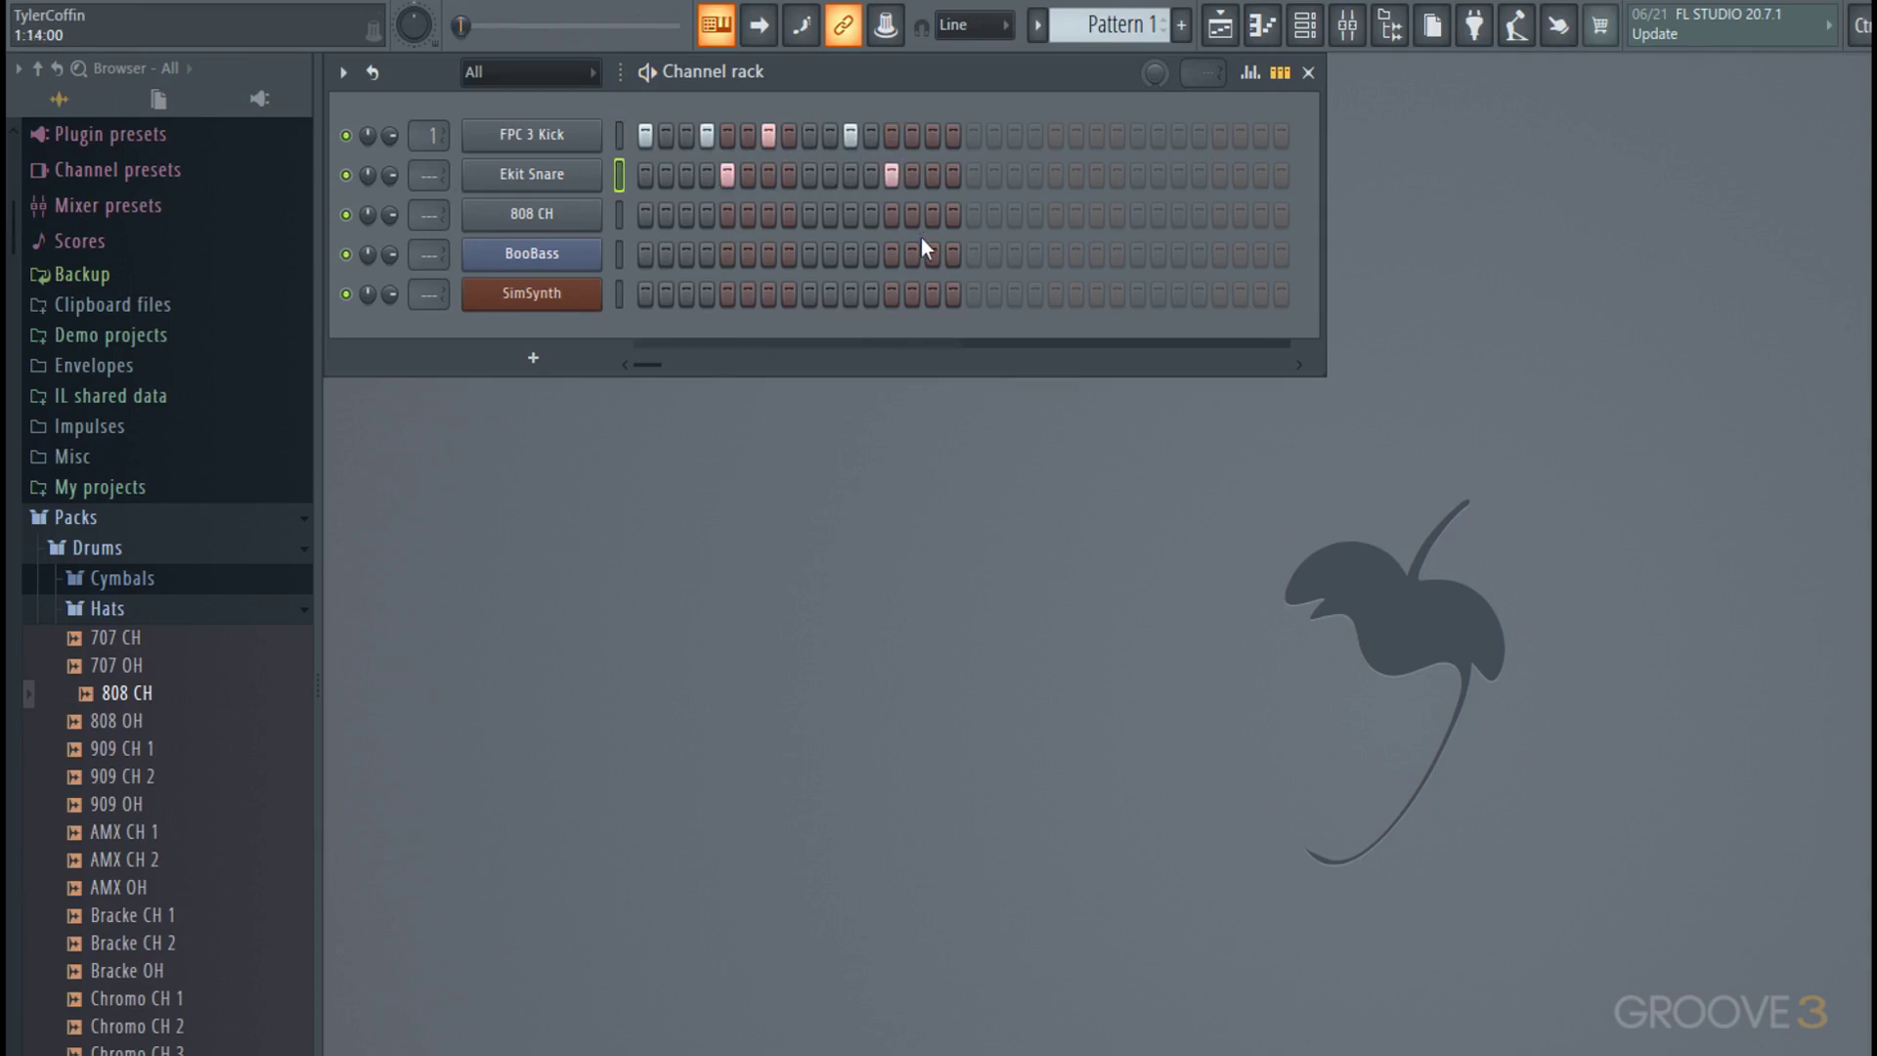
pyautogui.rightClick(638, 223)
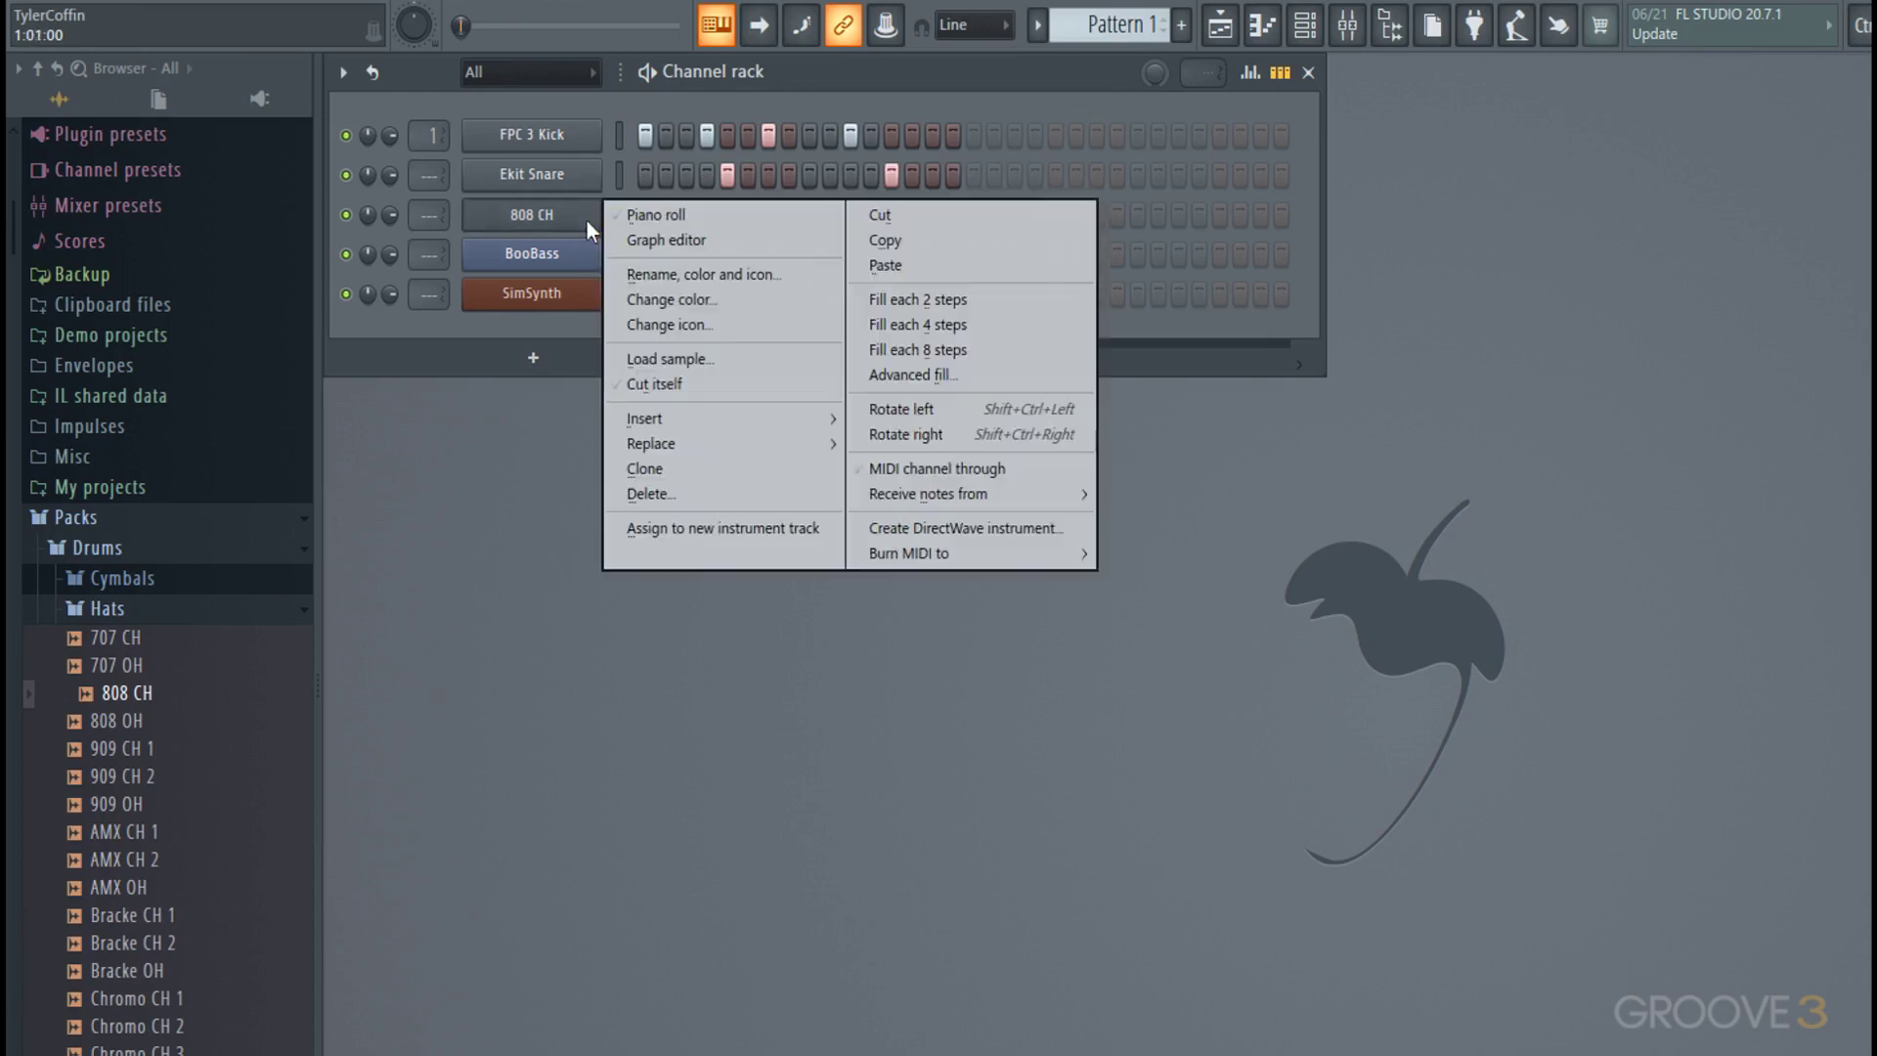
pyautogui.click(917, 295)
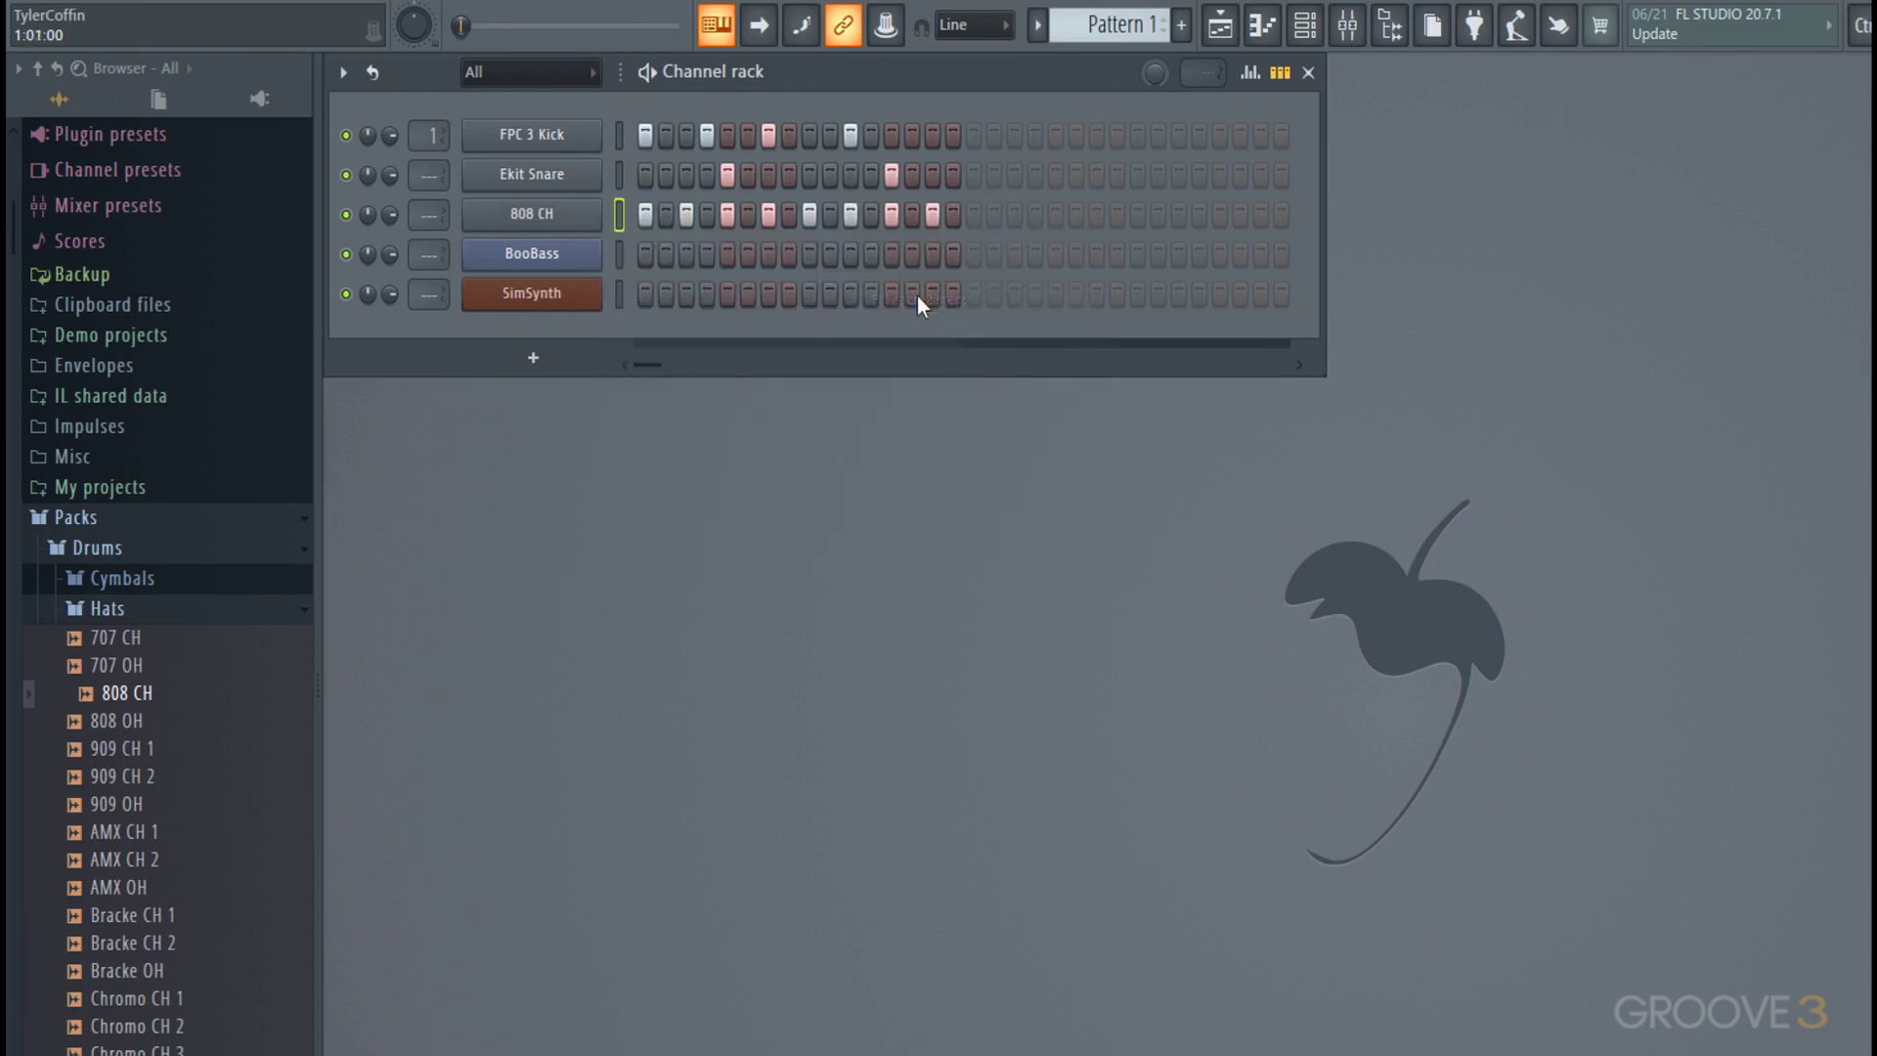
# - Lower the 808 CH velocities on steps 3, 7, 11 and 15, set steps 5 and 13 to about 75%, and play the pattern
pyautogui.click(1255, 85)
pyautogui.click(759, 534)
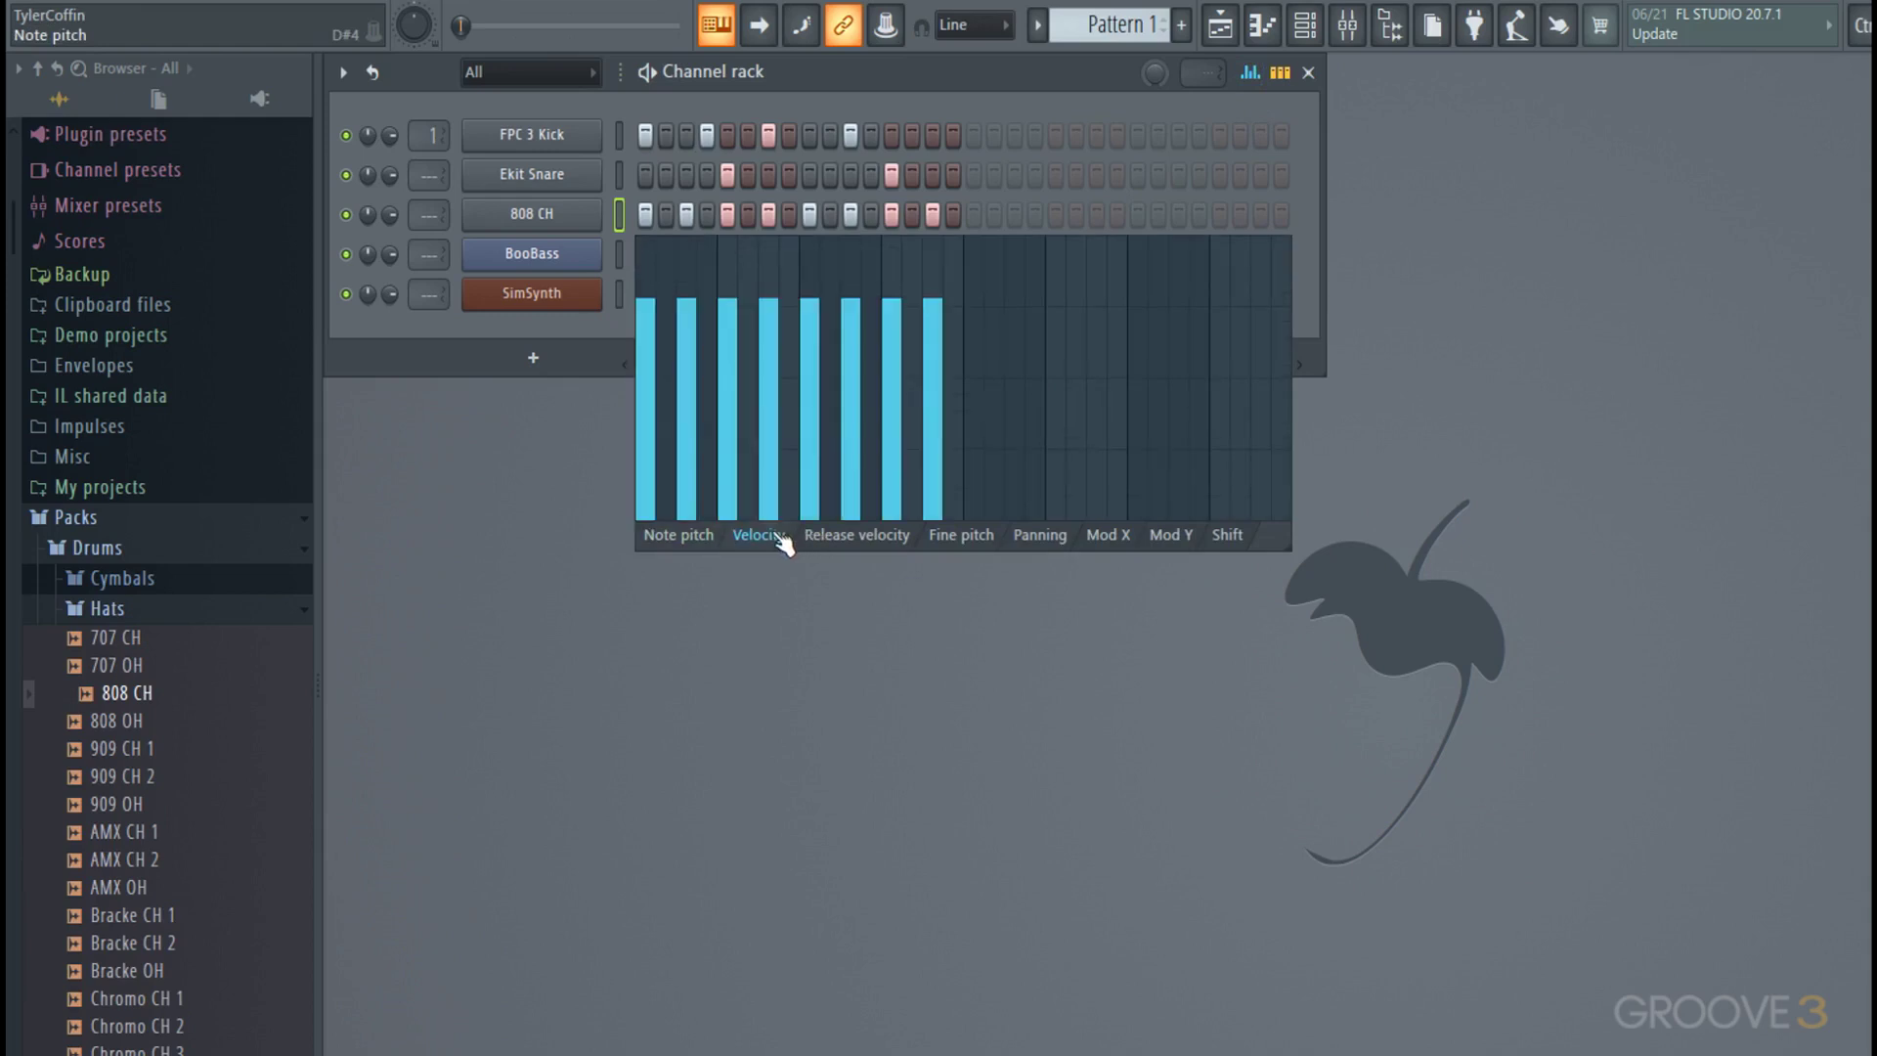
pyautogui.click(690, 366)
pyautogui.click(768, 344)
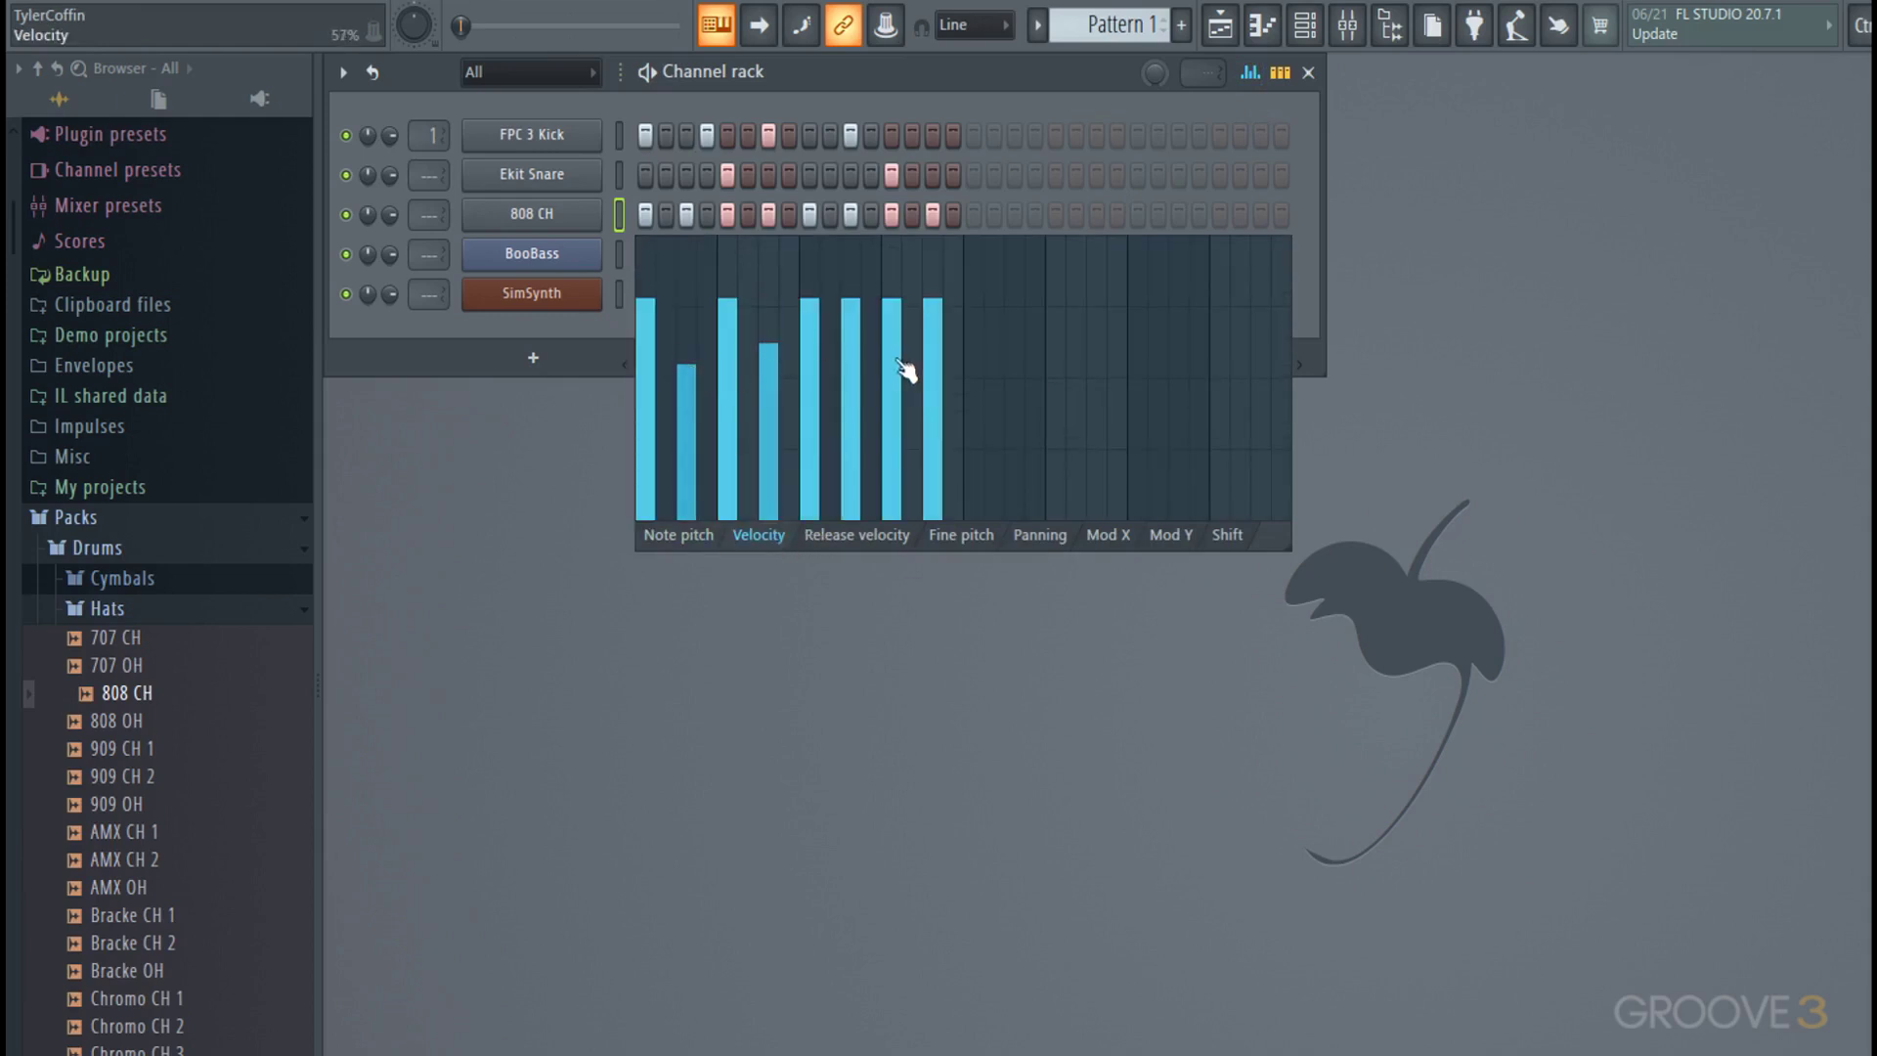
pyautogui.click(850, 370)
pyautogui.click(933, 342)
pyautogui.click(727, 308)
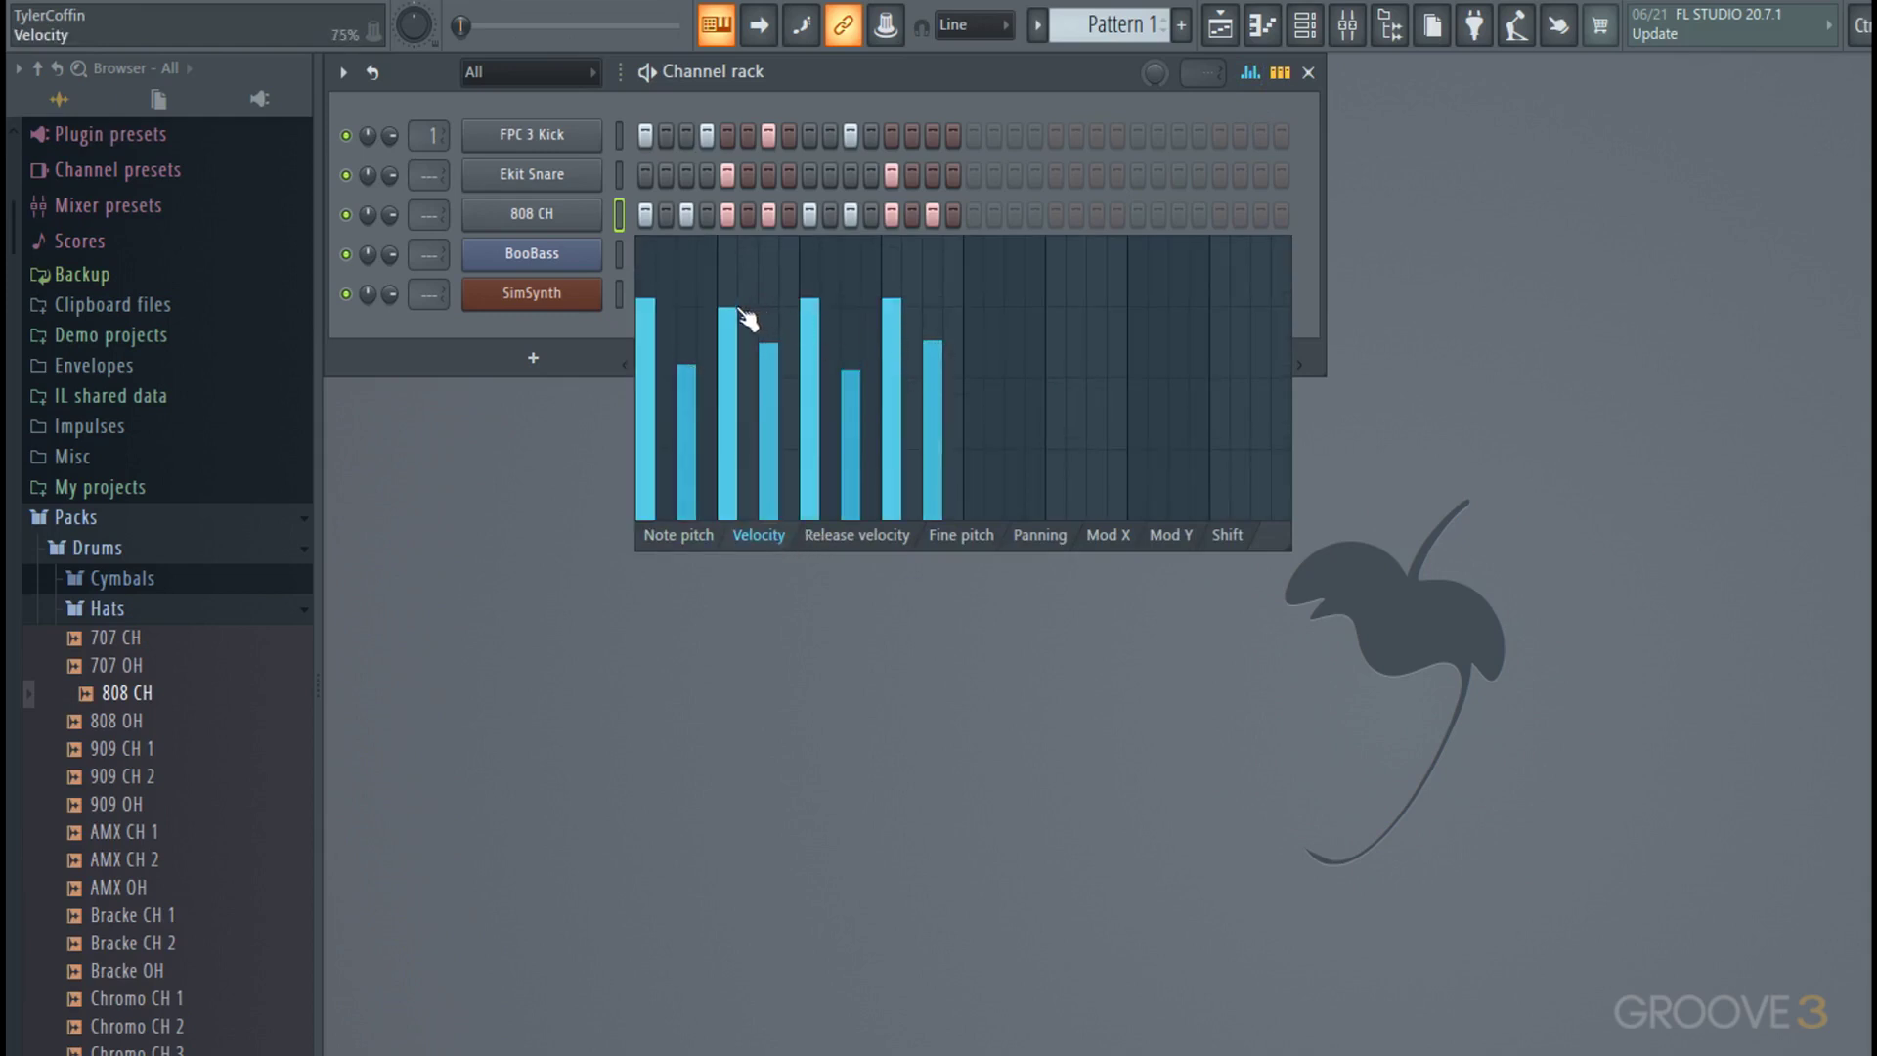
pyautogui.click(892, 311)
pyautogui.press('space')
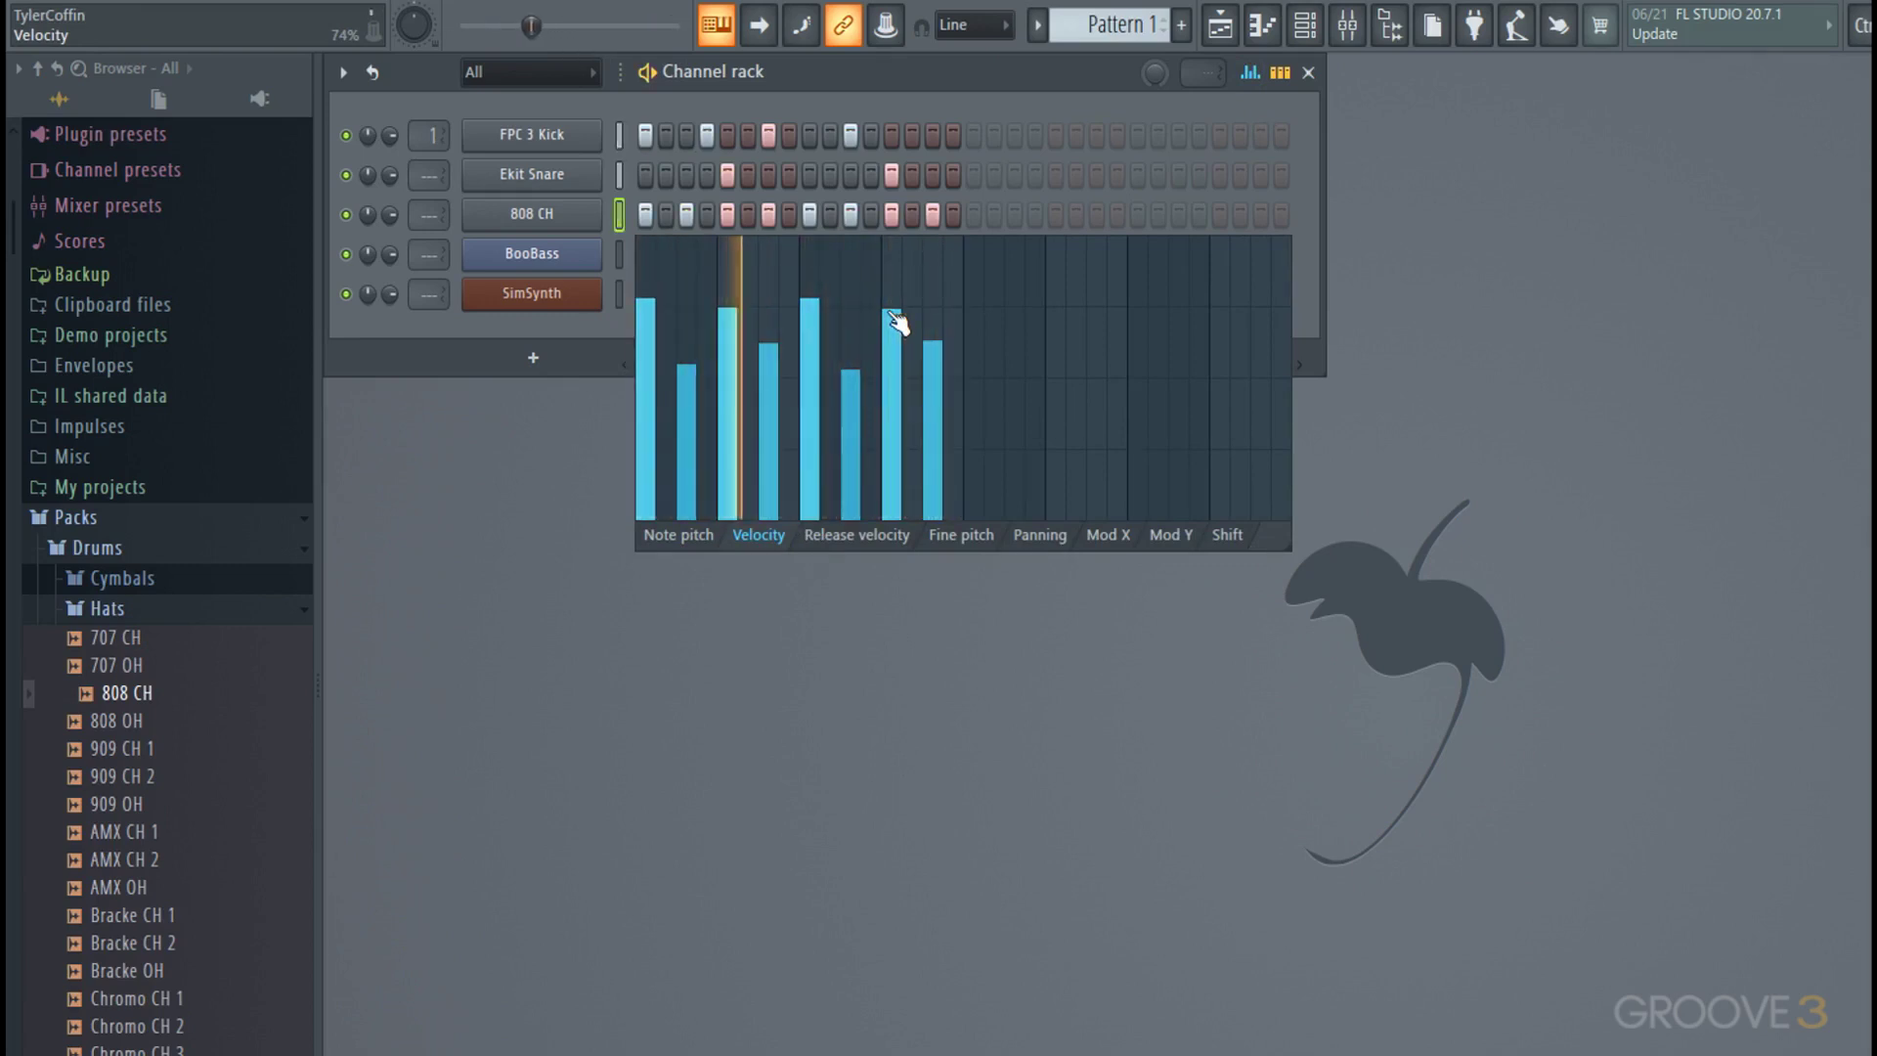
pyautogui.press('space')
pyautogui.click(1250, 75)
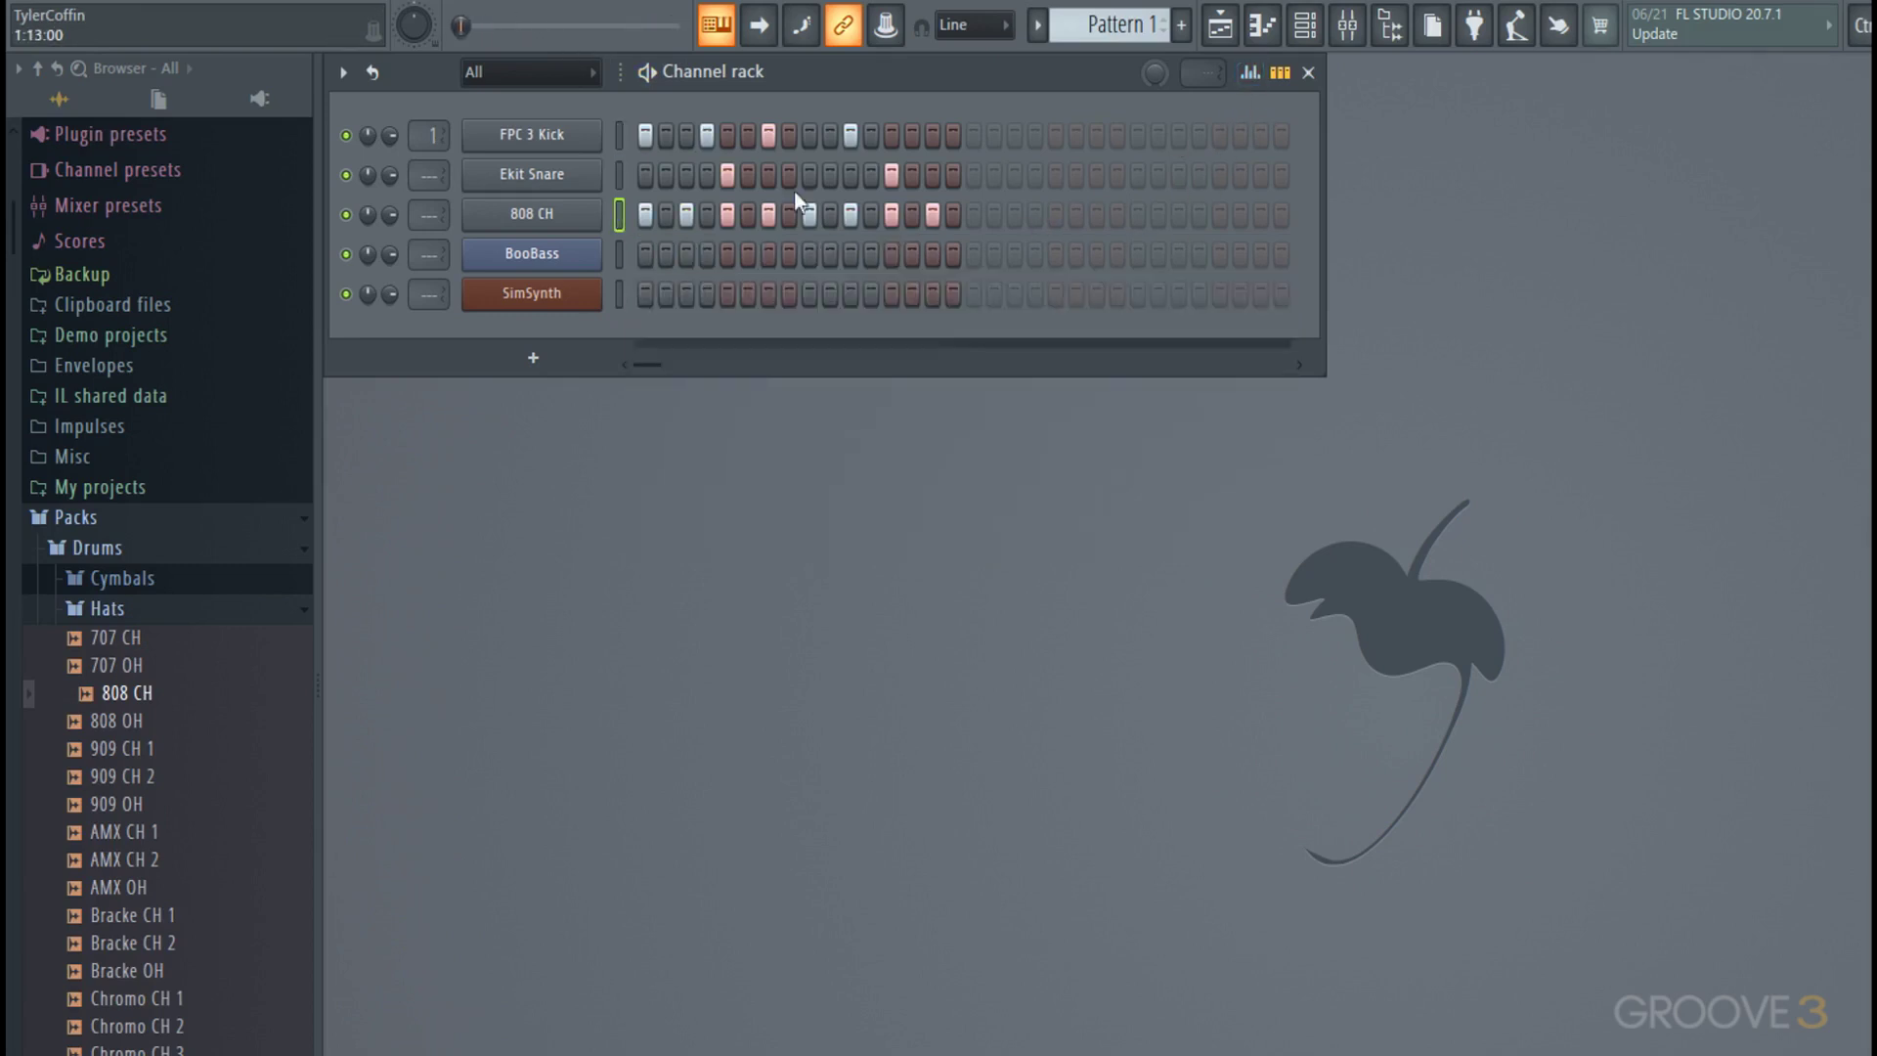
# - Lower the FPC 3 Kick velocities on steps 4 and 11 in the graph editor while playing the pattern
pyautogui.click(619, 135)
pyautogui.click(1250, 73)
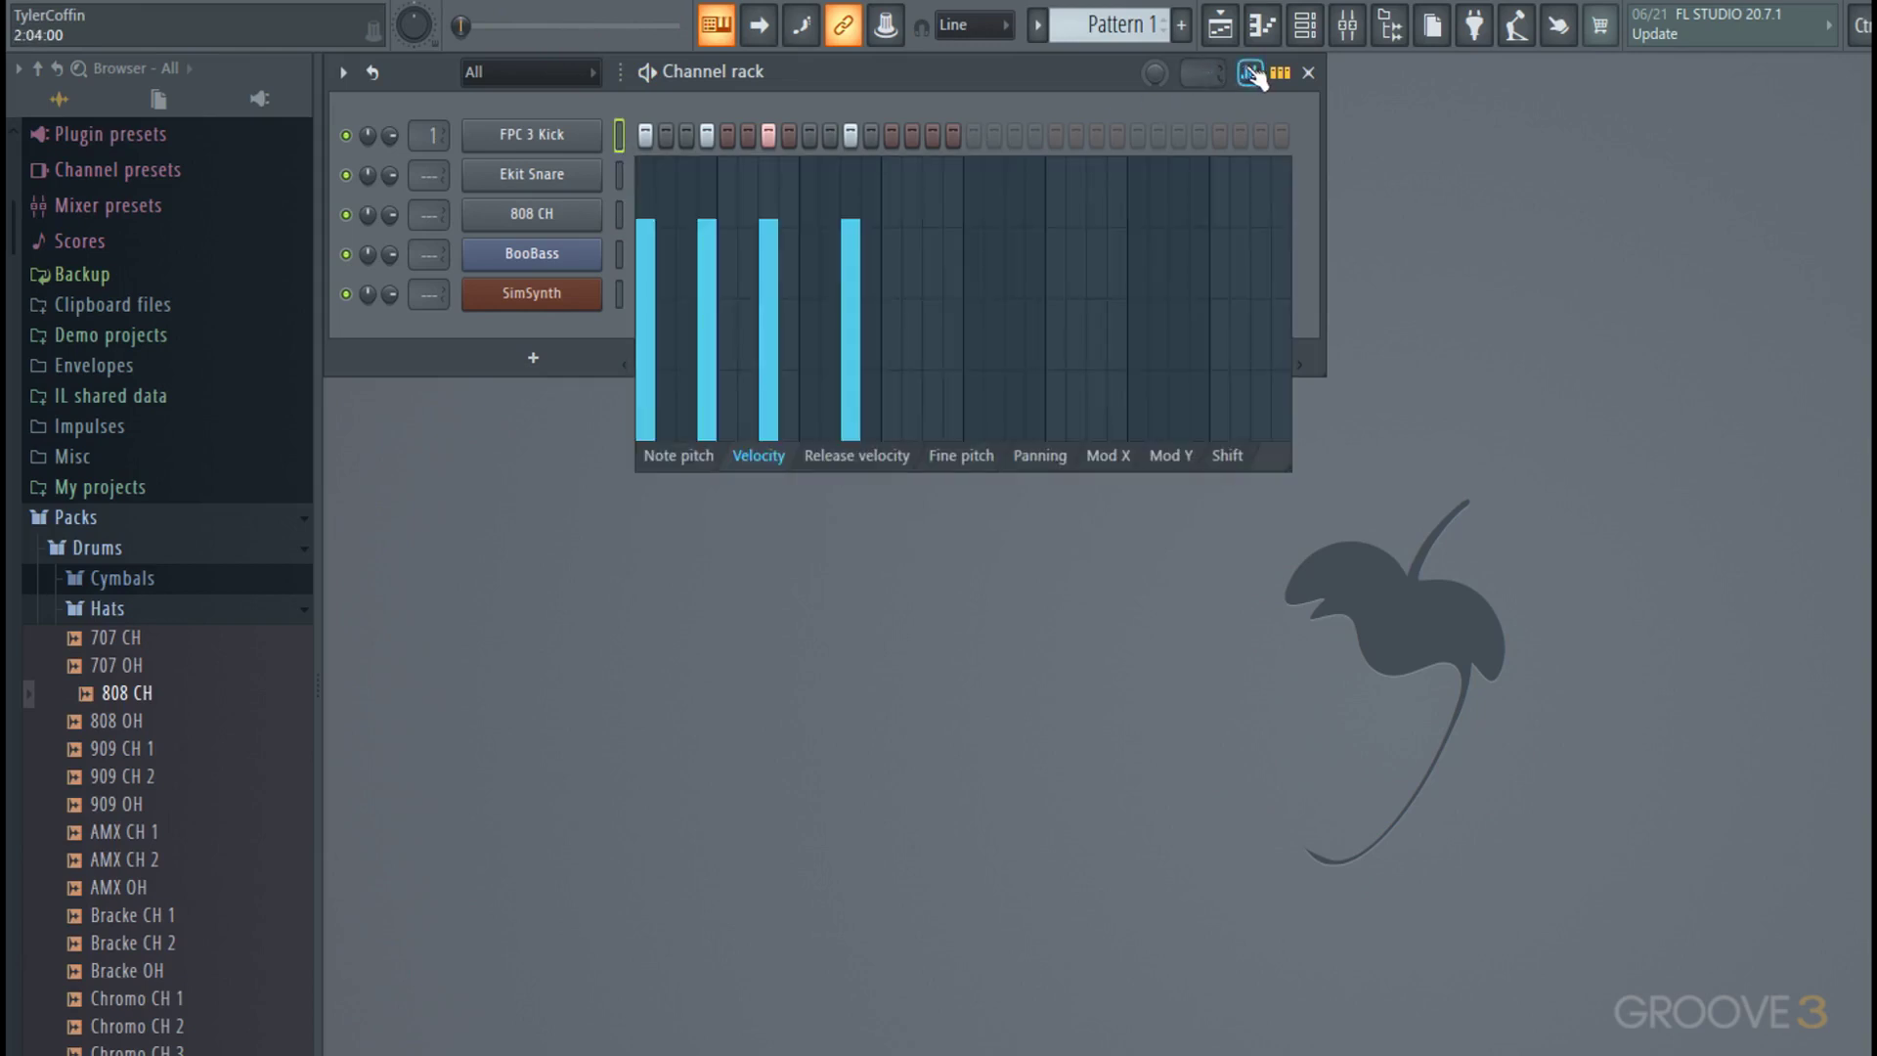
pyautogui.click(717, 259)
pyautogui.press('space')
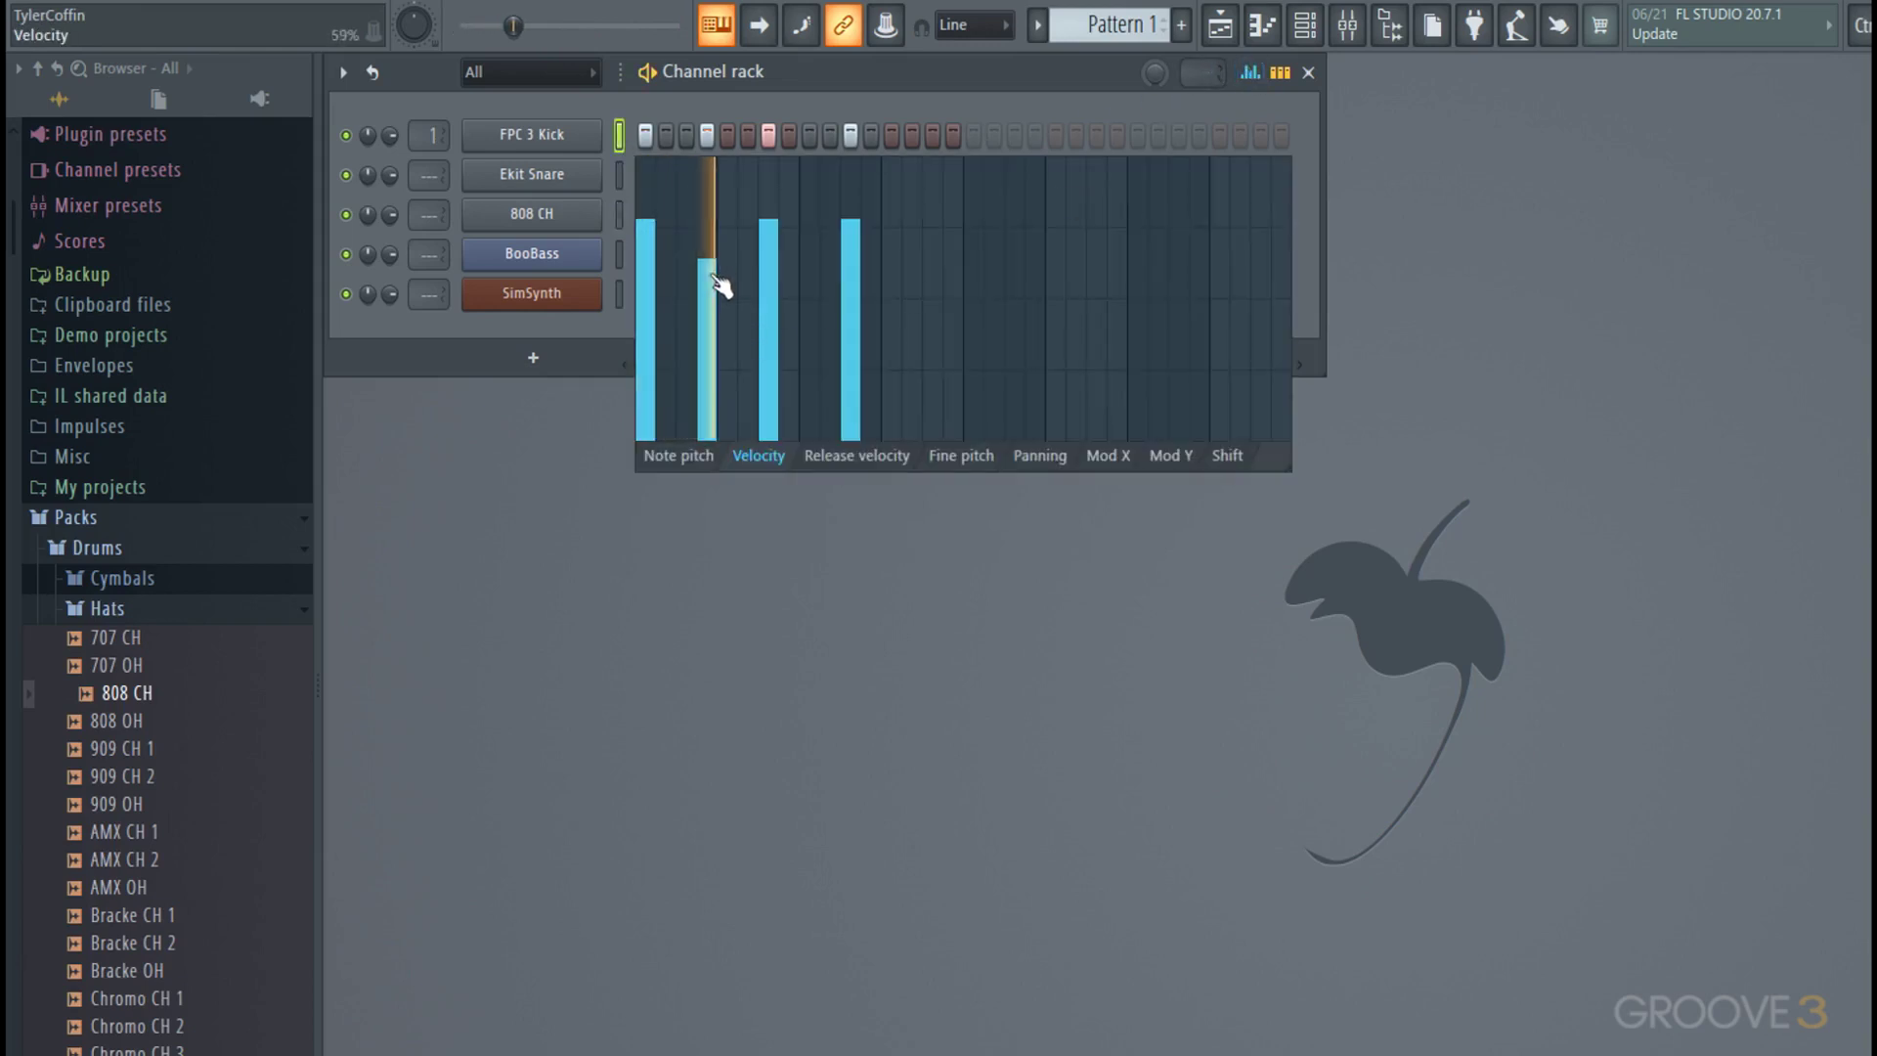
pyautogui.click(855, 246)
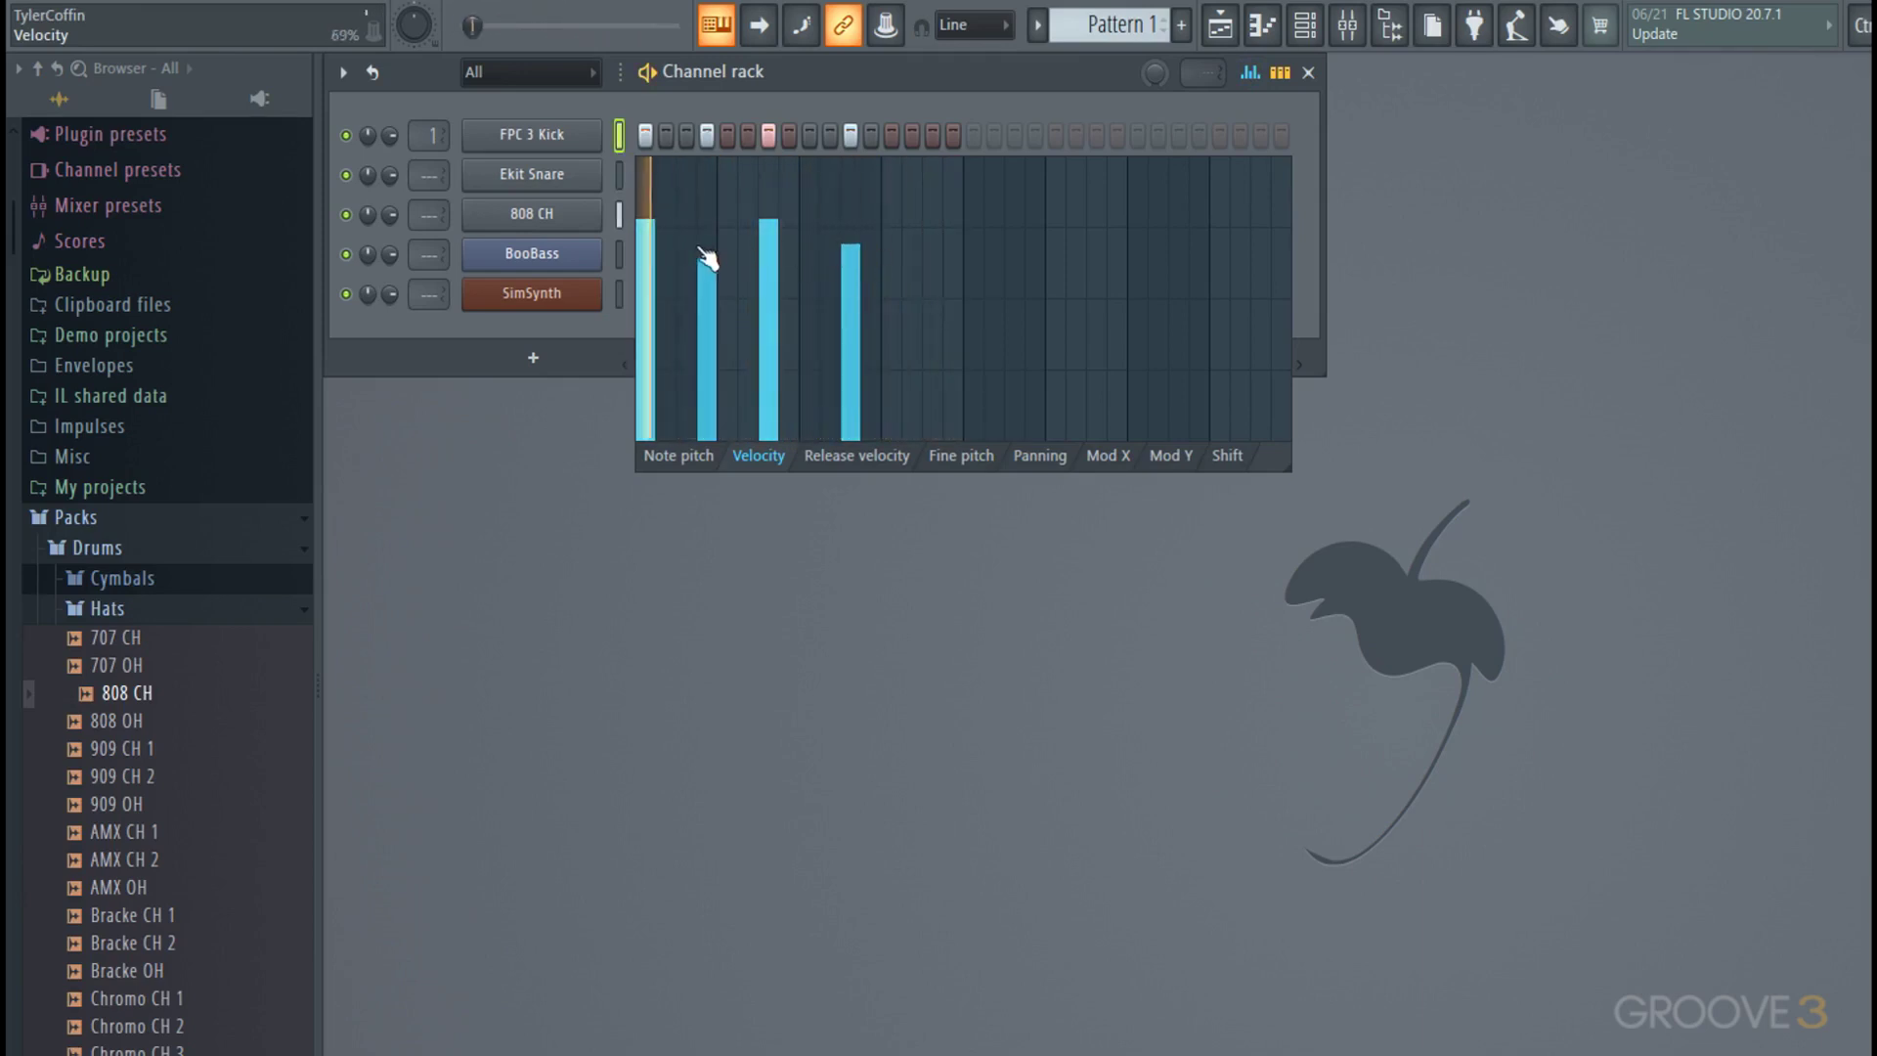
pyautogui.press('space')
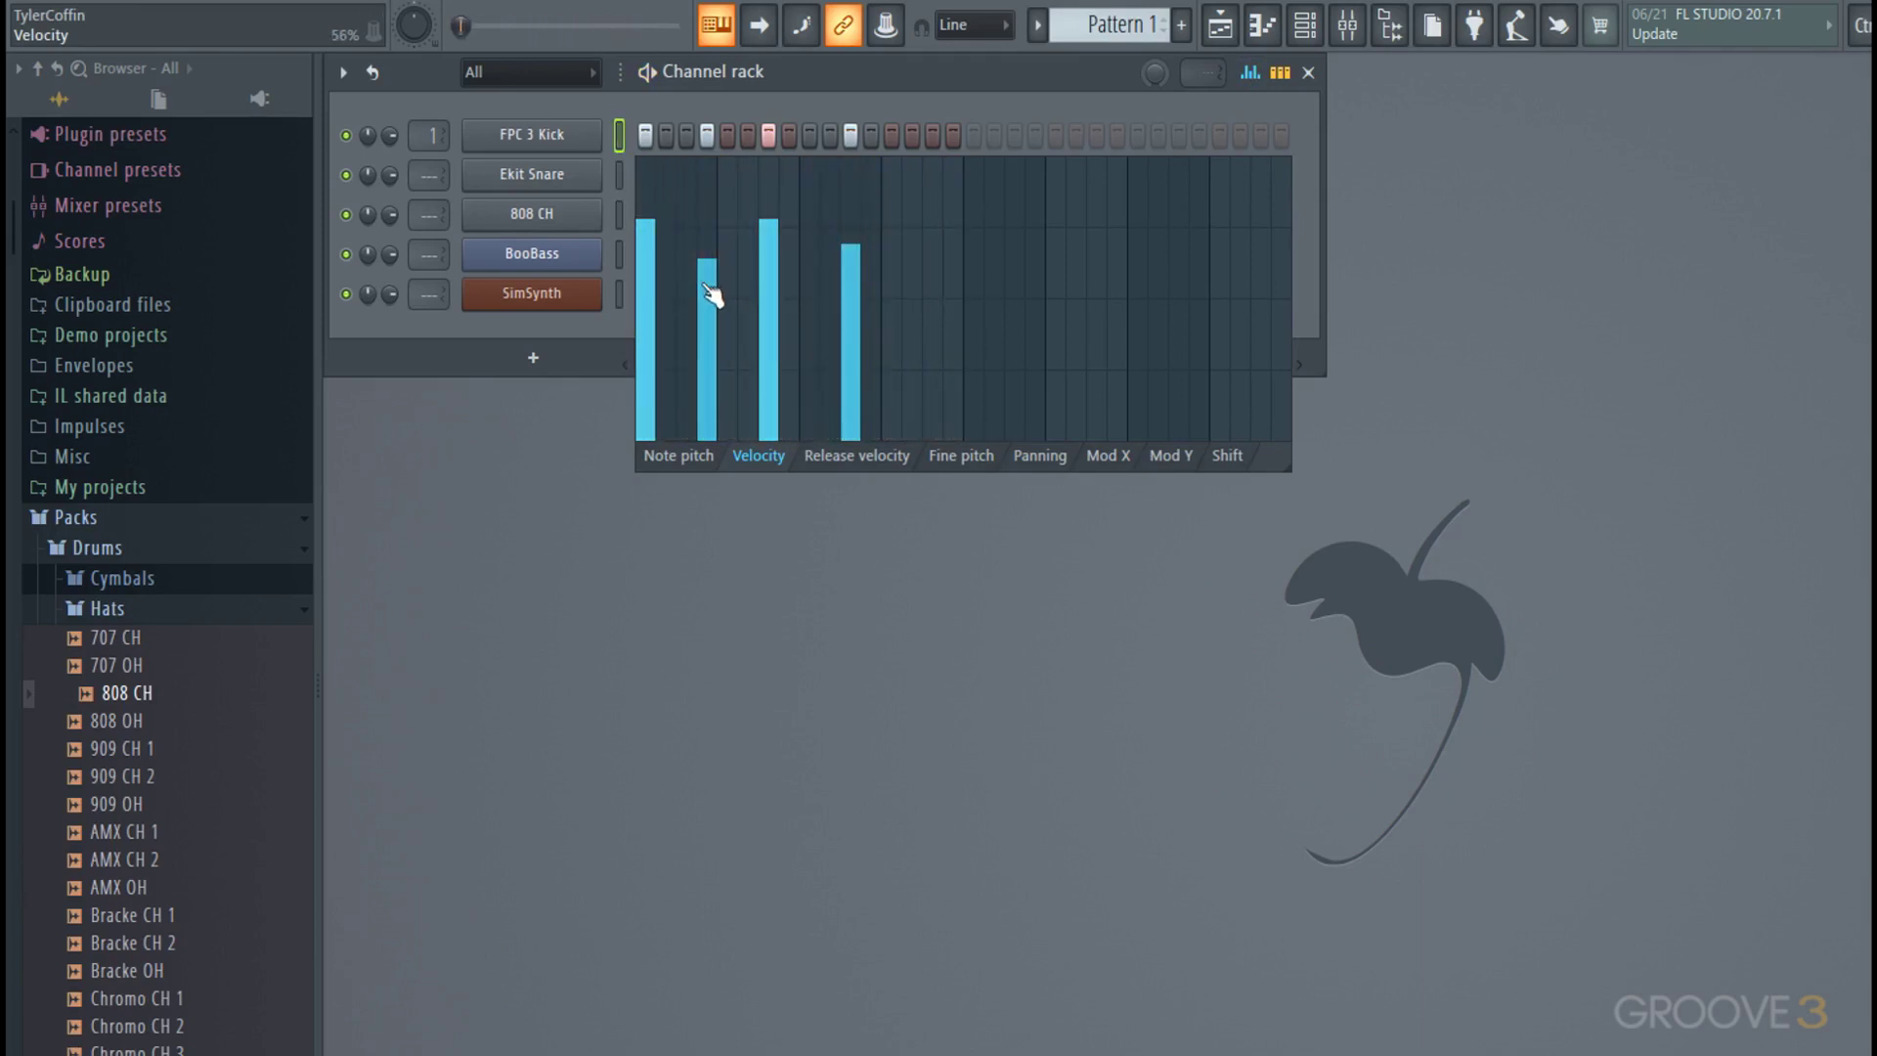
pyautogui.click(1252, 74)
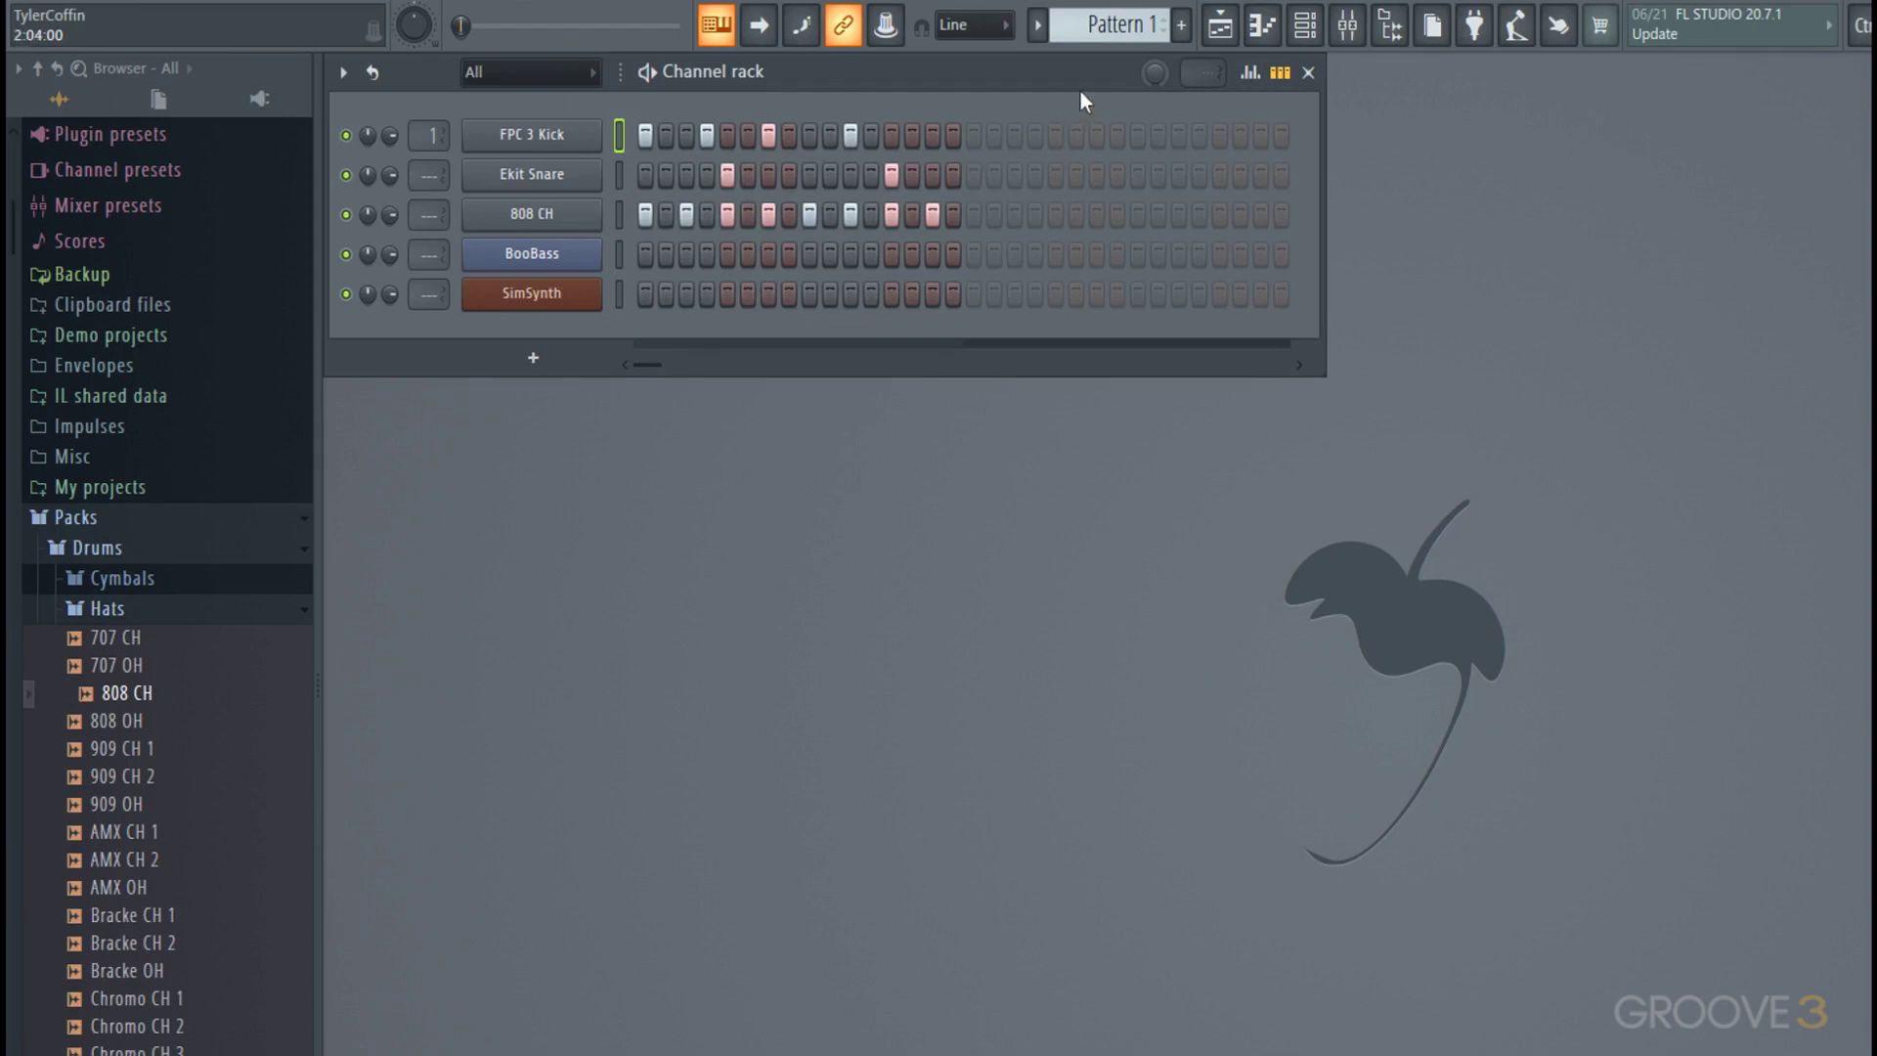
# - Rename Pattern 1 as Drums
pyautogui.middleClick(1131, 34)
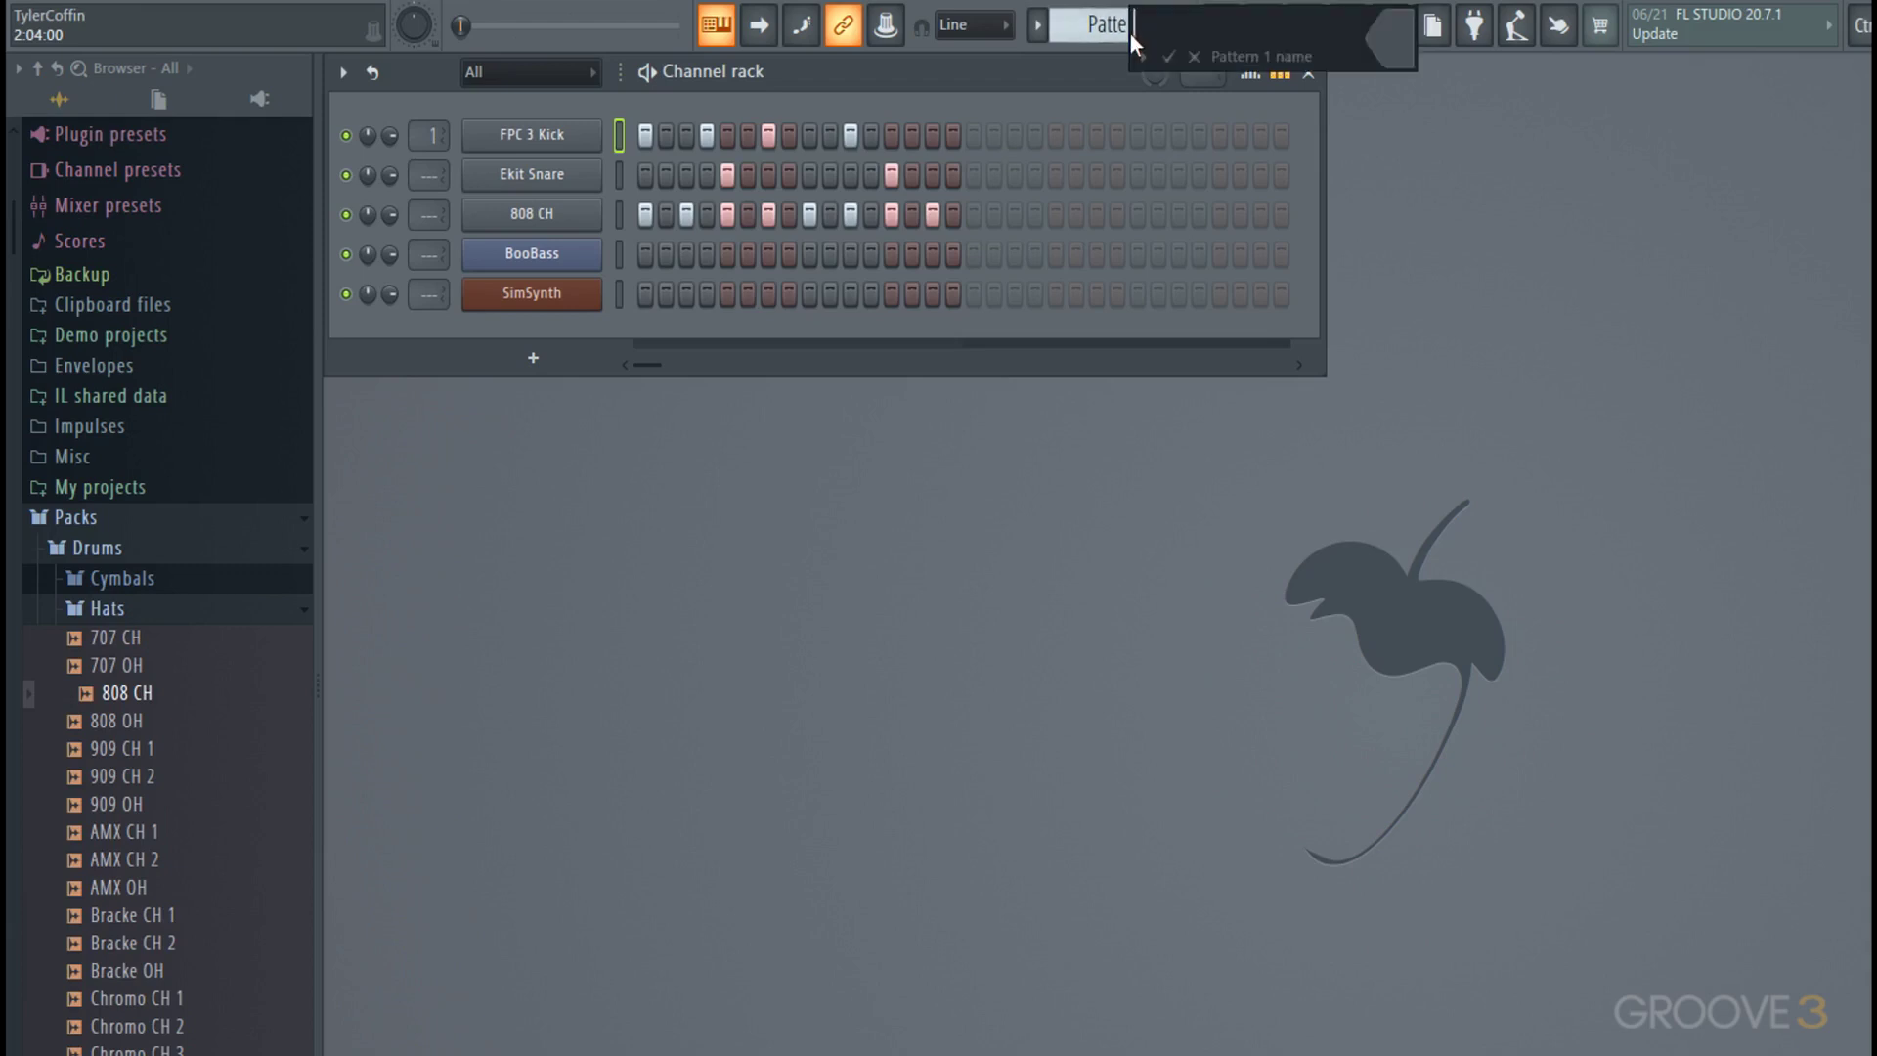
pyautogui.write('Drums')
pyautogui.press('Return')
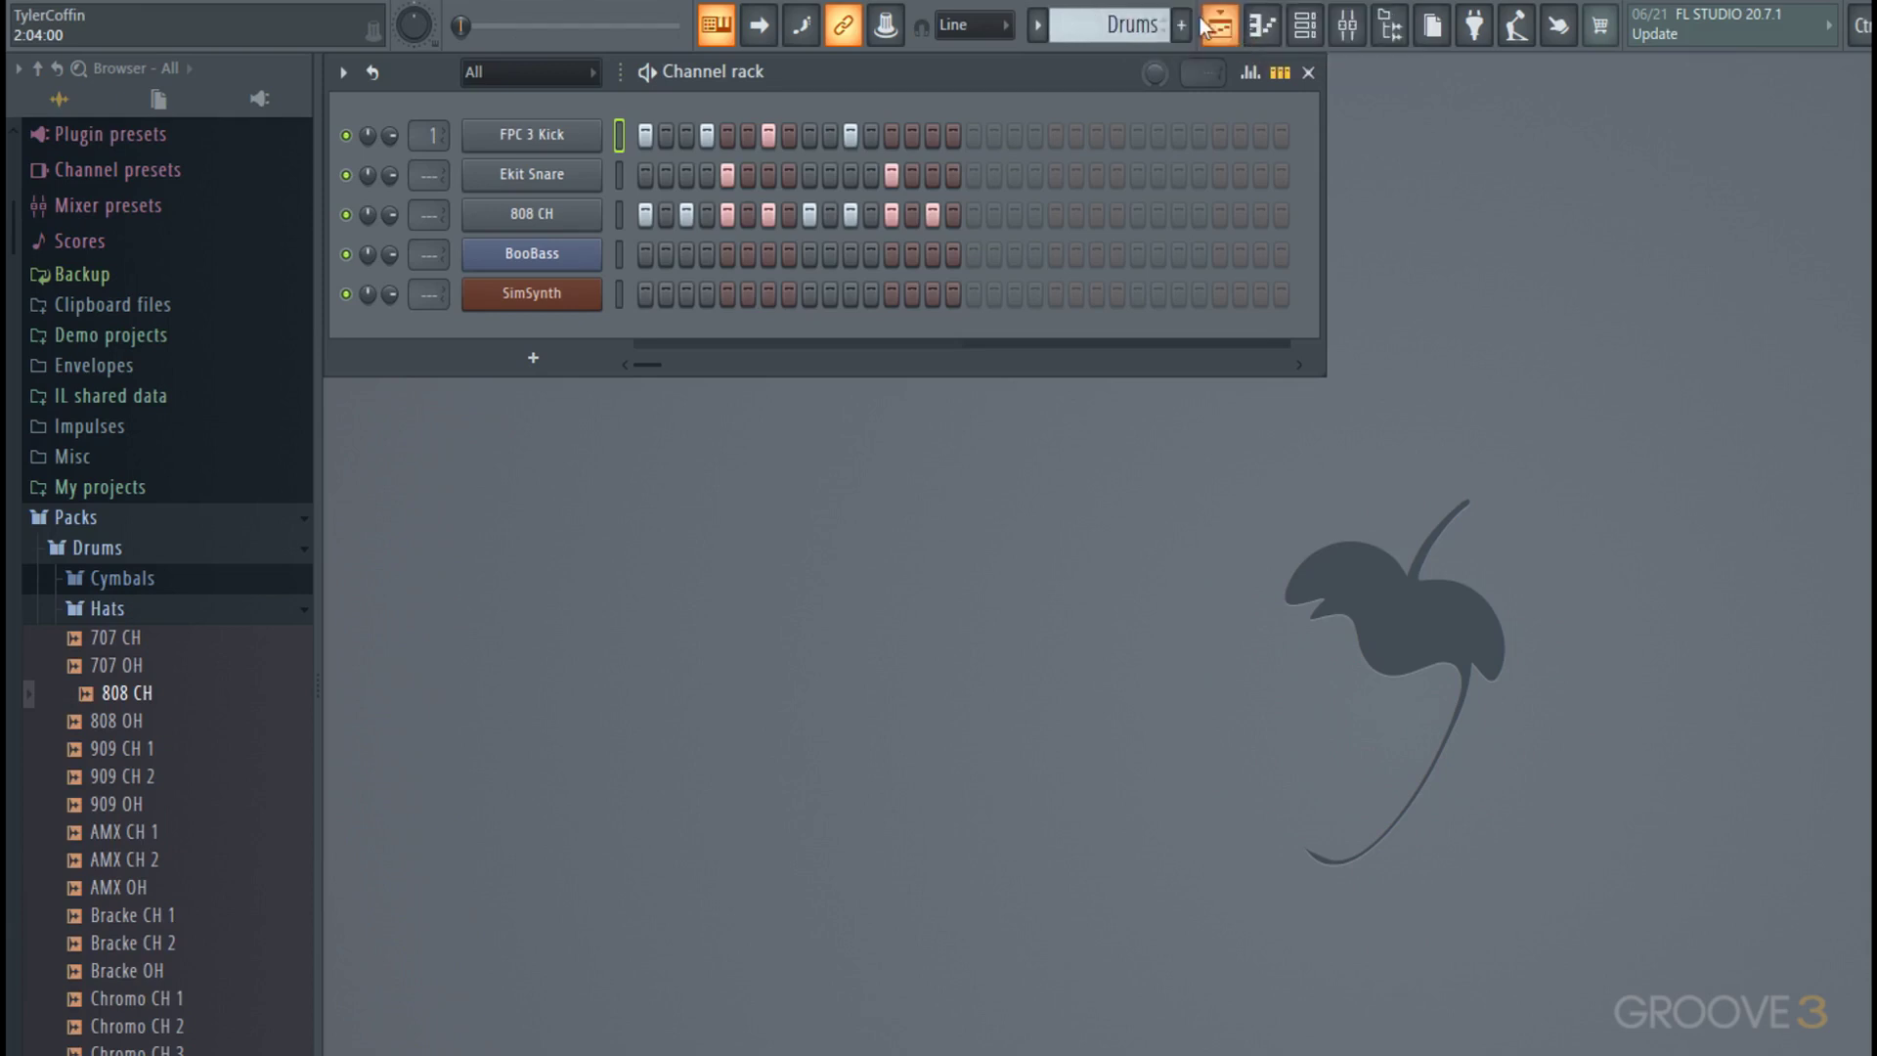
# - Reopen the pattern's name editor, choose the suggested name Drums, and give the pattern a blue color
pyautogui.middleClick(1123, 32)
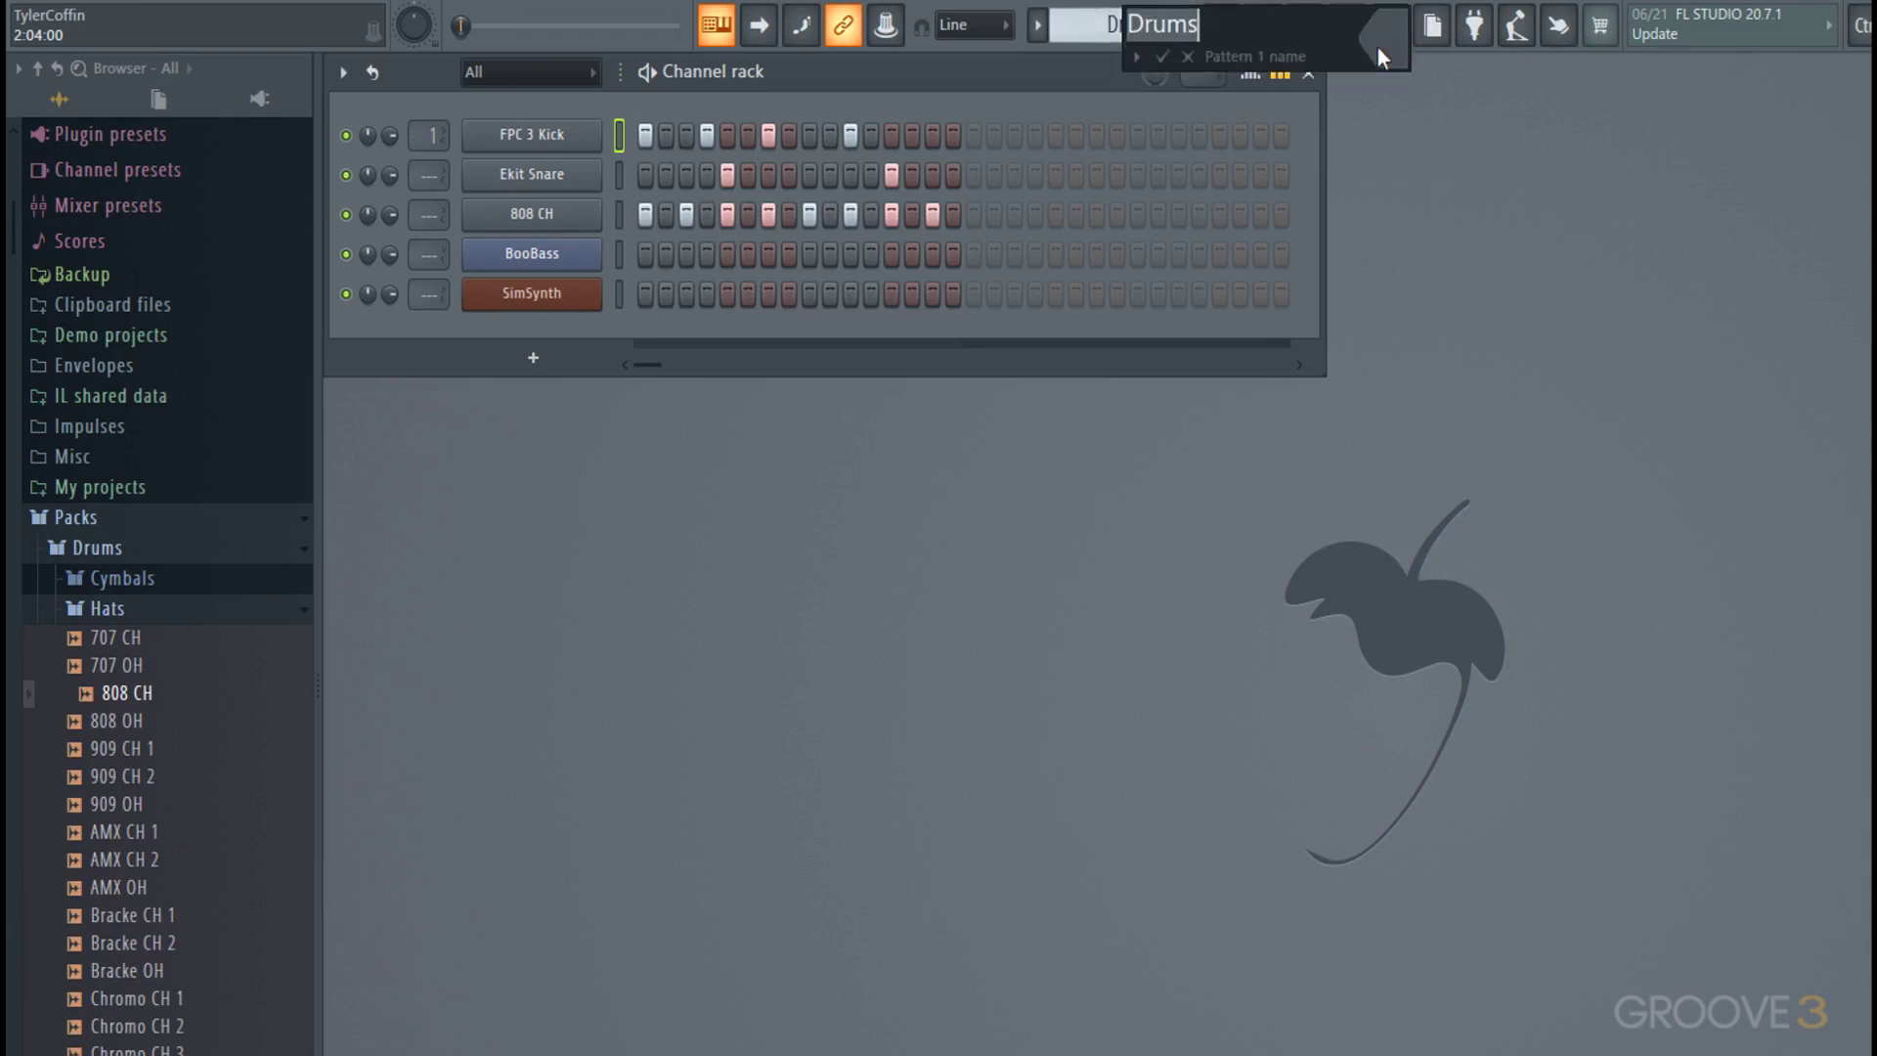
pyautogui.click(1377, 47)
pyautogui.click(1377, 47)
pyautogui.doubleClick(1154, 44)
pyautogui.click(1137, 57)
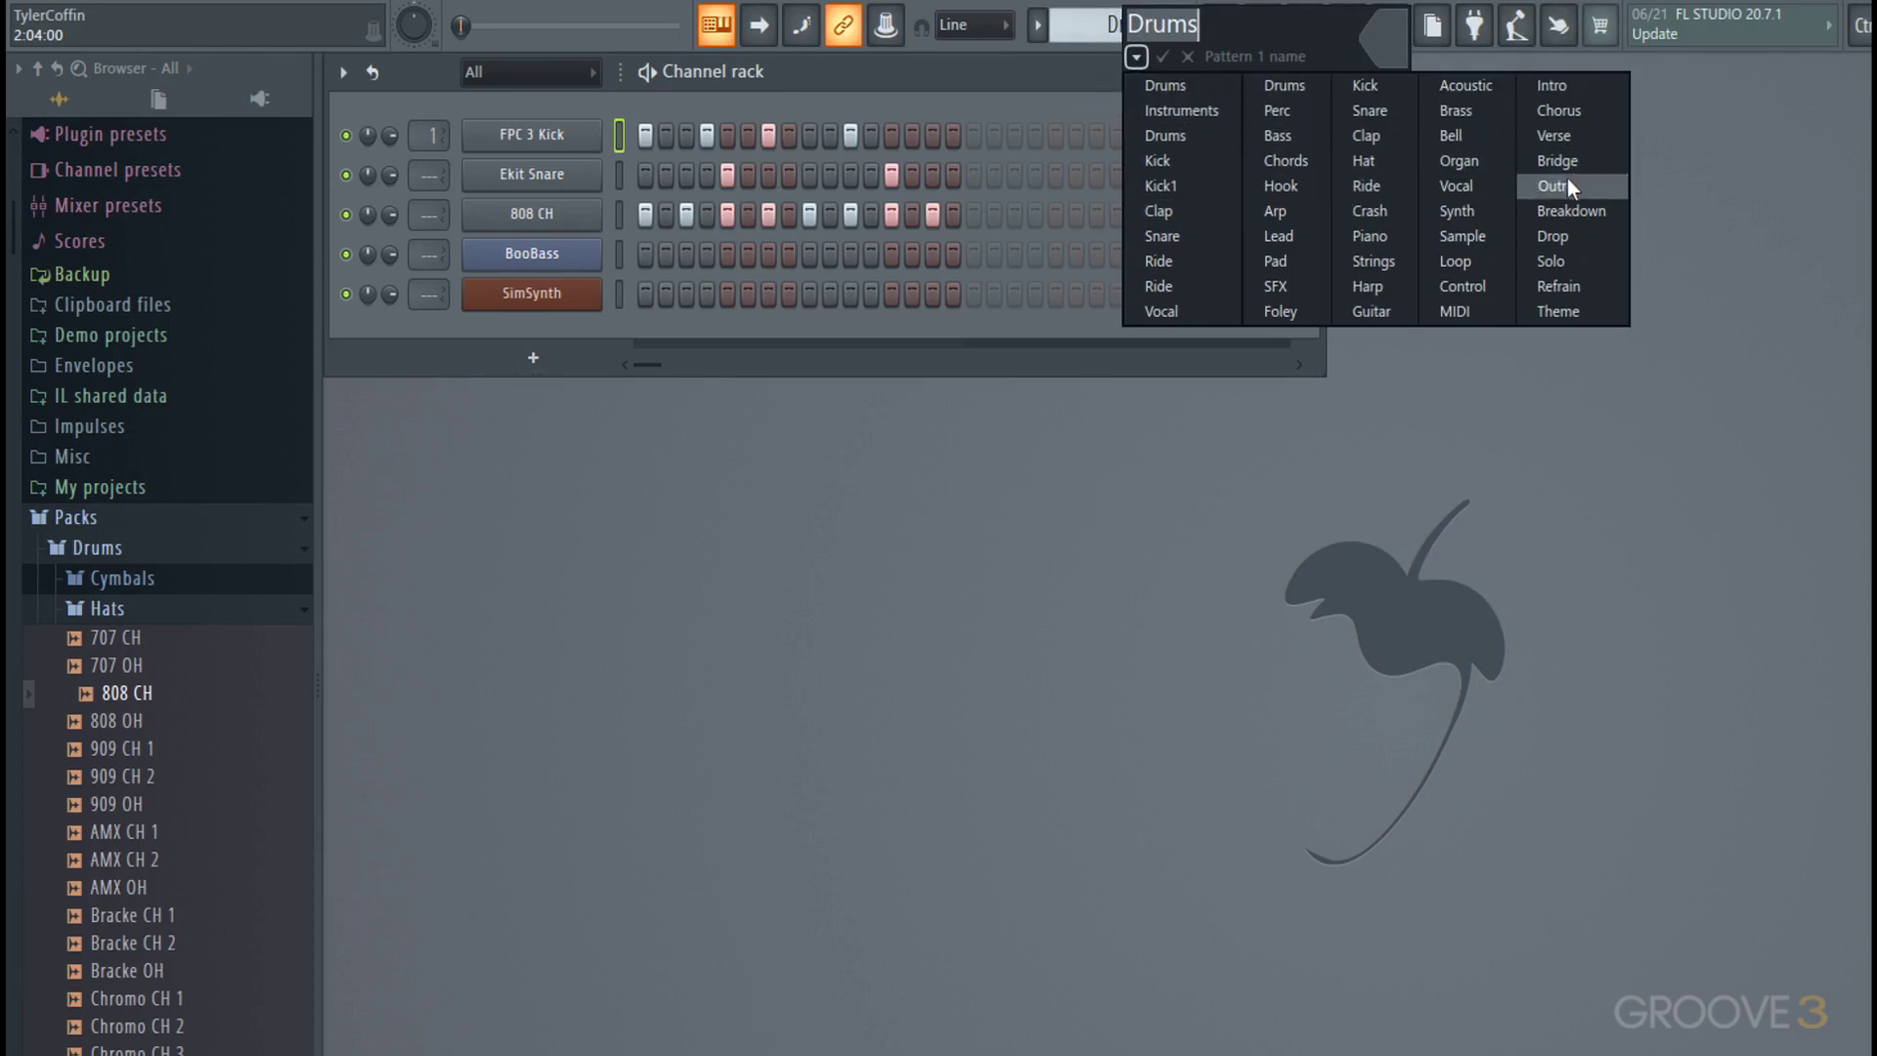
pyautogui.click(1287, 88)
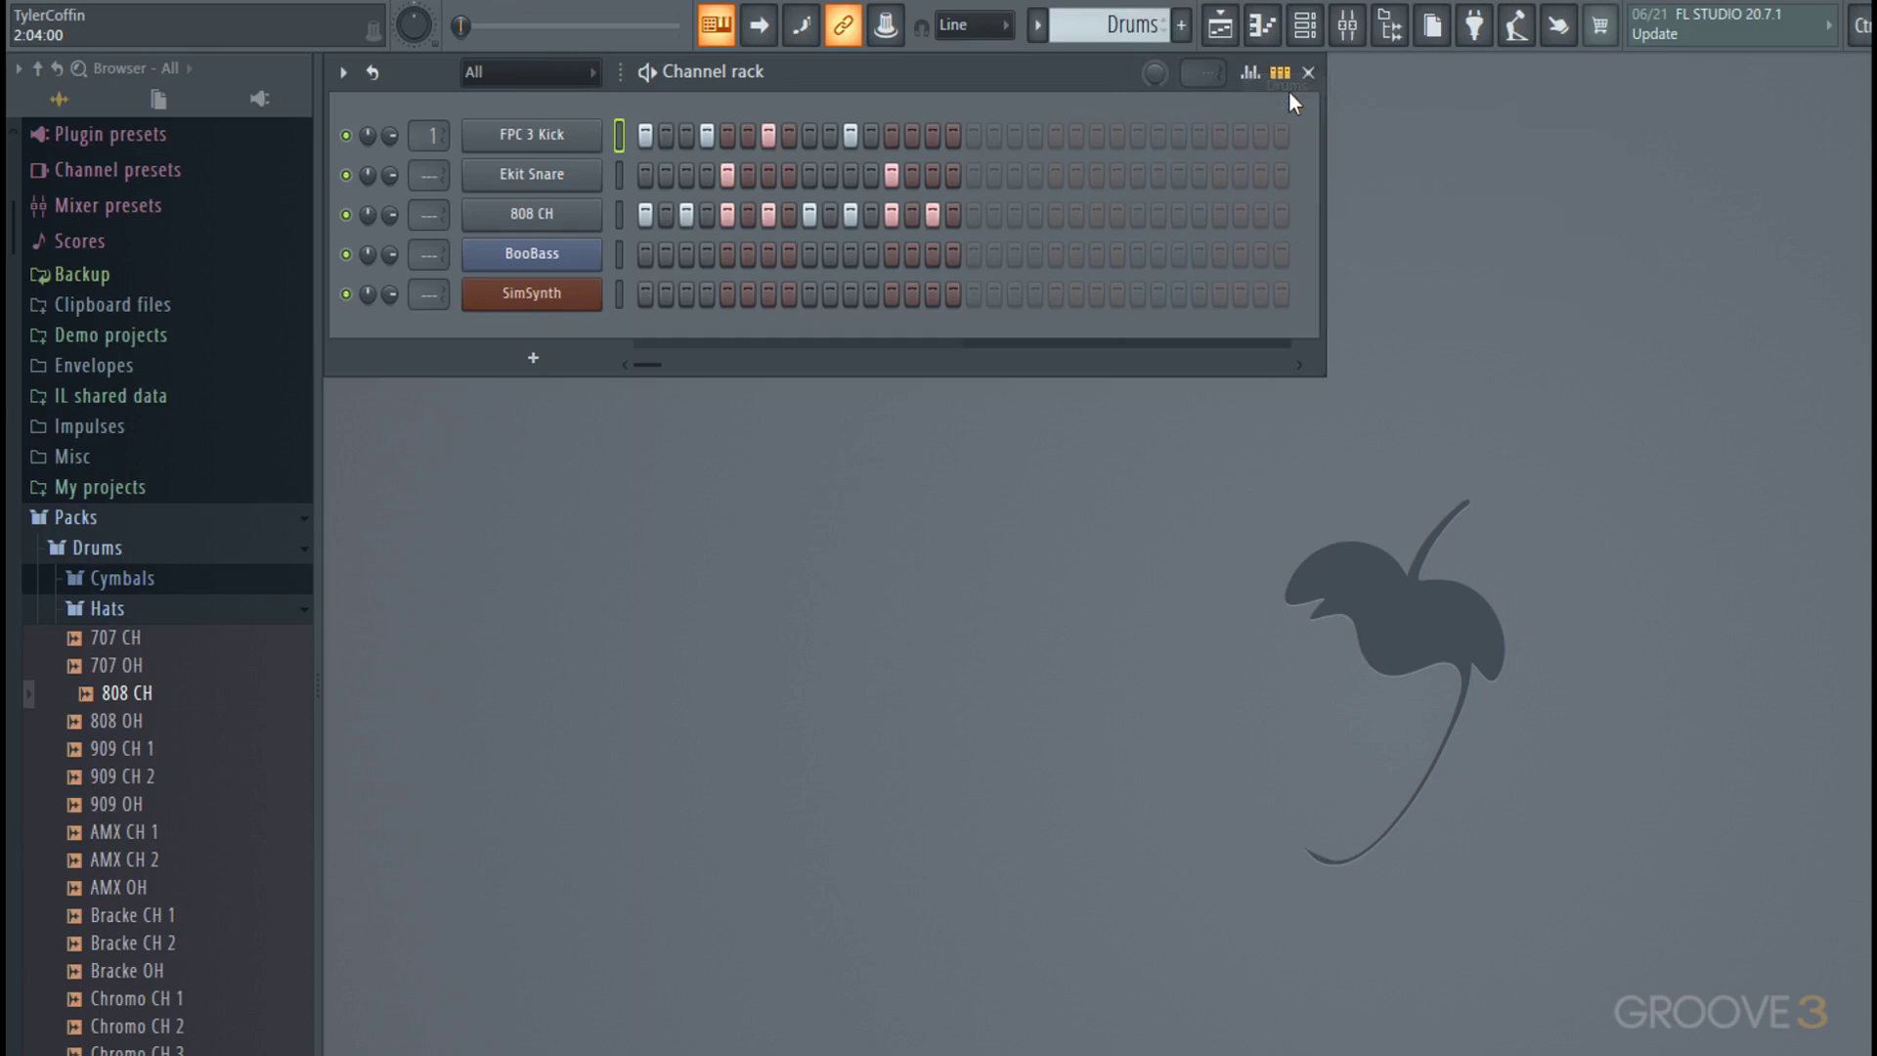
pyautogui.doubleClick(1123, 37)
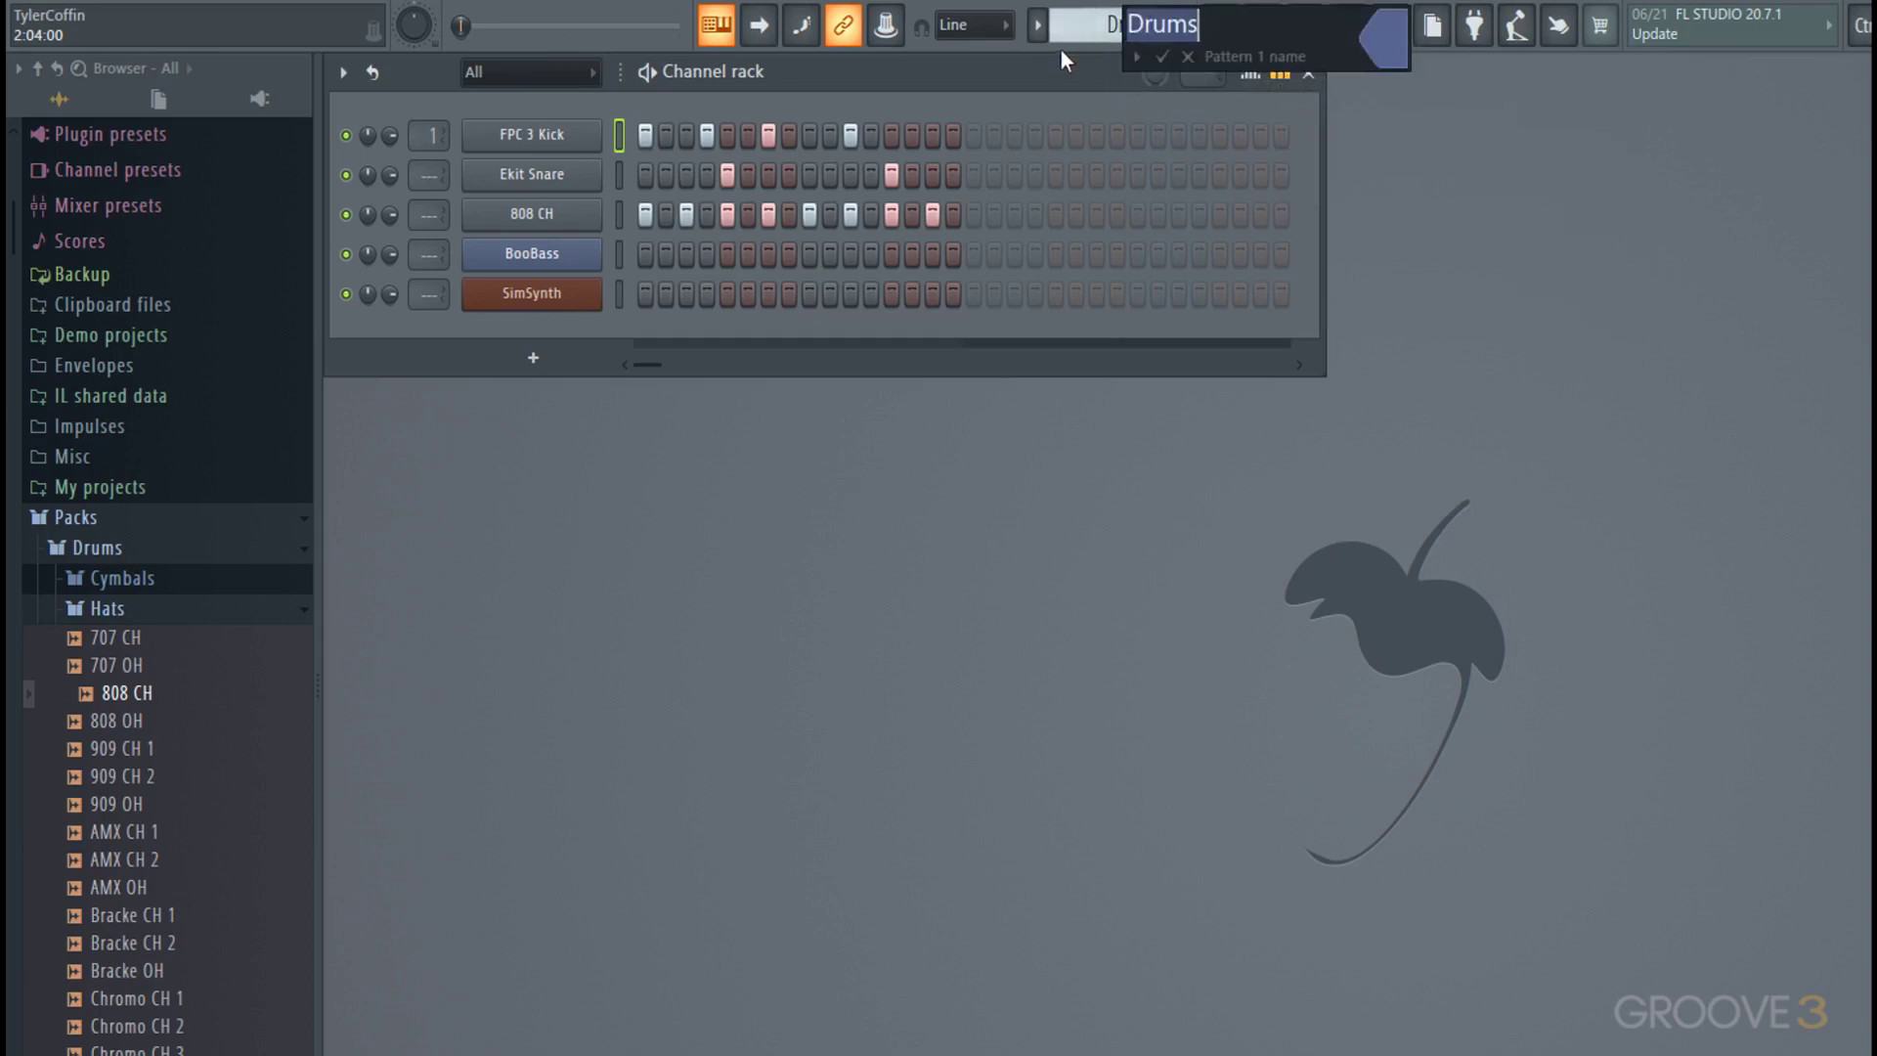
pyautogui.press('Return')
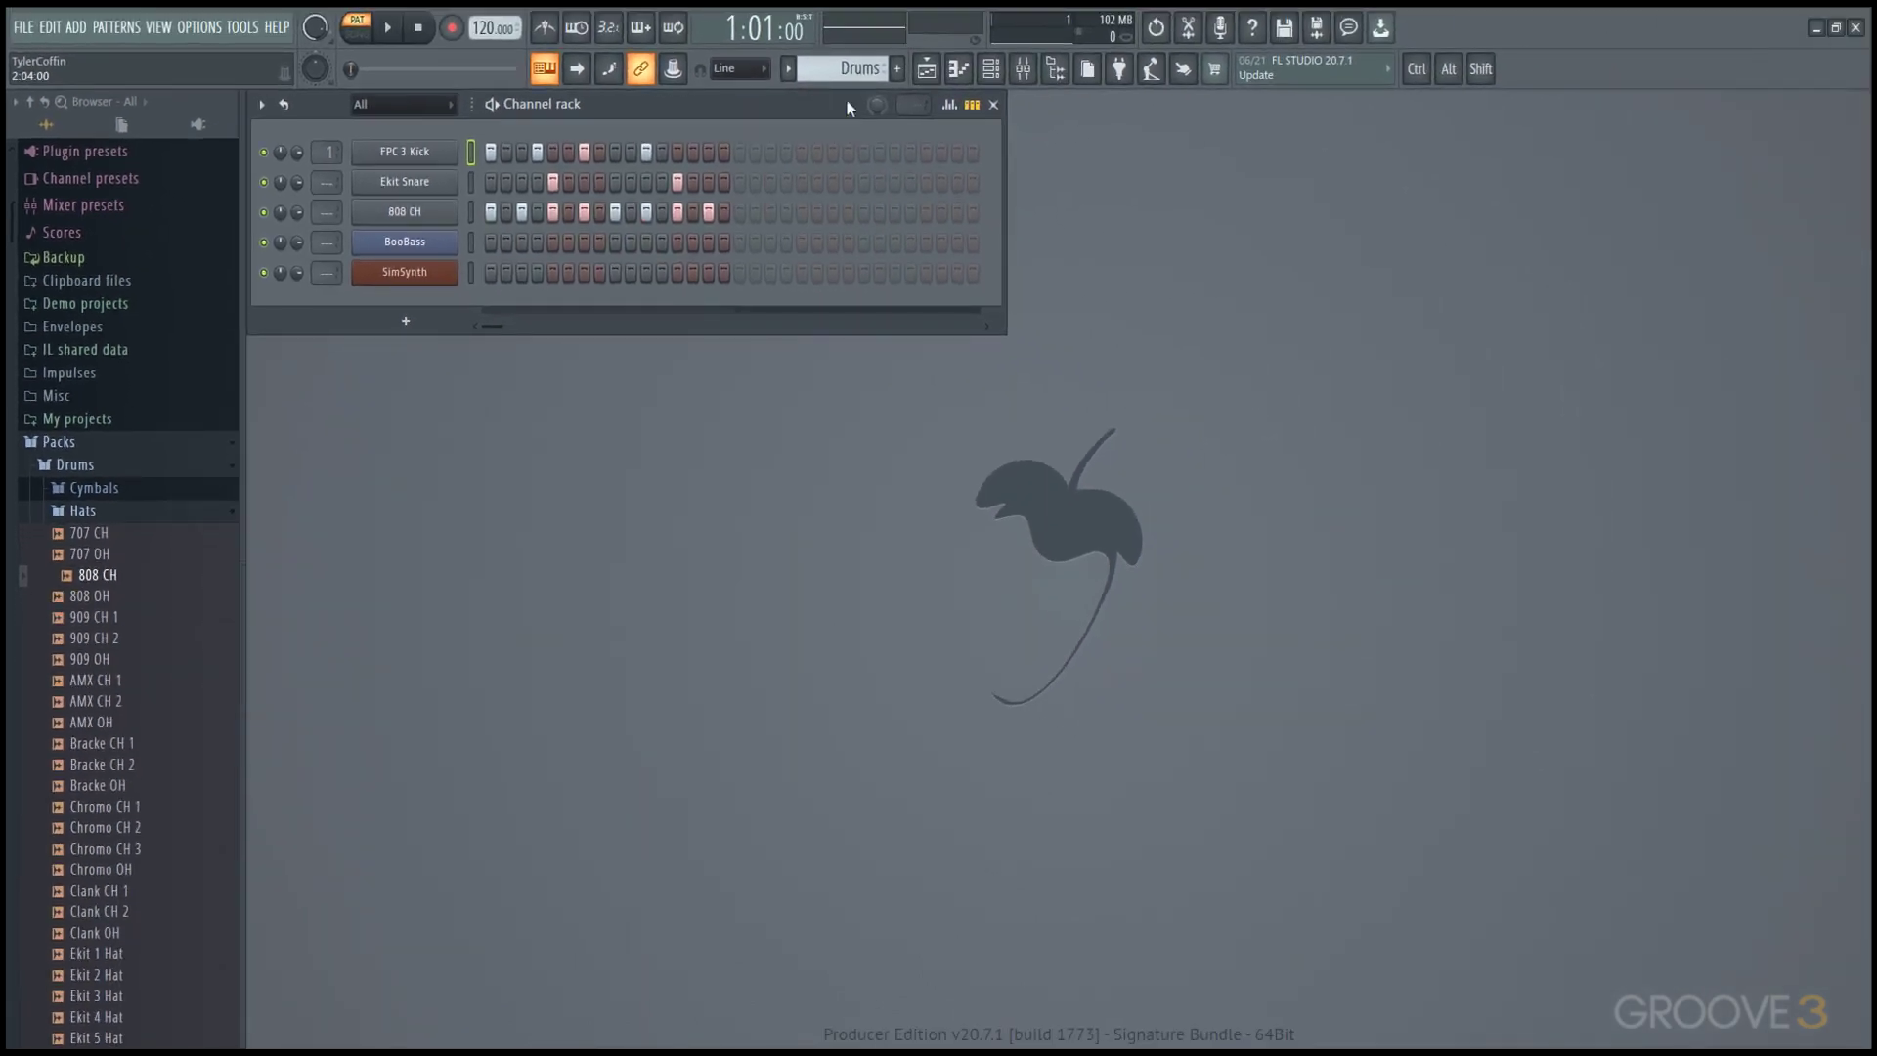
# - Open the playlist, place a Drums pattern clip on Track 1 around bar 2, and close the playlist
pyautogui.click(926, 68)
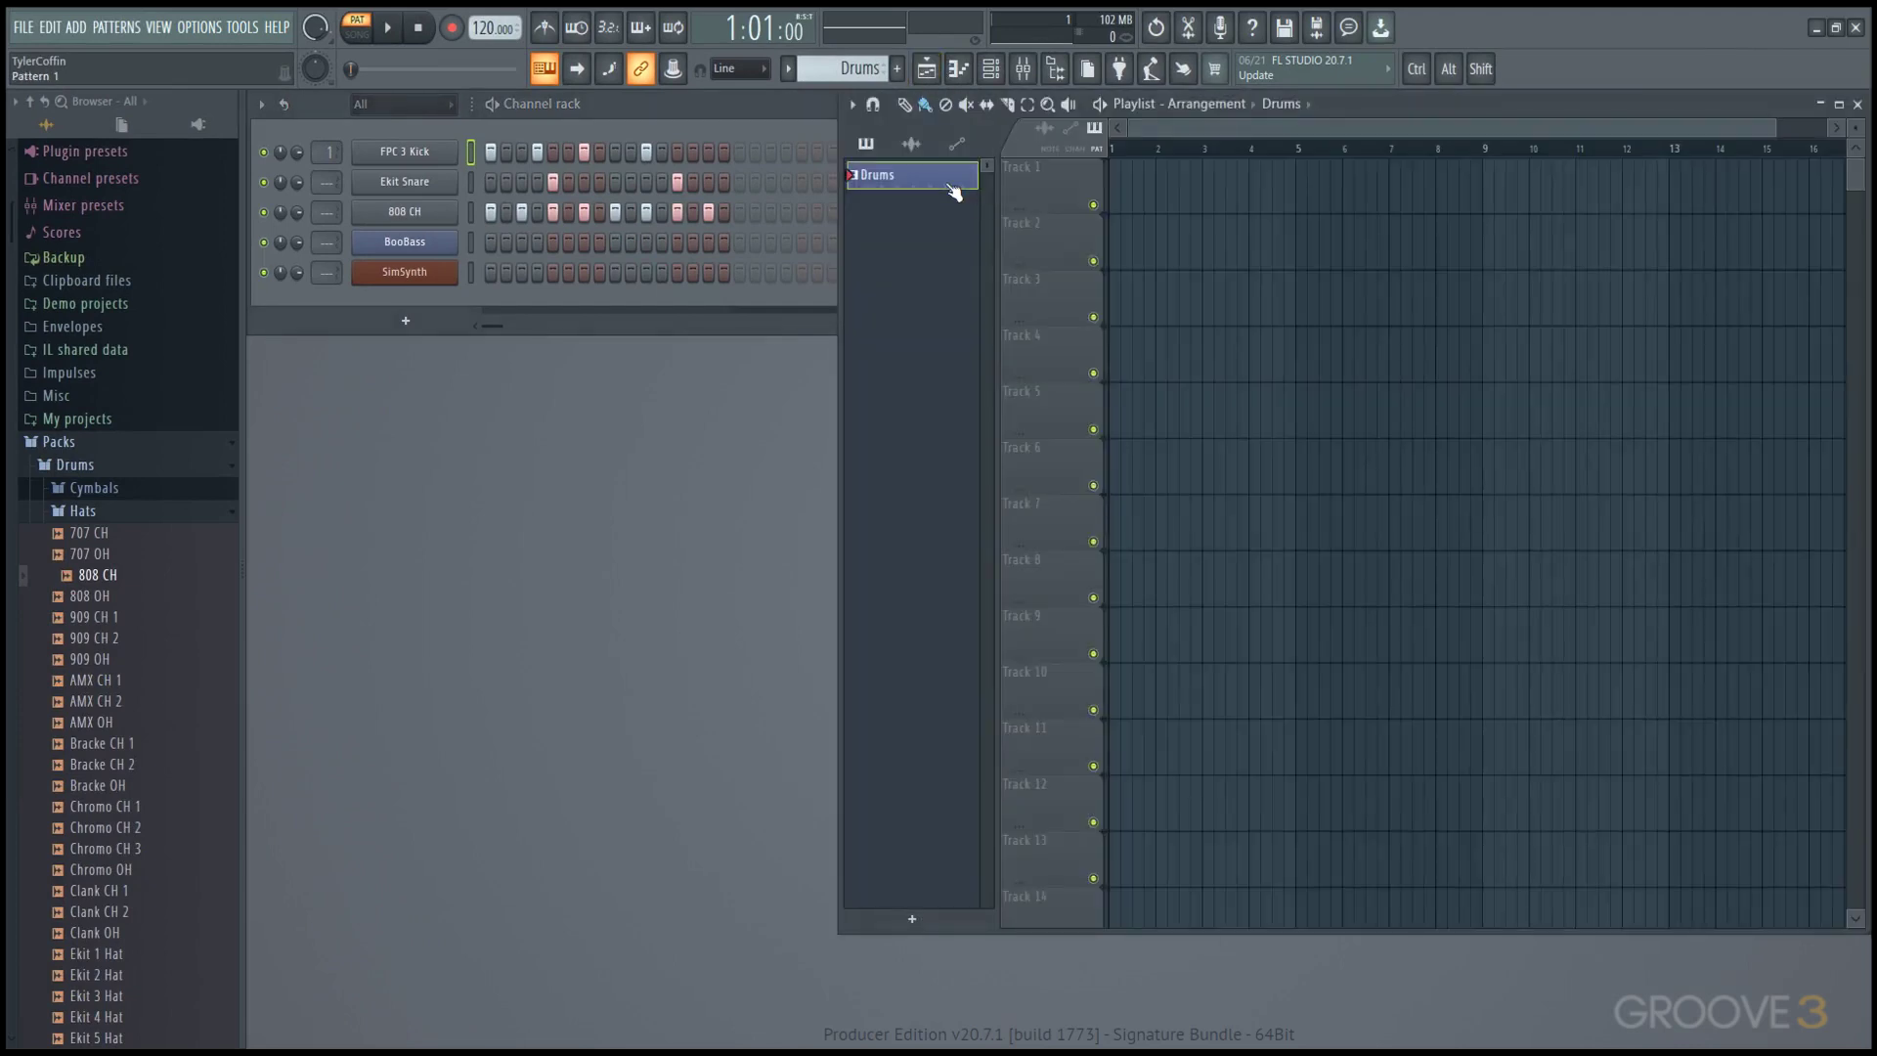
pyautogui.click(1166, 197)
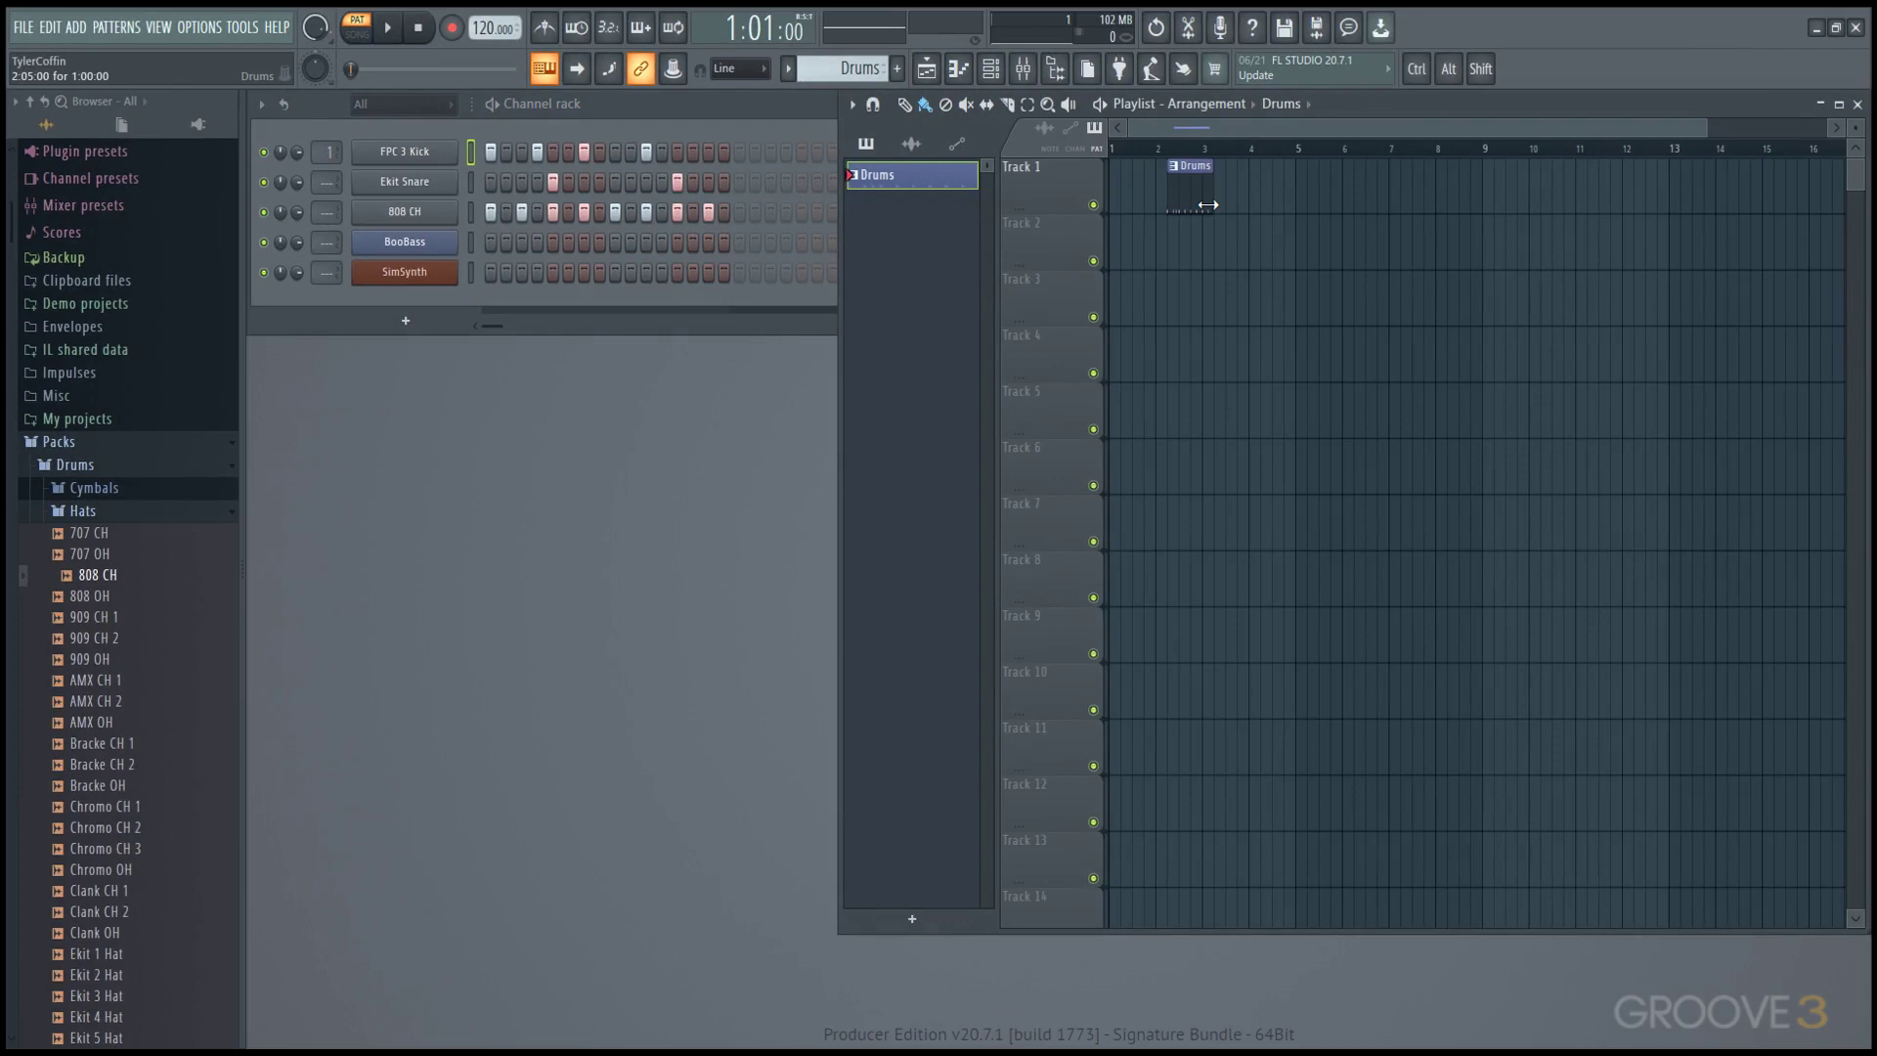
pyautogui.click(1858, 104)
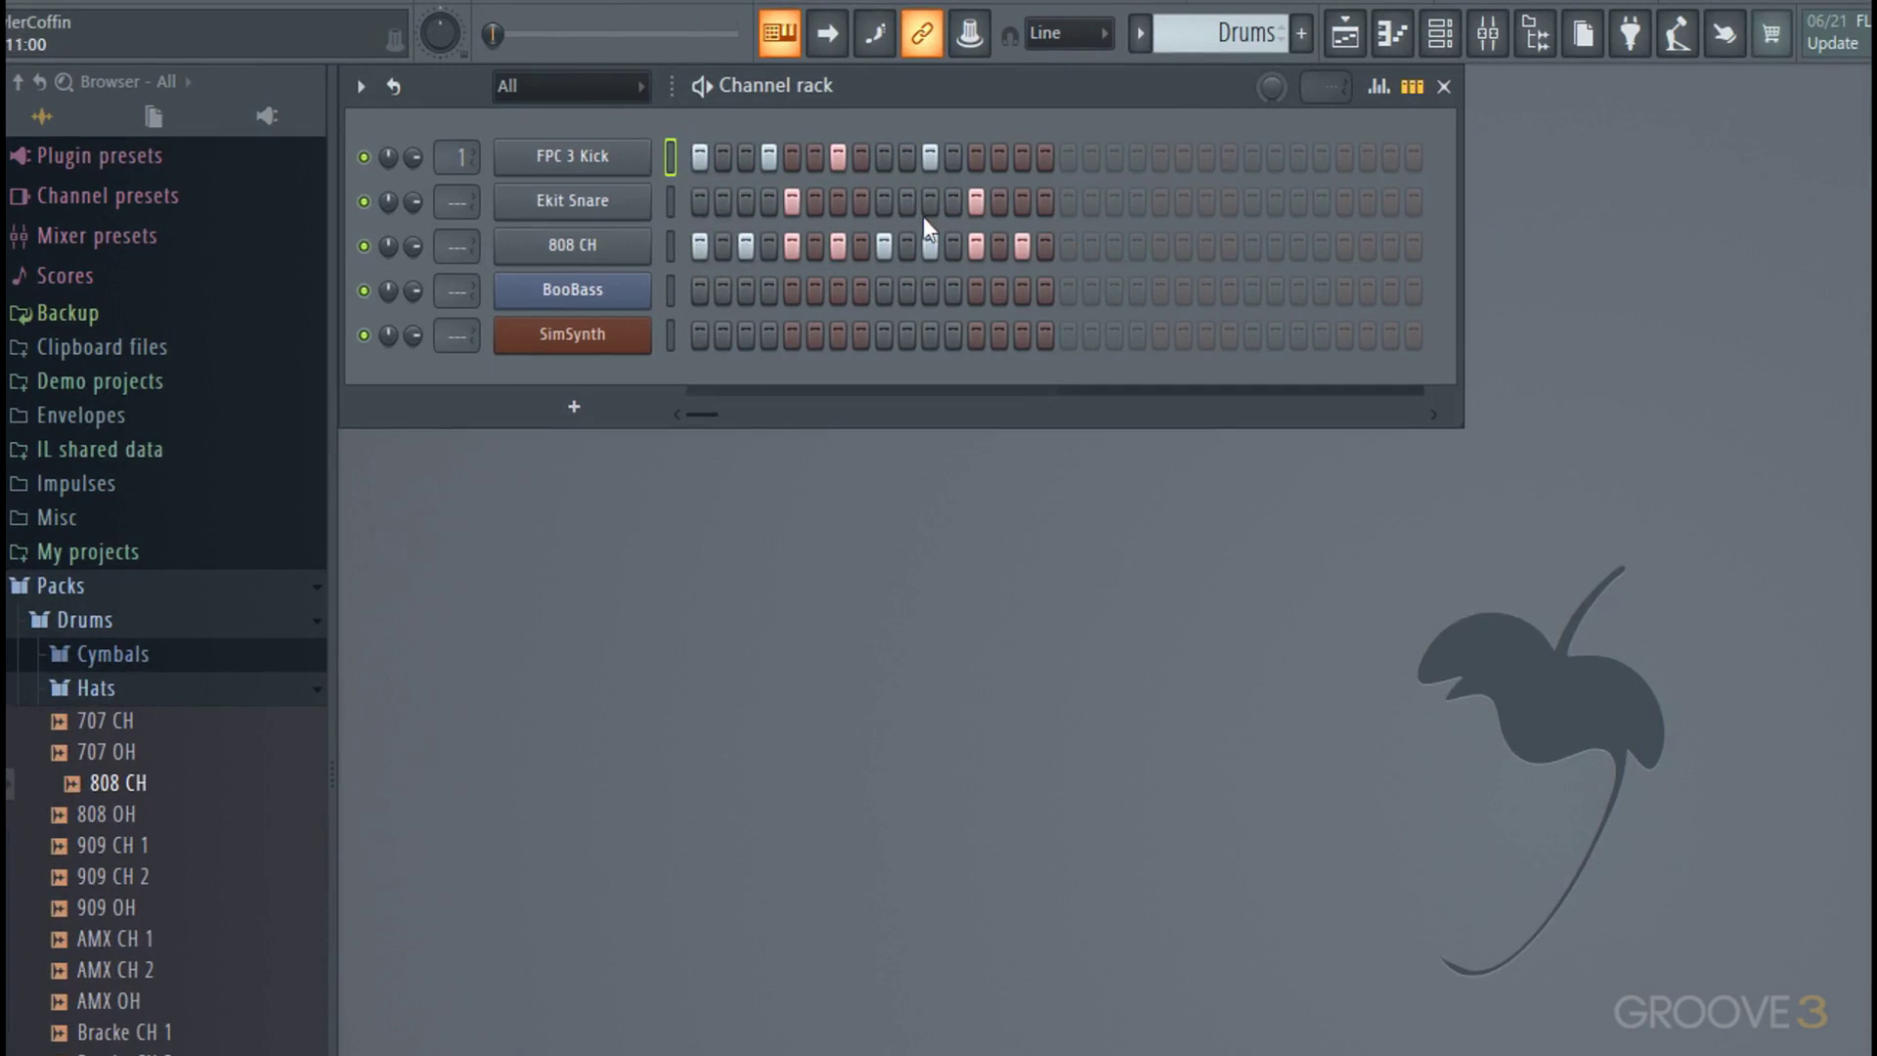
# - Add a new pattern and give it the suggested name Kick
pyautogui.click(1303, 43)
pyautogui.click(1306, 66)
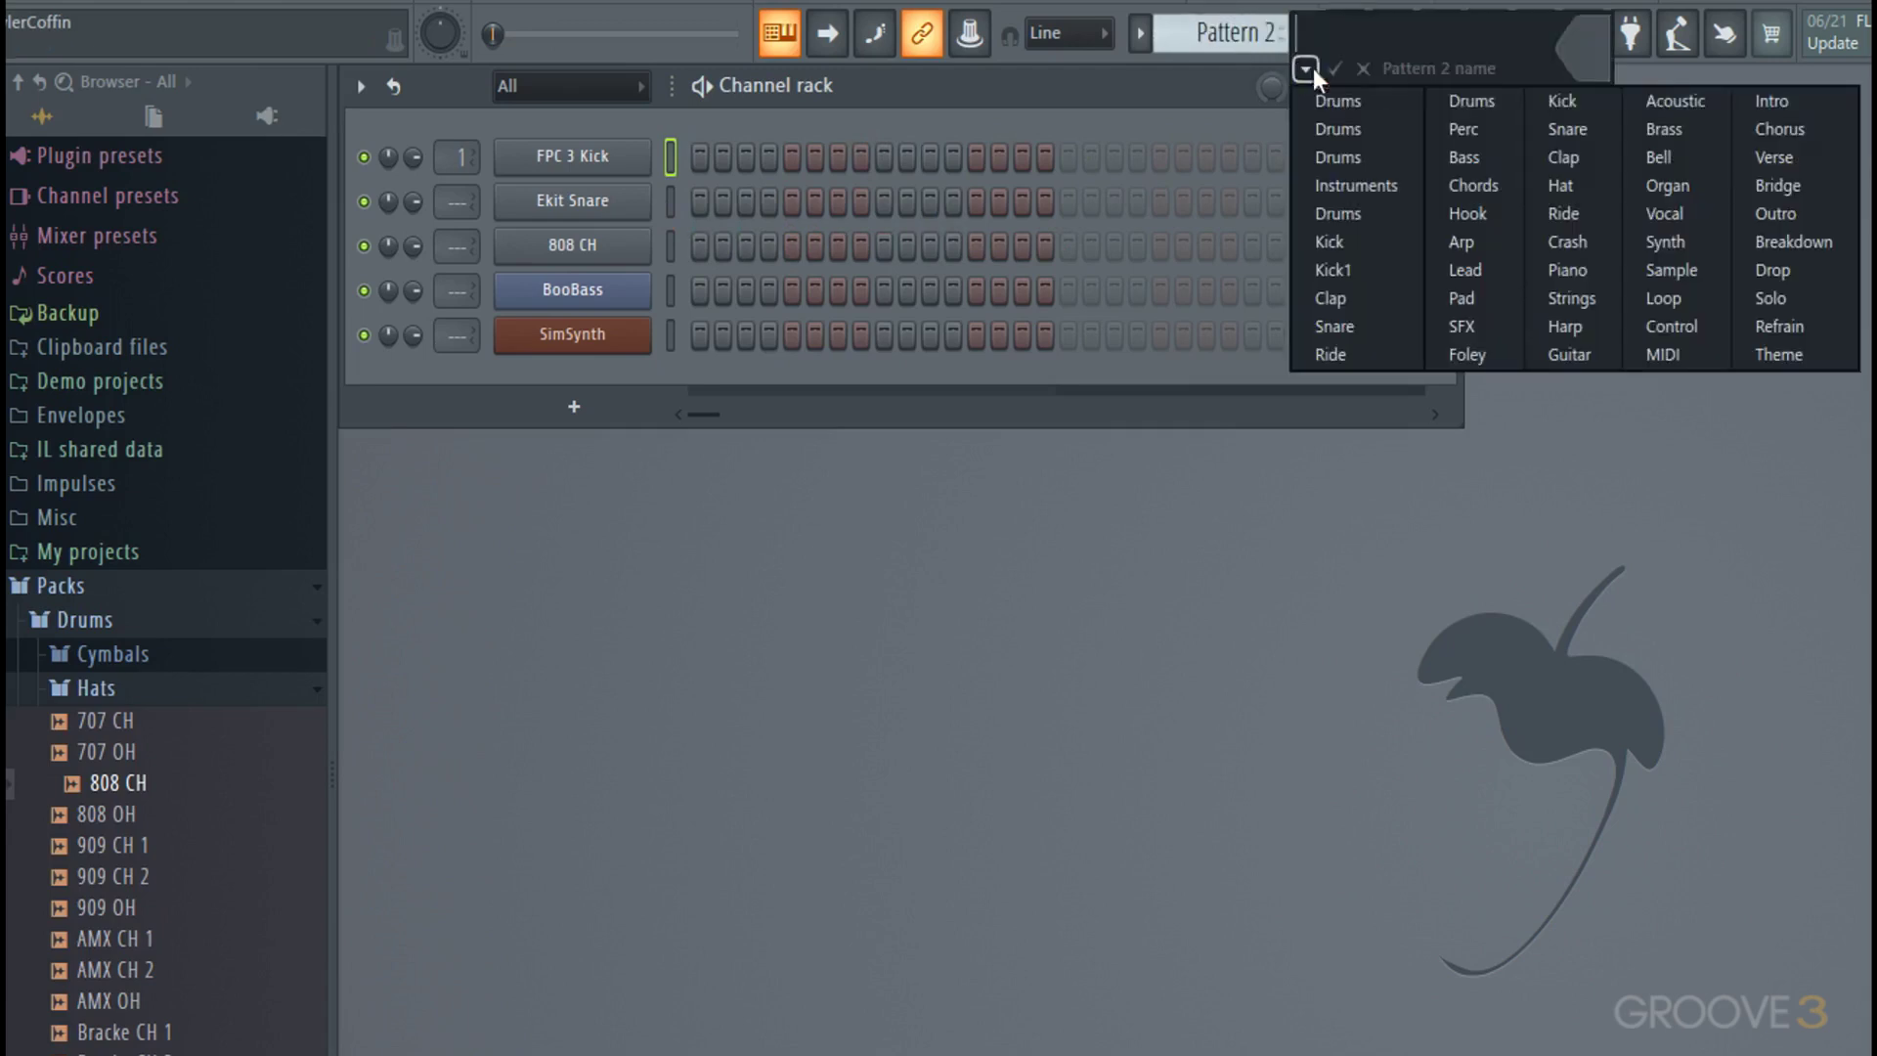
pyautogui.click(1566, 102)
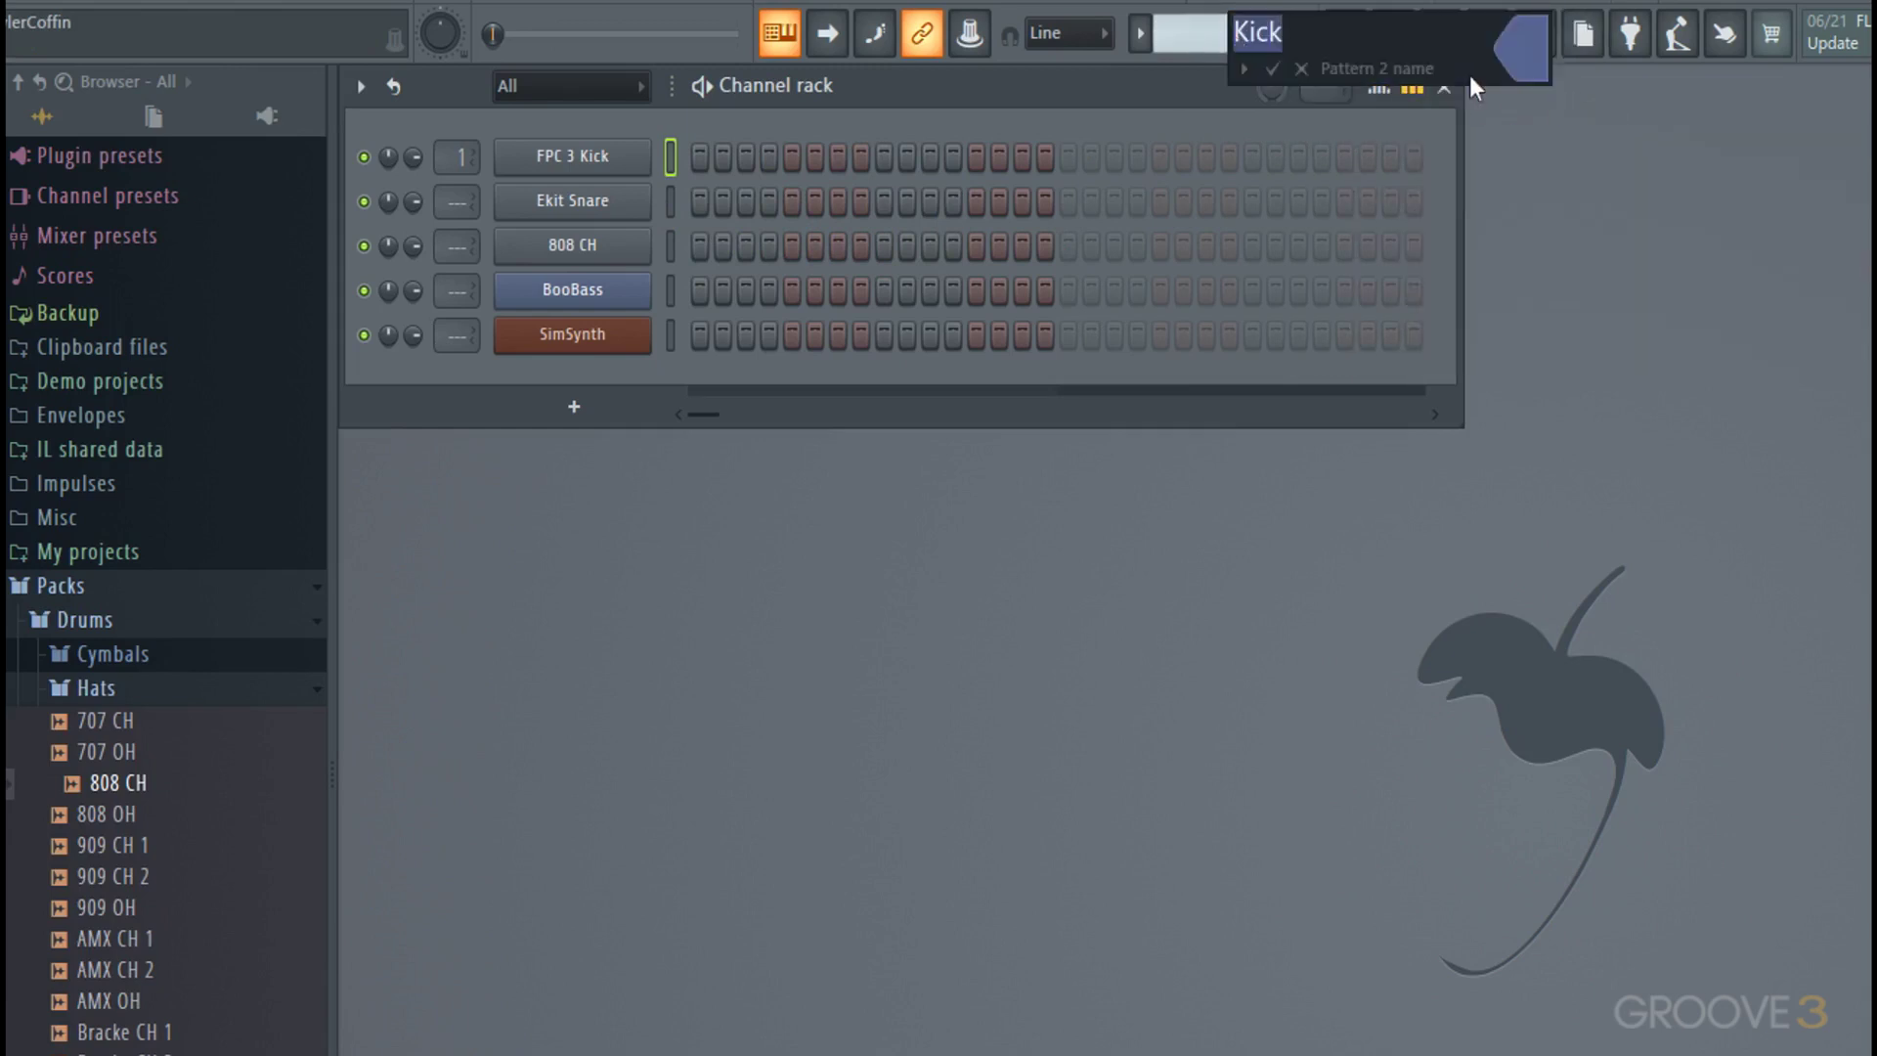
pyautogui.press('Return')
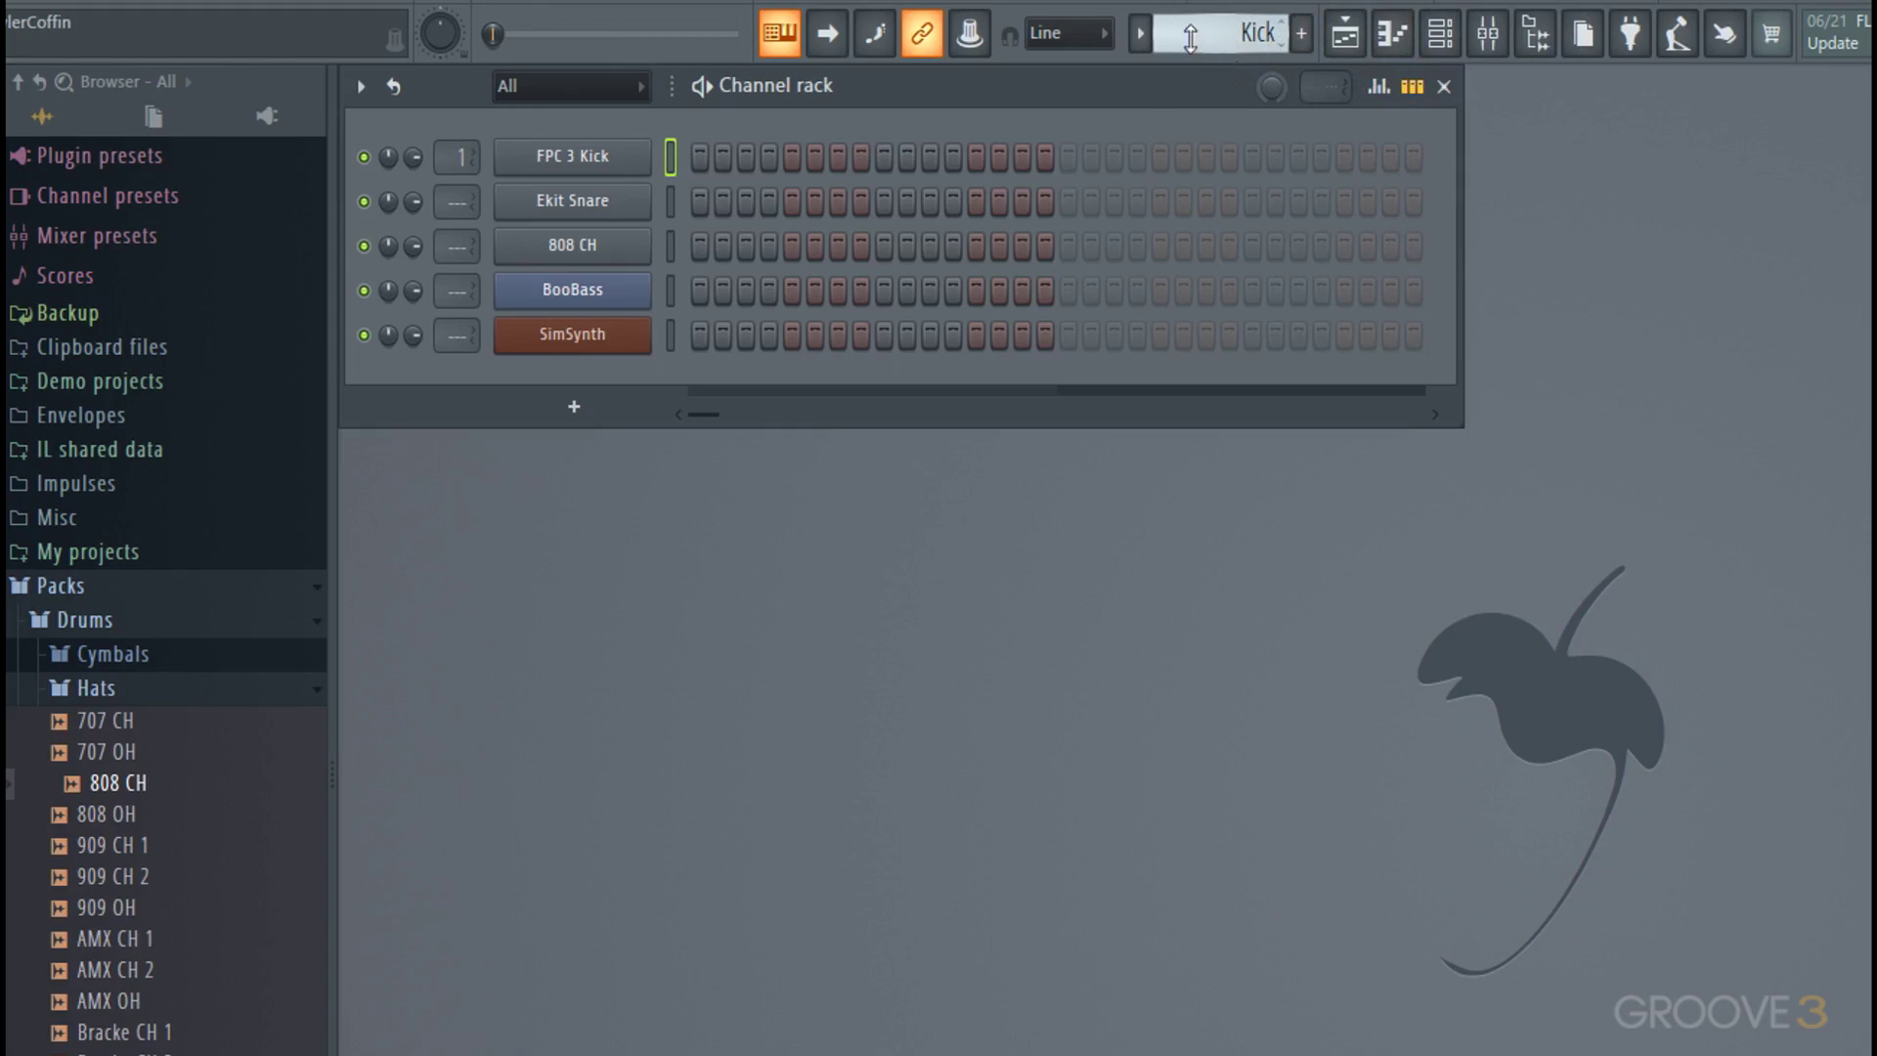
# - Copy the FPC 3 Kick steps from the Drums pattern and paste them into the same channel of the Kick pattern
pyautogui.scroll(1, 1191, 37)
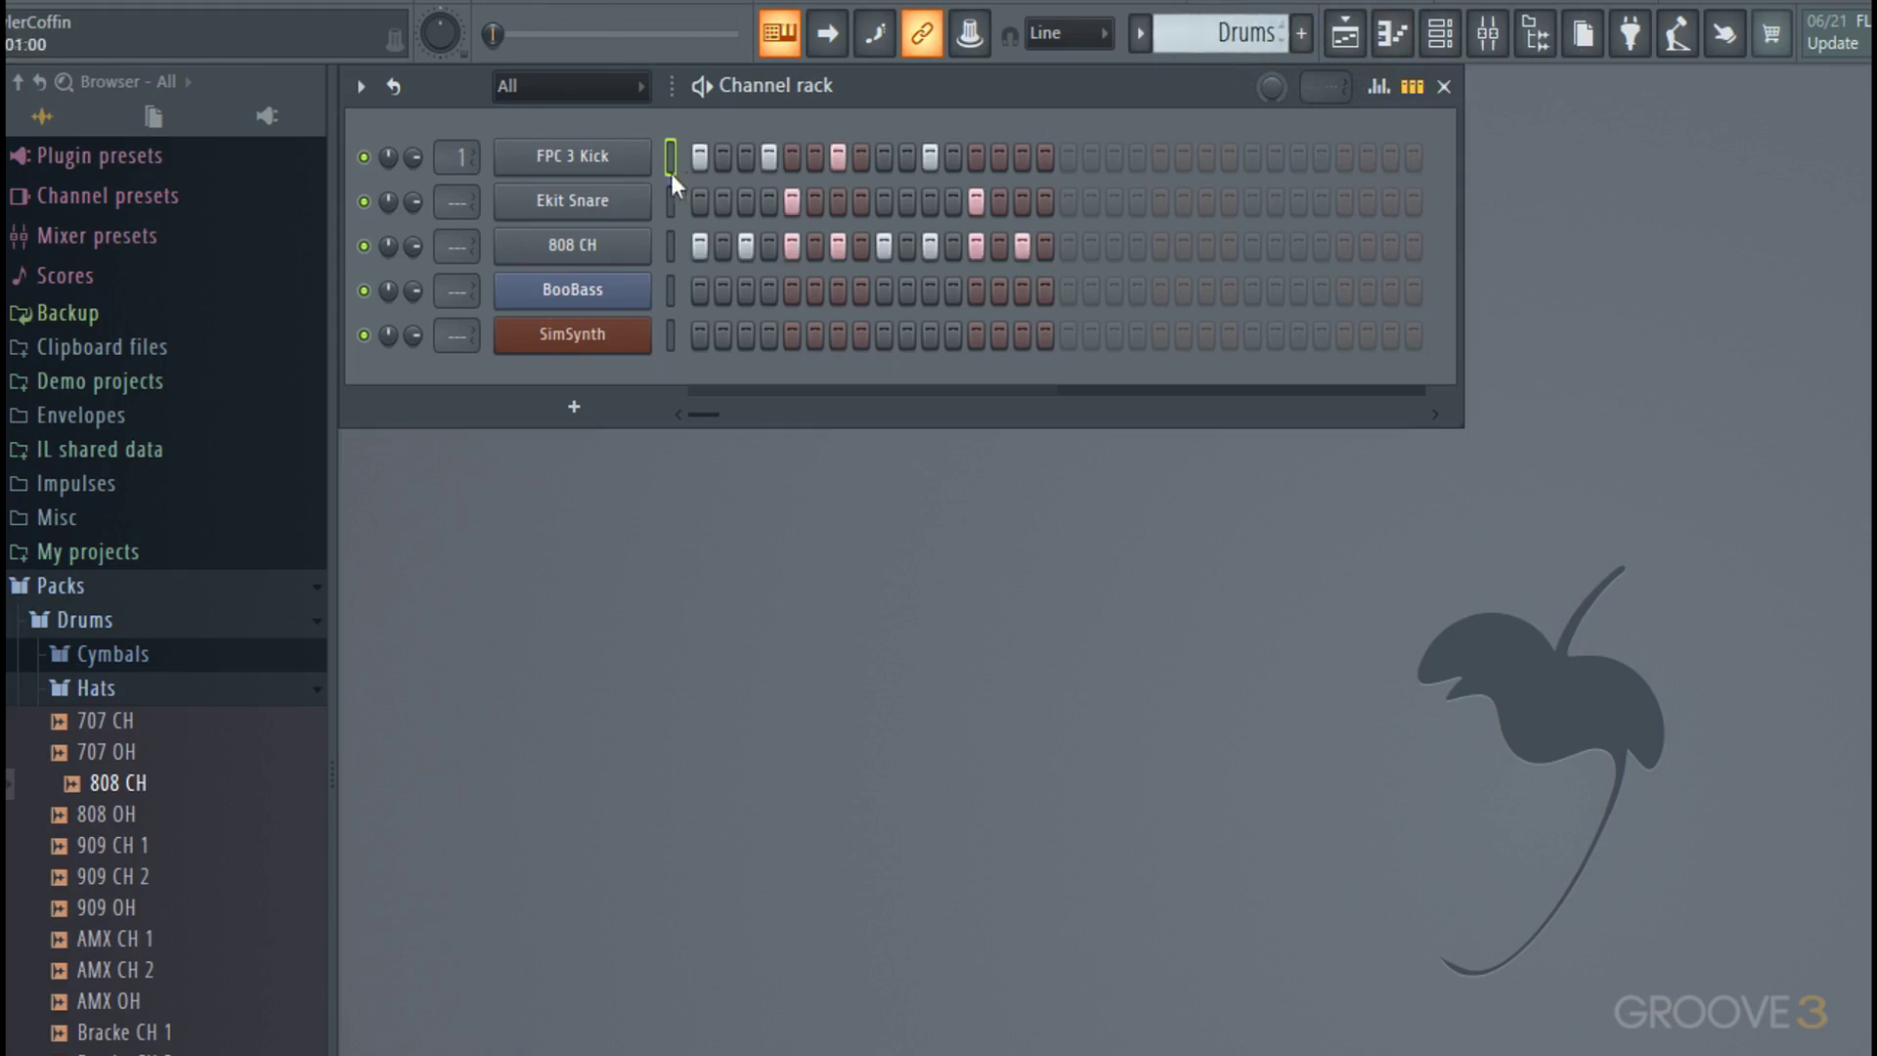
pyautogui.rightClick(594, 170)
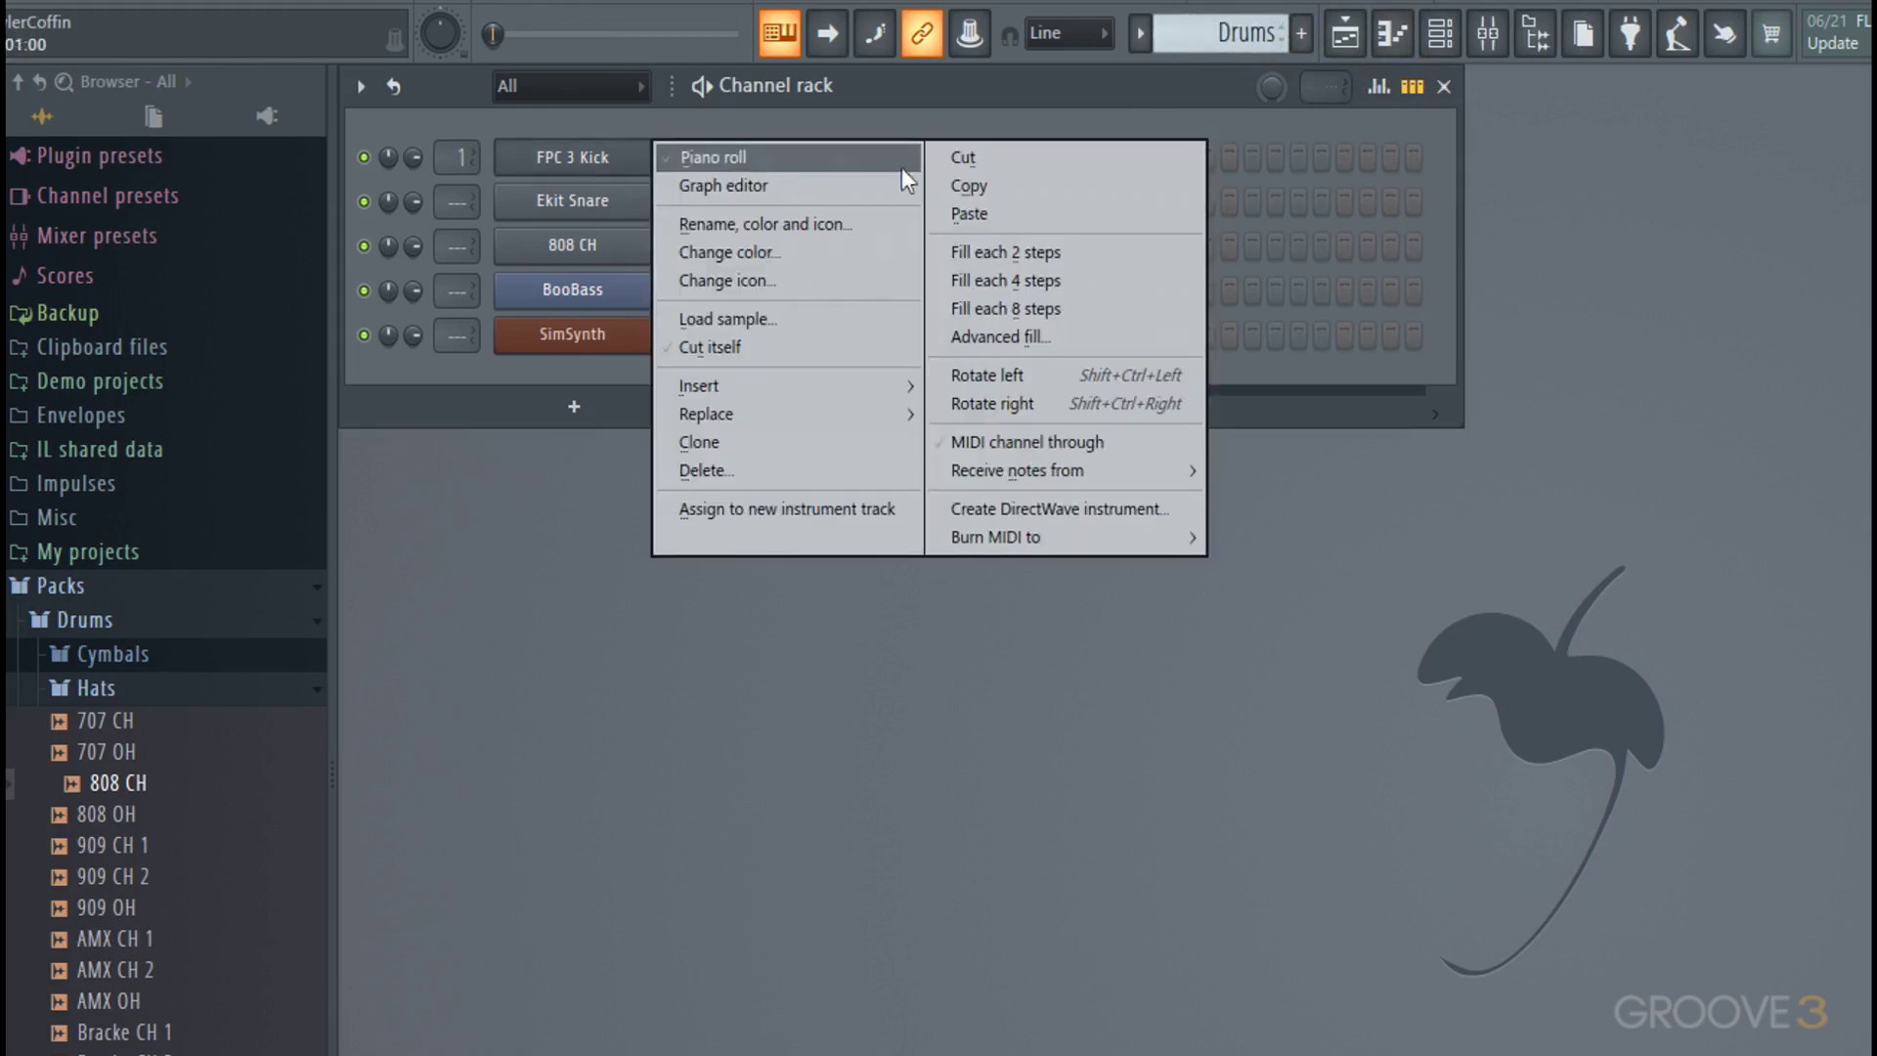
pyautogui.click(978, 183)
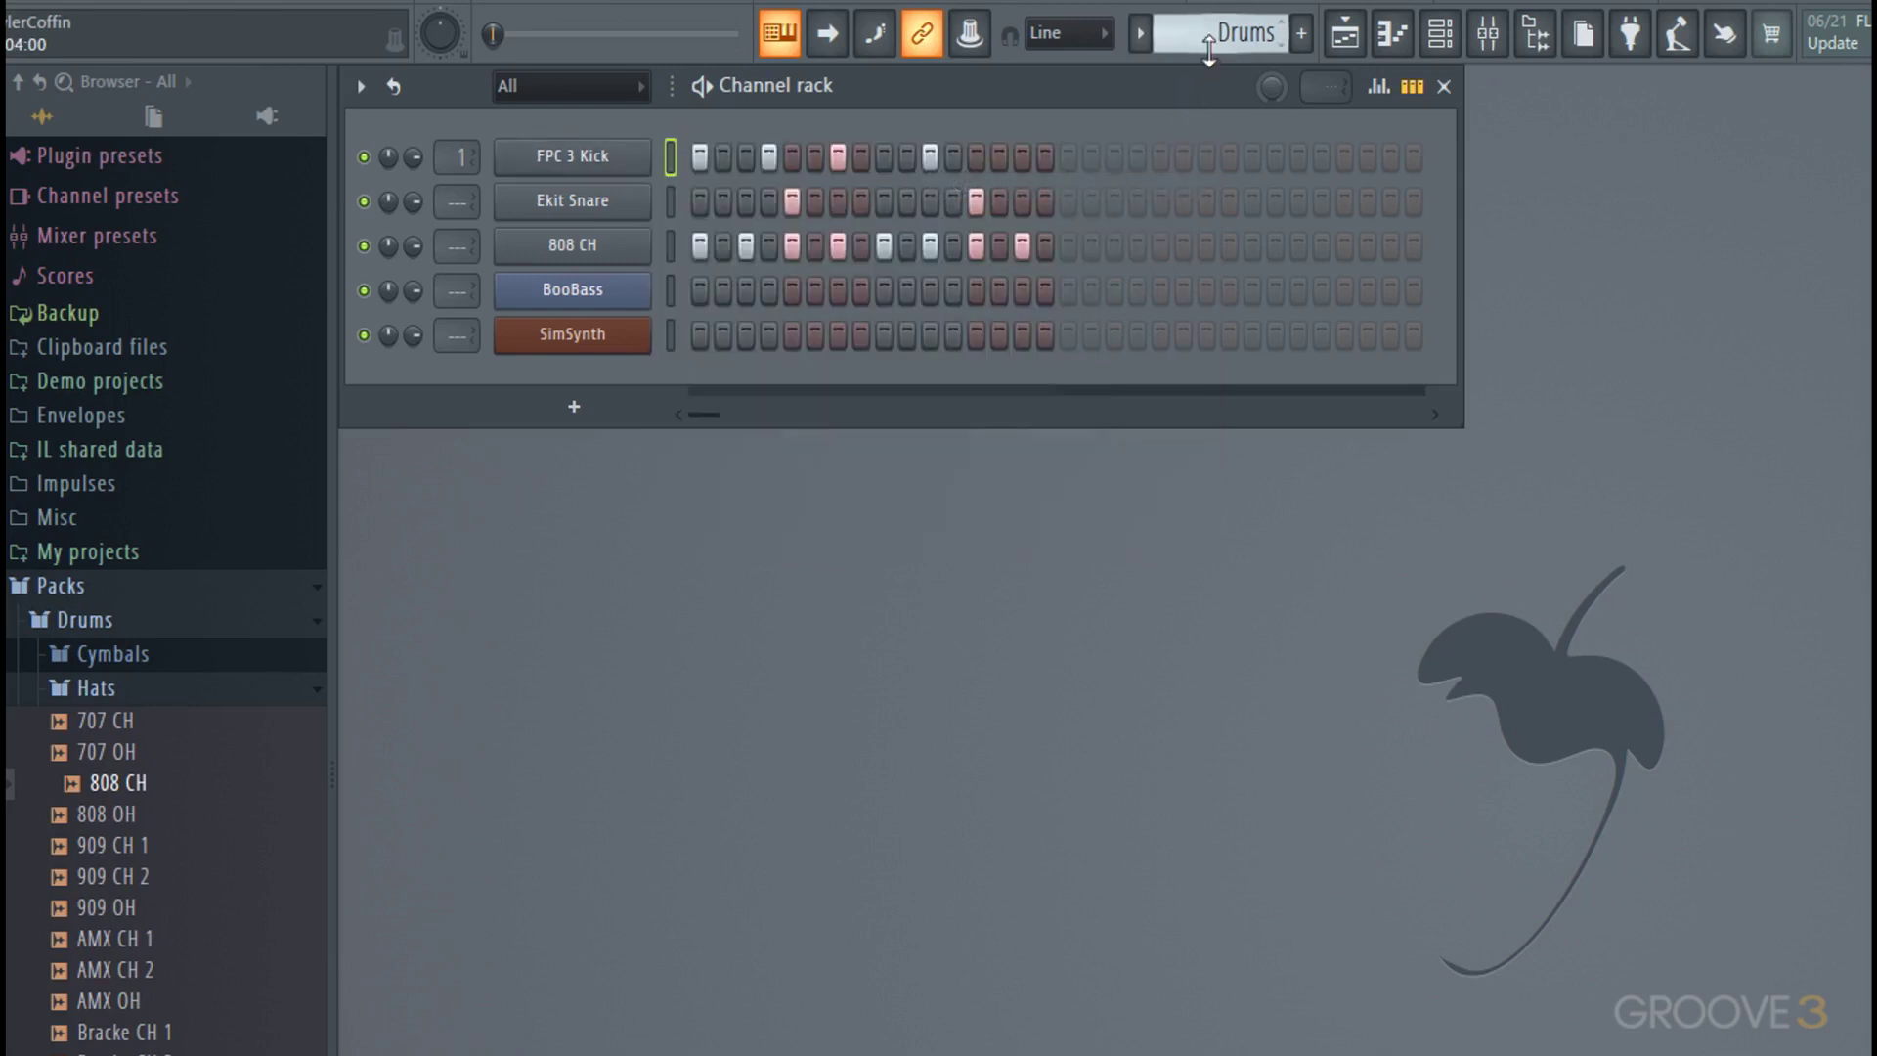
pyautogui.scroll(-1, 1222, 32)
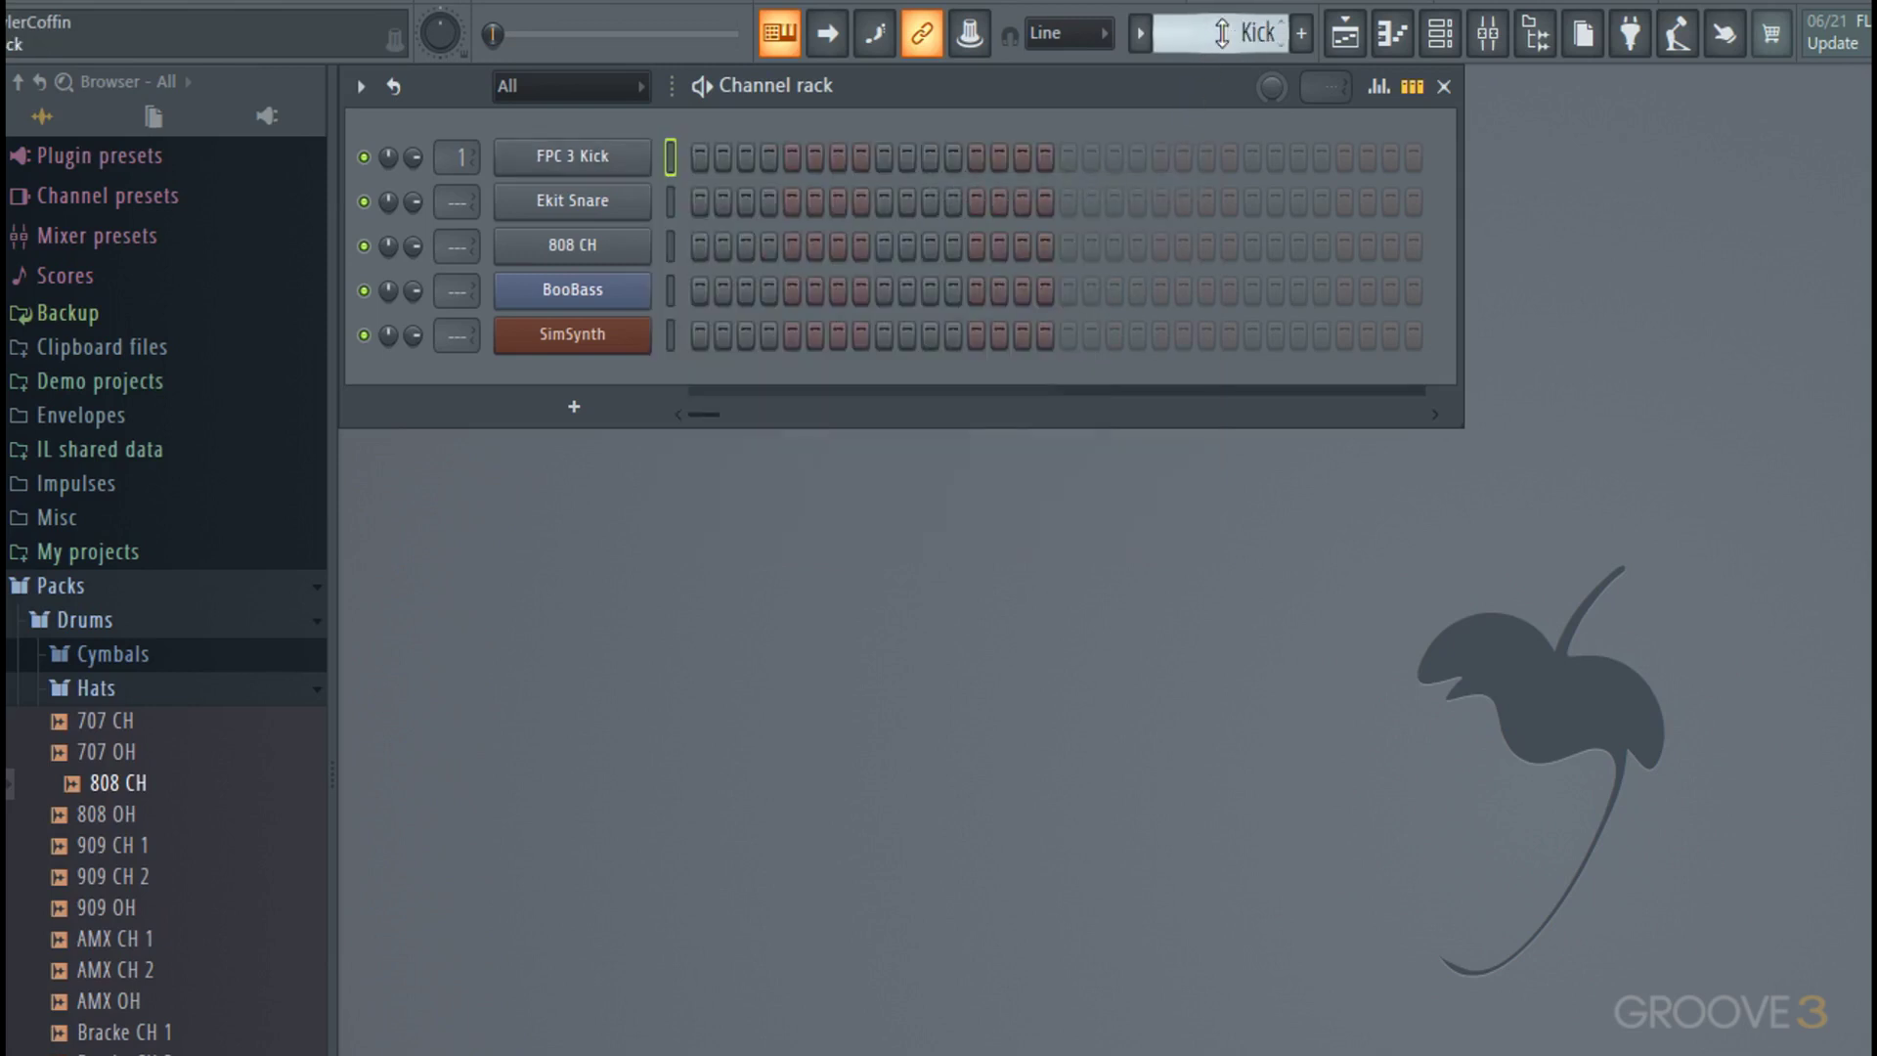
pyautogui.click(1143, 33)
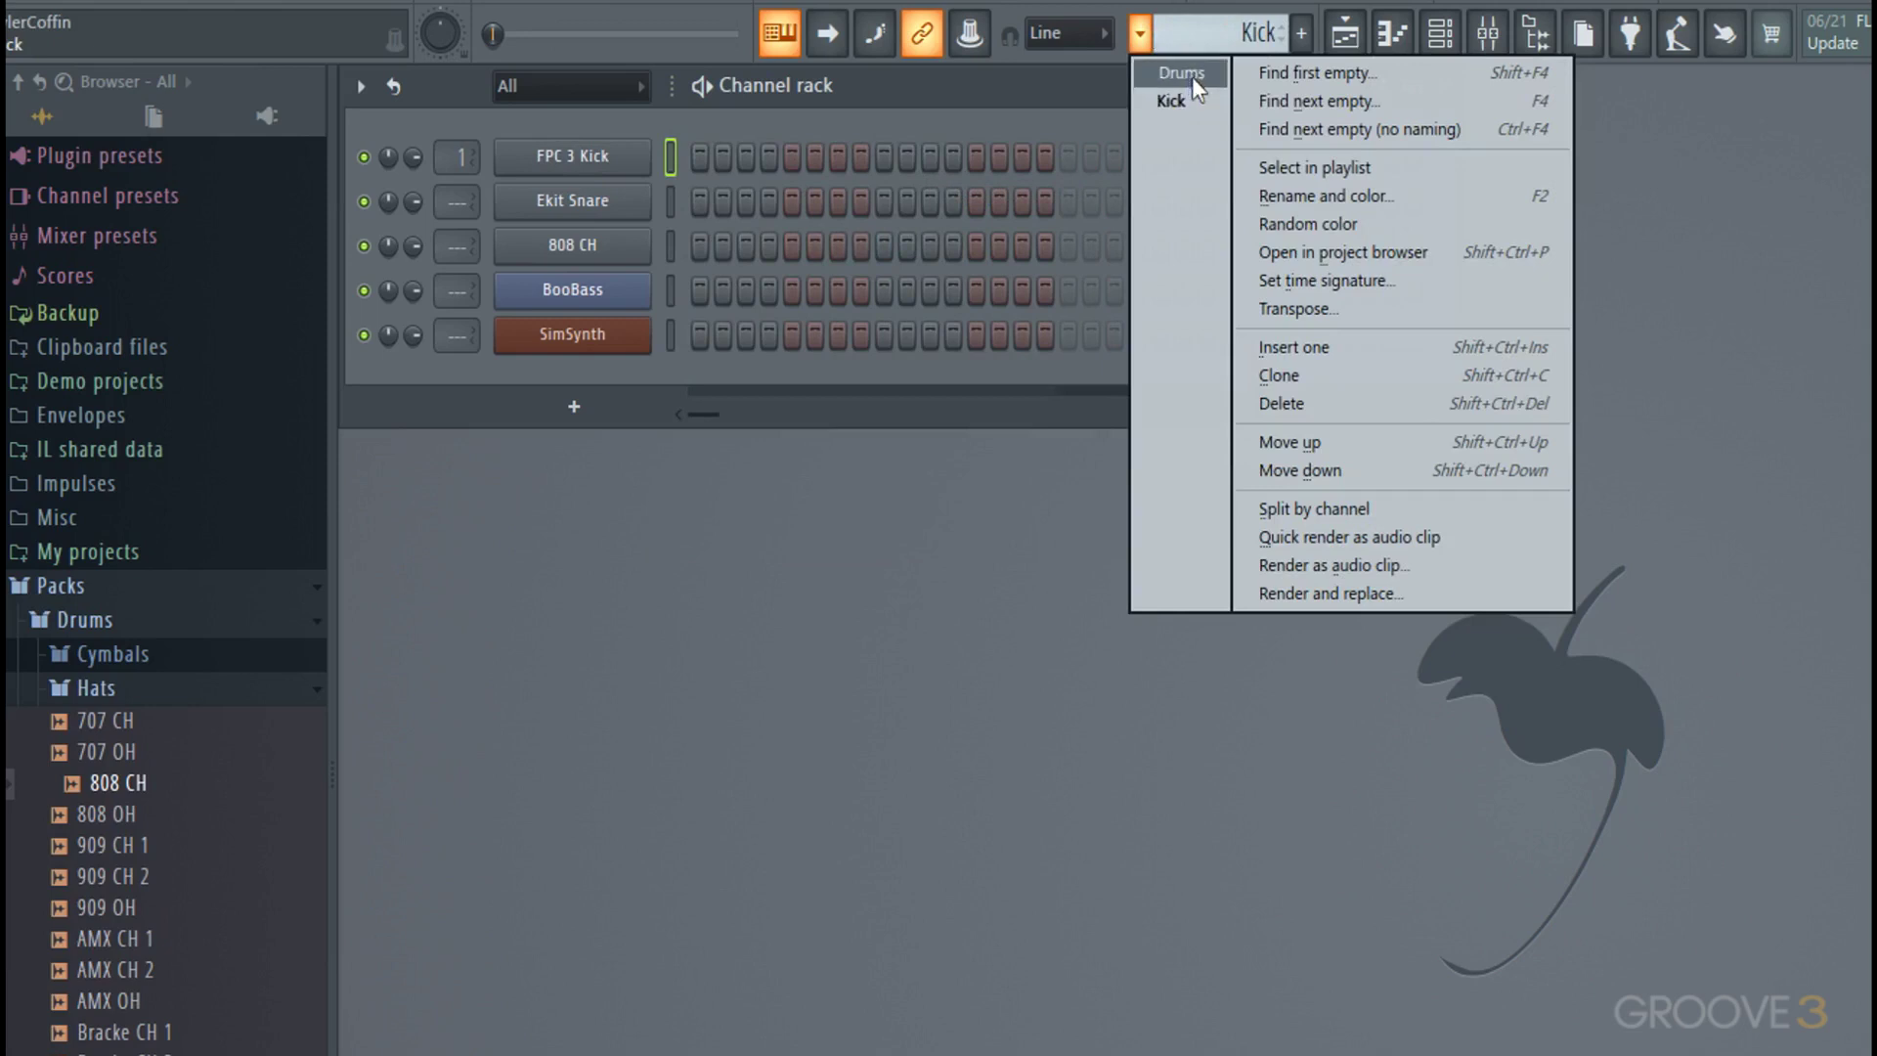
pyautogui.click(1212, 32)
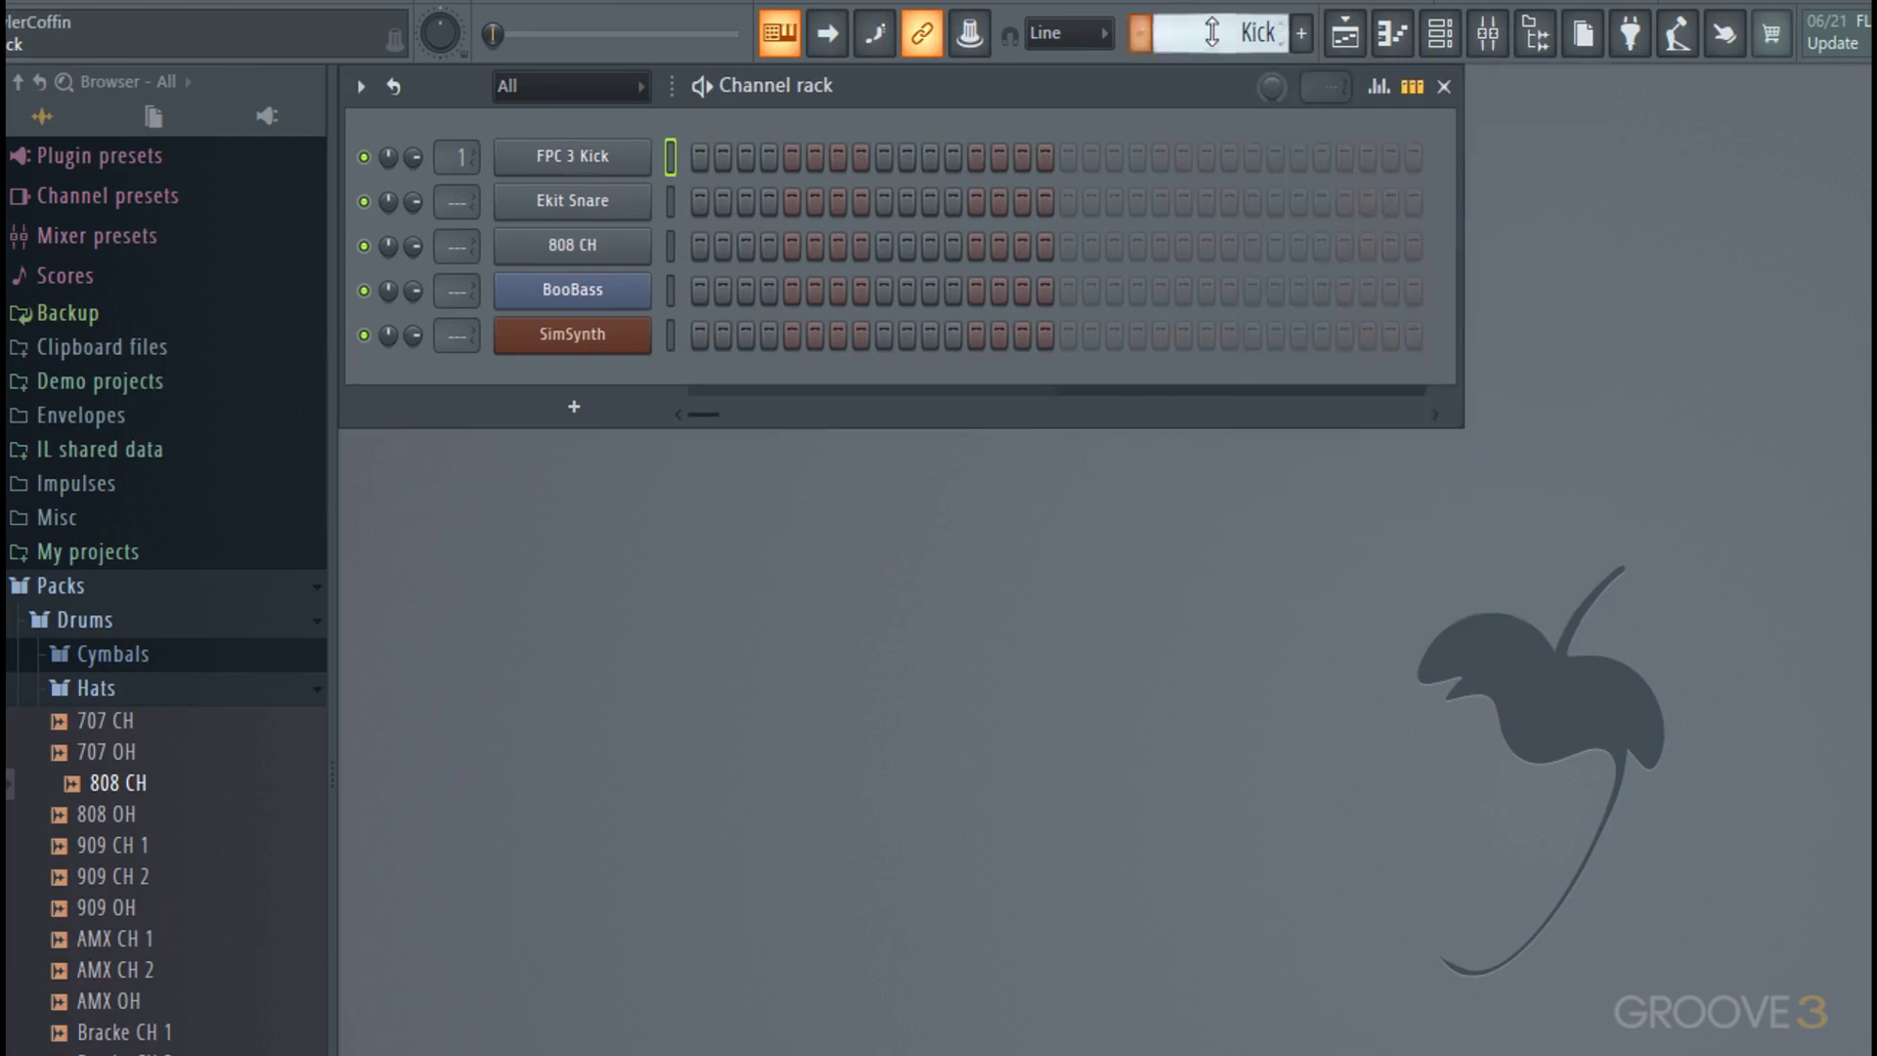
pyautogui.rightClick(614, 154)
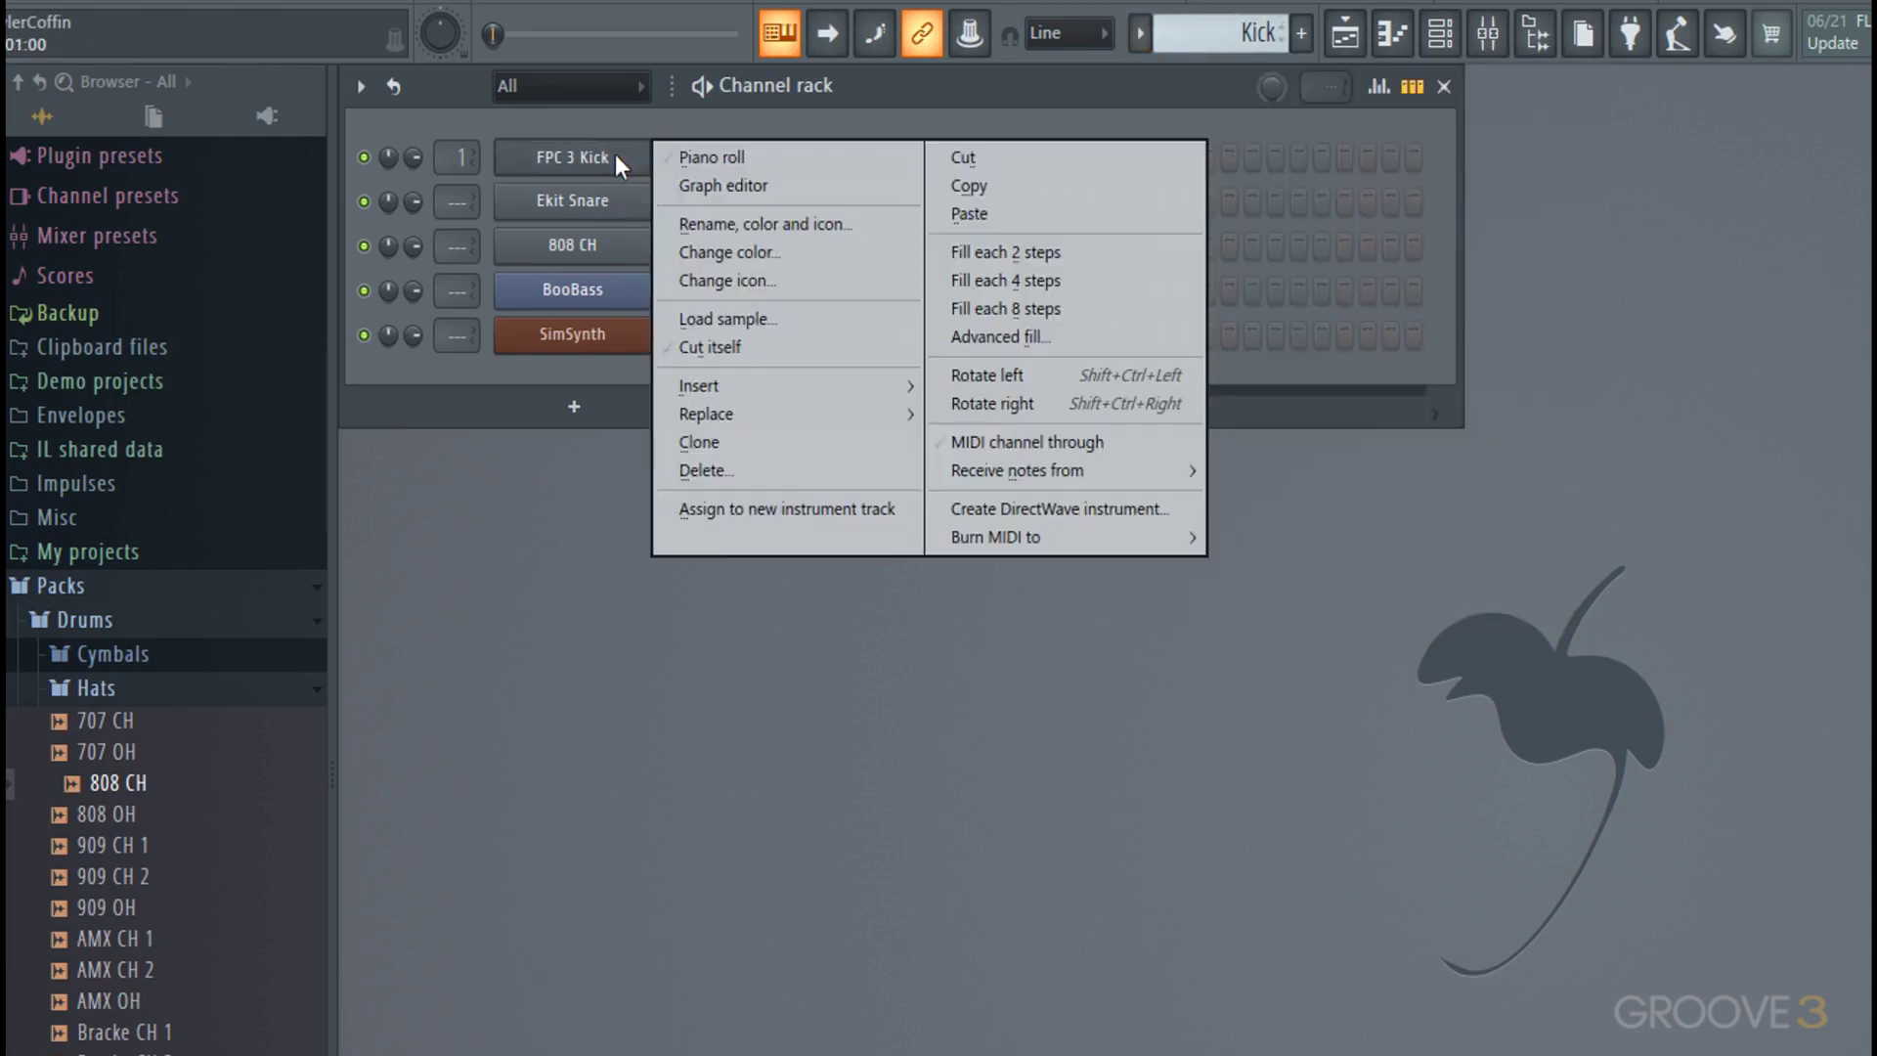
pyautogui.click(940, 214)
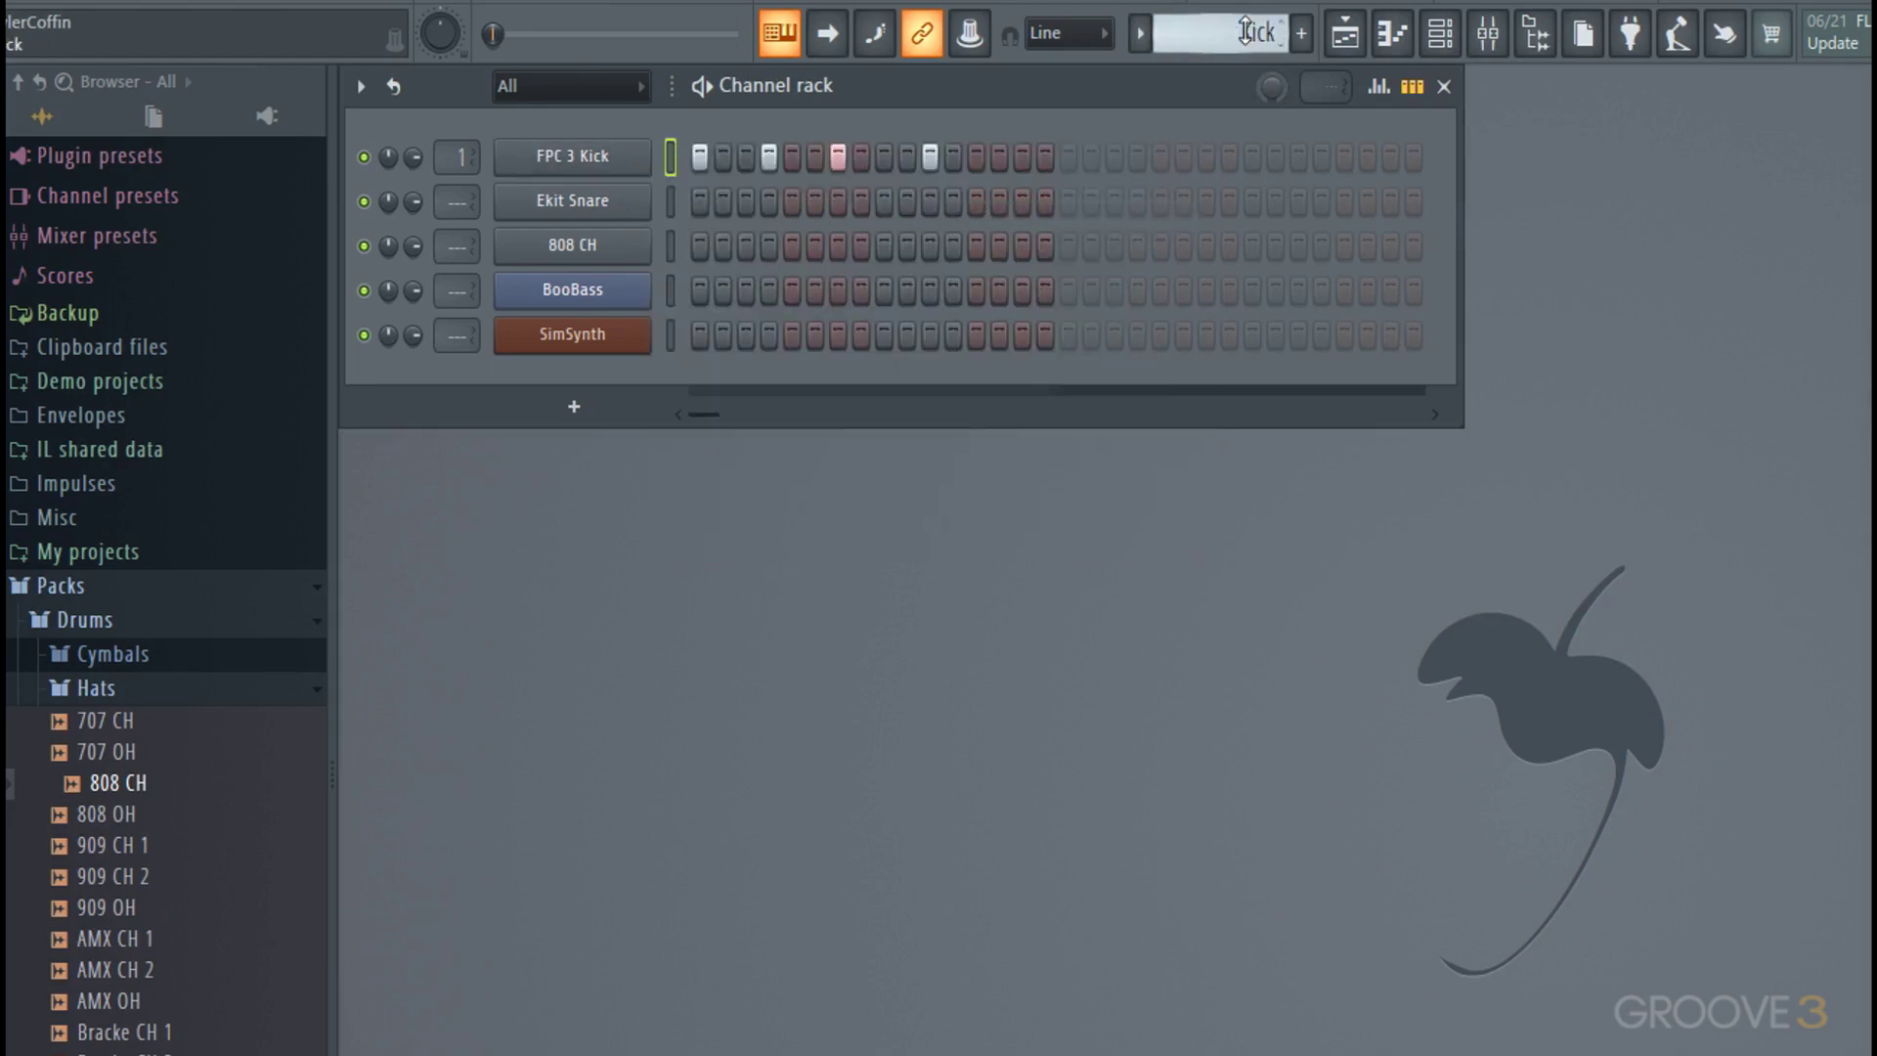
# - Add a new pattern named Snare and activate Ekit Snare steps 5 and 13 in it
pyautogui.click(1304, 34)
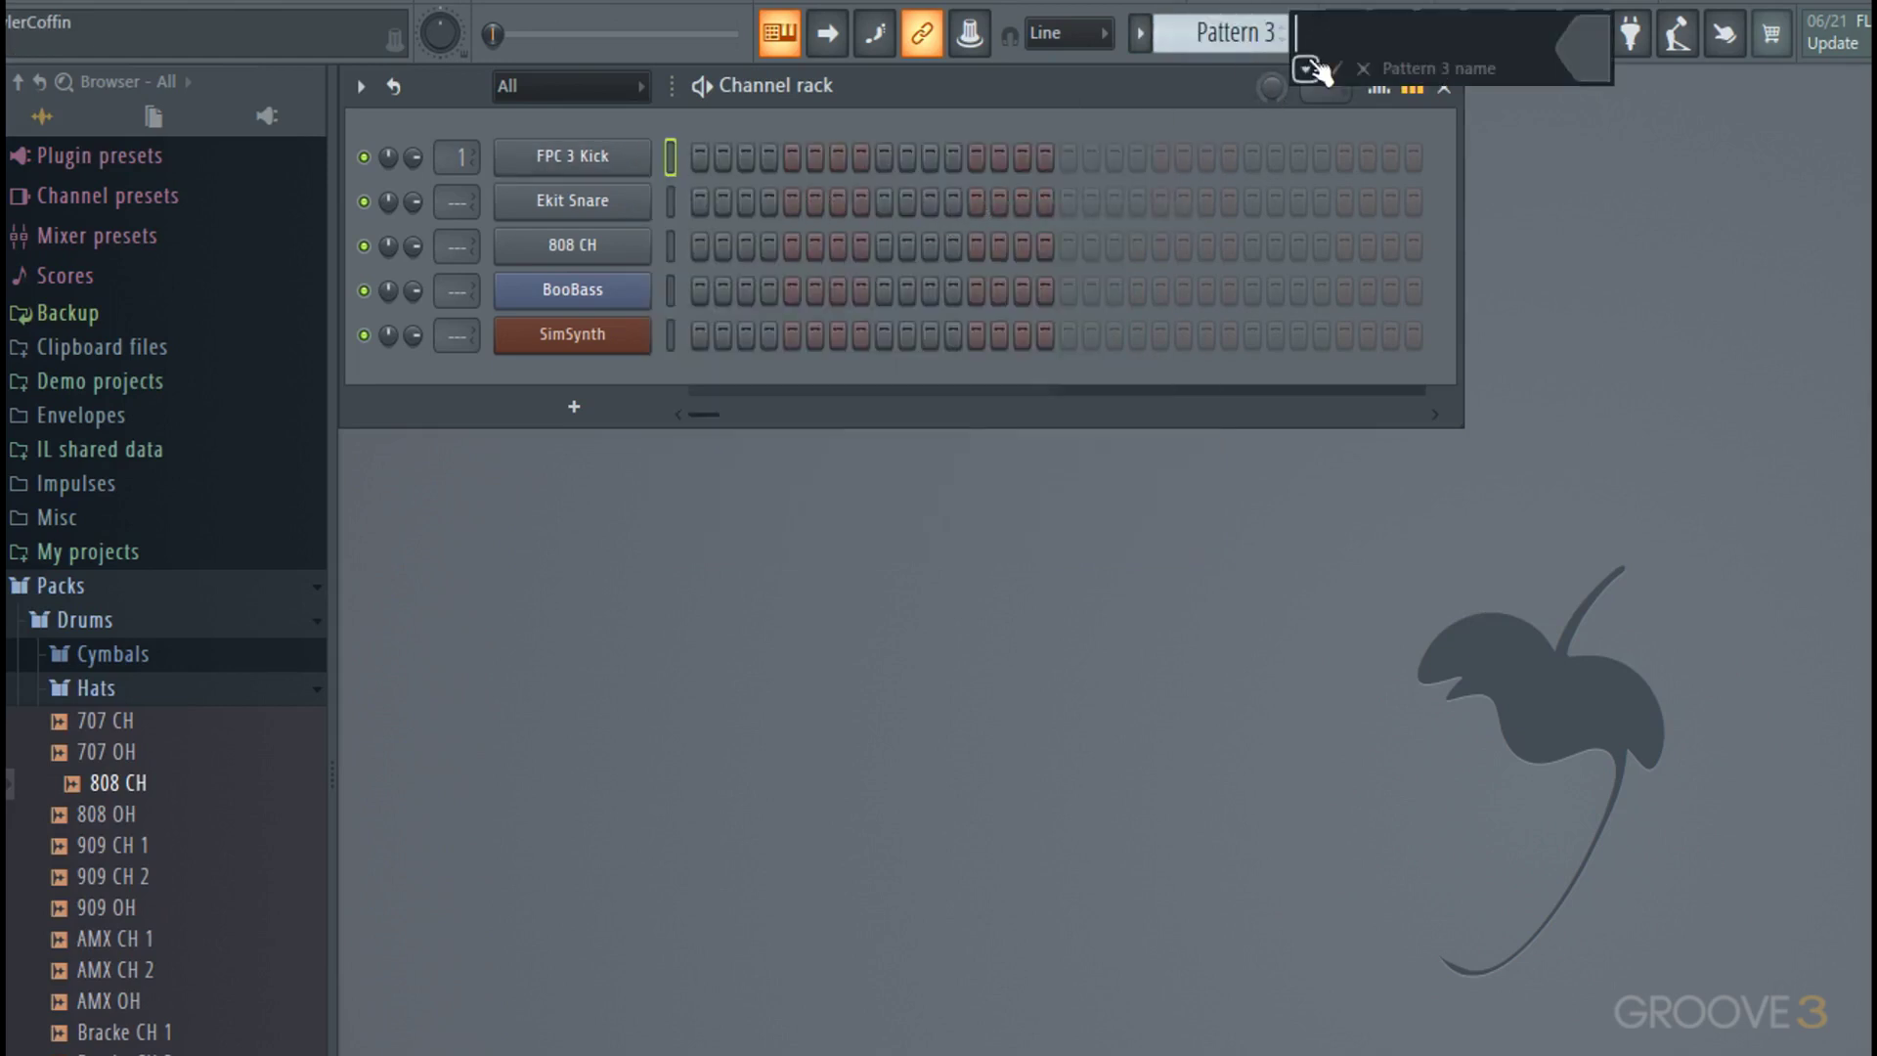
pyautogui.click(1305, 68)
pyautogui.click(1547, 129)
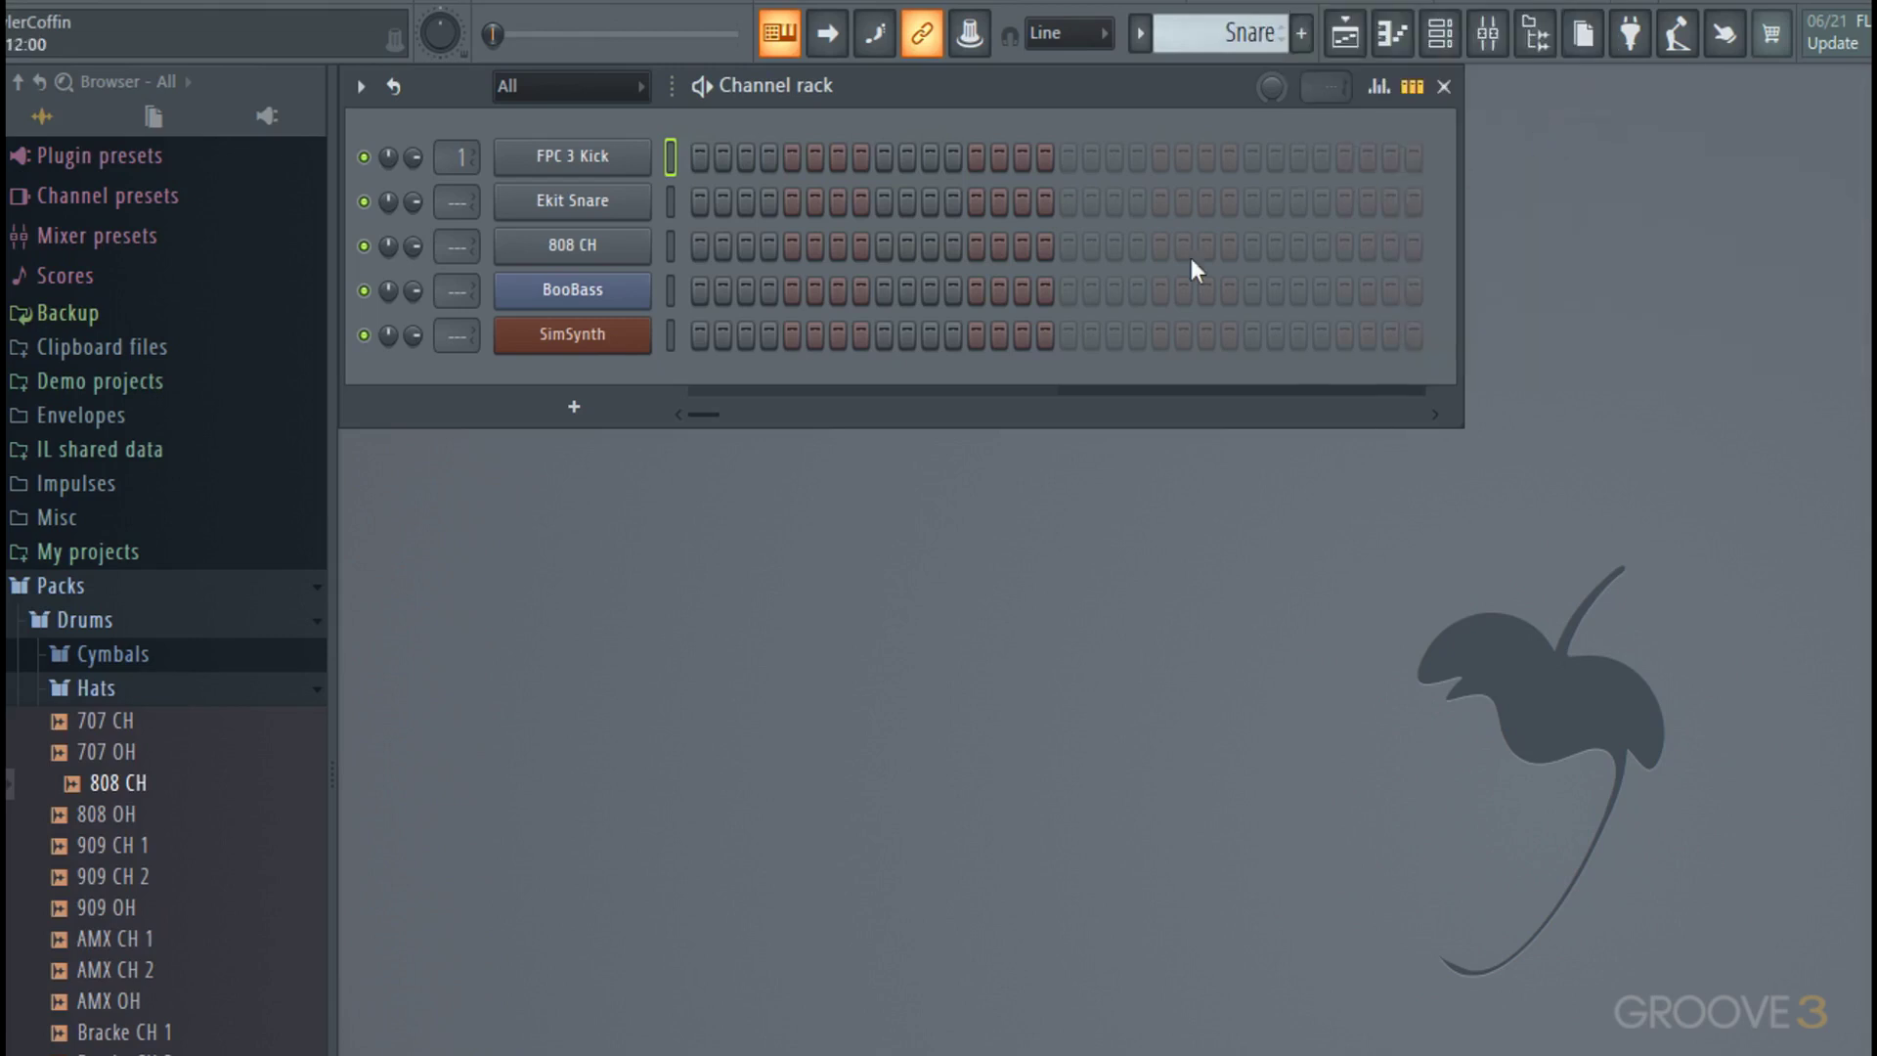
pyautogui.click(794, 202)
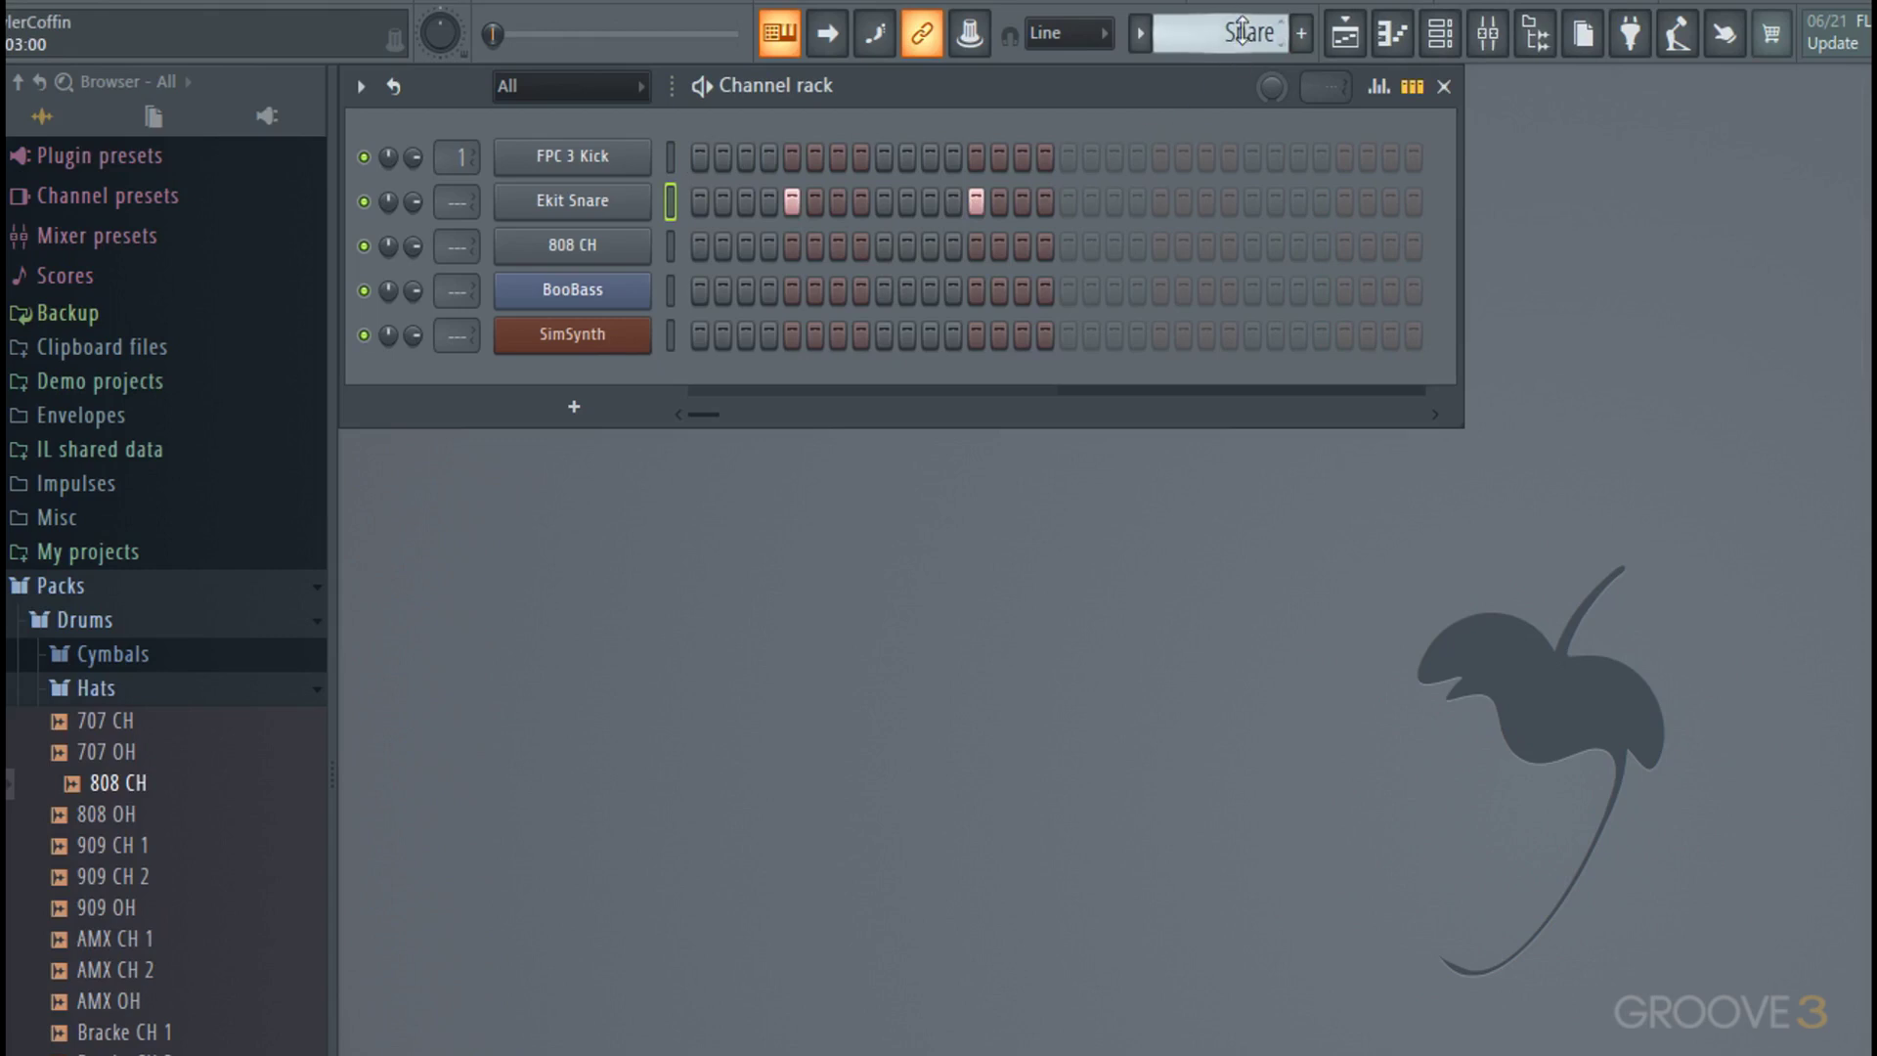
# - Add another new pattern and give it the suggested name Hat
pyautogui.click(1301, 33)
pyautogui.click(1305, 68)
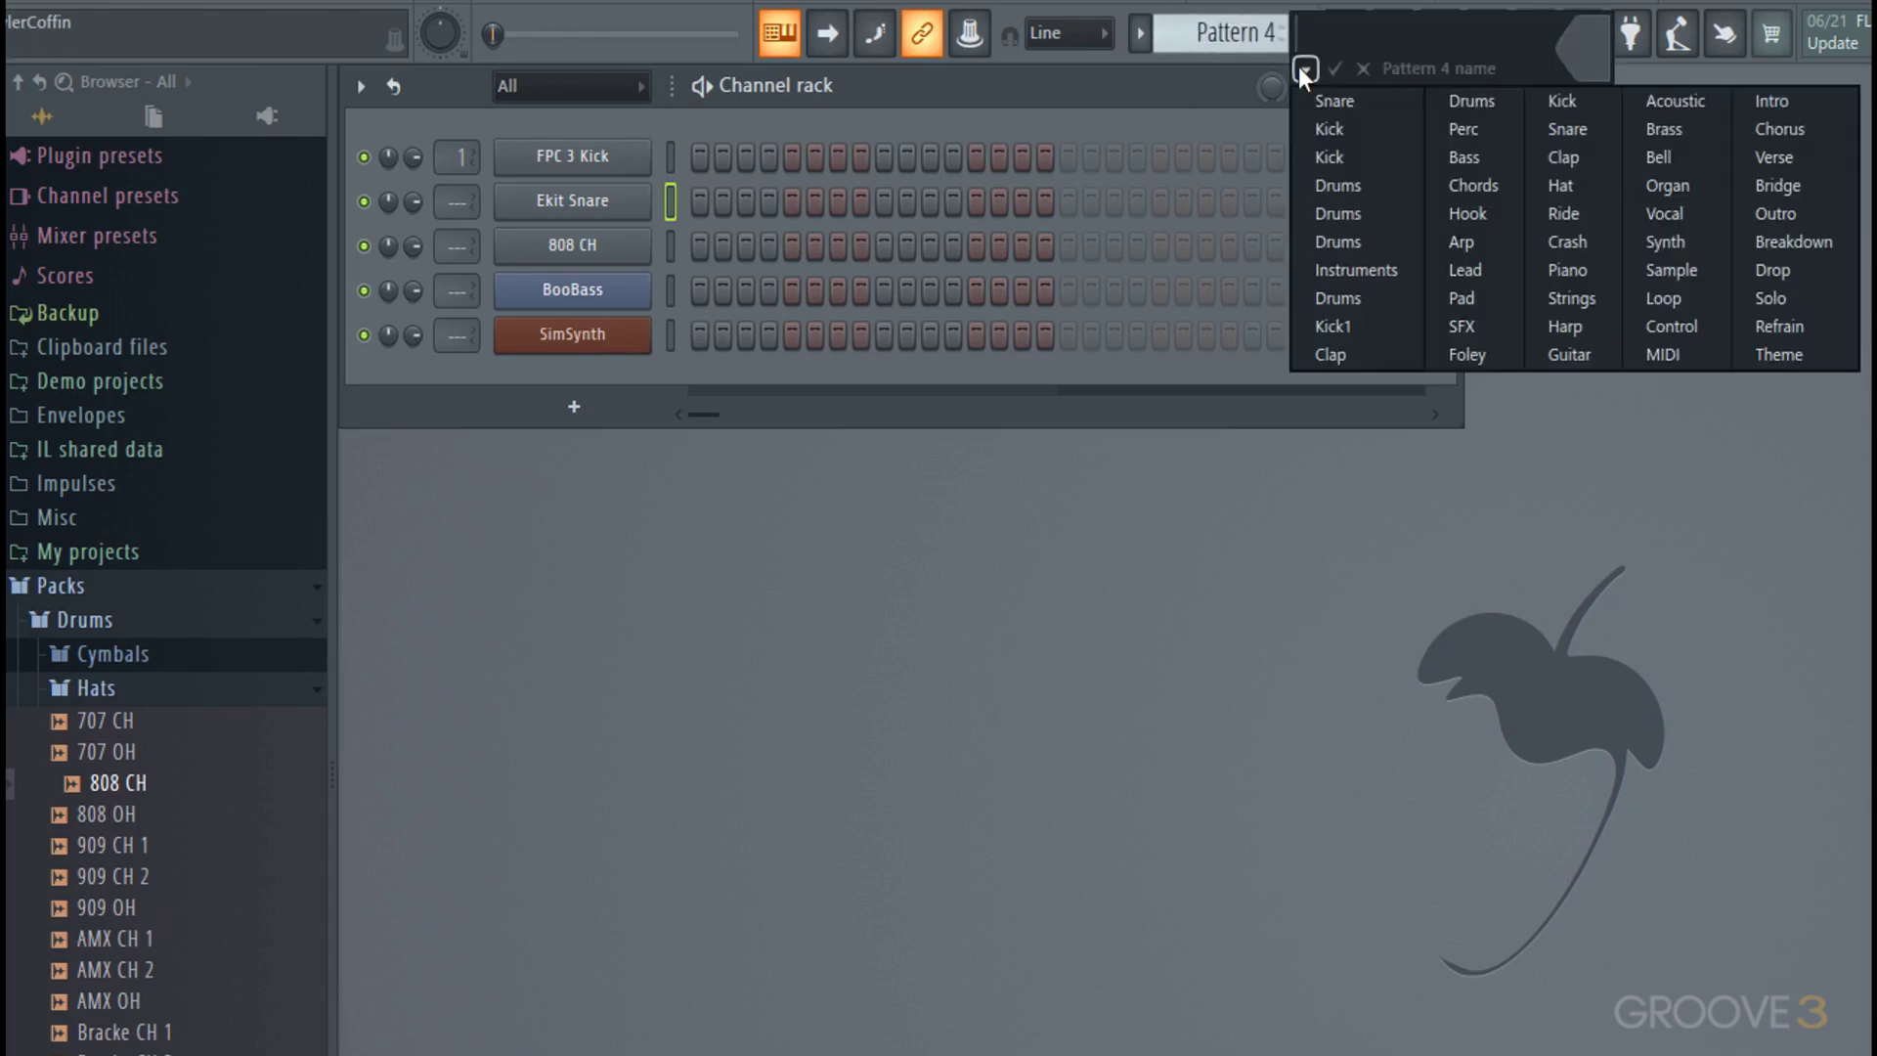
pyautogui.click(1561, 186)
# - Return to the Drums pattern, show the 808 CH step velocities in the graph editor, and copy the 808 CH steps
pyautogui.scroll(-3, 1320, 84)
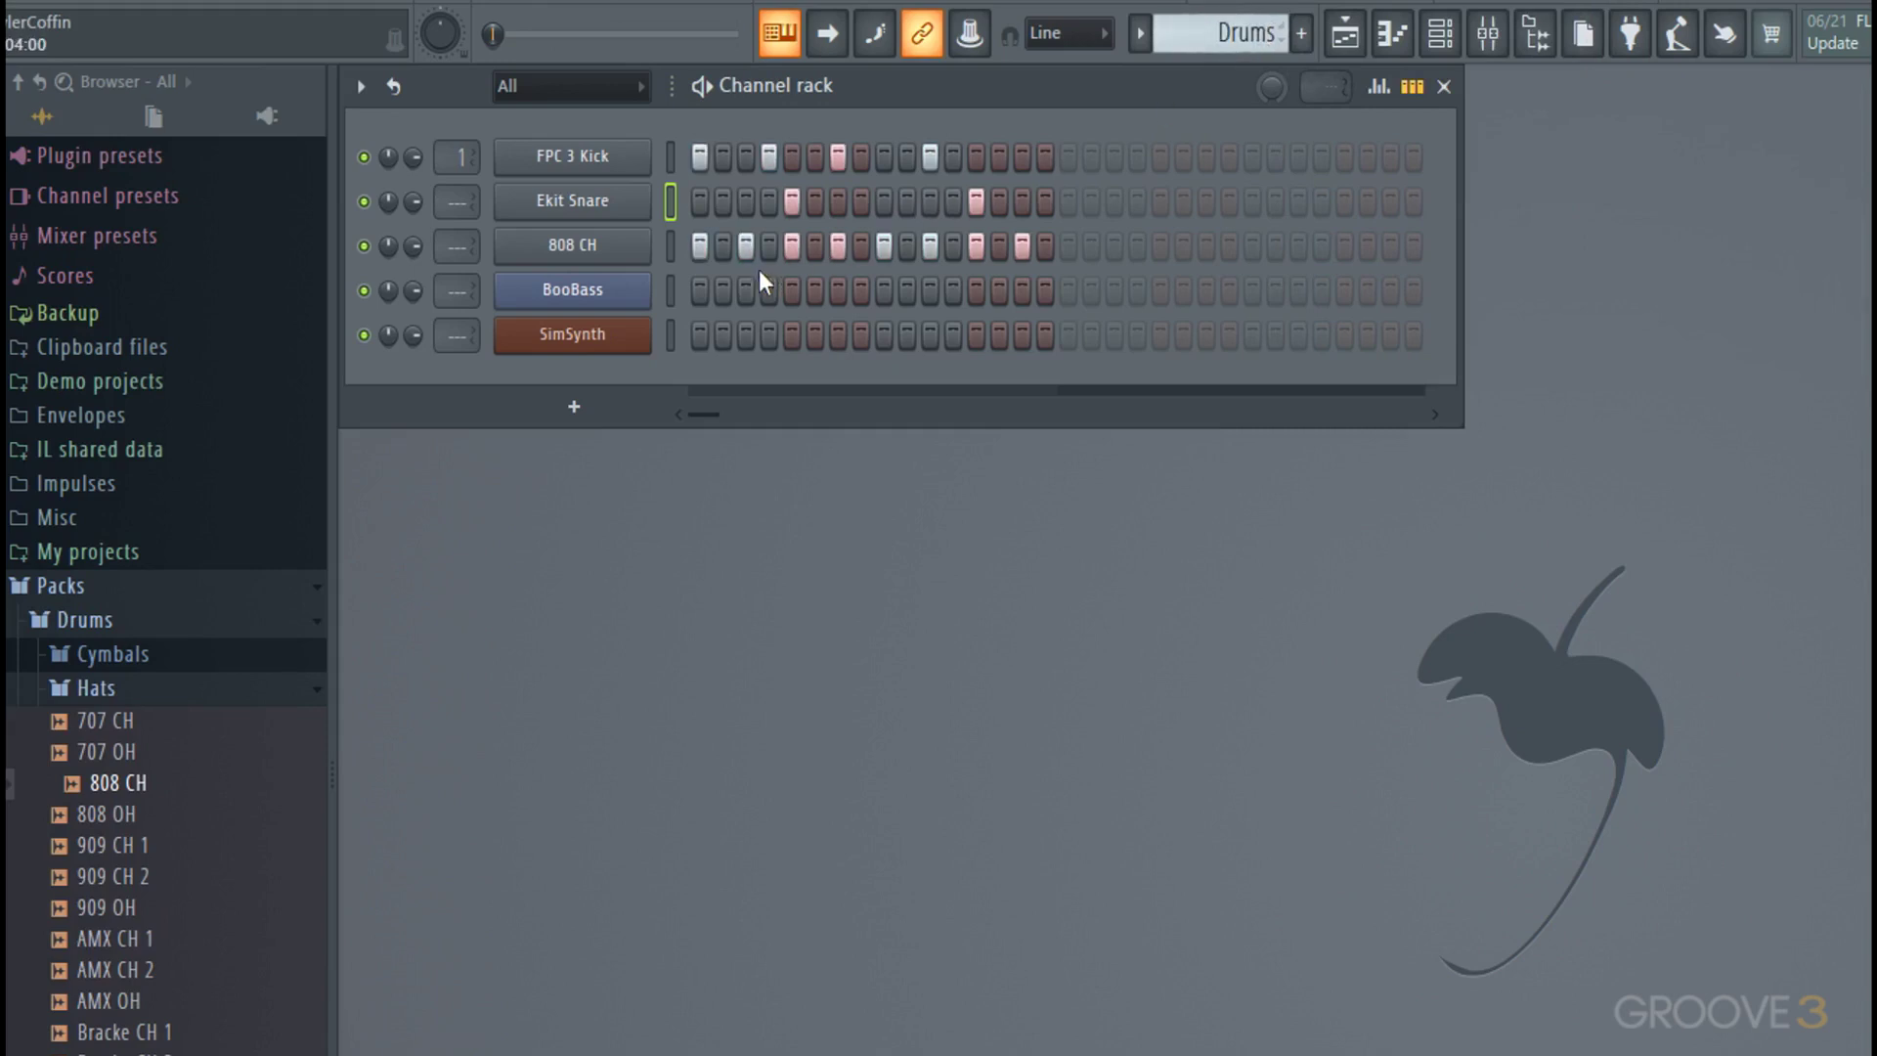
pyautogui.click(668, 248)
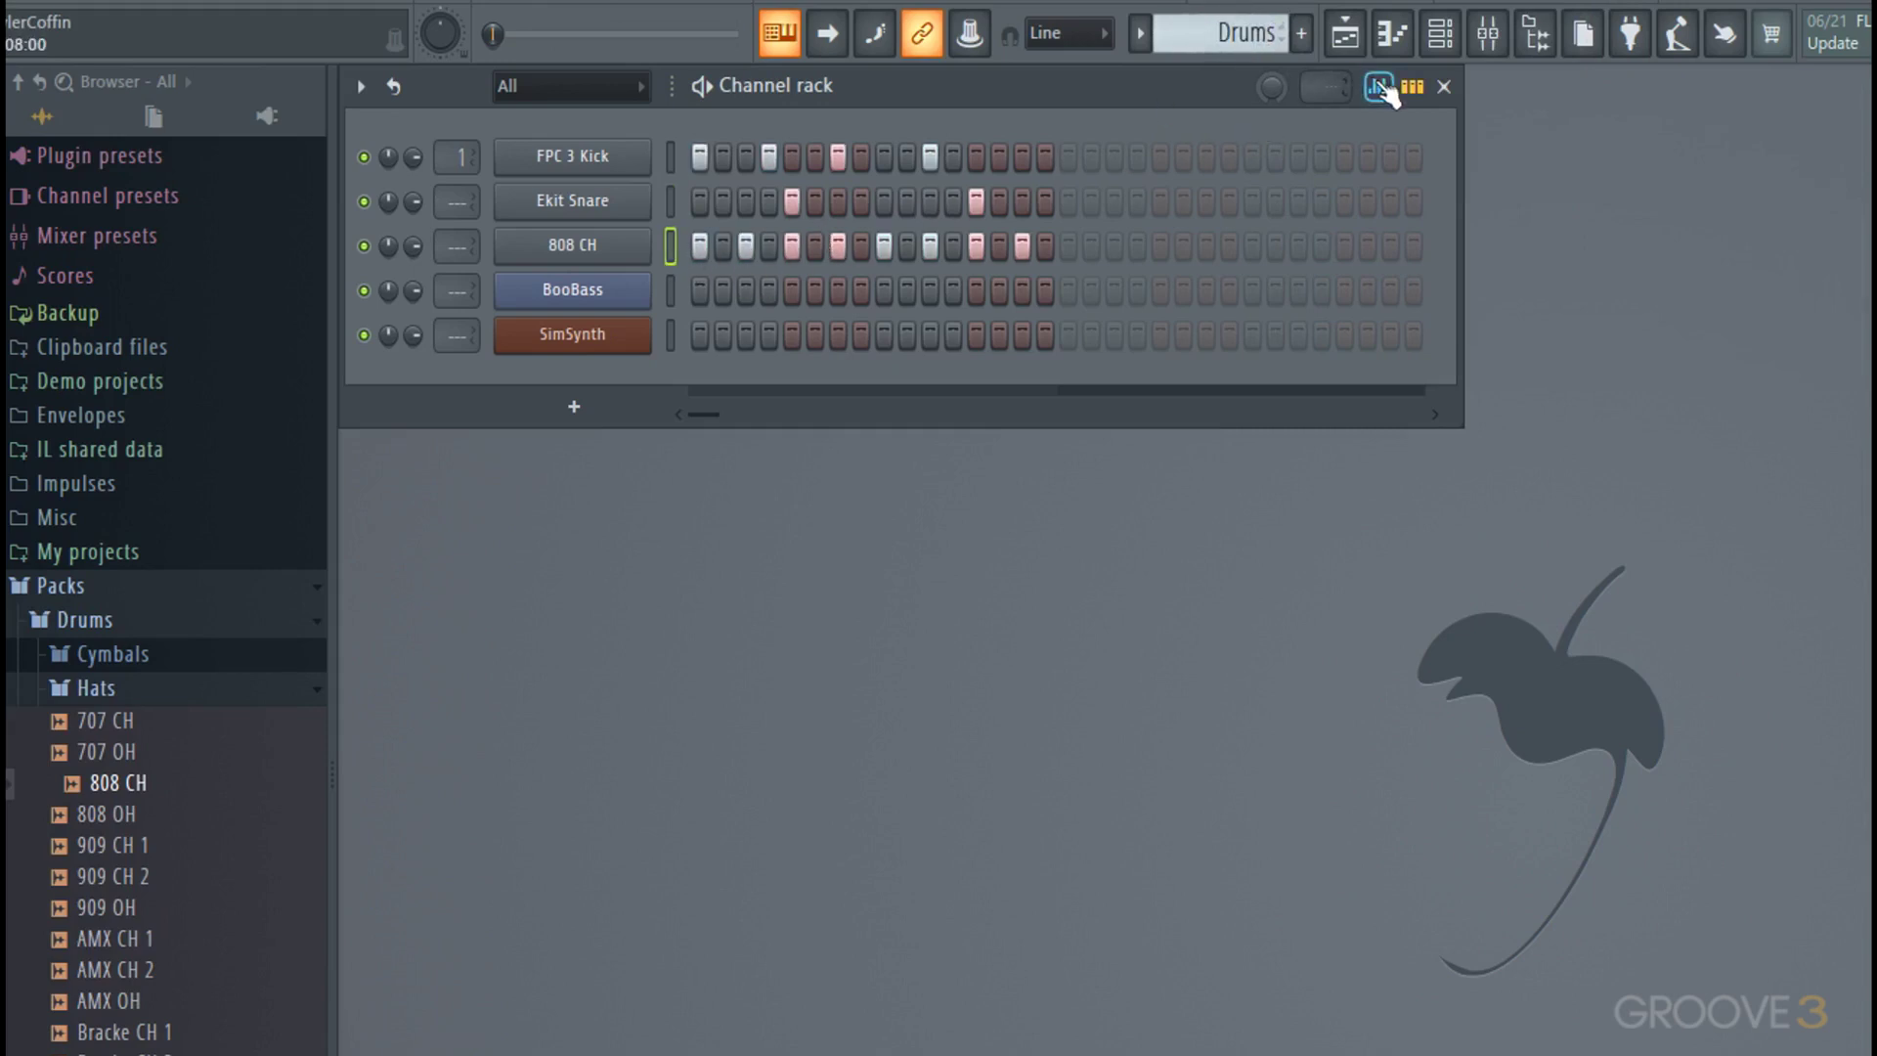
pyautogui.click(1379, 86)
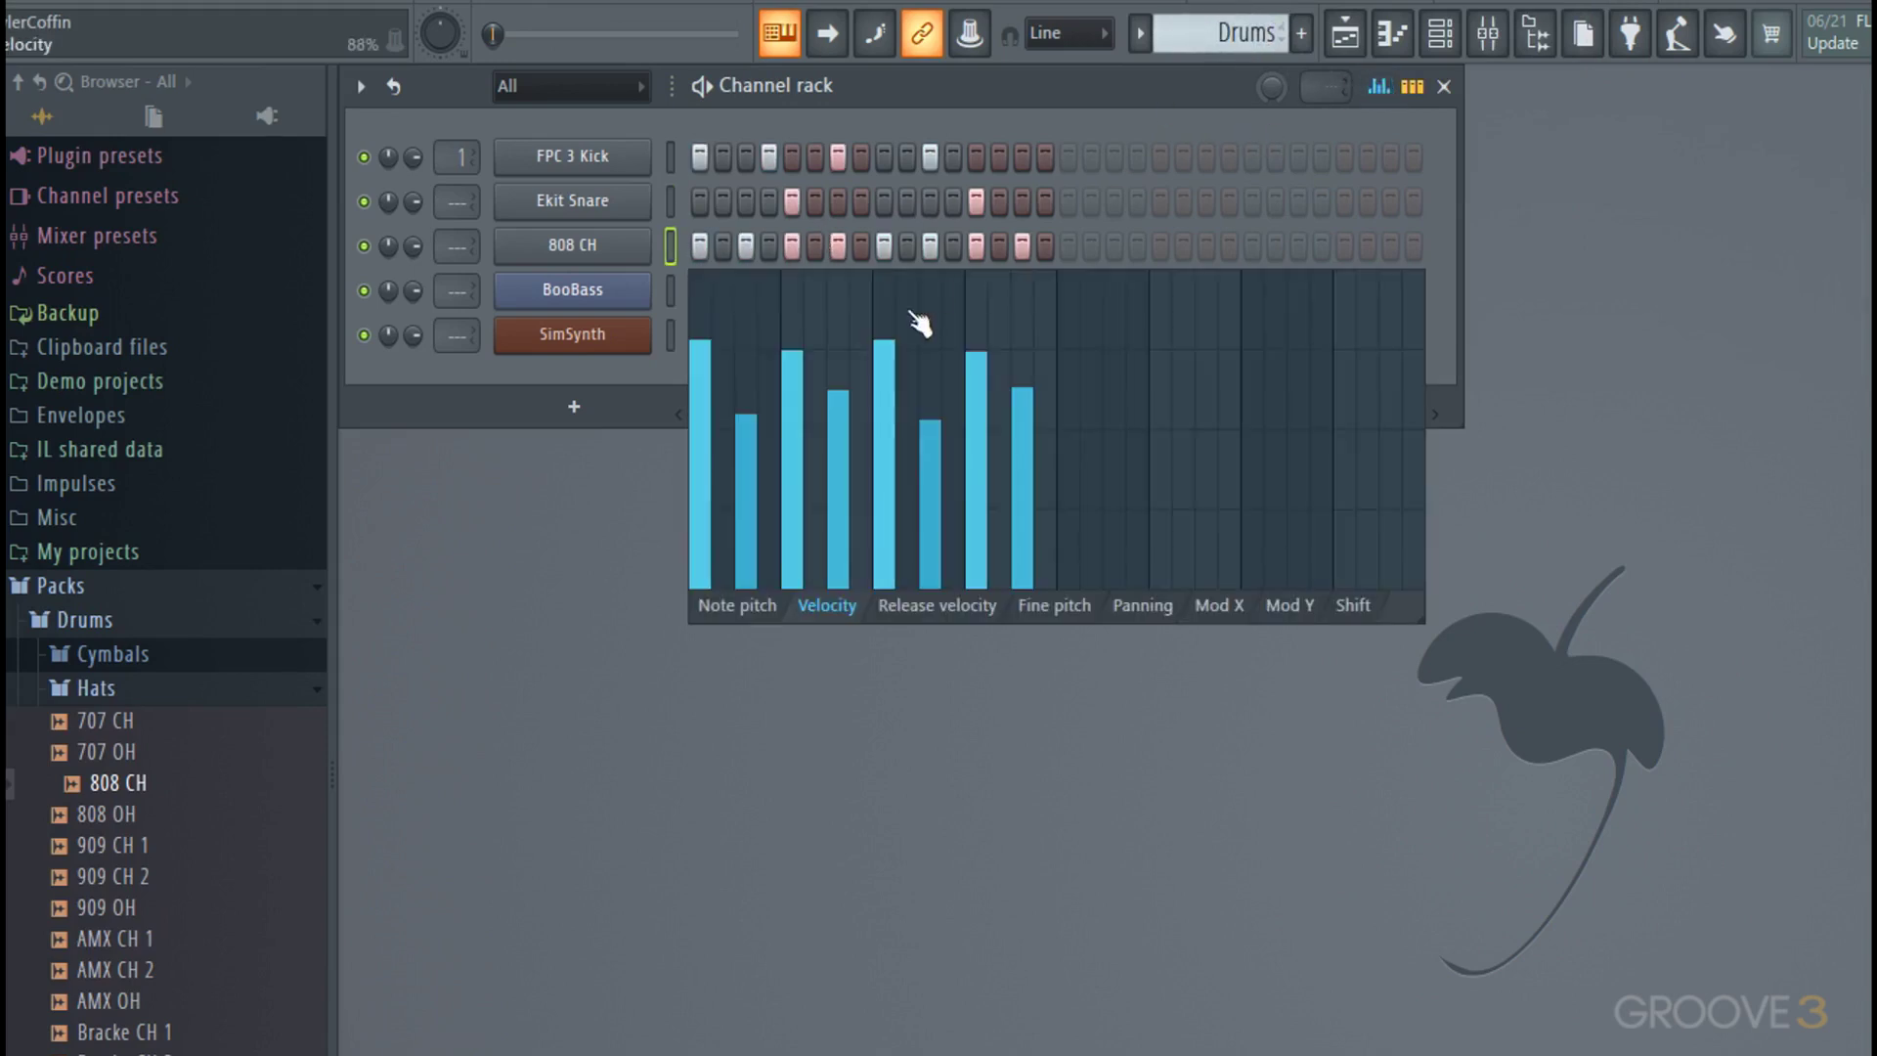
pyautogui.rightClick(618, 264)
pyautogui.click(1025, 297)
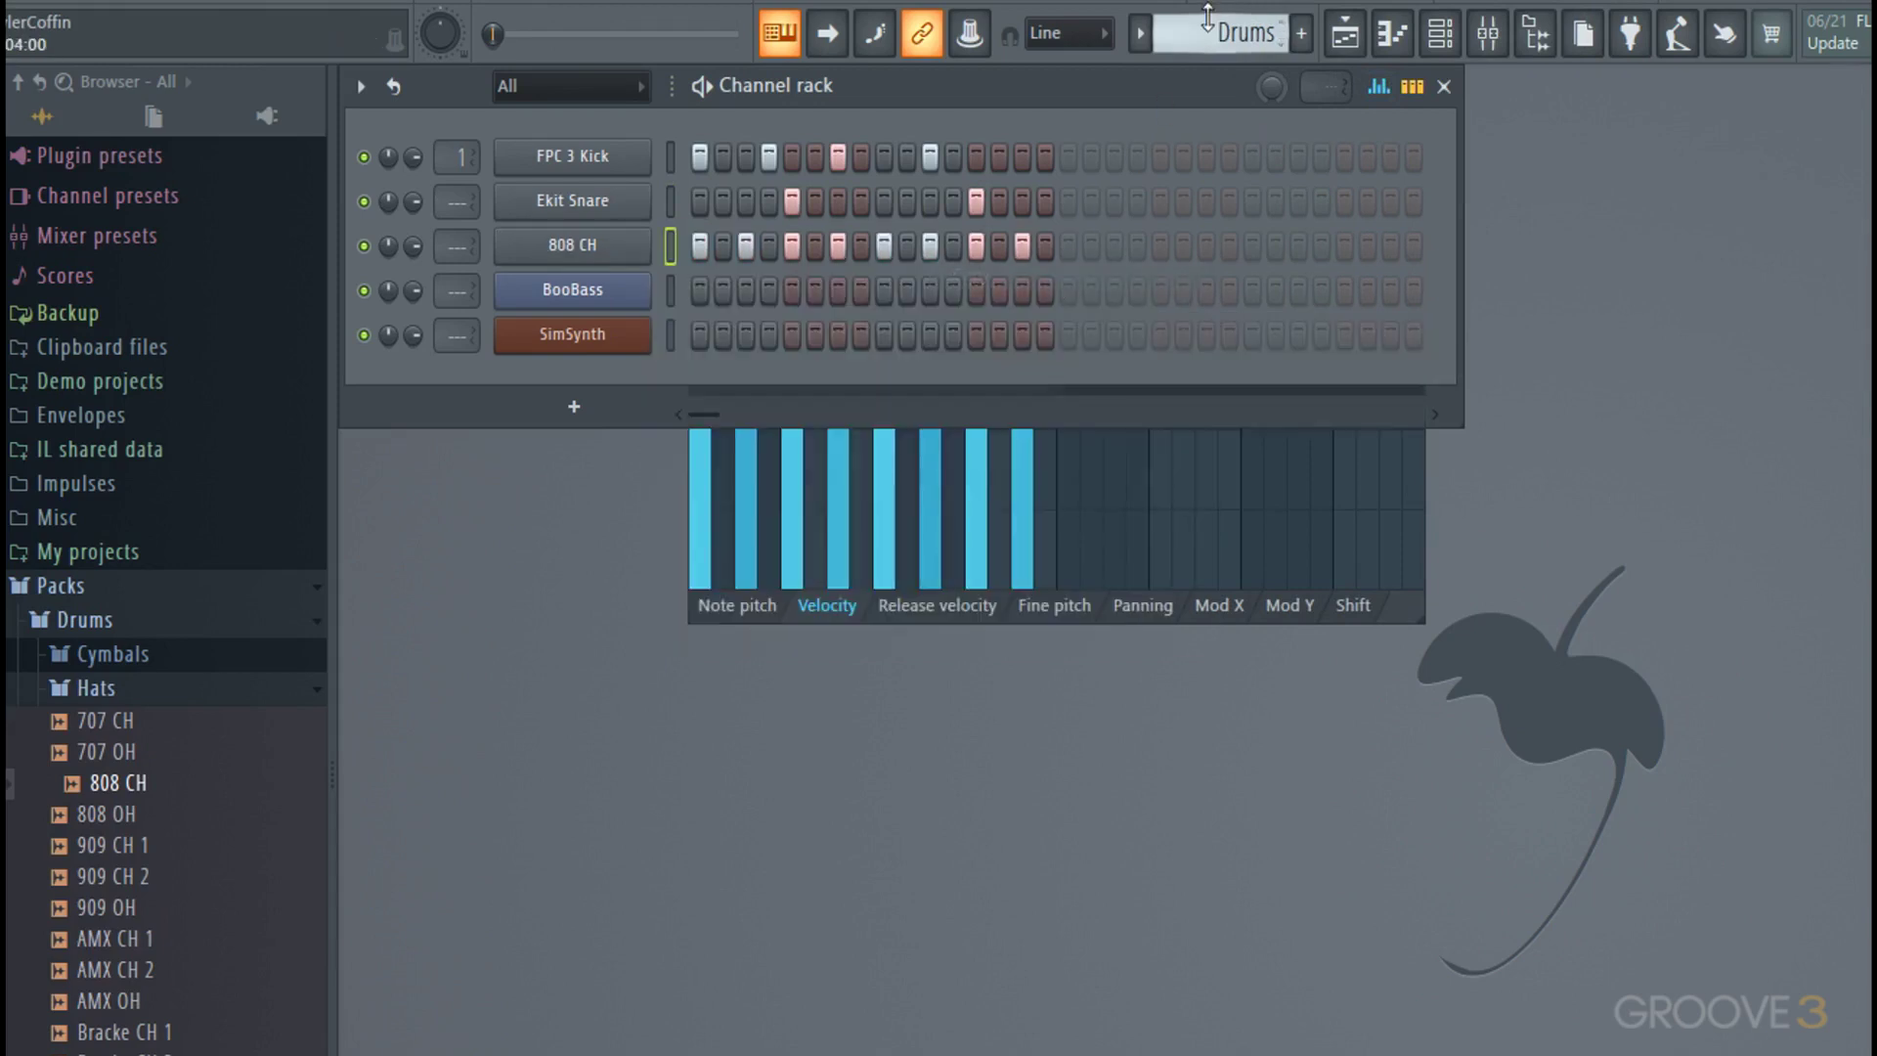
# - Paste the copied steps into the 808 CH channel of the Hat pattern, check their velocities, and close the graph editor
pyautogui.click(1208, 16)
pyautogui.click(1271, 127)
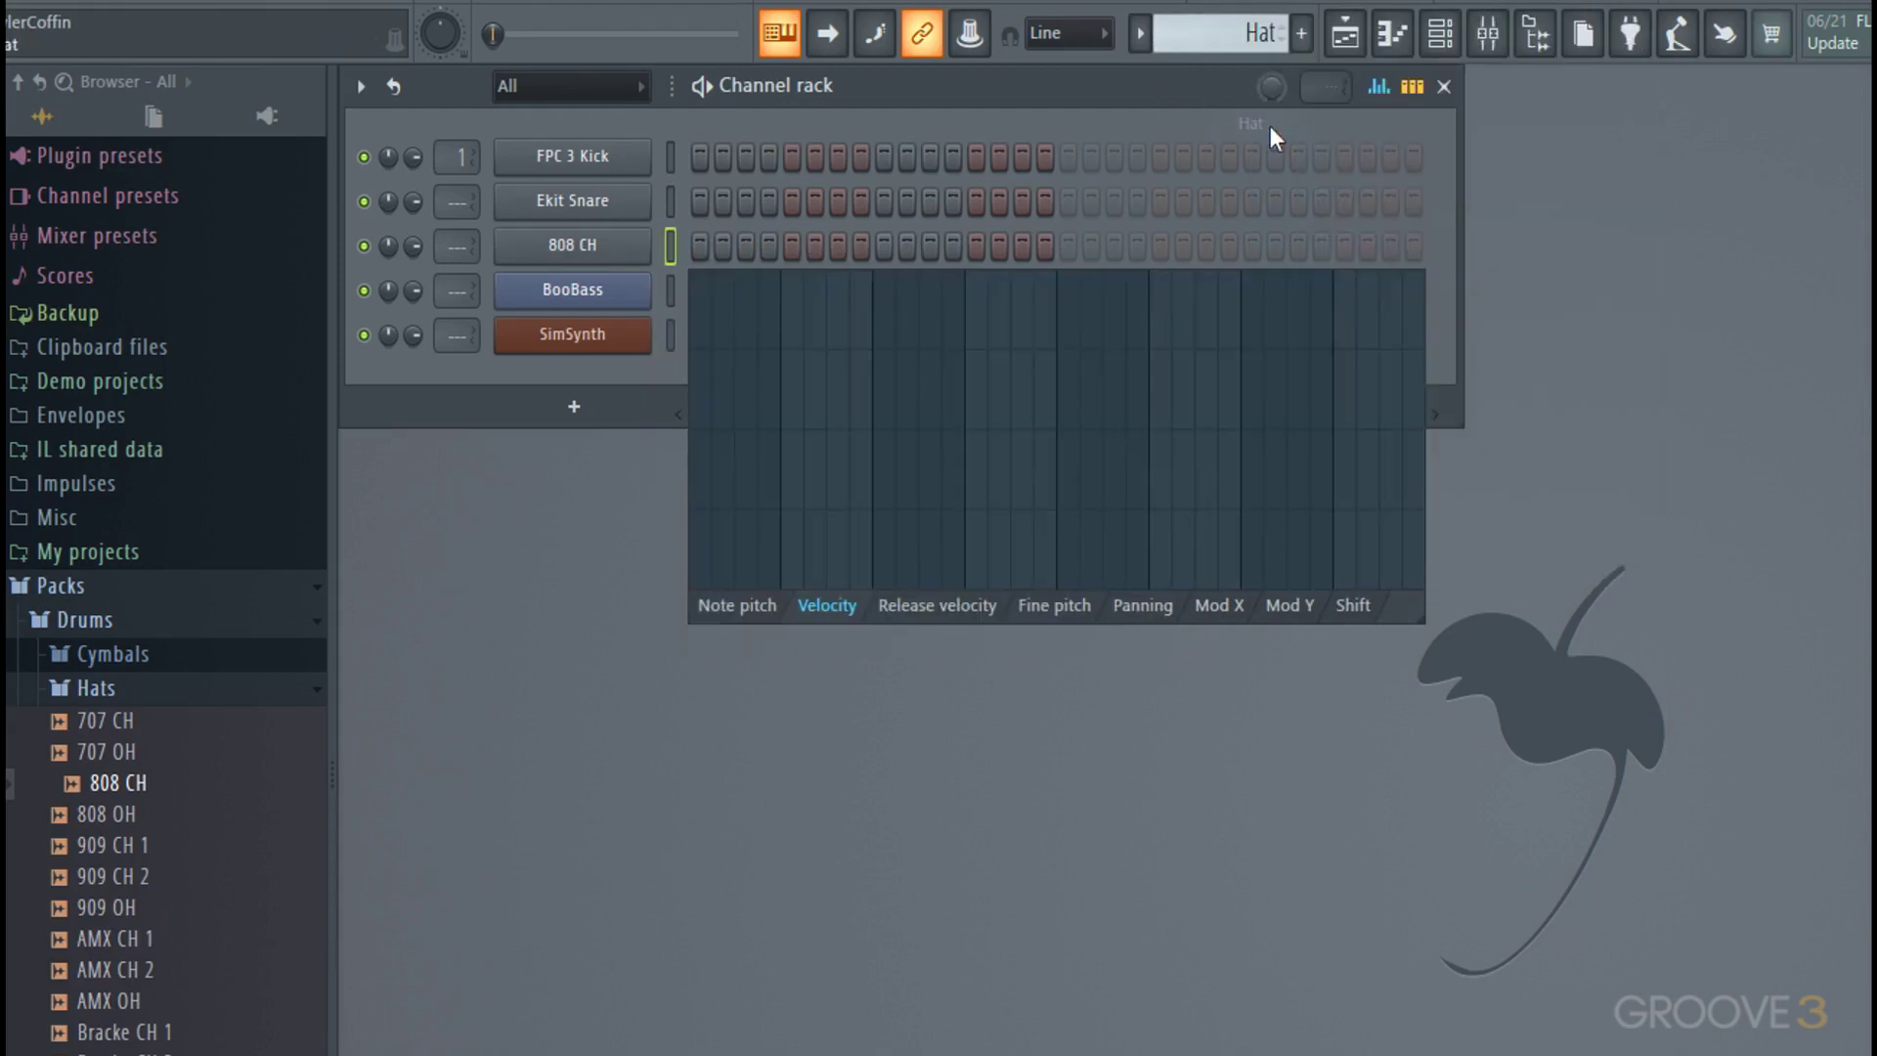
pyautogui.rightClick(634, 245)
pyautogui.click(970, 299)
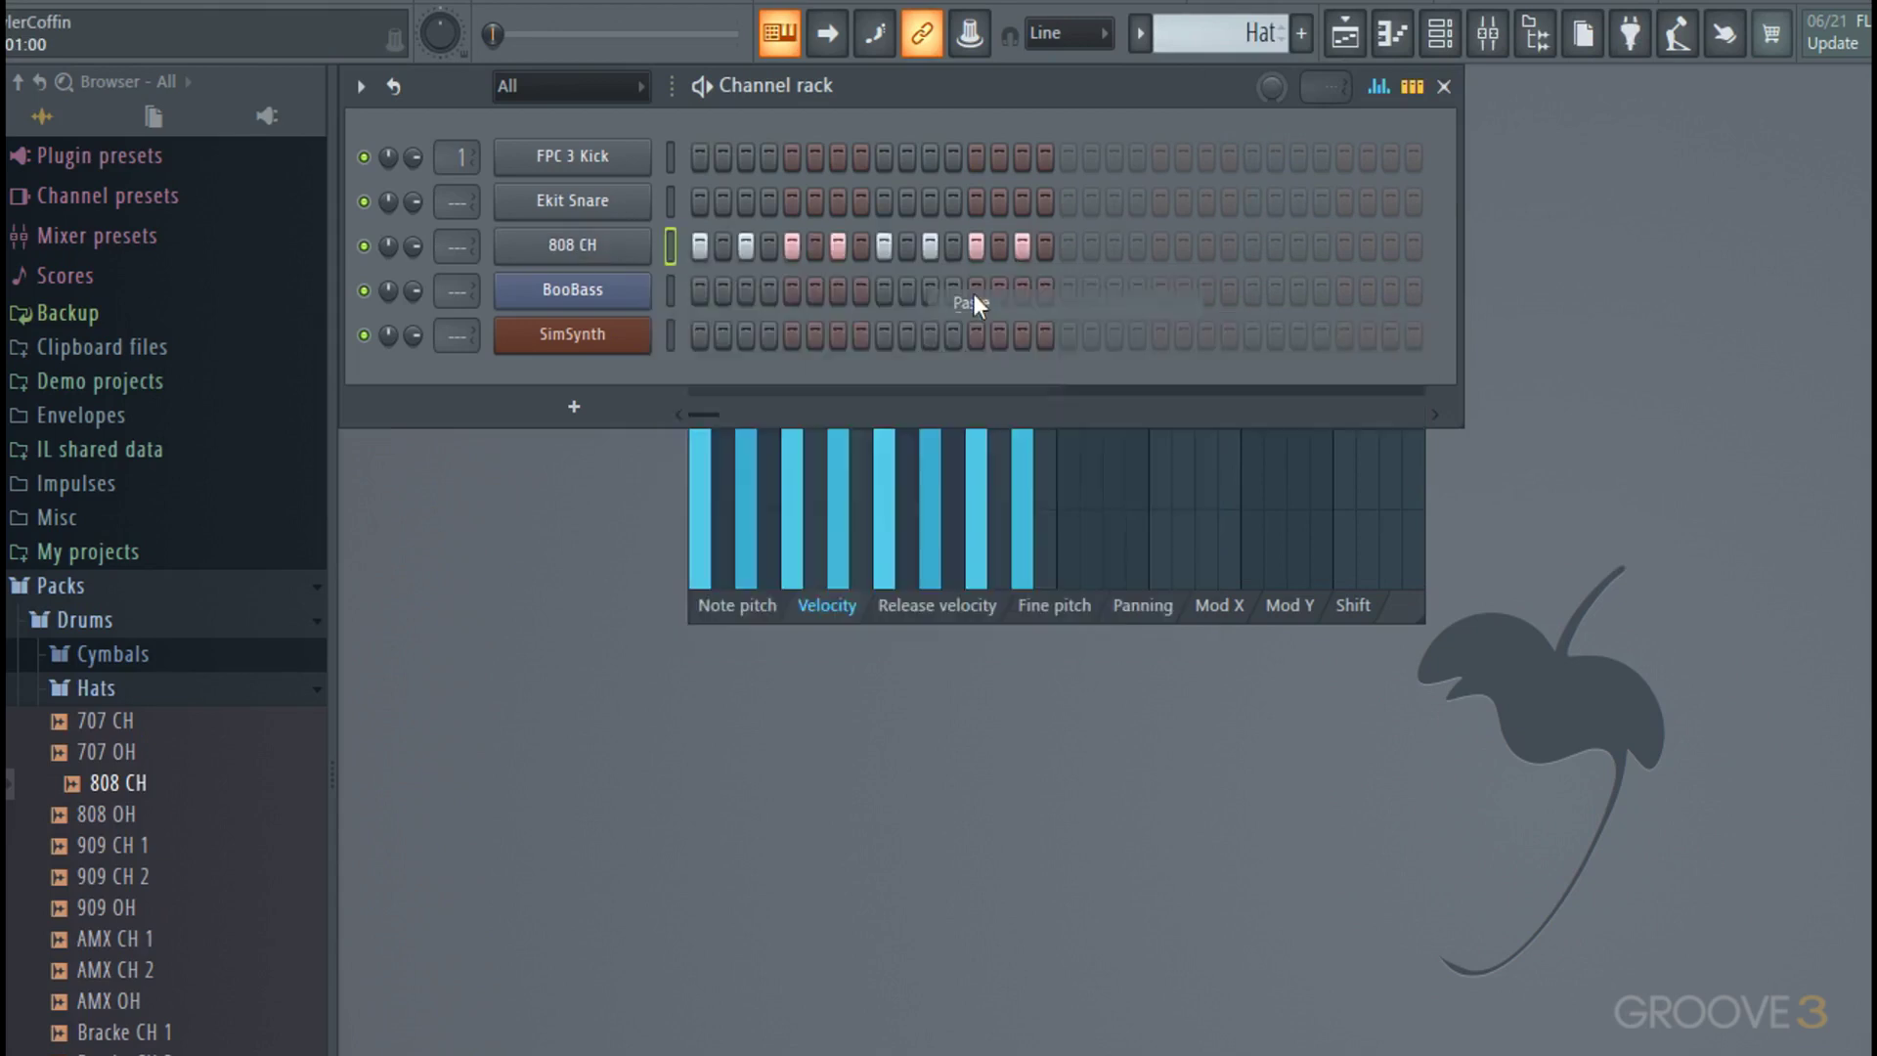
pyautogui.click(1378, 86)
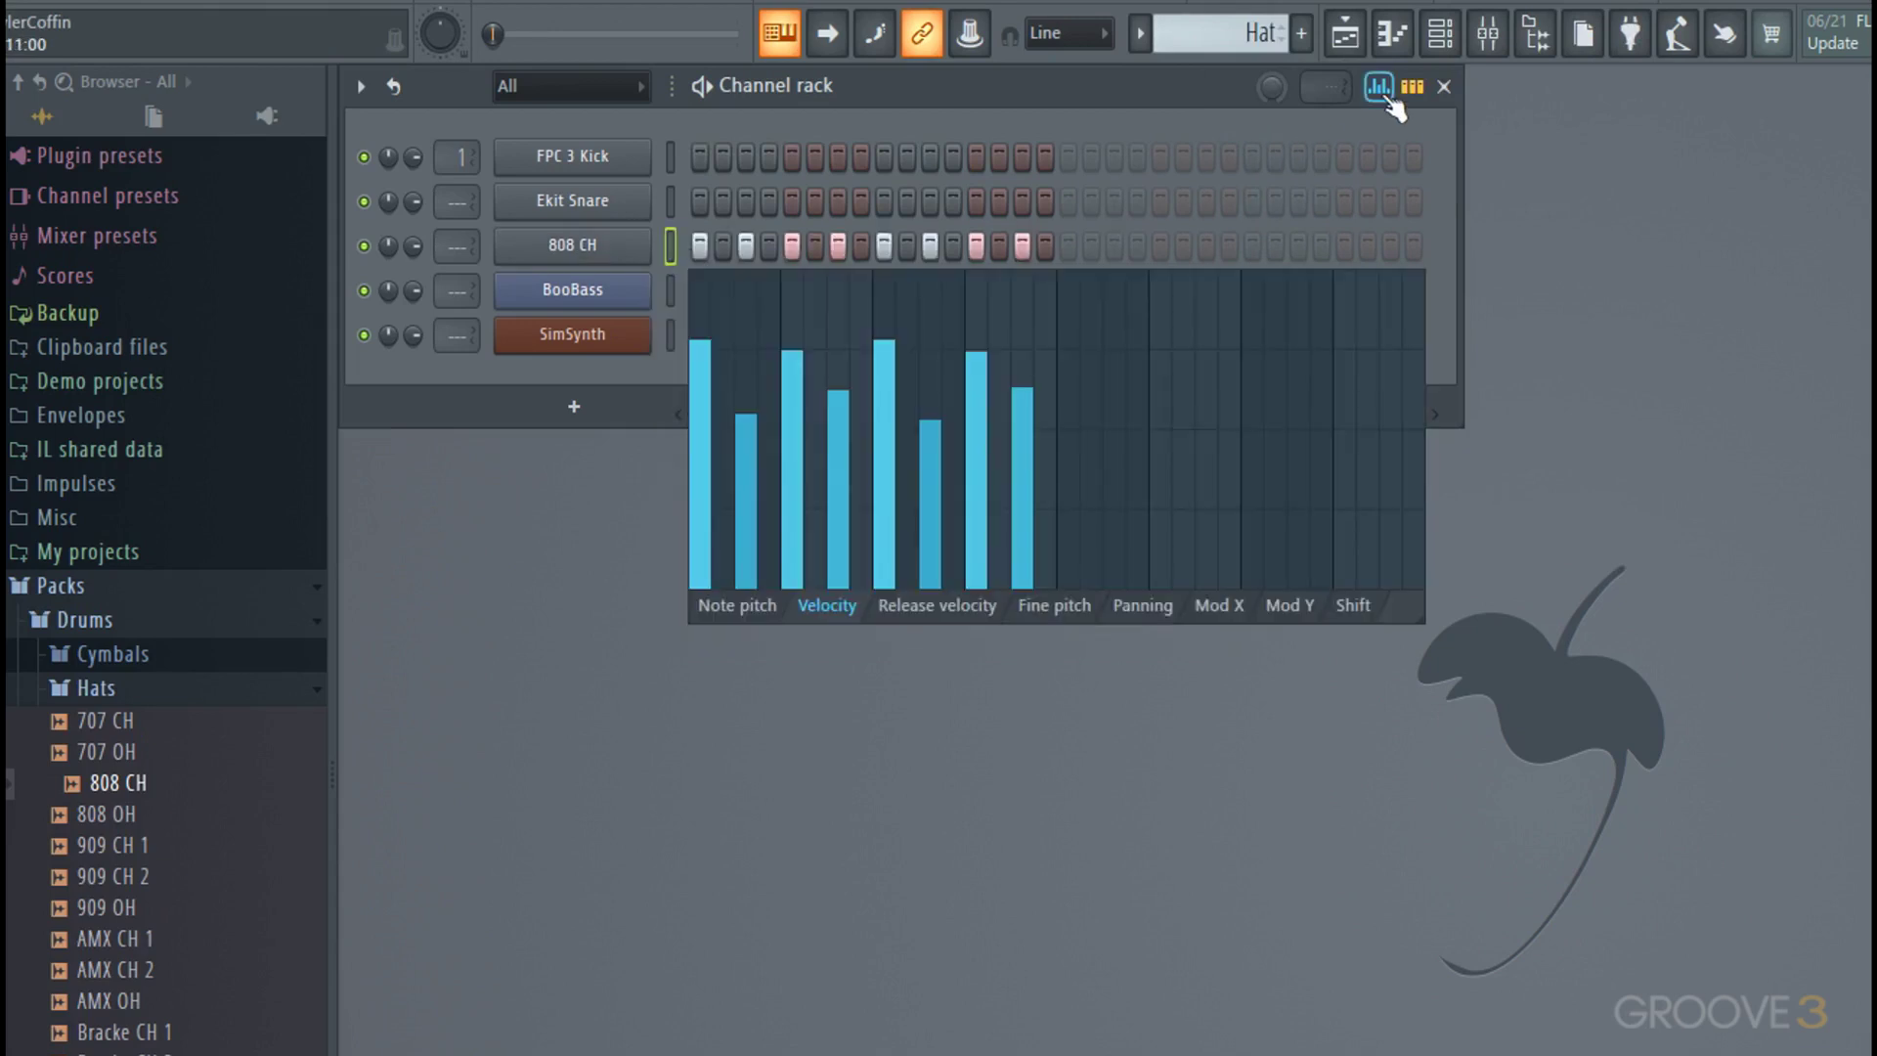
pyautogui.click(812, 267)
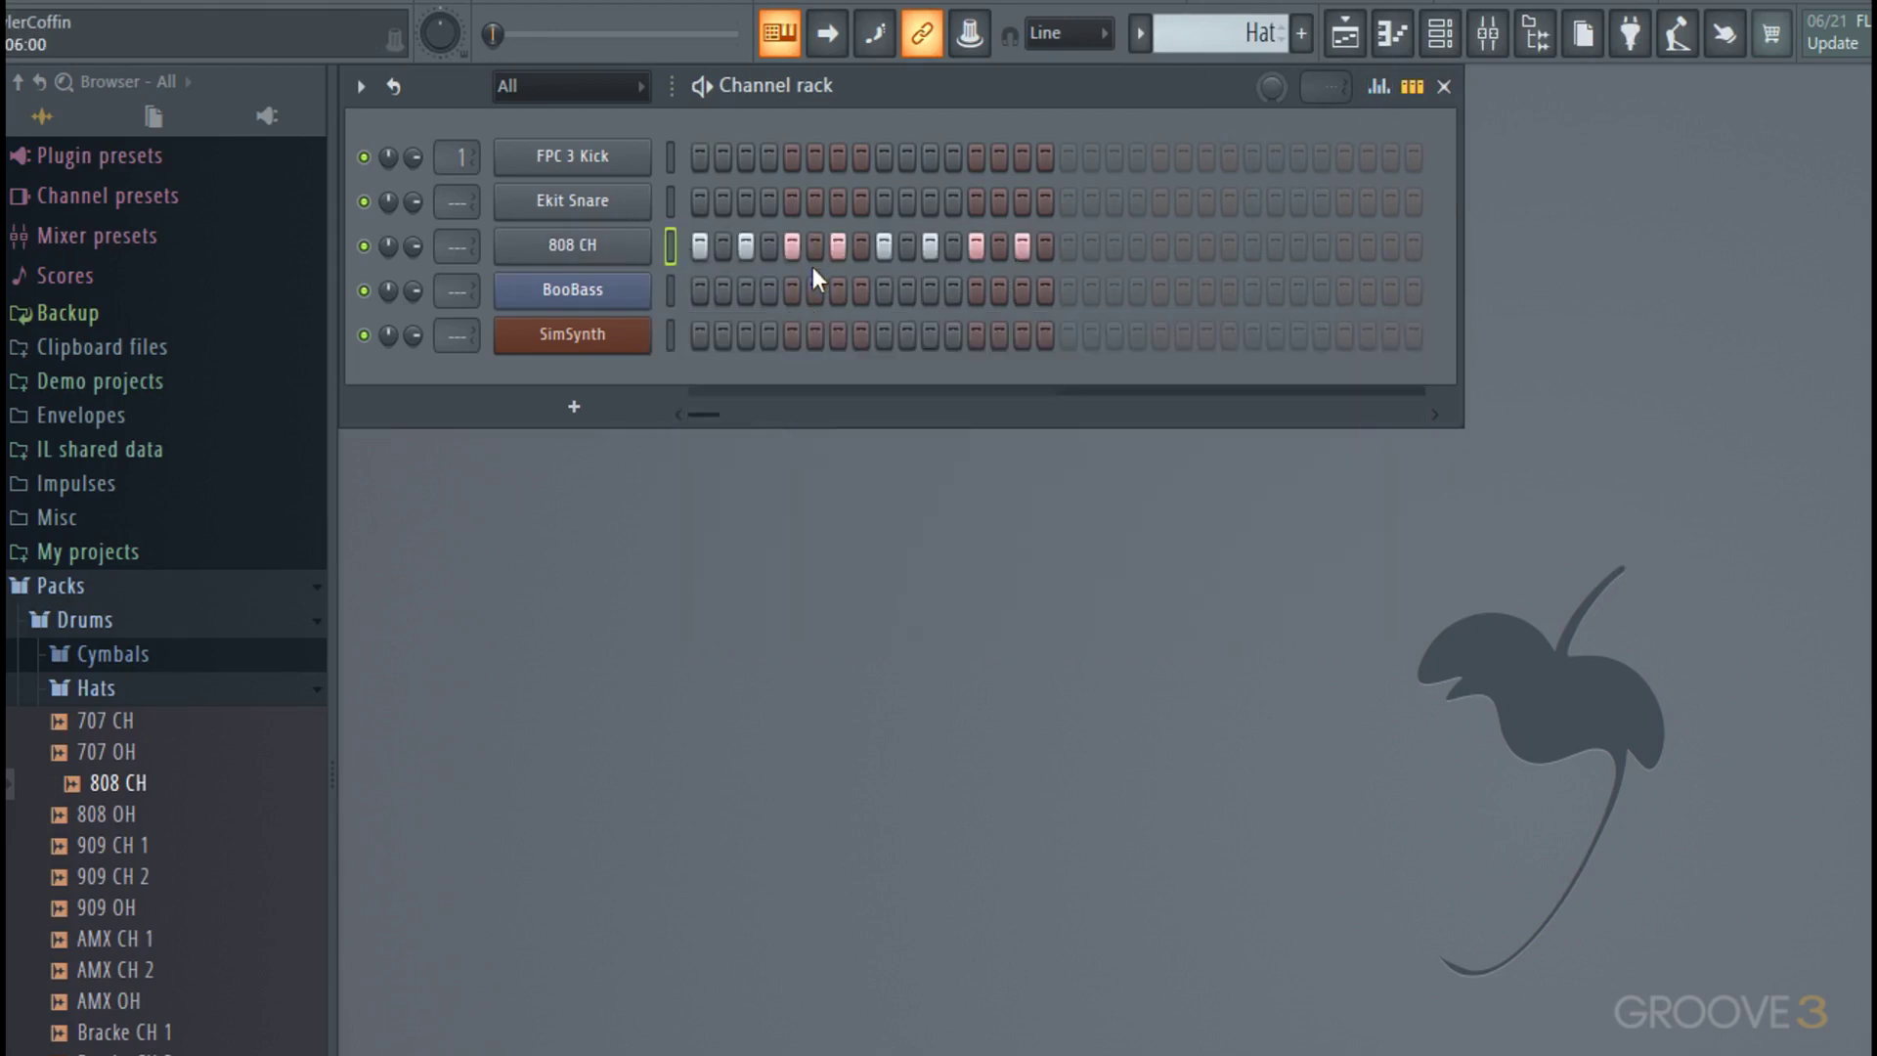
# - Add another new pattern and give it the suggested name Bass
pyautogui.click(1301, 32)
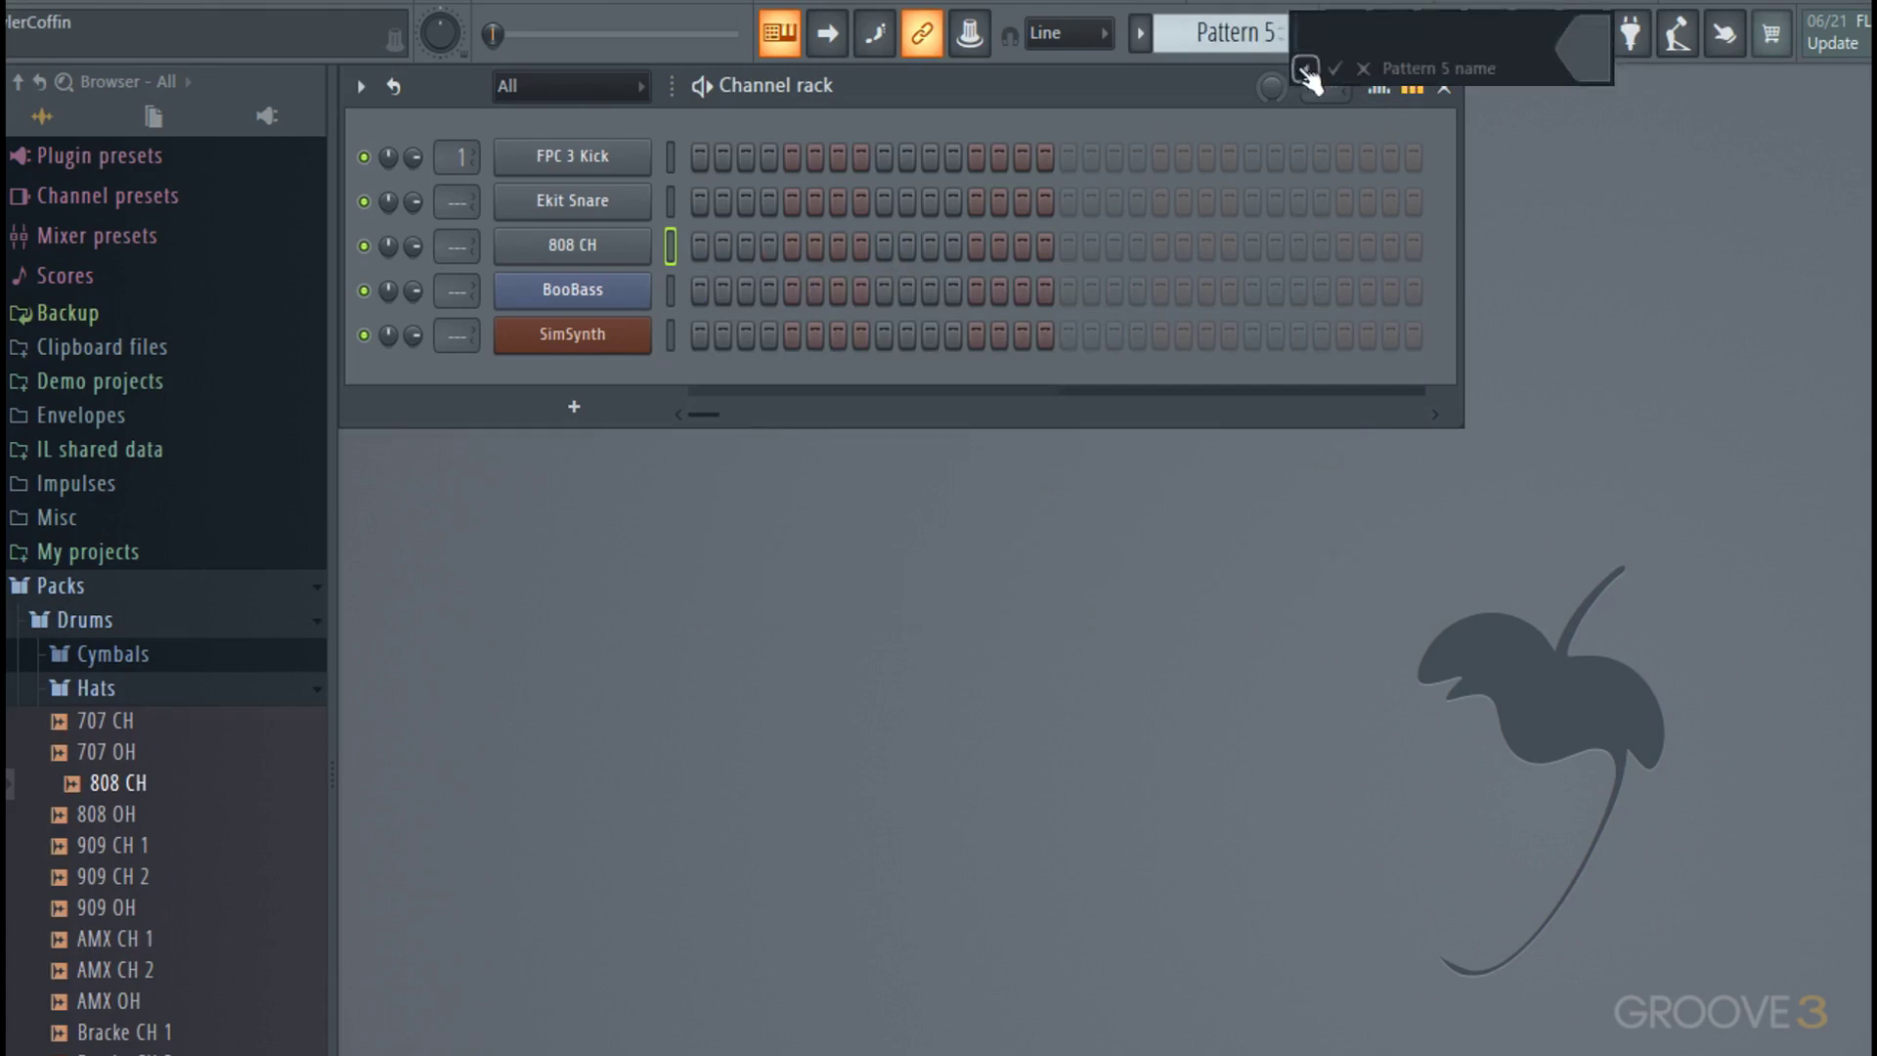
pyautogui.click(1306, 69)
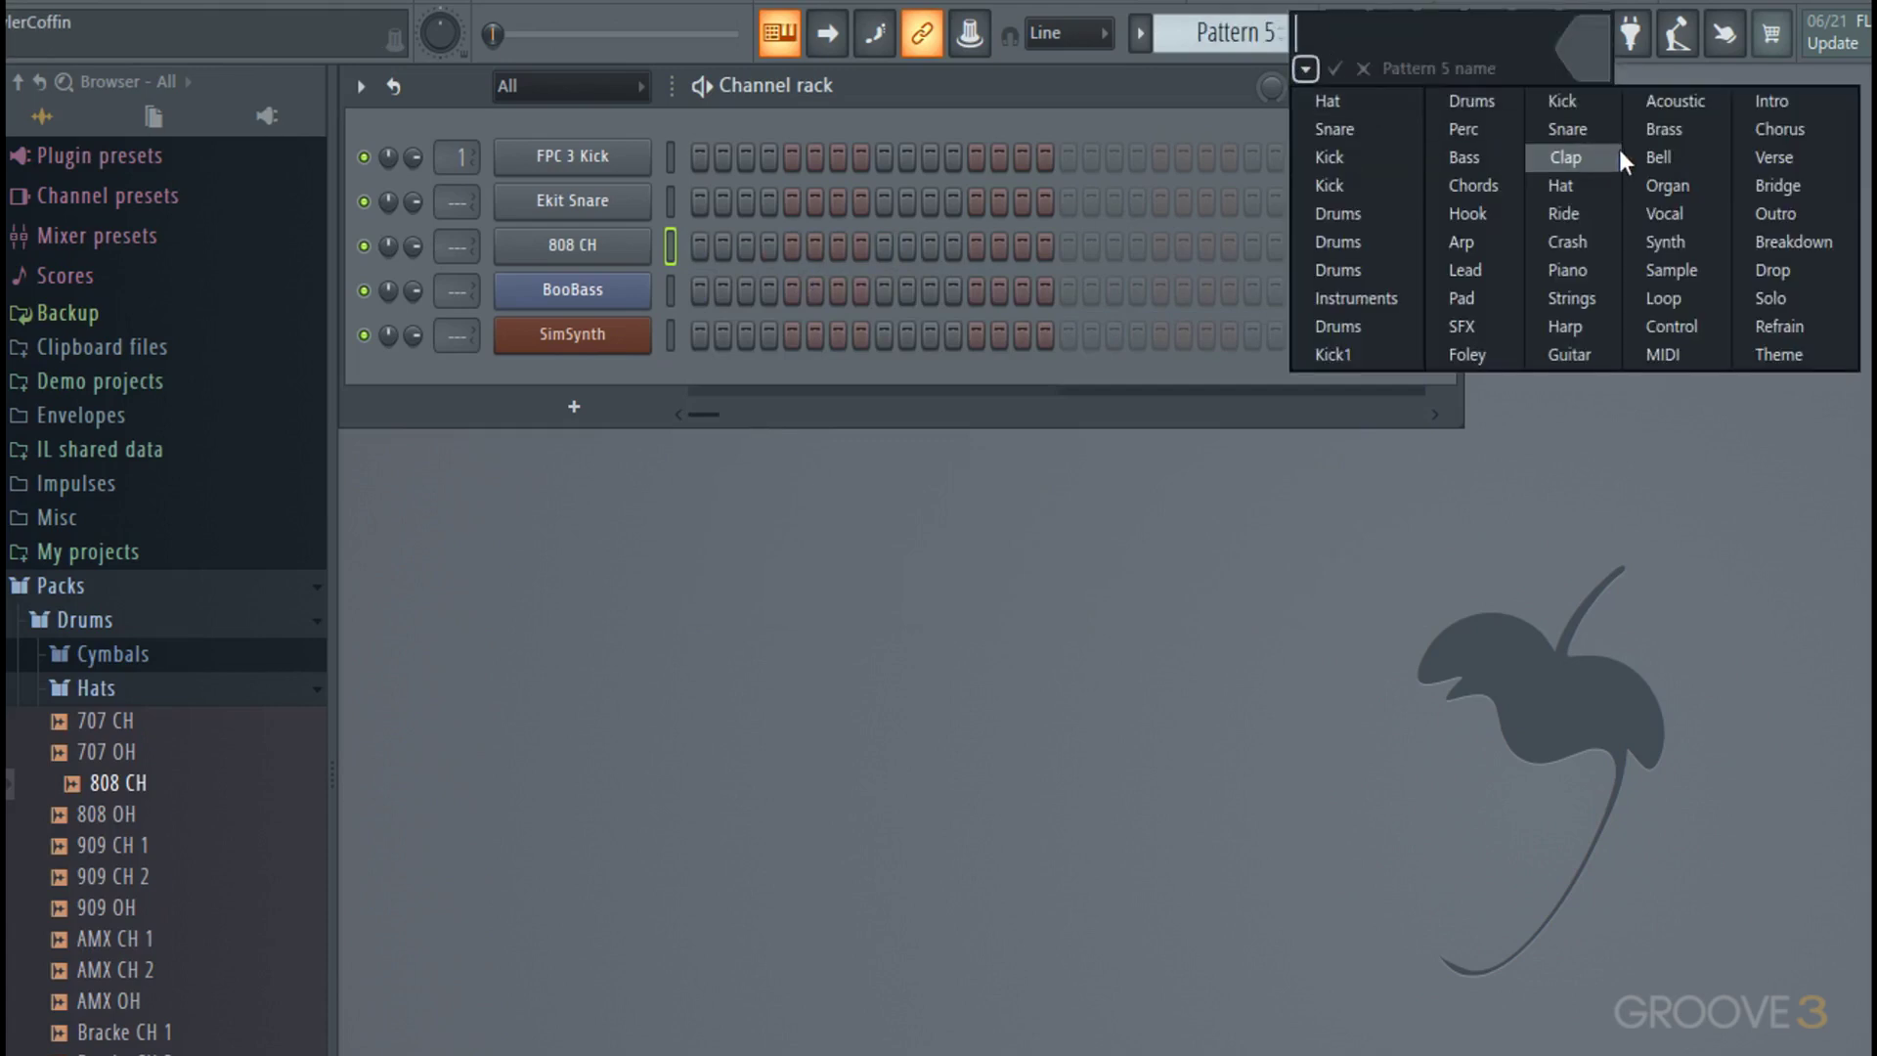
pyautogui.click(1507, 153)
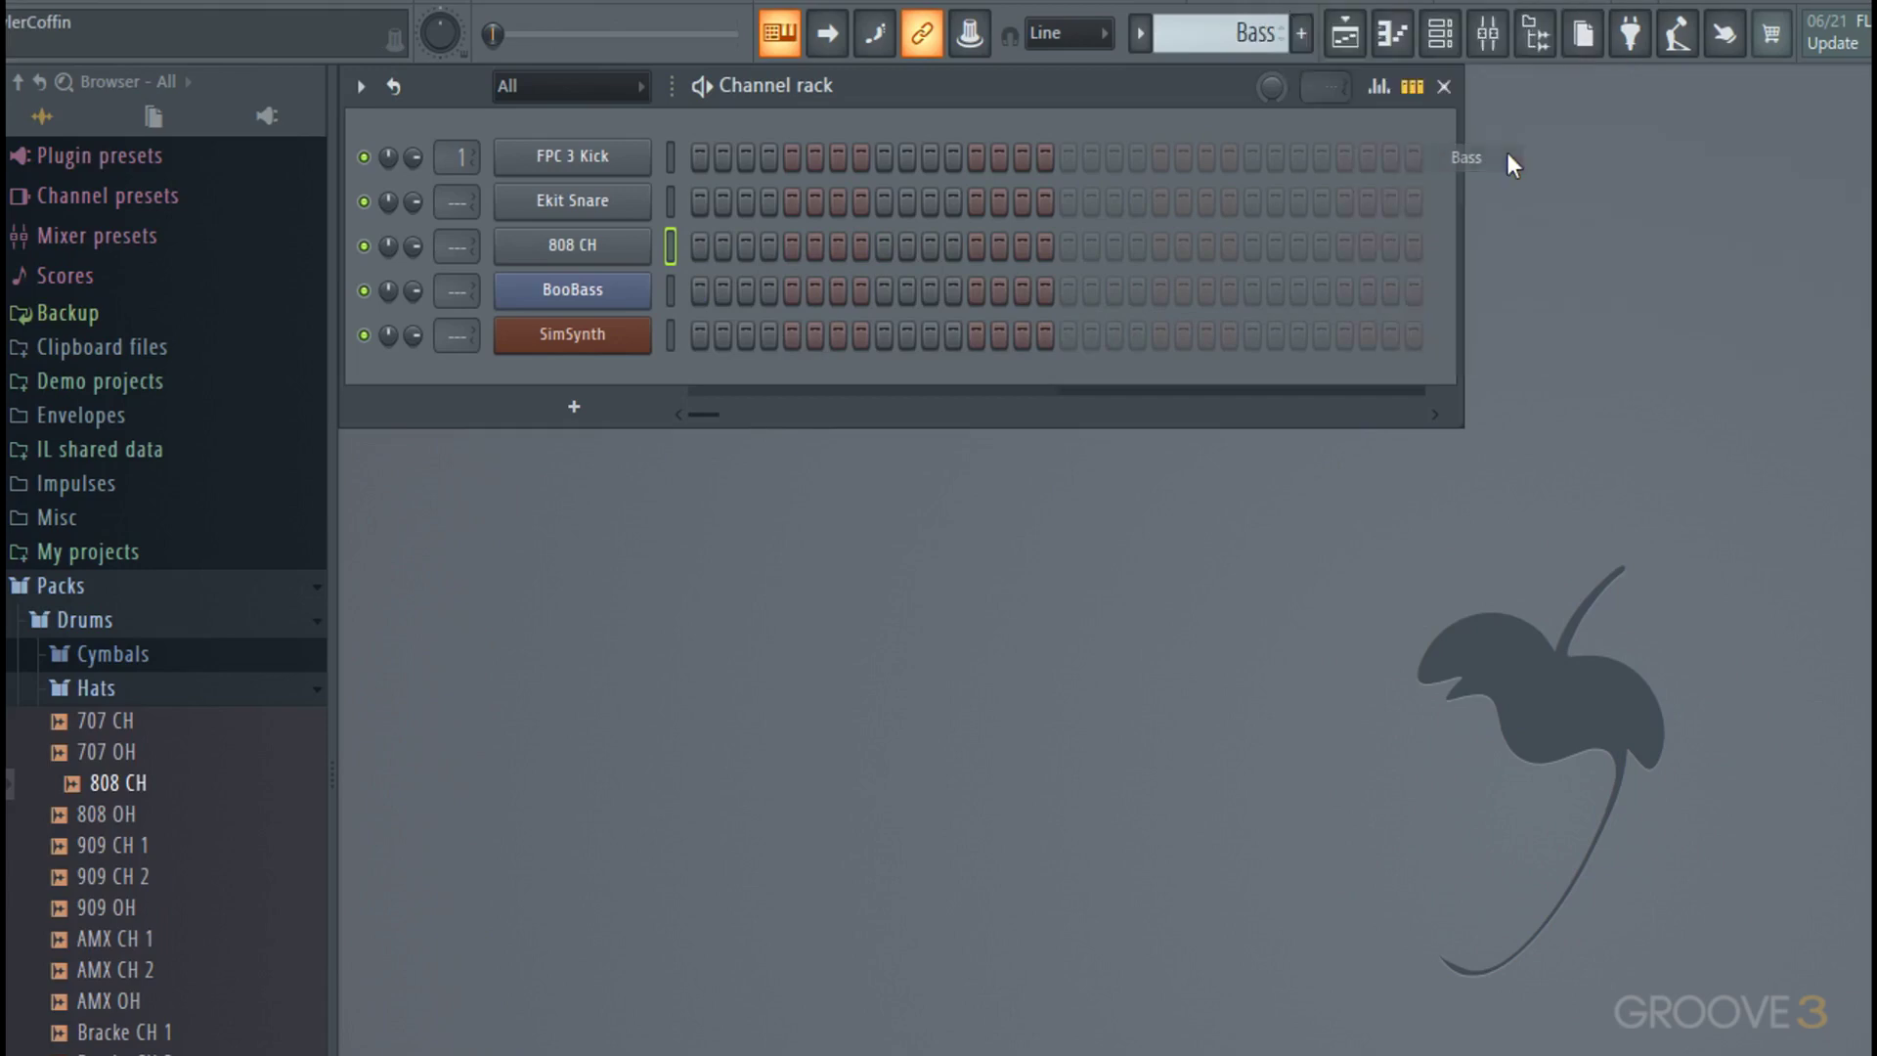
# - Open BooBass in the piano roll and draw a C4 note at the start of bar 1, directly followed by a C5 note
pyautogui.rightClick(622, 296)
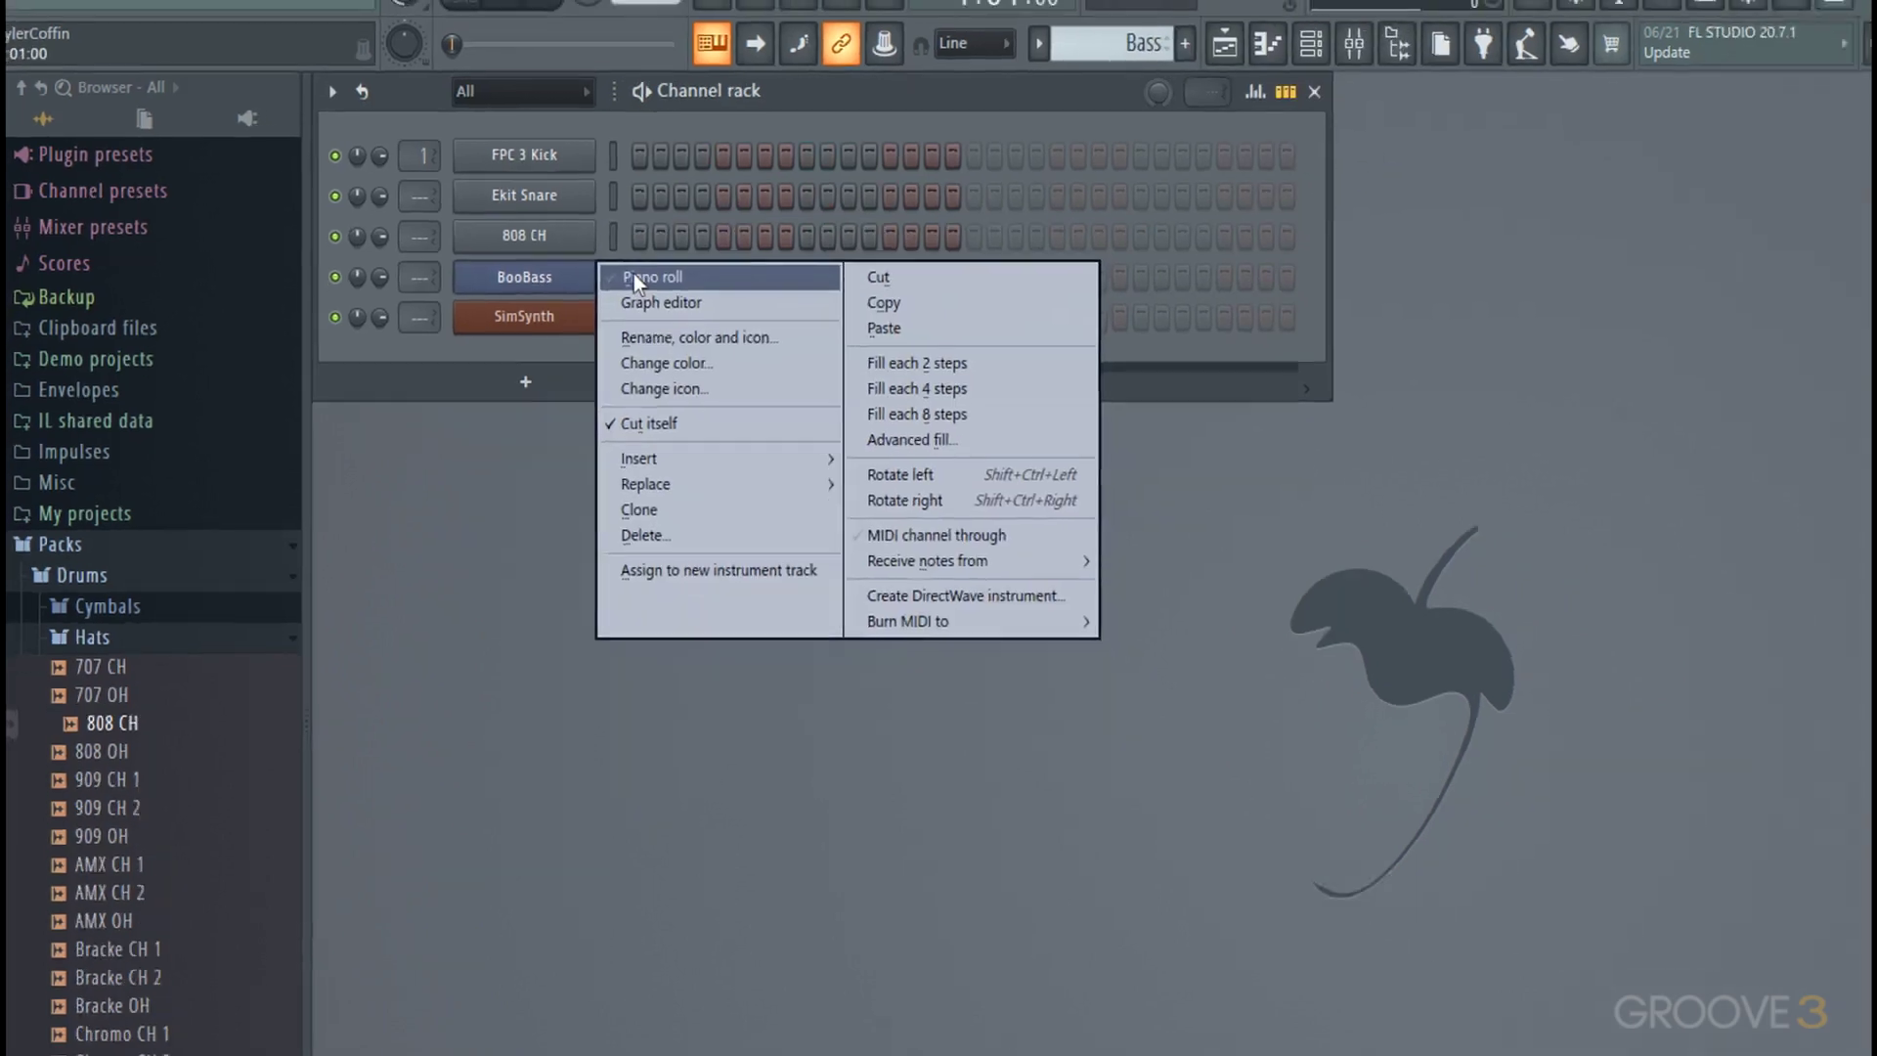
pyautogui.click(684, 290)
pyautogui.click(968, 509)
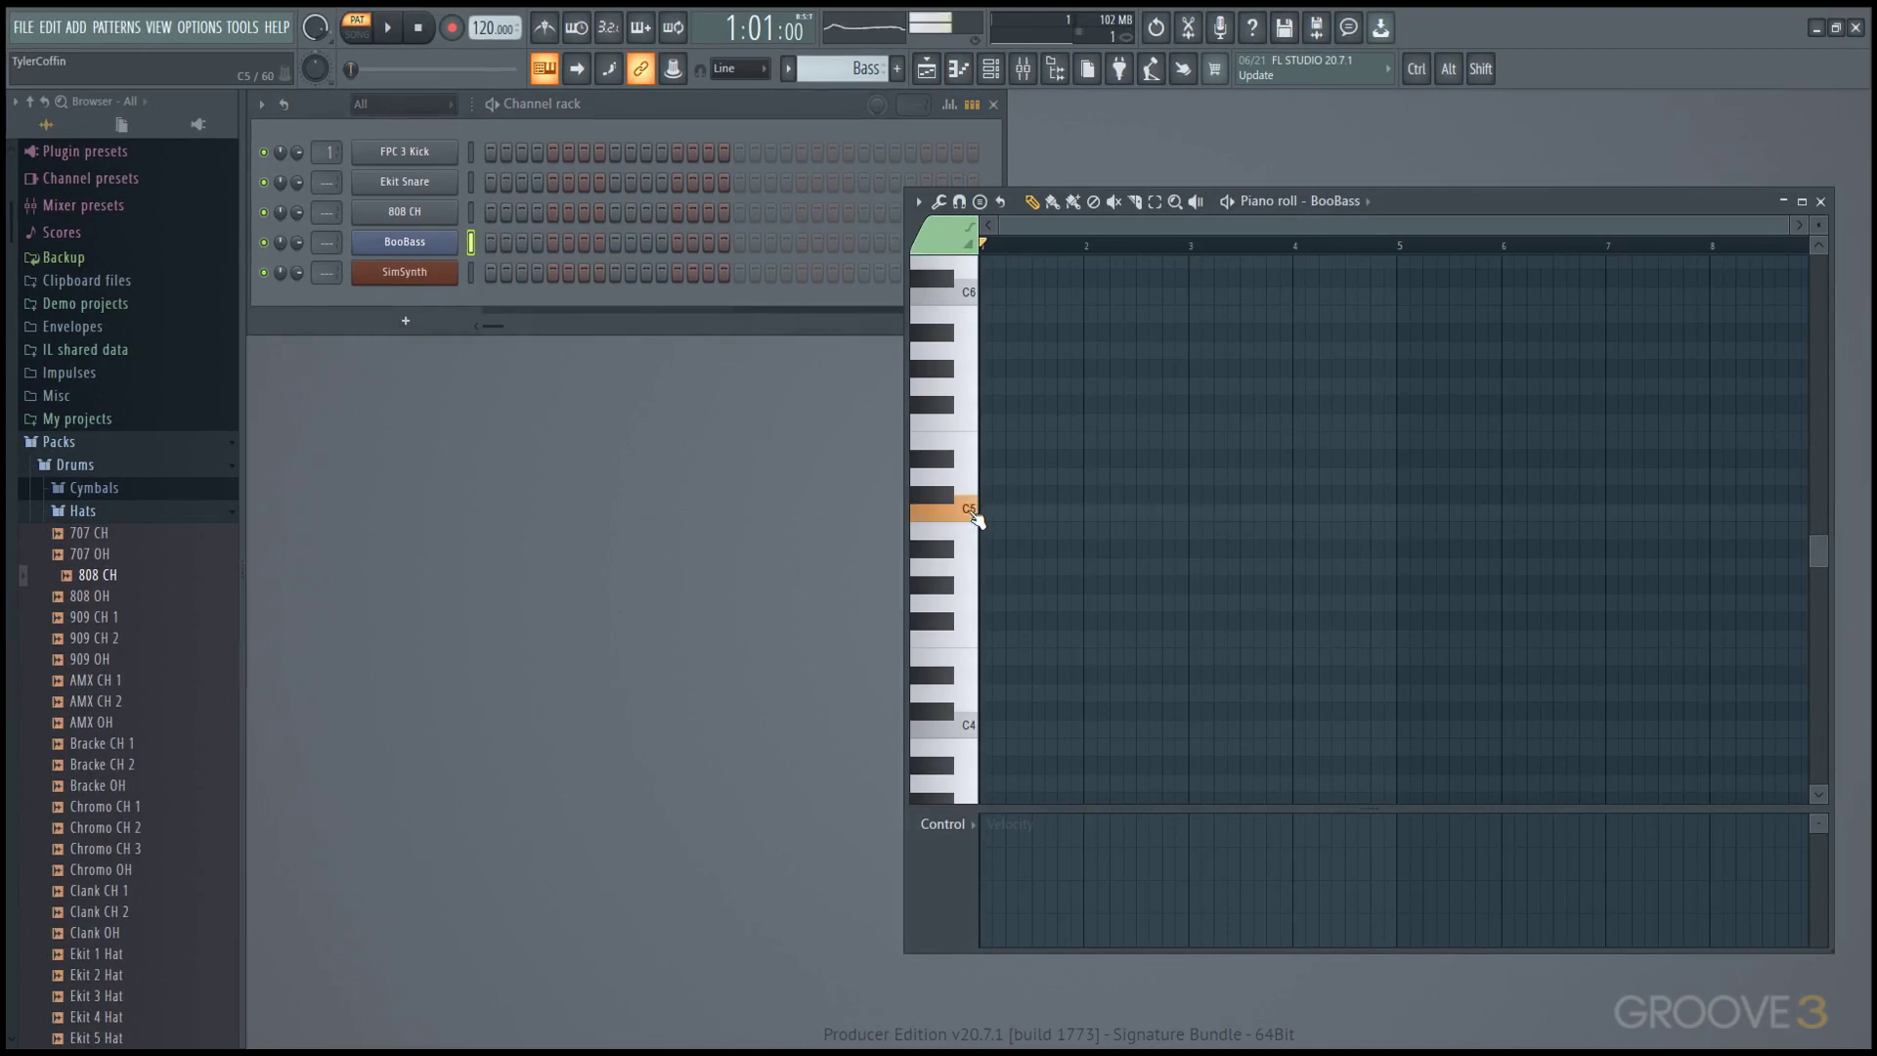
pyautogui.click(976, 725)
pyautogui.click(986, 731)
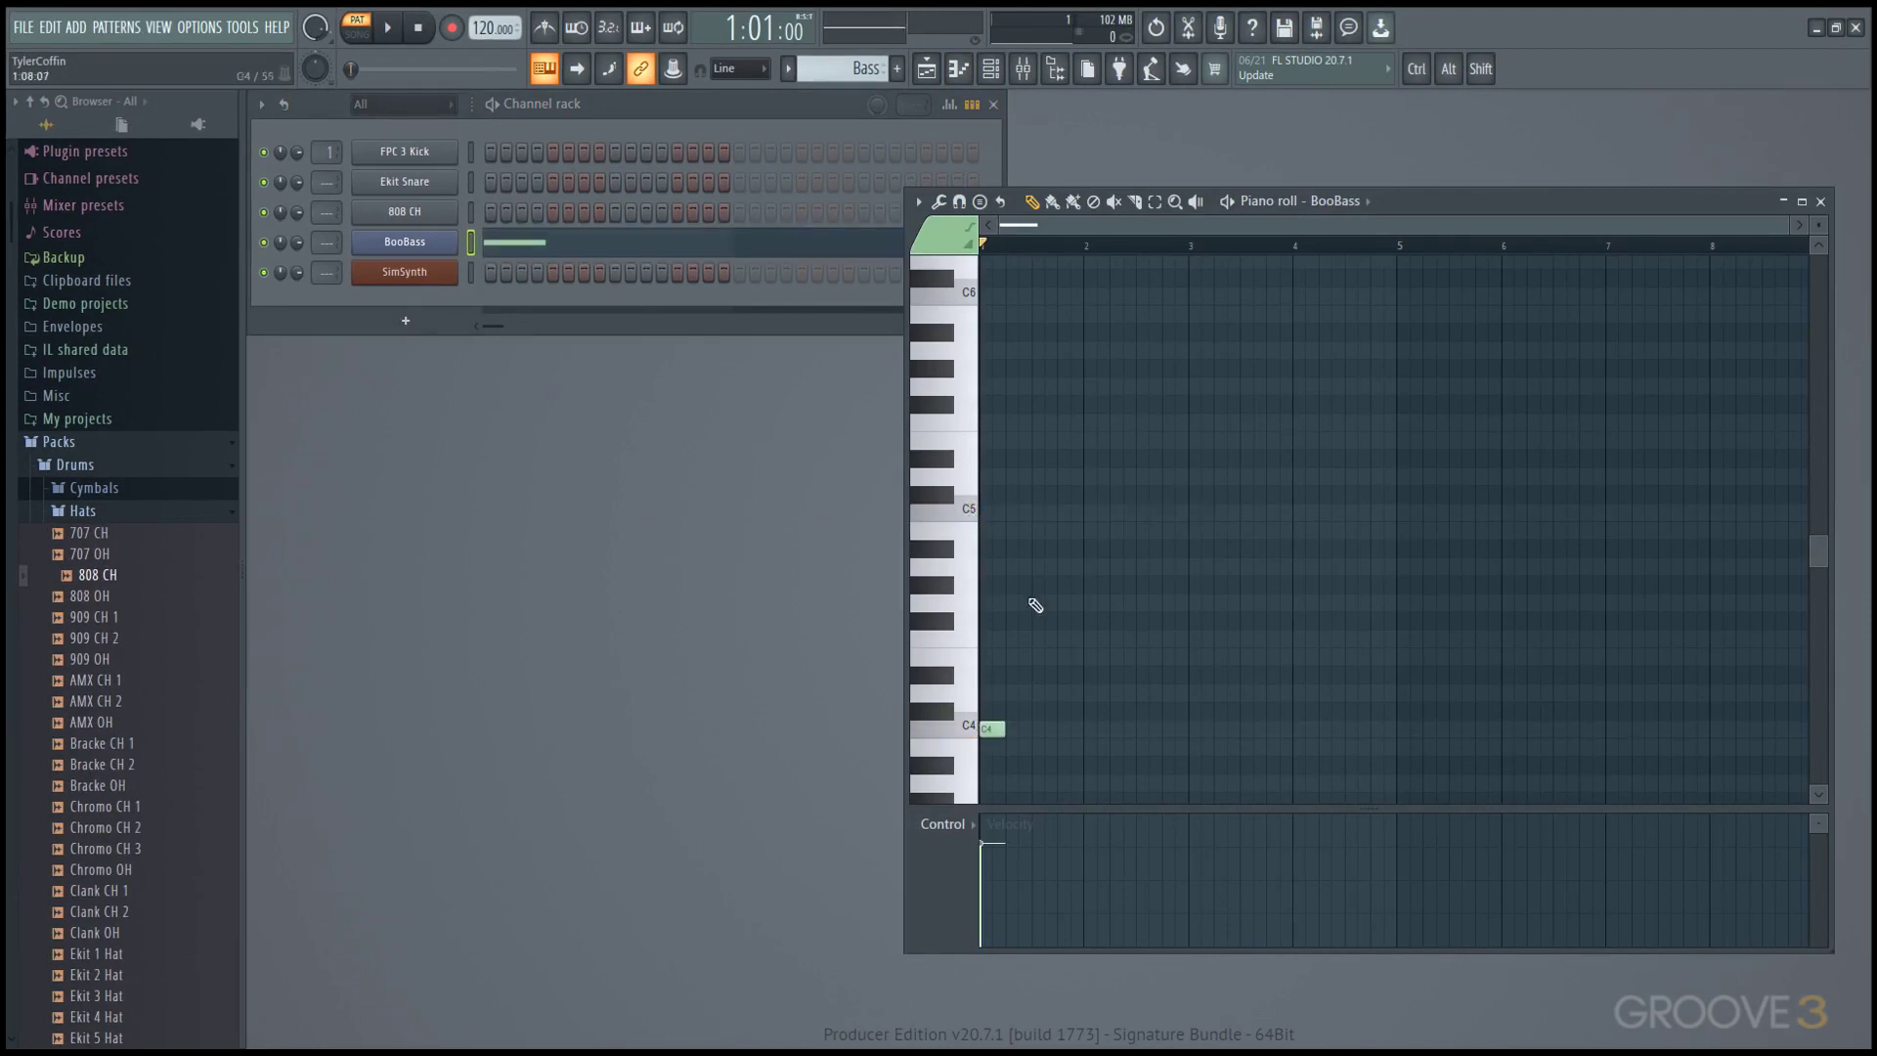
pyautogui.click(1010, 479)
pyautogui.moveTo(1010, 479); pyautogui.dragTo(1012, 513)
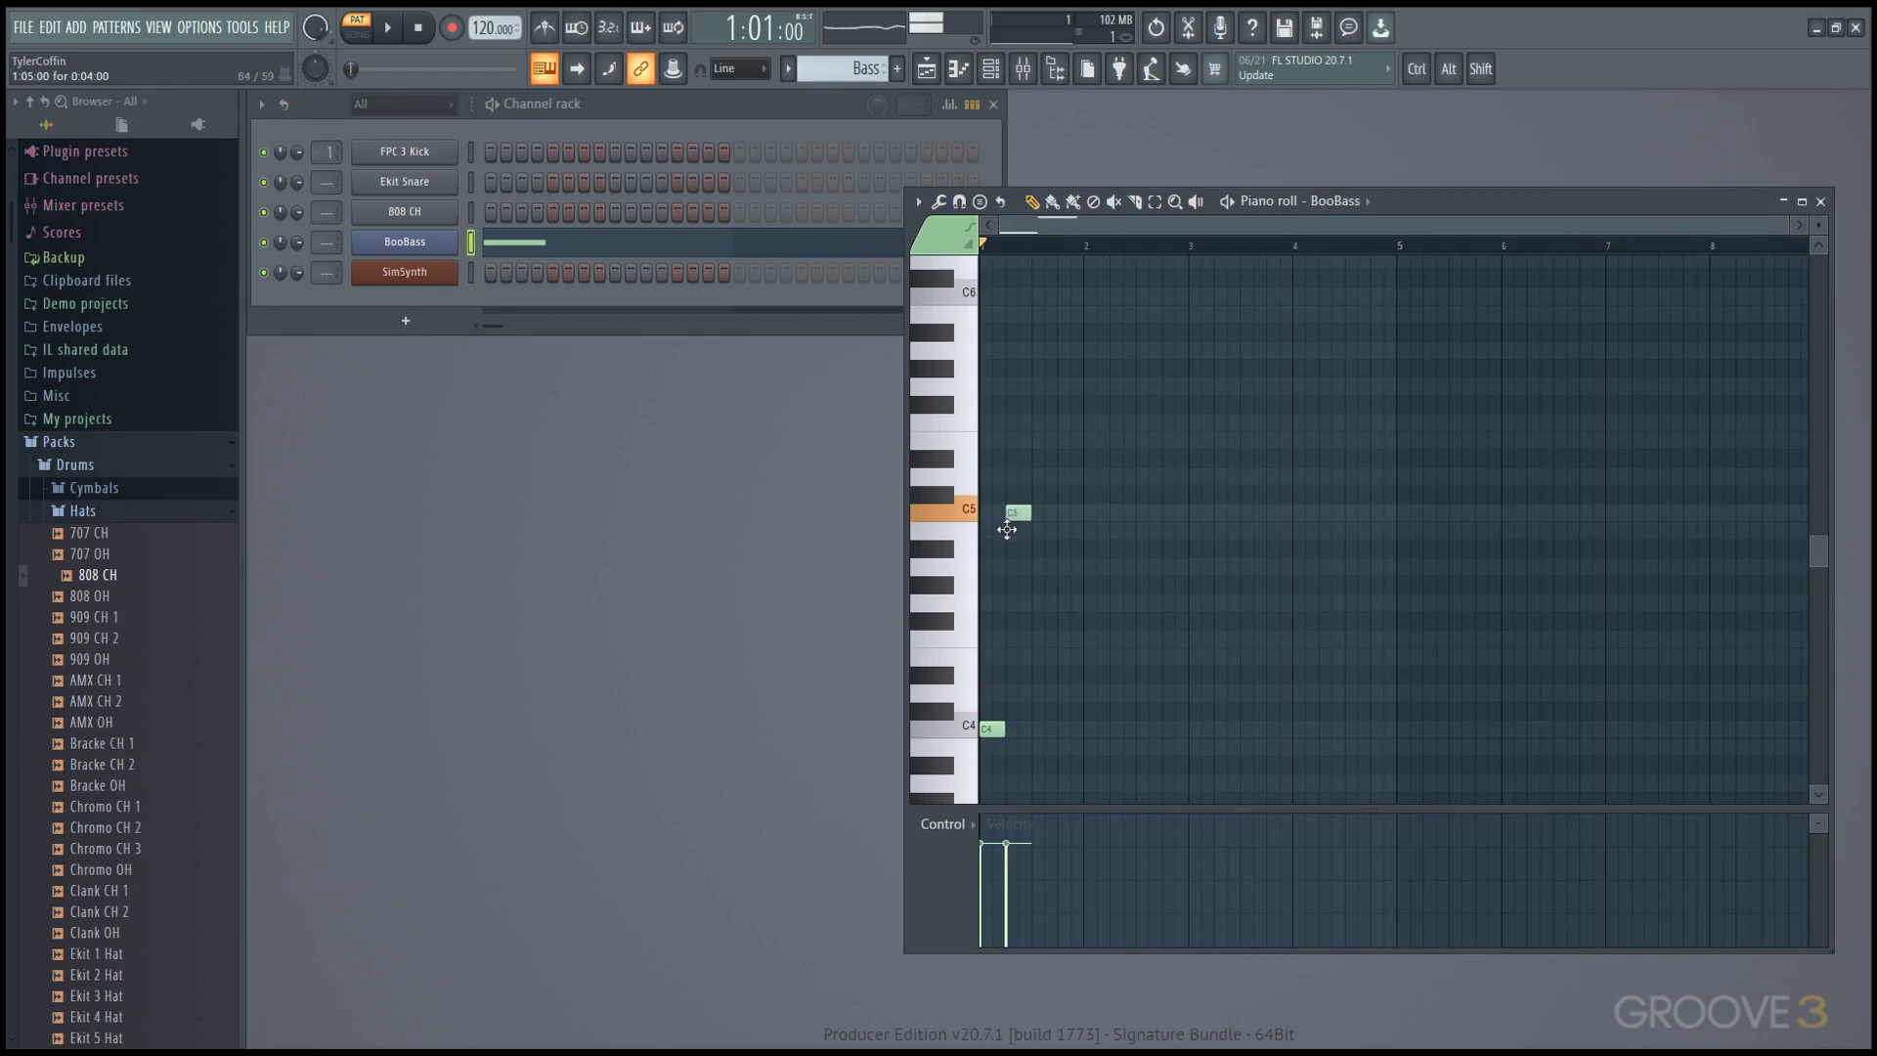
# - Play the Bass pattern to hear the two BooBass notes, and stop playback
pyautogui.scroll(-1, 1077, 541)
pyautogui.press('space')
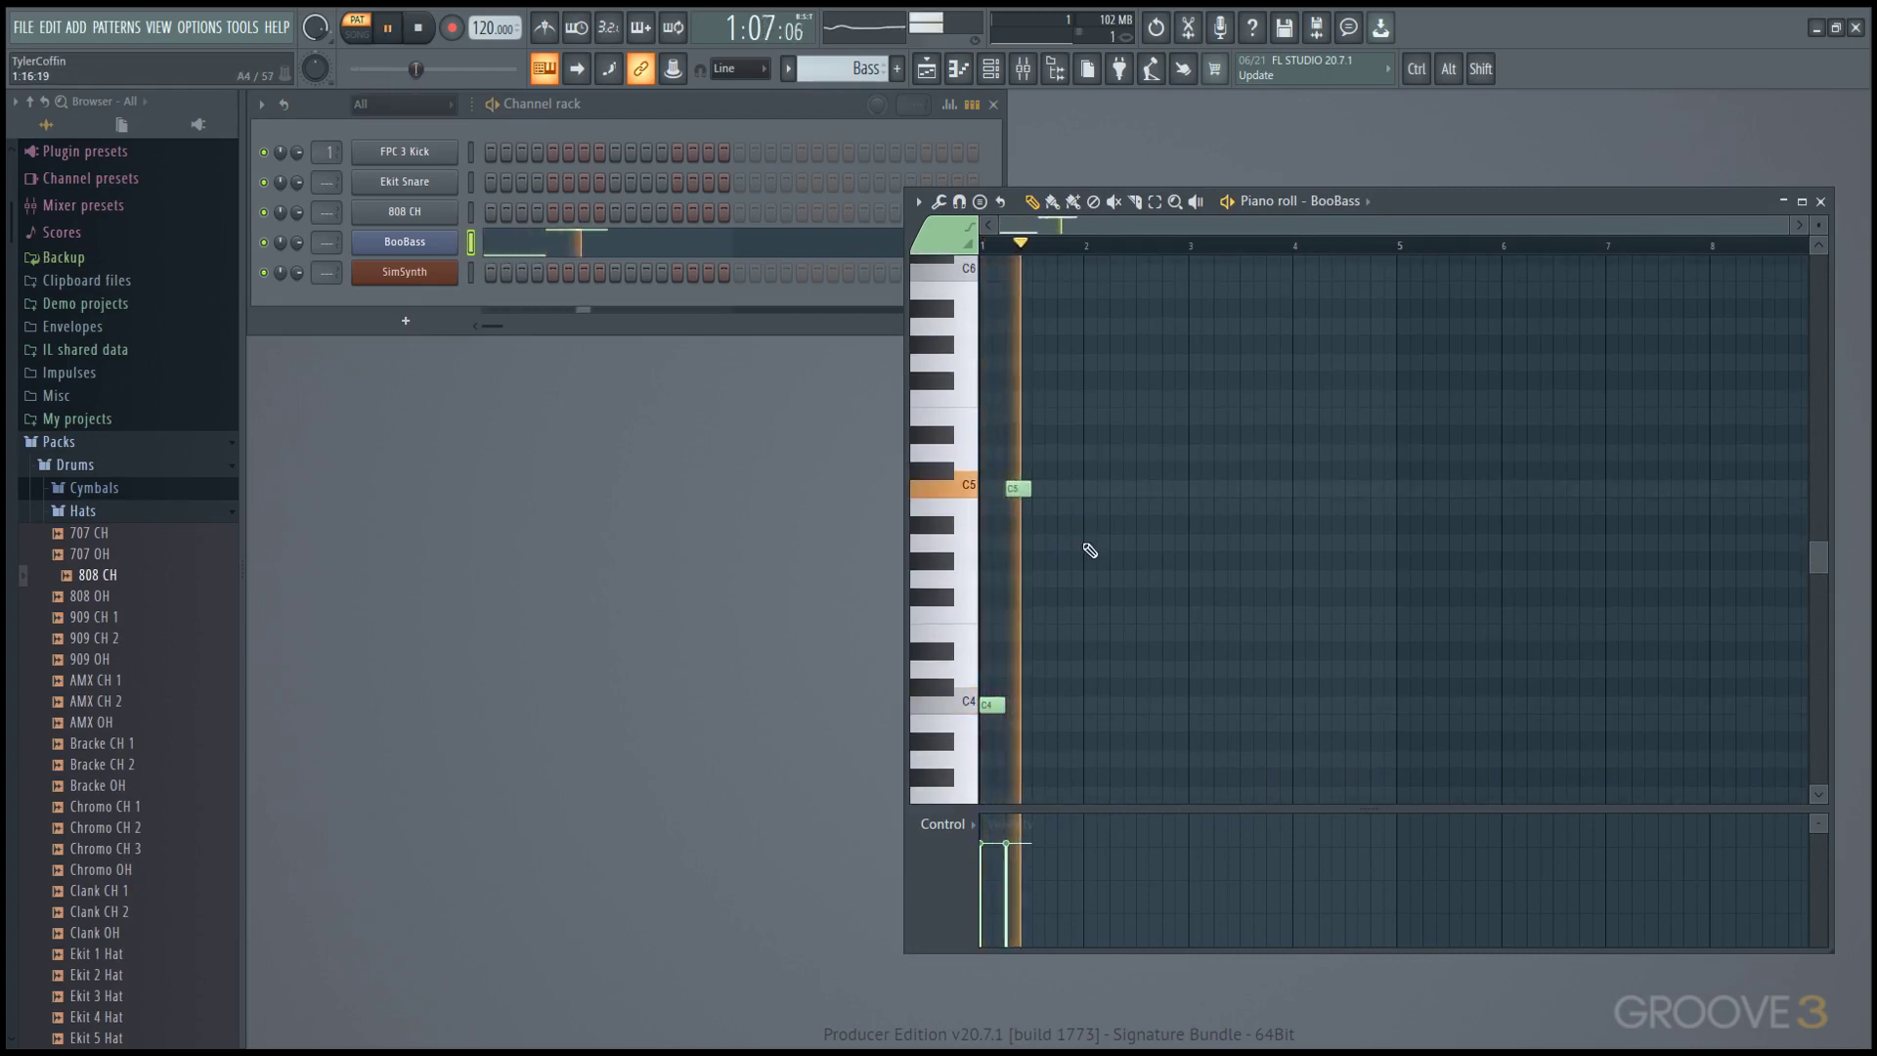
pyautogui.press('space')
# - Select both BooBass notes and compress them in time to half their length, so each spans two steps
pyautogui.keyDown('ctrl'); pyautogui.scroll(3, 997, 553); pyautogui.keyUp('ctrl')
pyautogui.keyDown('ctrl'); pyautogui.scroll(1, 1075, 557); pyautogui.keyUp('ctrl')
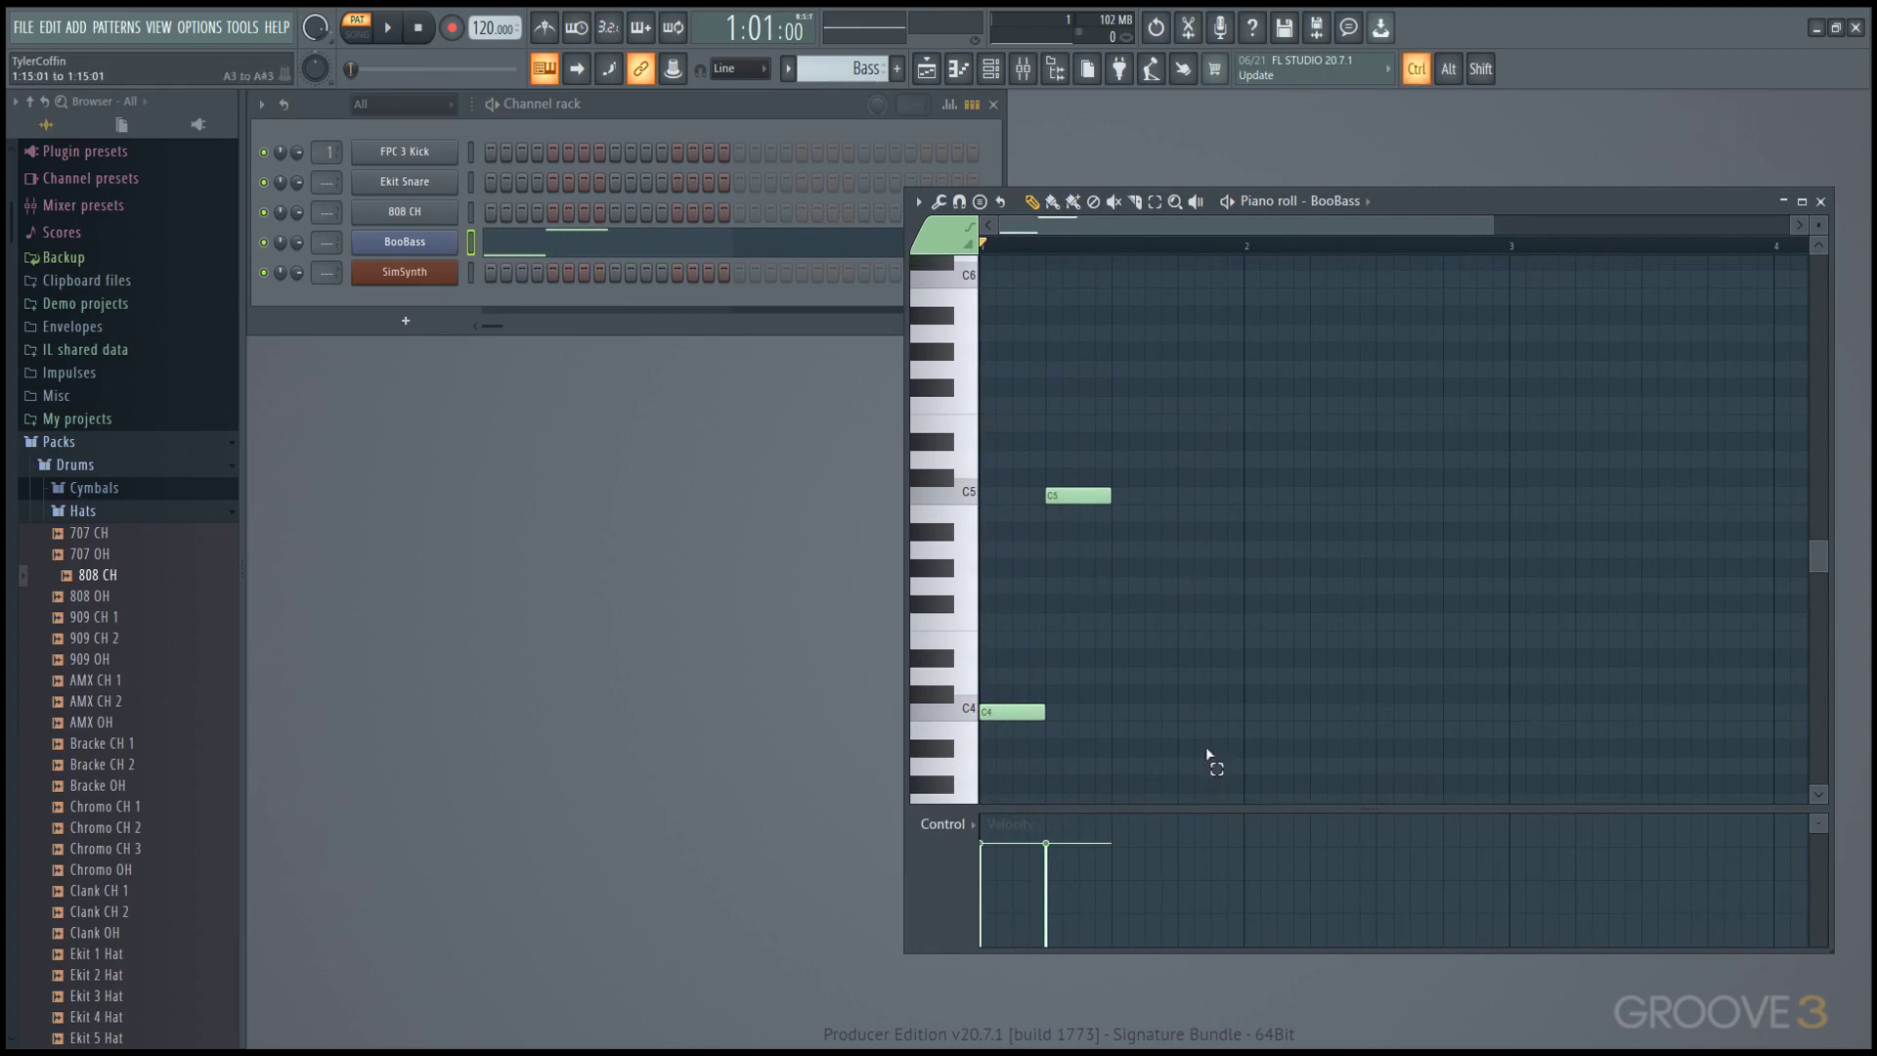
pyautogui.keyDown('ctrl'); pyautogui.moveTo(1214, 772); pyautogui.dragTo(1011, 480); pyautogui.keyUp('ctrl')
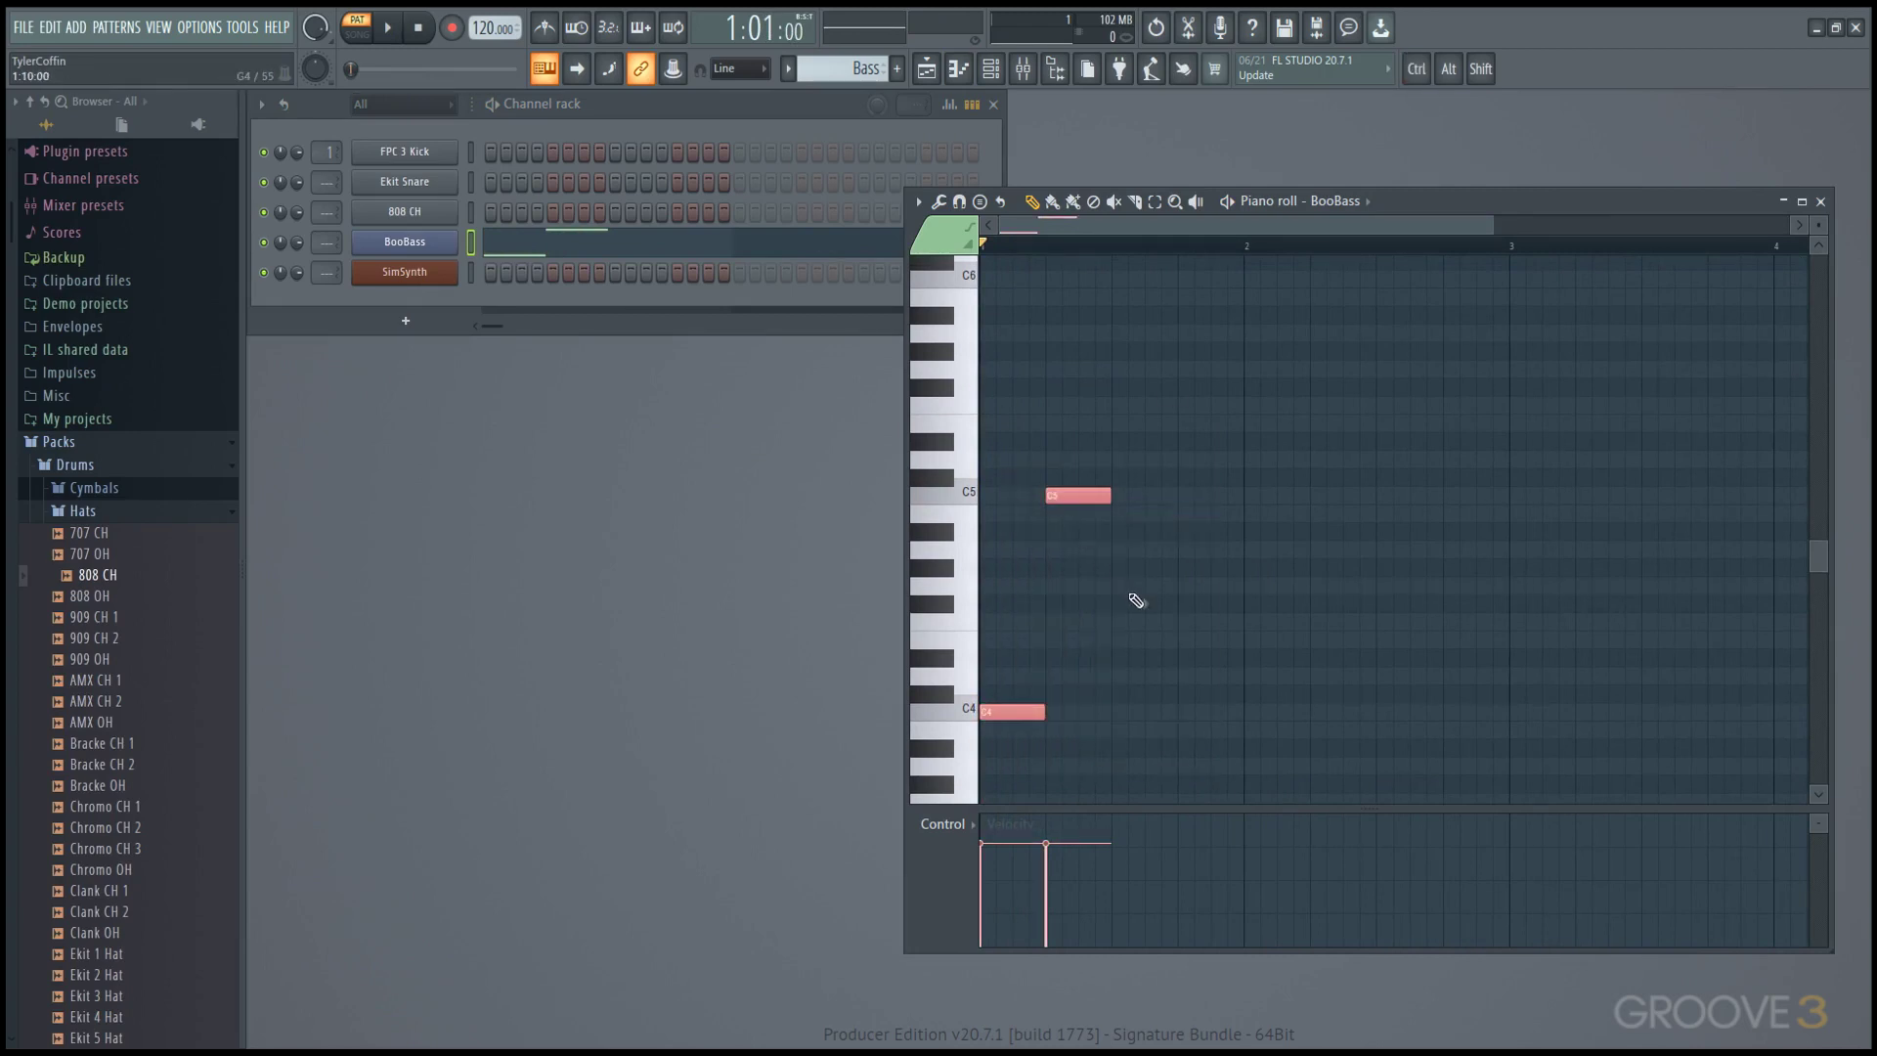
pyautogui.moveTo(1138, 601); pyautogui.dragTo(1048, 600)
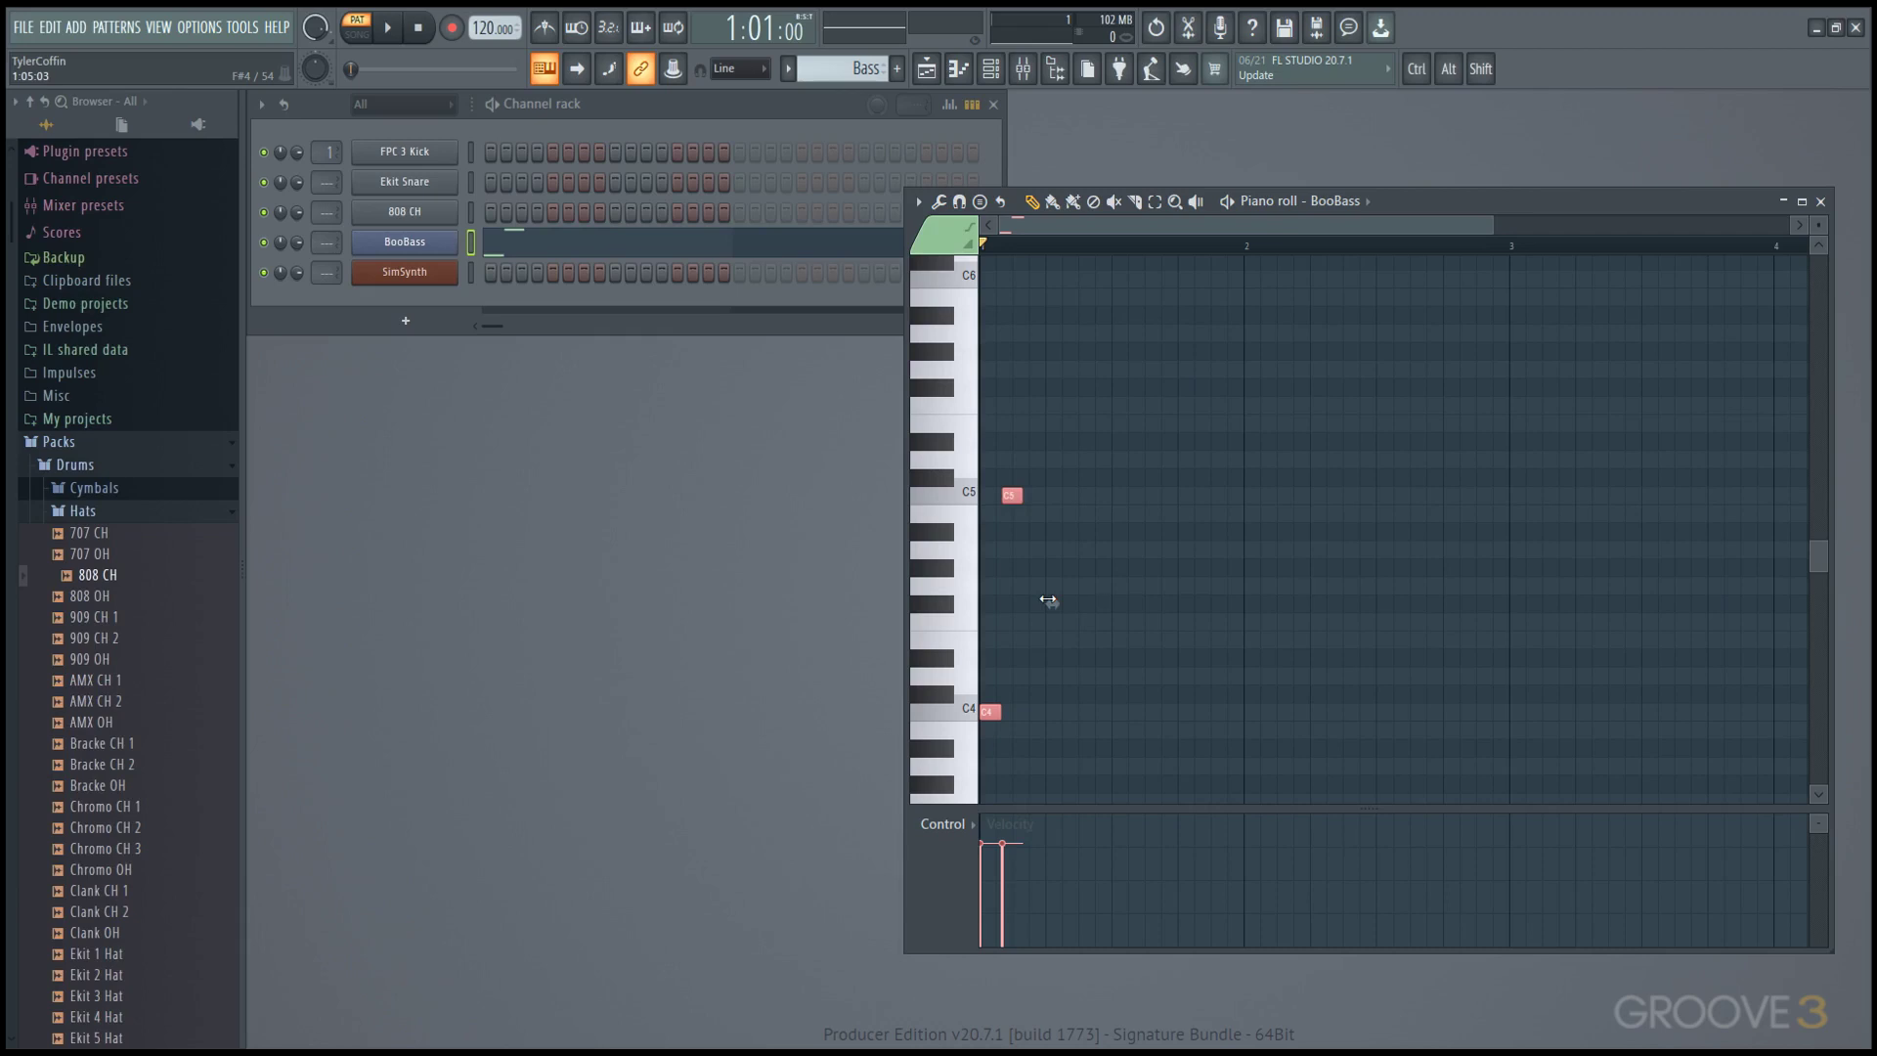
pyautogui.moveTo(1043, 599)
pyautogui.mouseDown()
pyautogui.moveTo(1111, 608)
pyautogui.moveTo(1074, 605)
pyautogui.mouseUp()
pyautogui.scroll(4, 1018, 582)
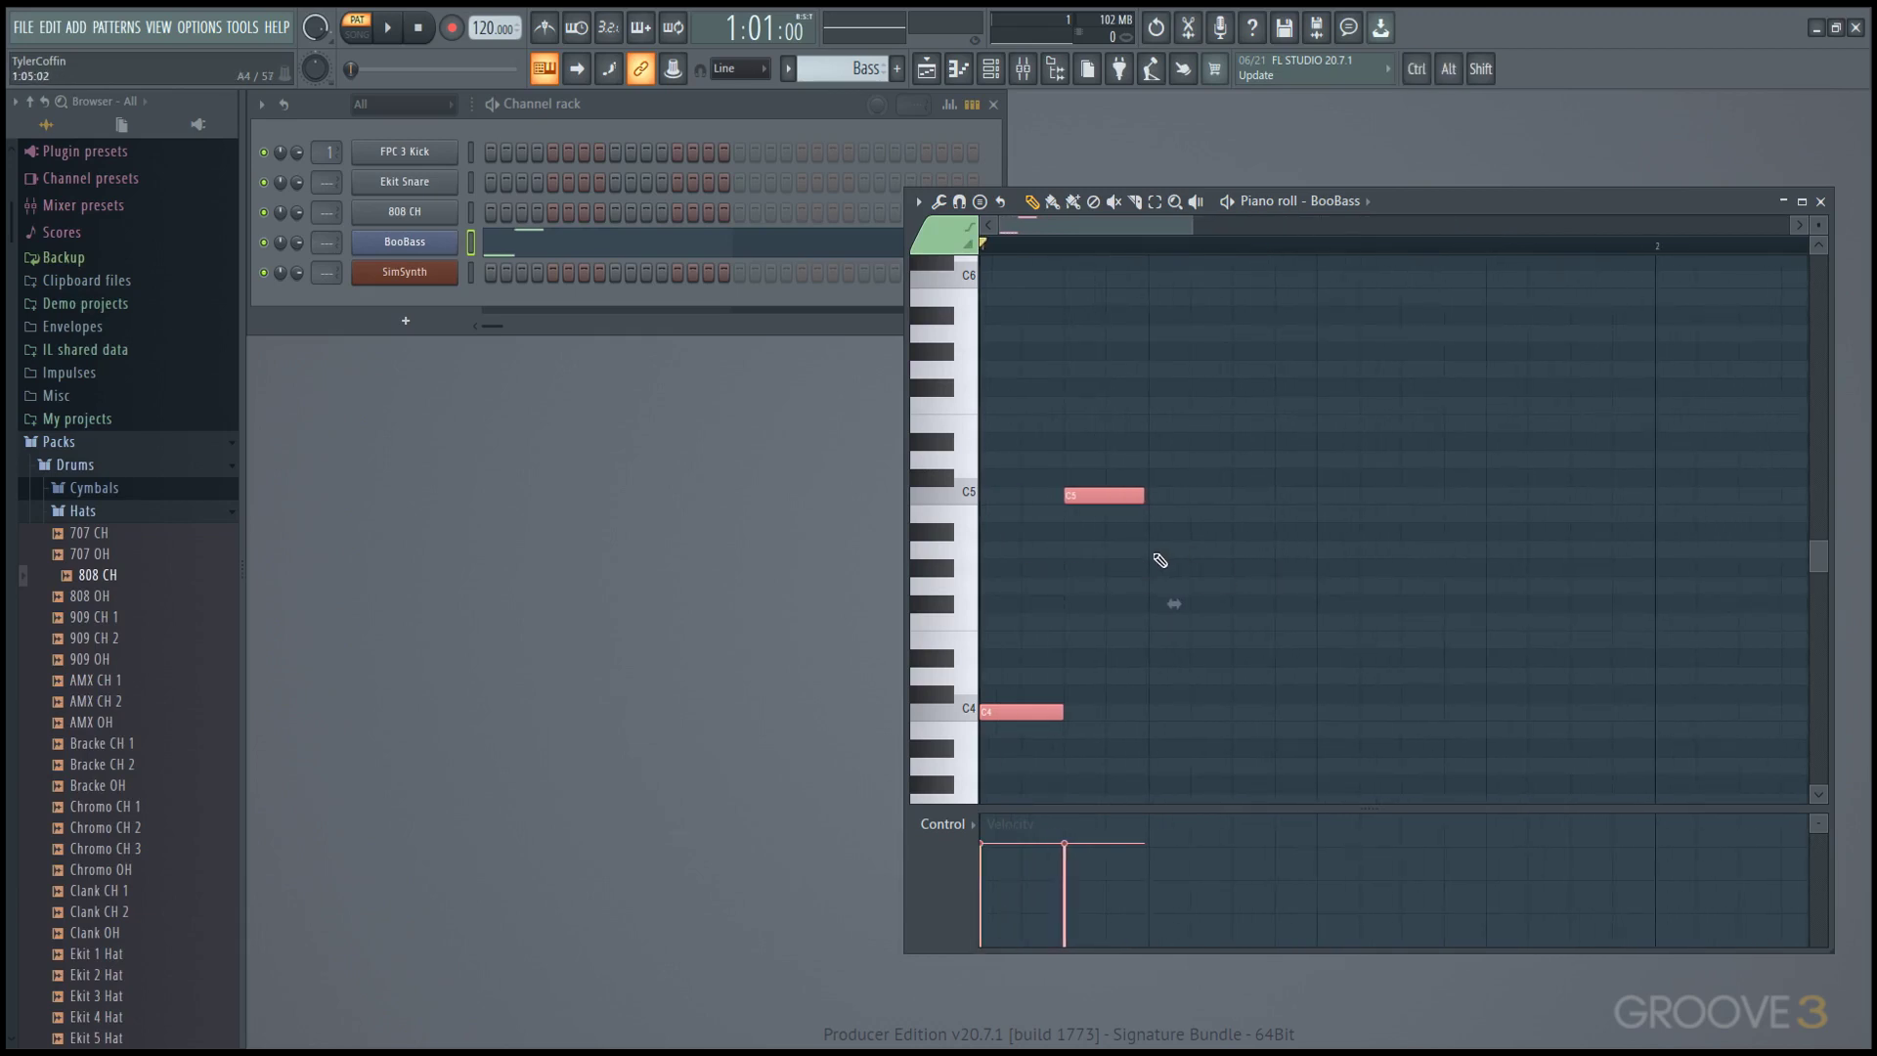
# - Duplicate the two-note BooBass phrase repeatedly until alternating C4 and C5 notes fill bar 1, and play it back
pyautogui.press('ctrl')
pyautogui.click(1225, 543)
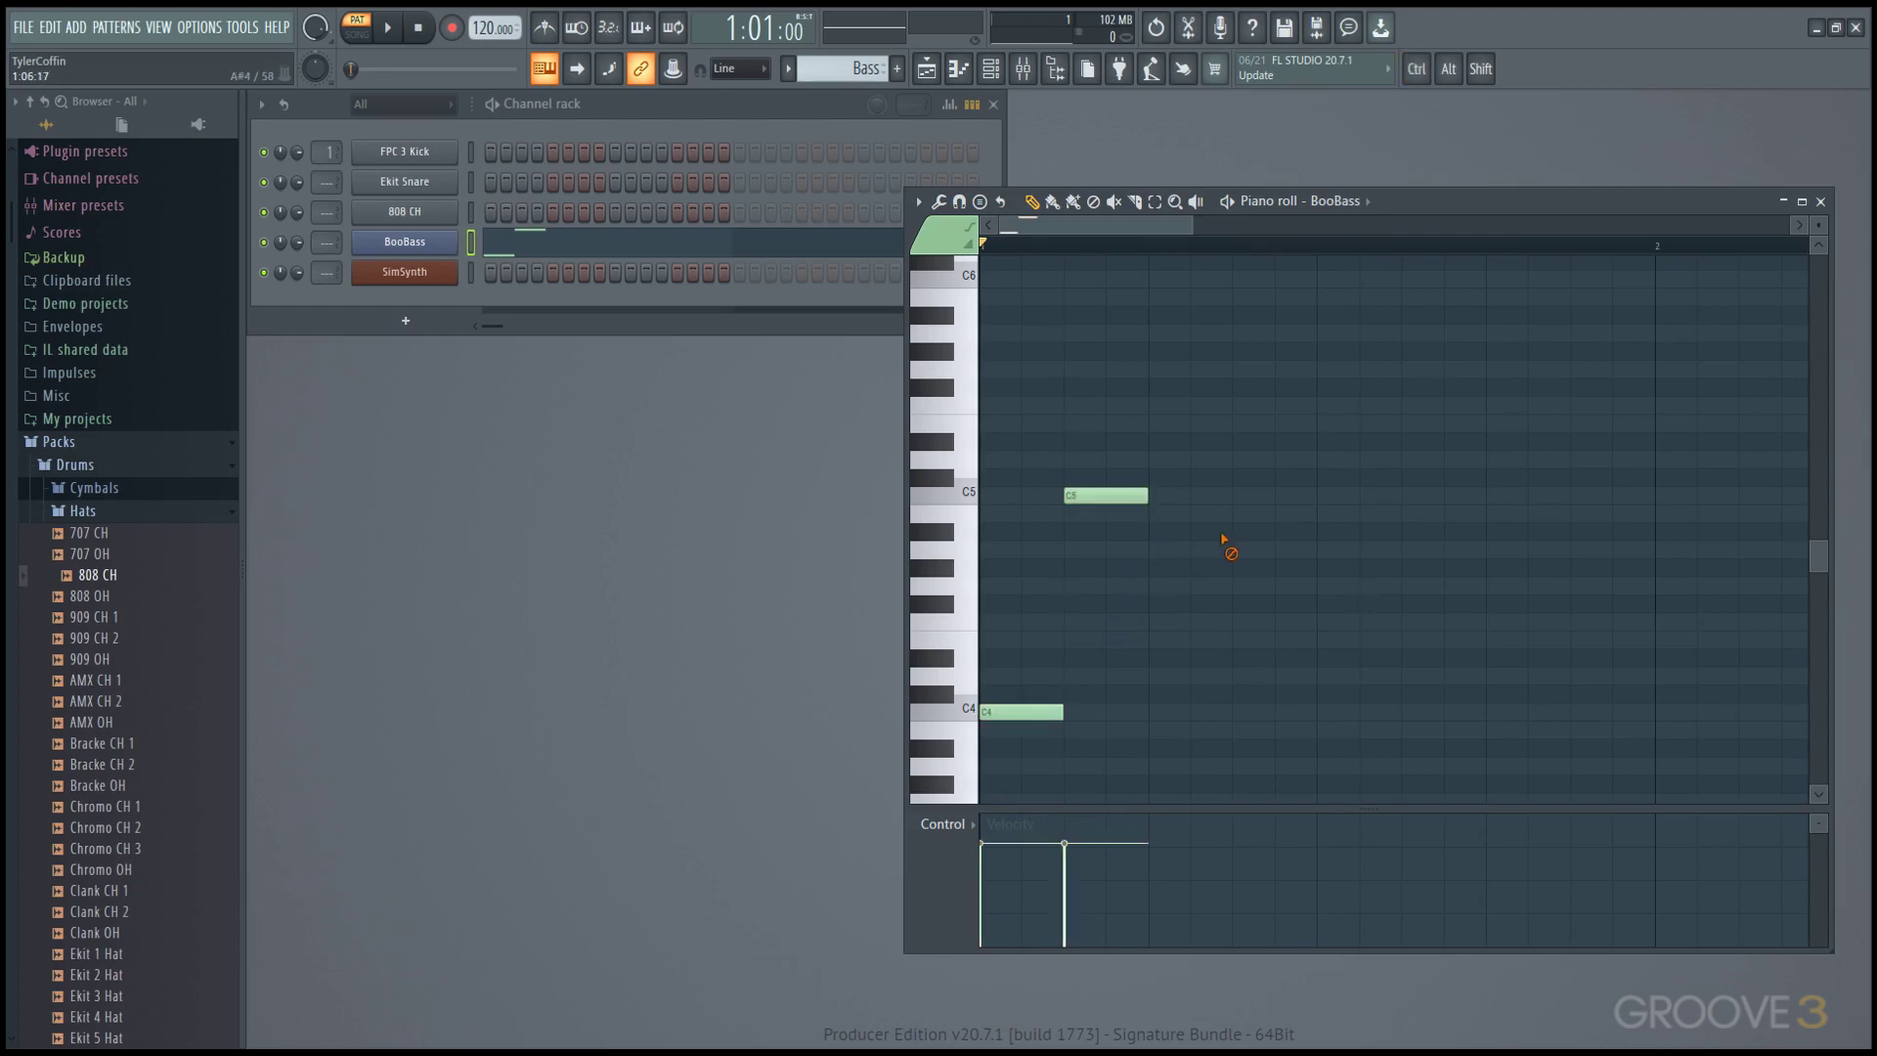
pyautogui.scroll(-3, 1065, 611)
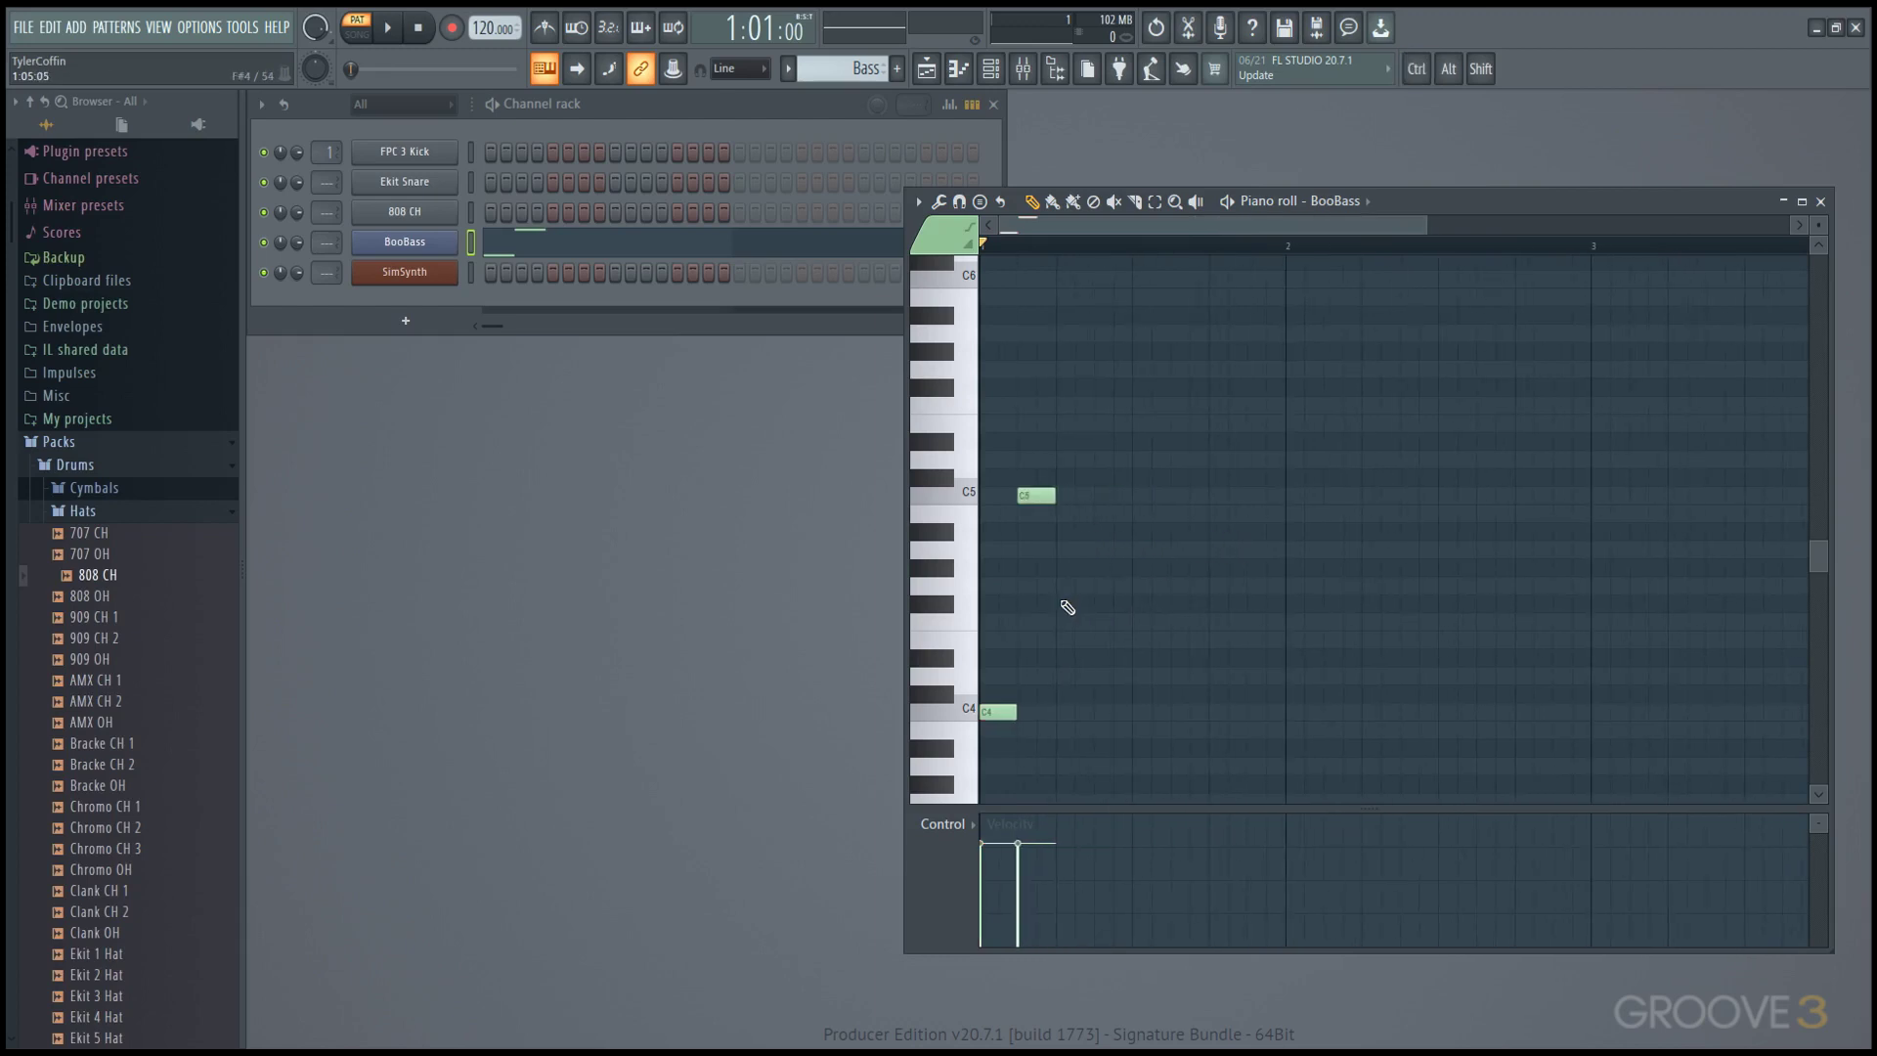
pyautogui.scroll(2, 1061, 534)
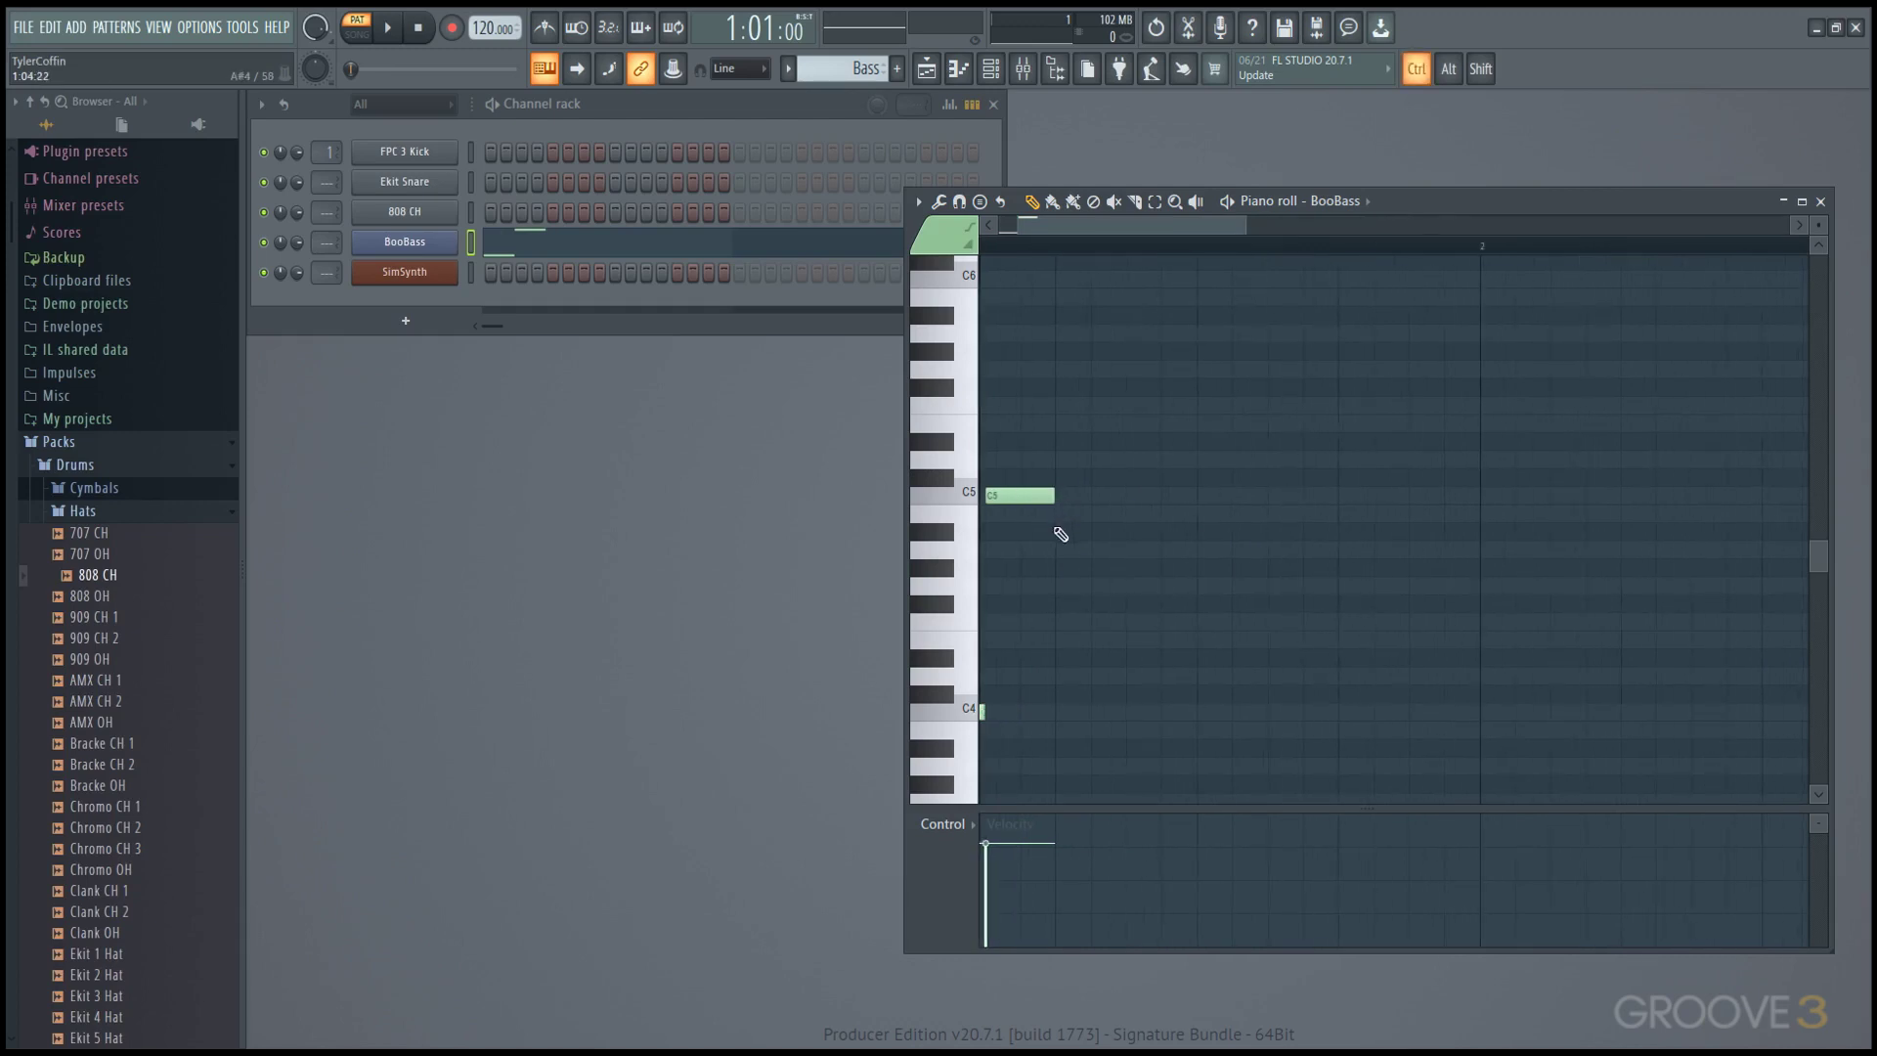
pyautogui.scroll(1, 1061, 534)
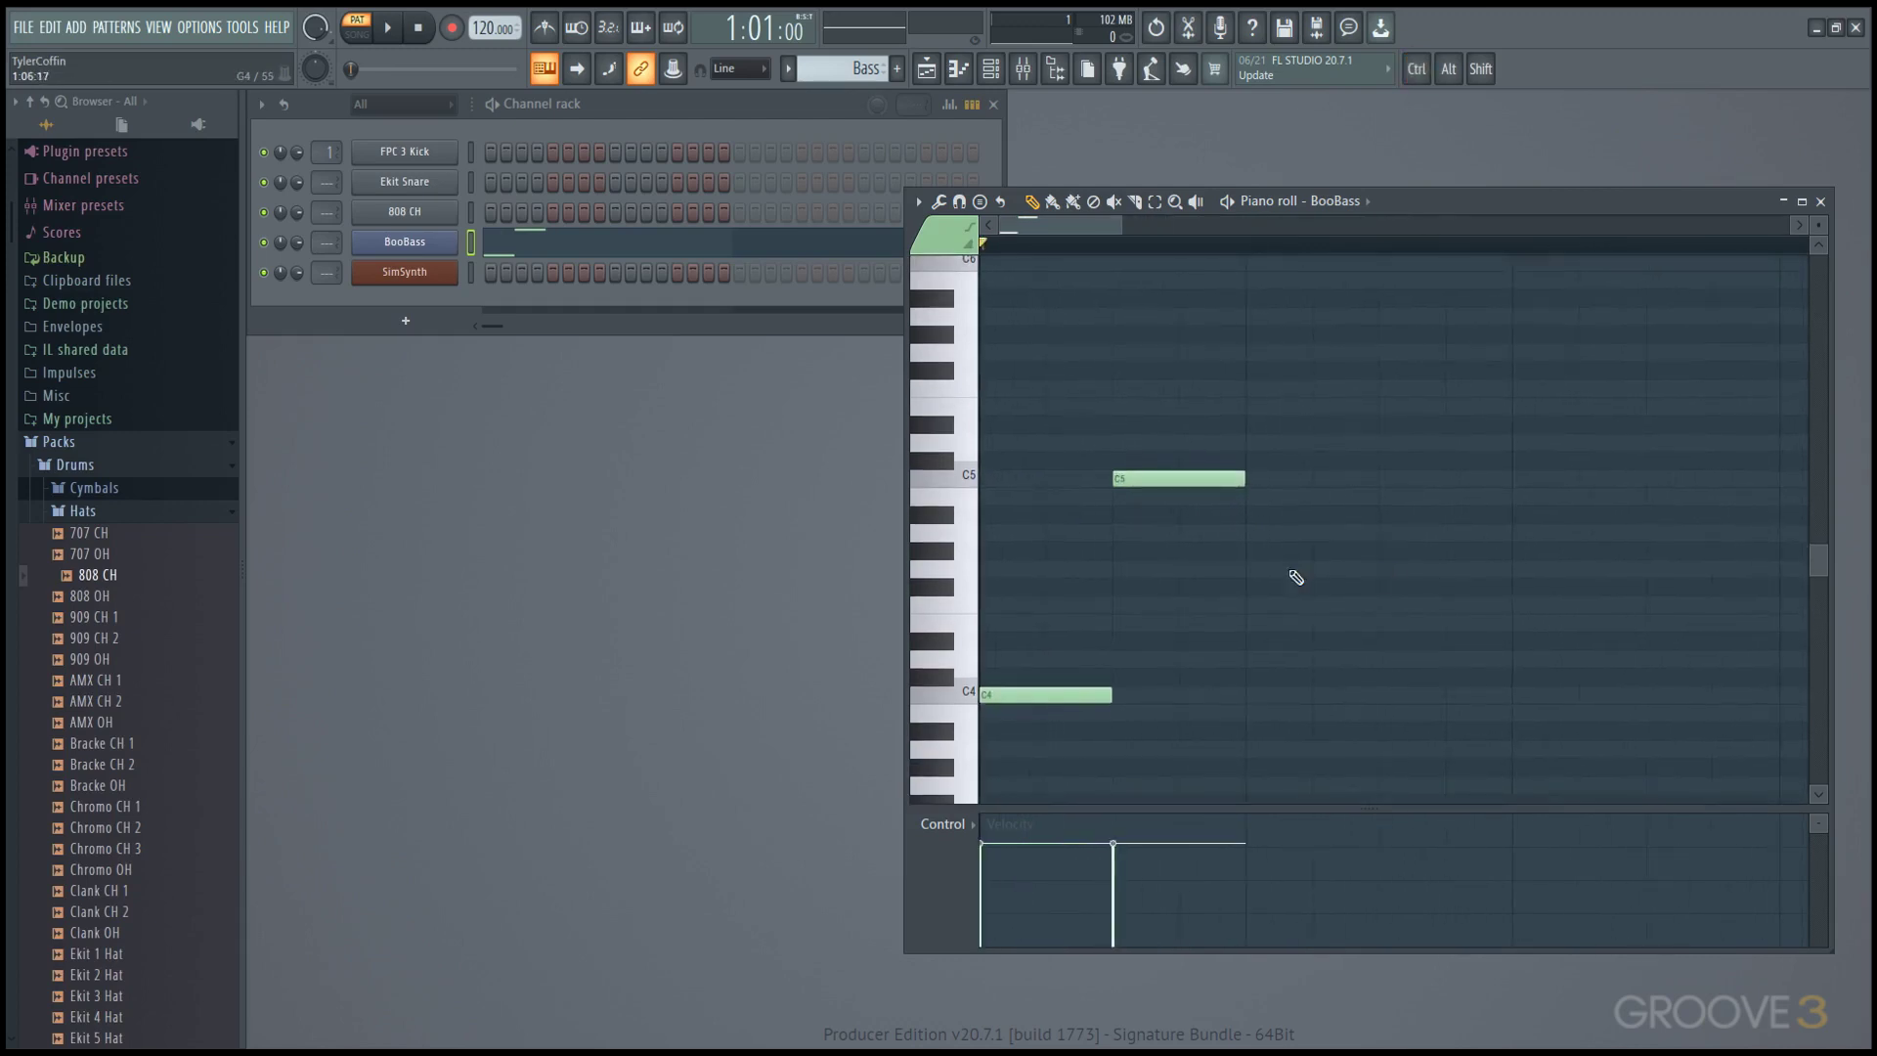
pyautogui.scroll(-4, 1152, 557)
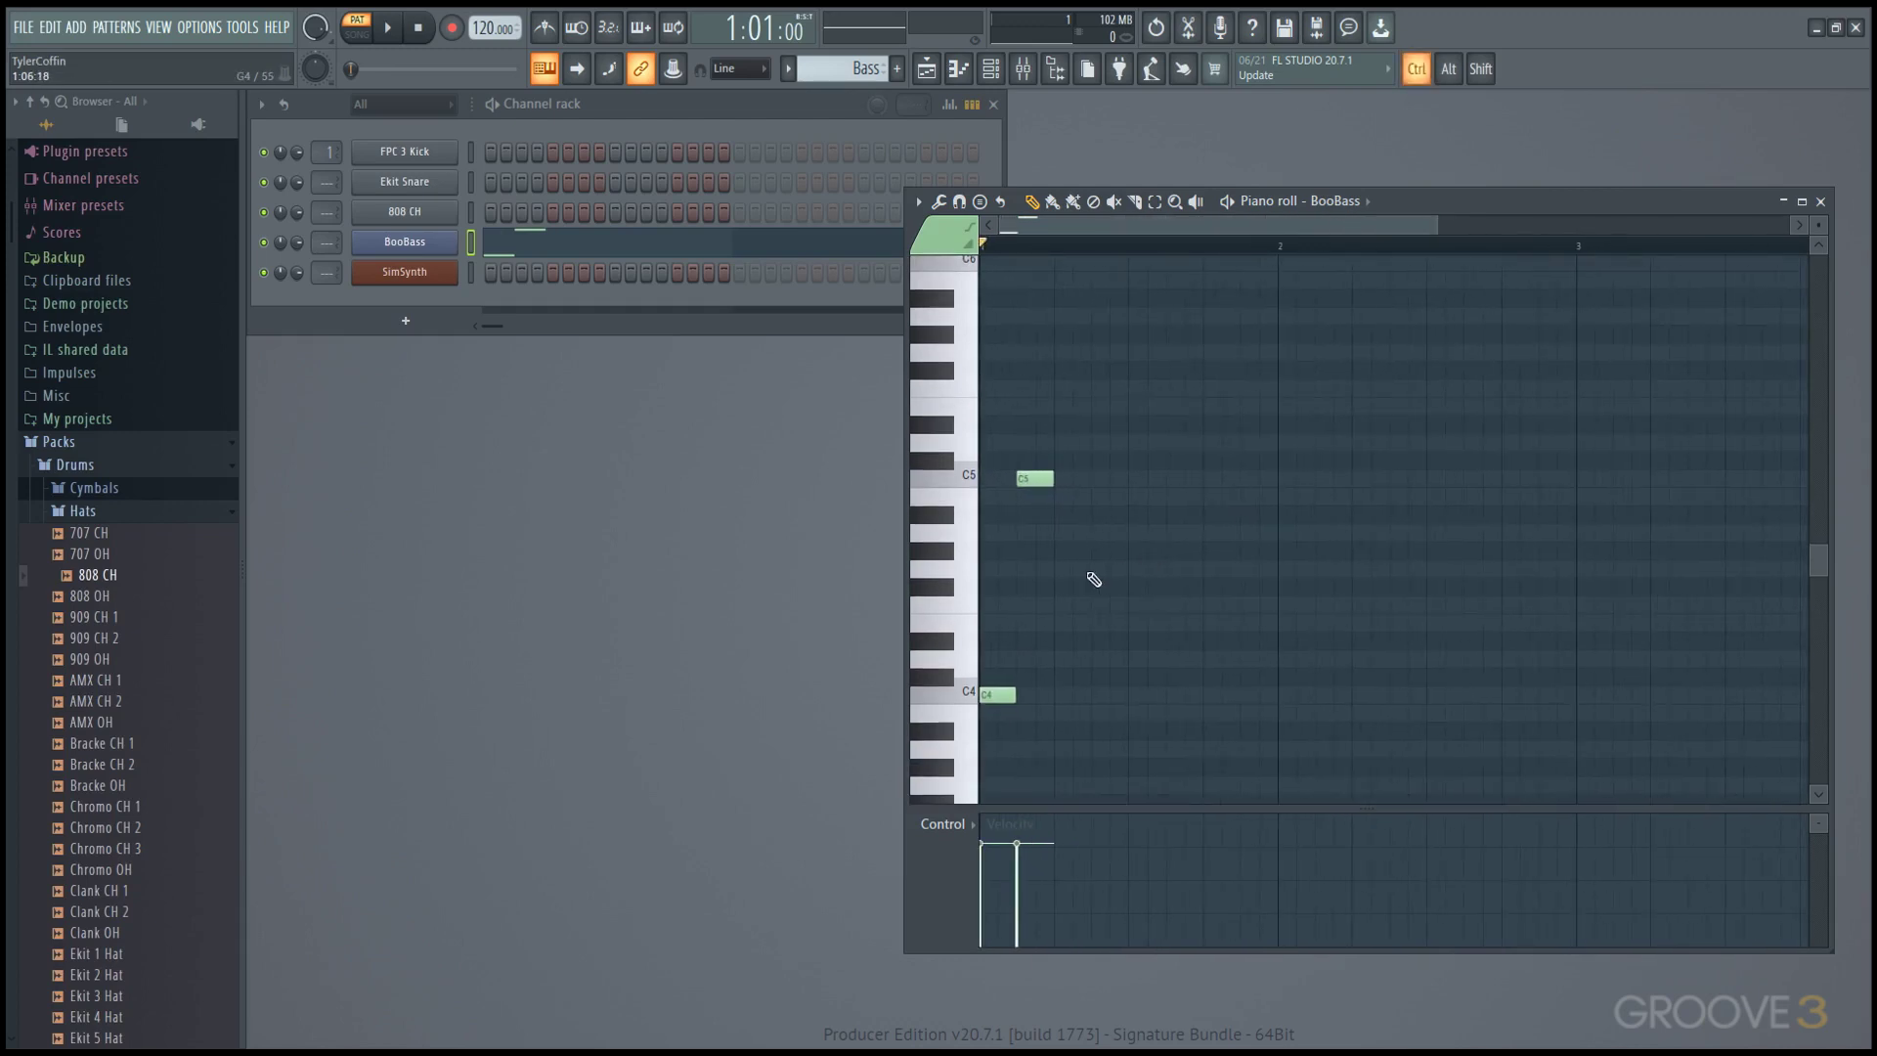
pyautogui.hotkey('ctrl', 'b')
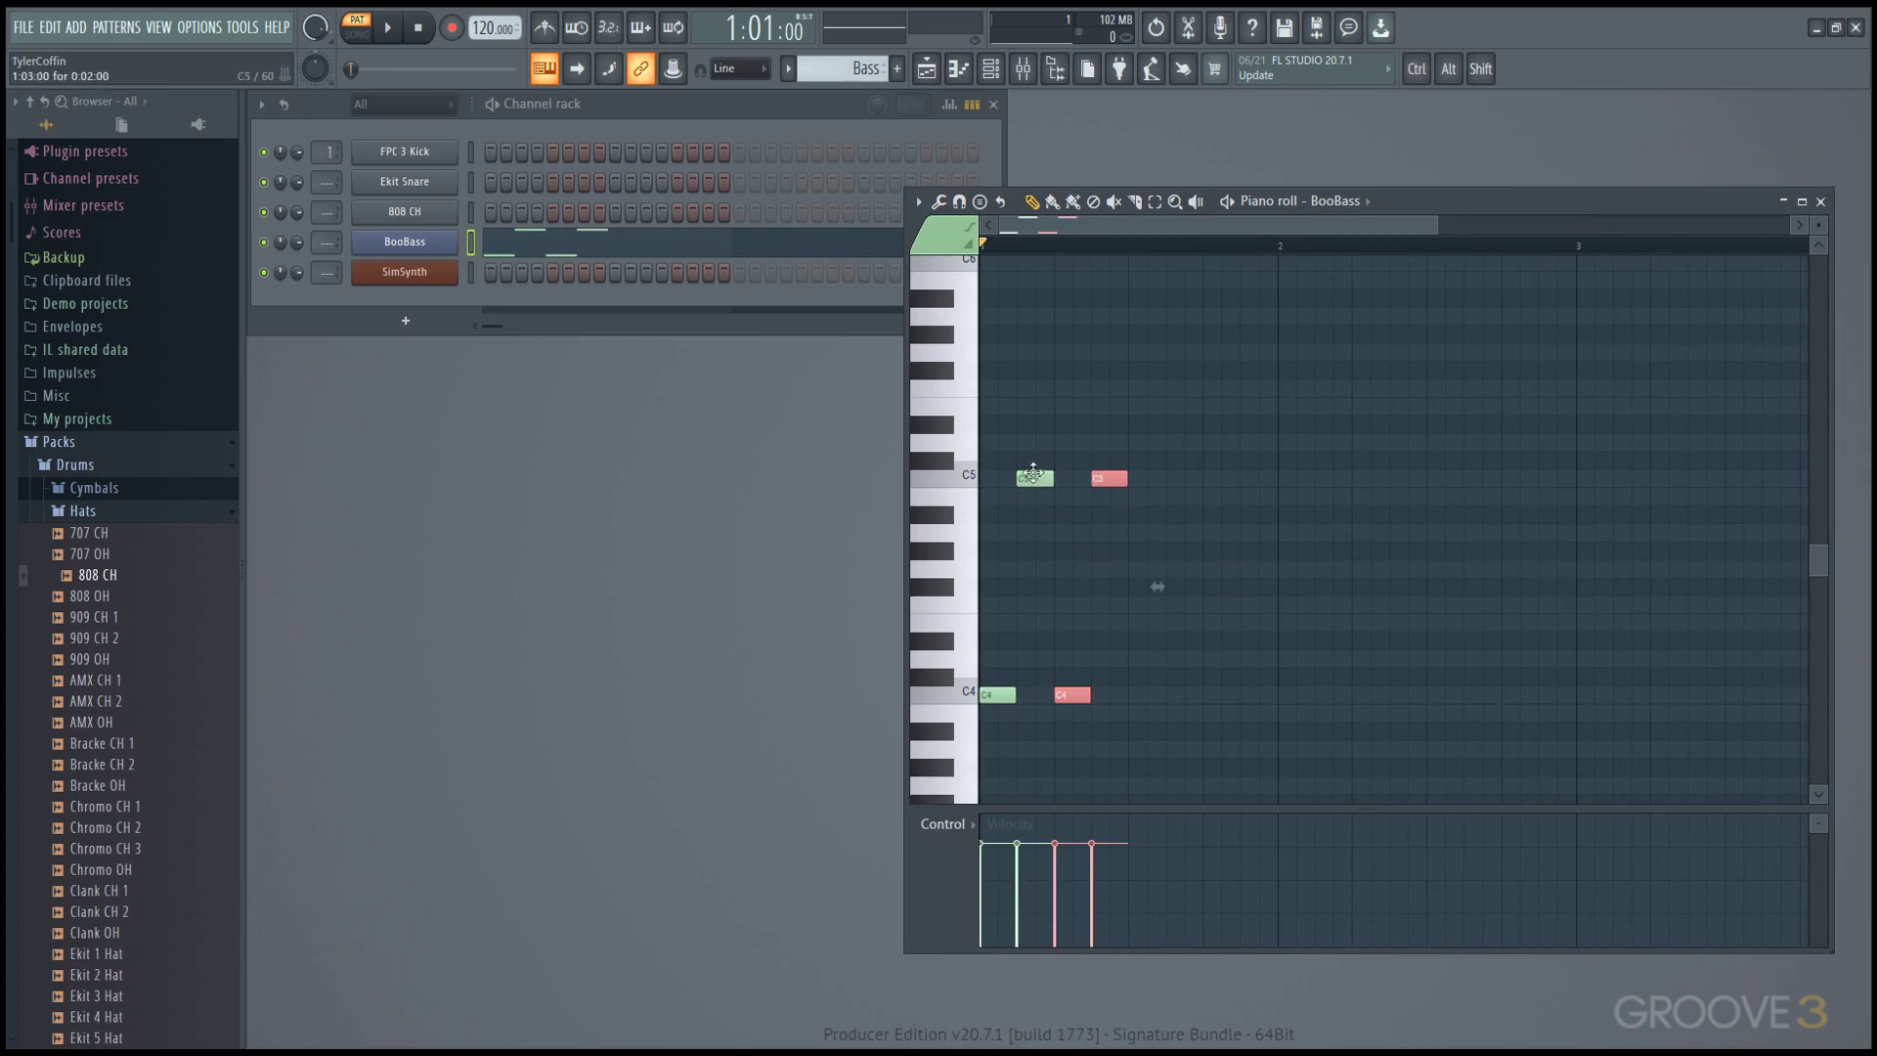
pyautogui.click(1113, 505)
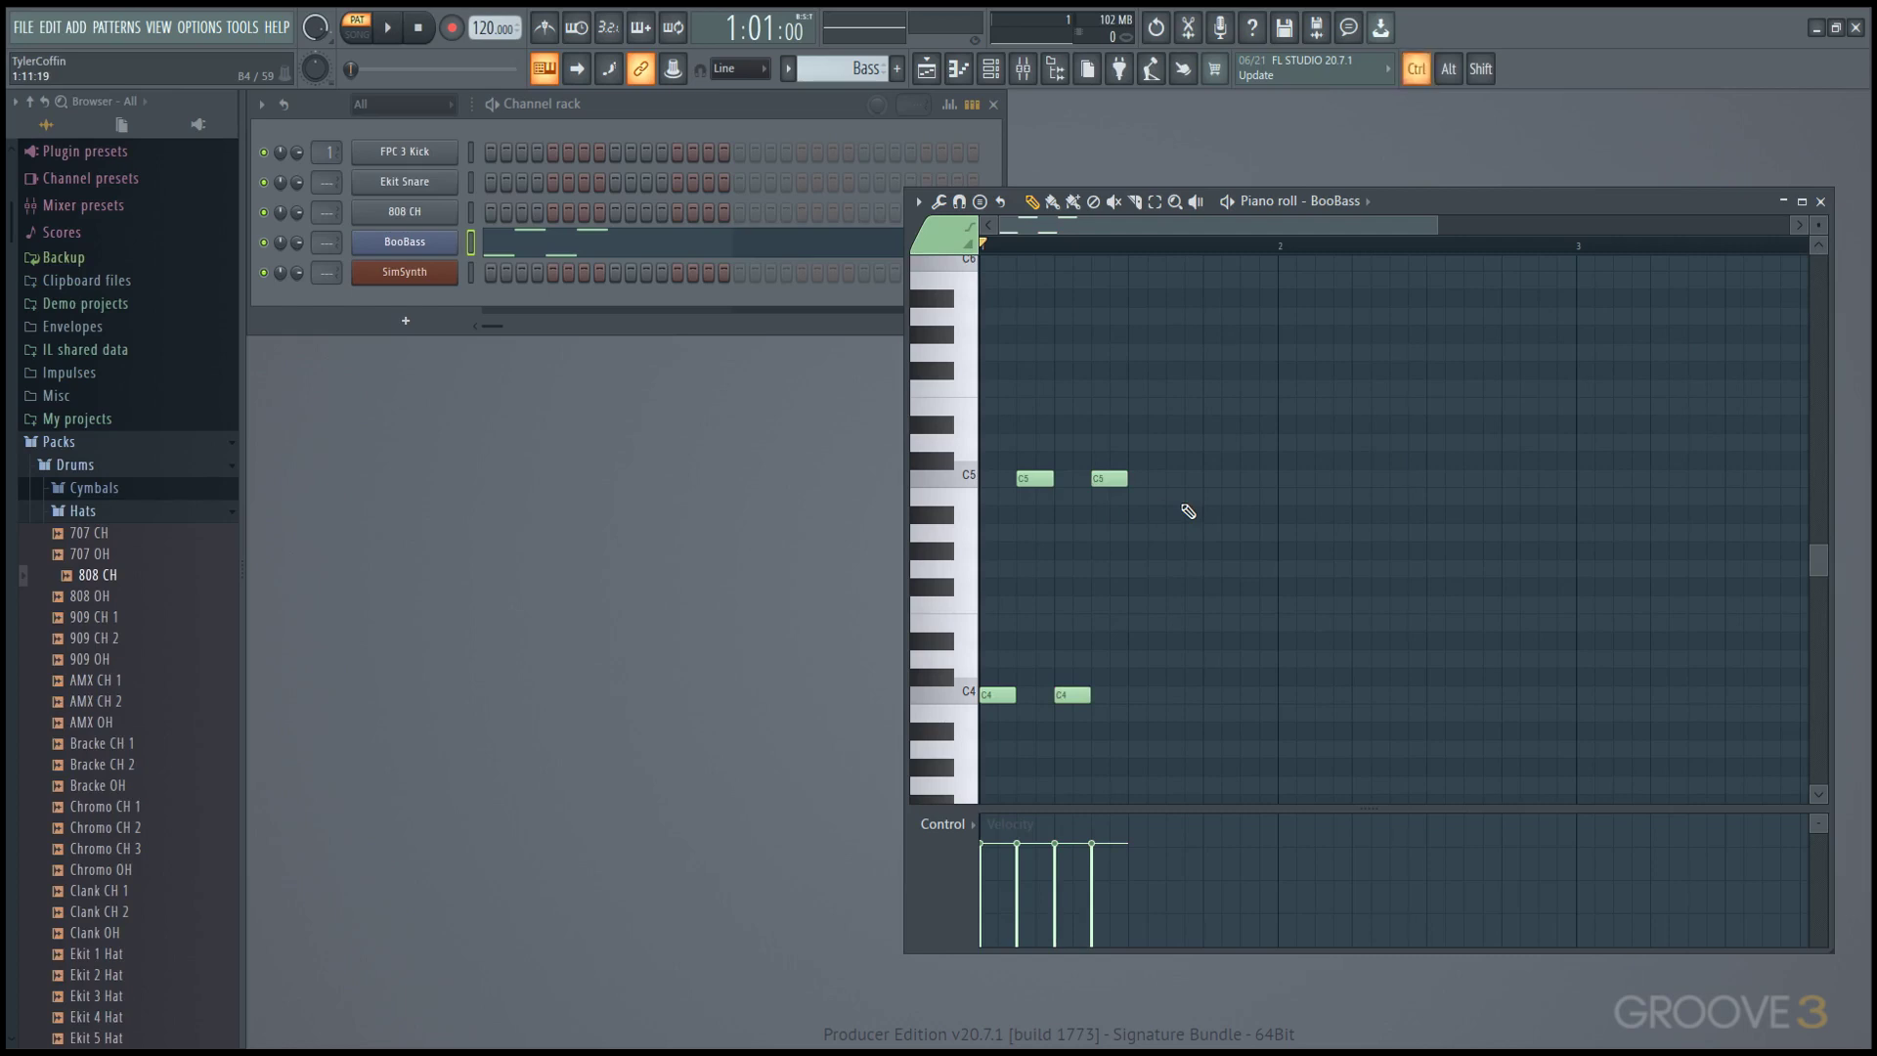
pyautogui.hotkey('ctrl', 'b')
pyautogui.click(1184, 498)
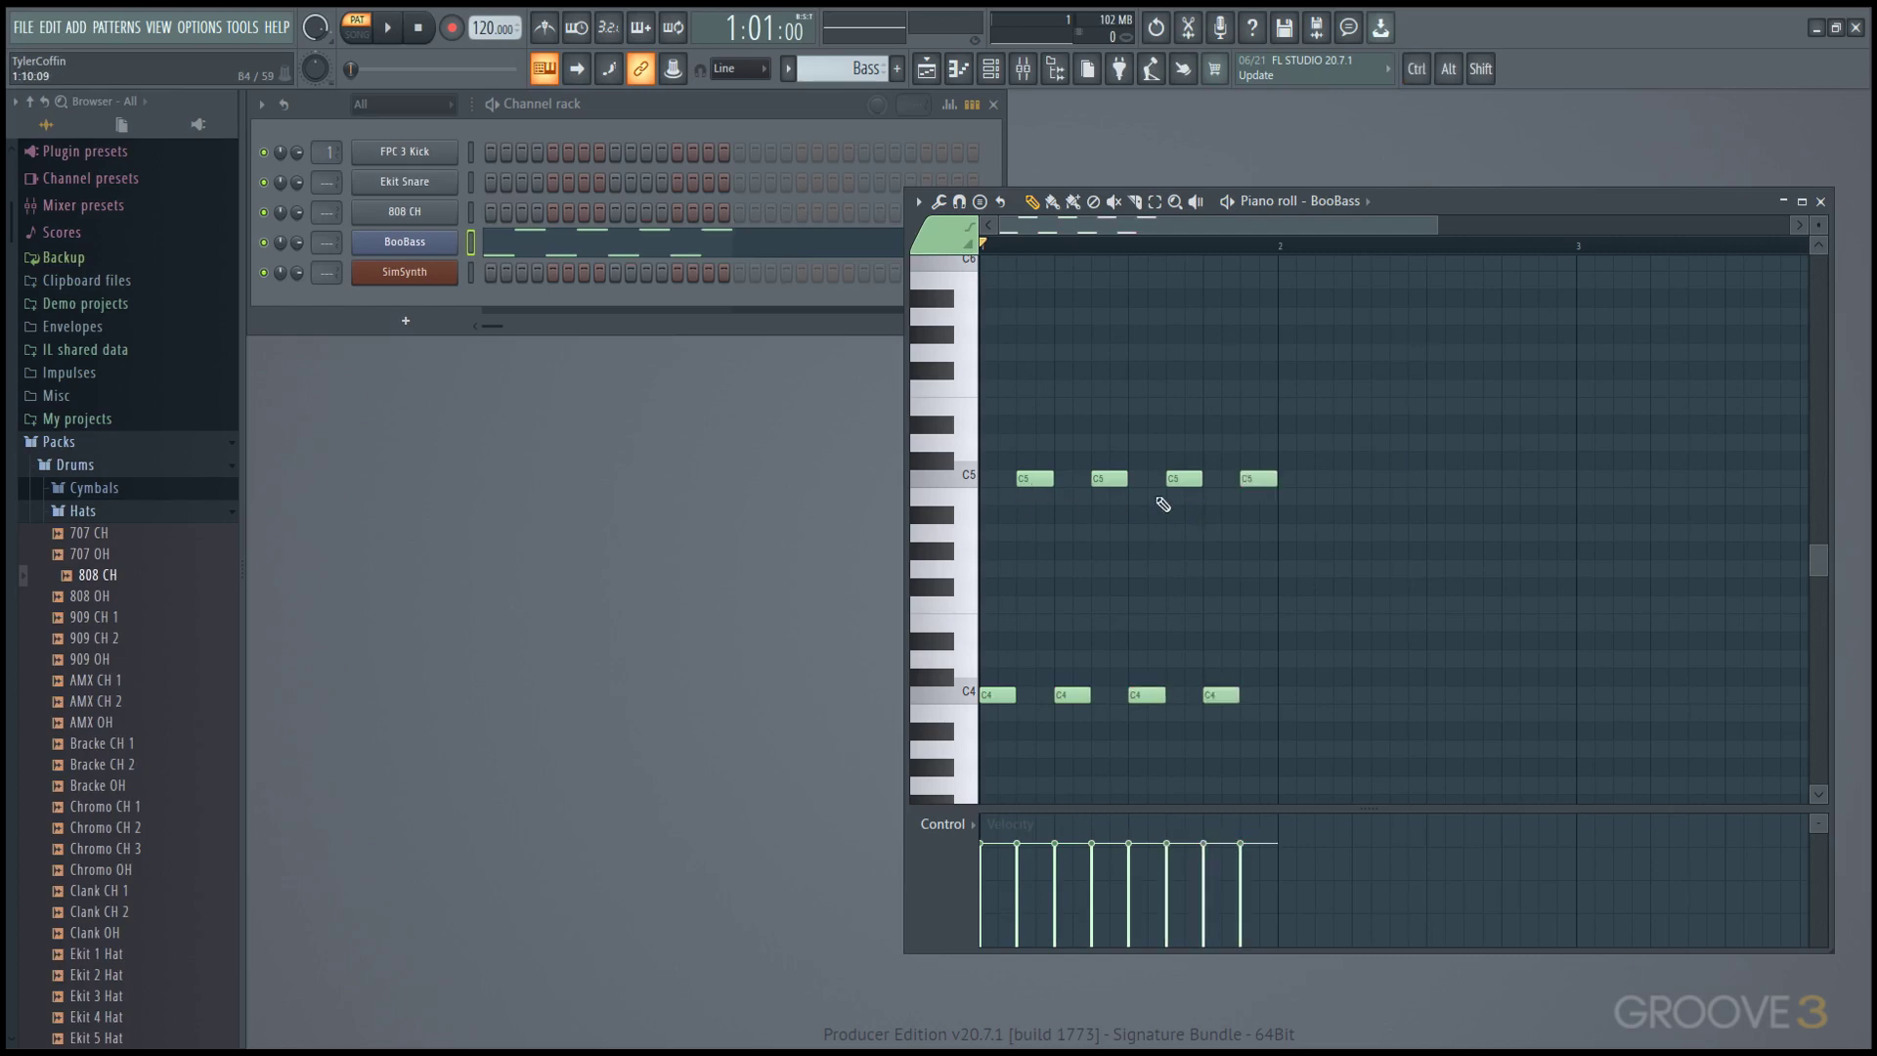
pyautogui.press('space')
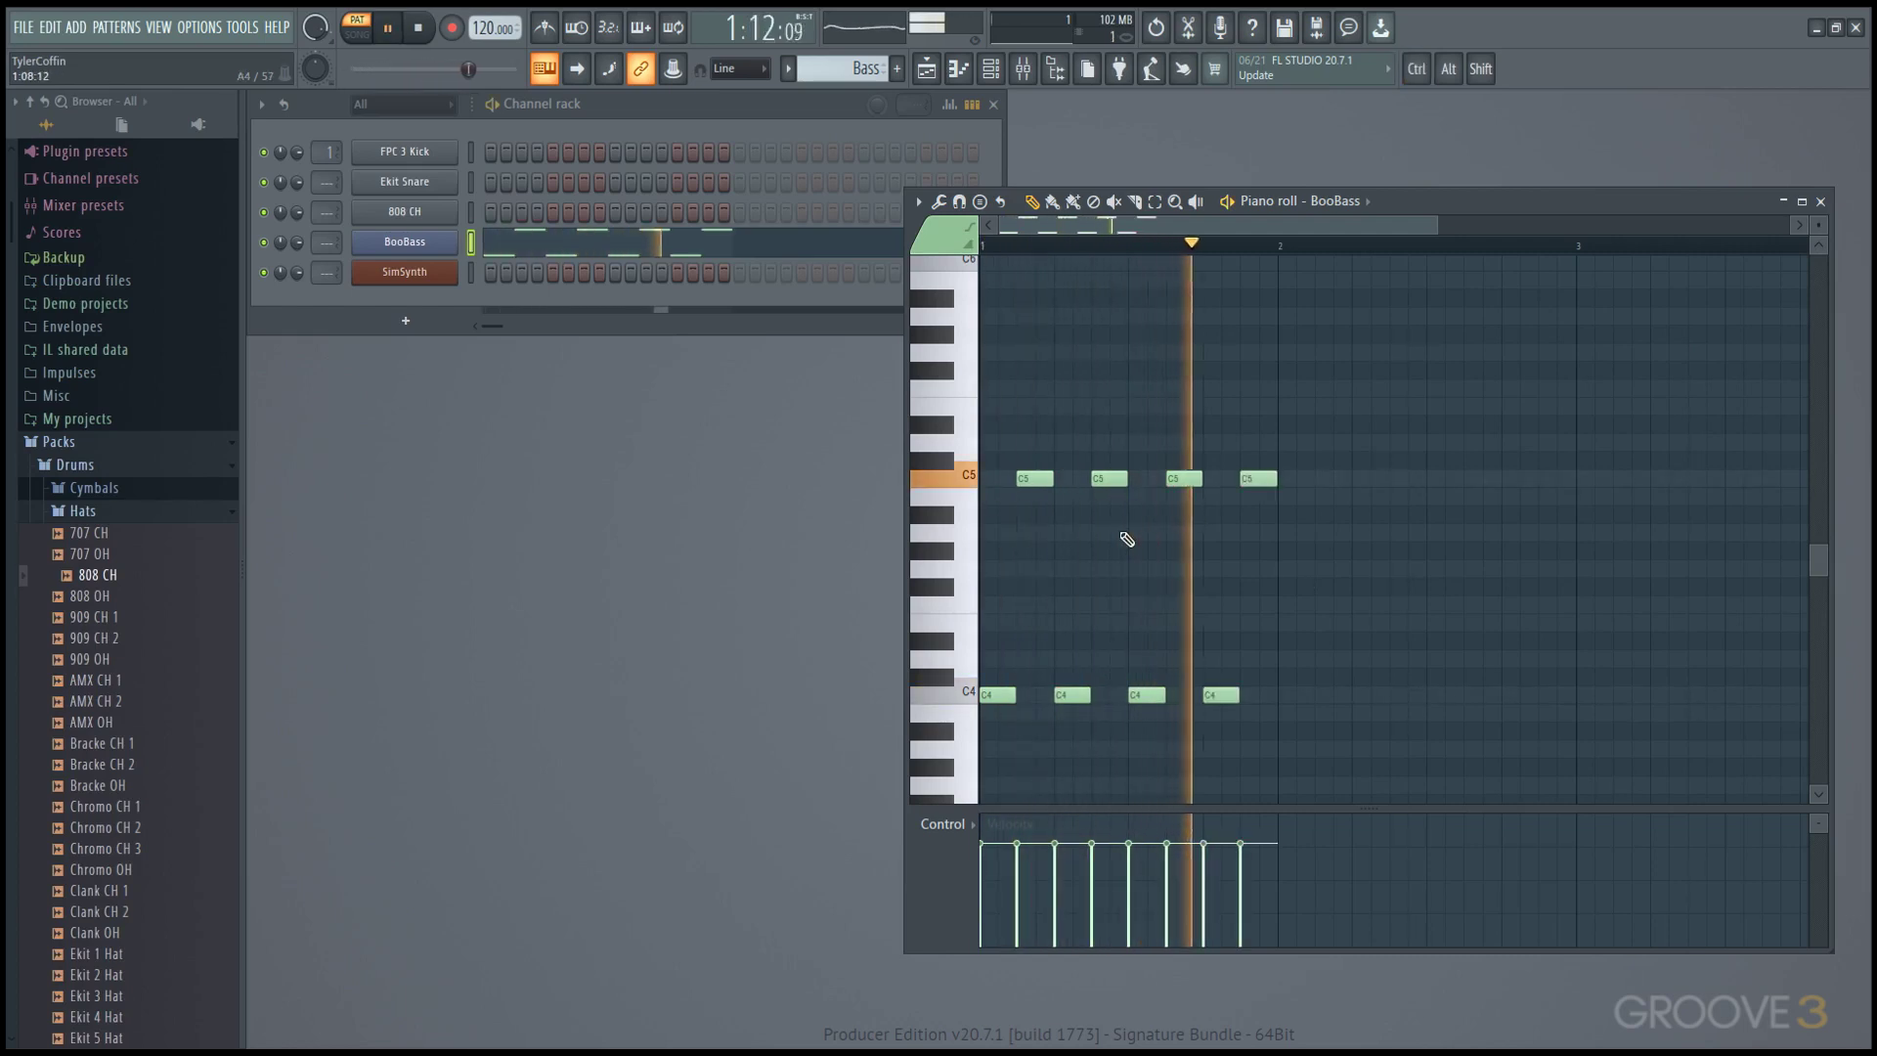
pyautogui.press('space')
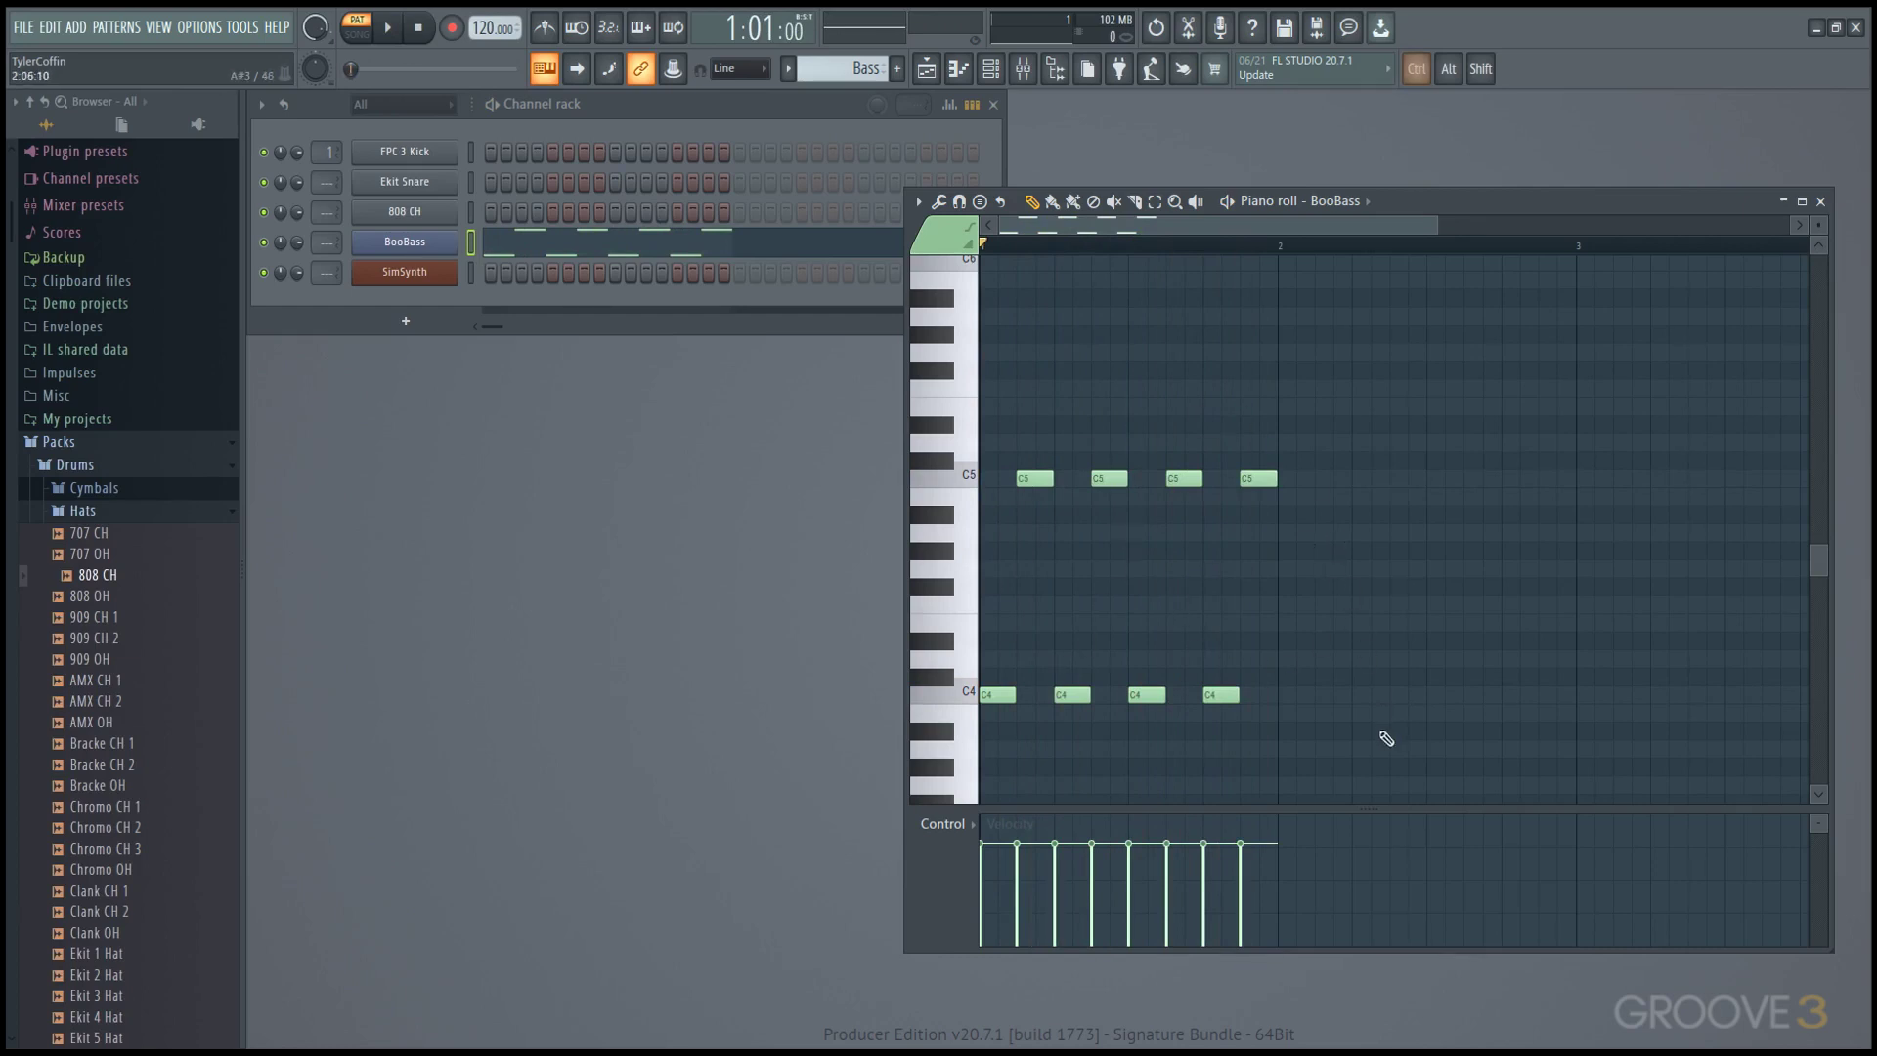
# - Copy all bar 1 bass notes into bar 2 two semitones lower, on A#3 and A#4, and play back both bars
pyautogui.moveTo(1375, 737); pyautogui.dragTo(974, 436)
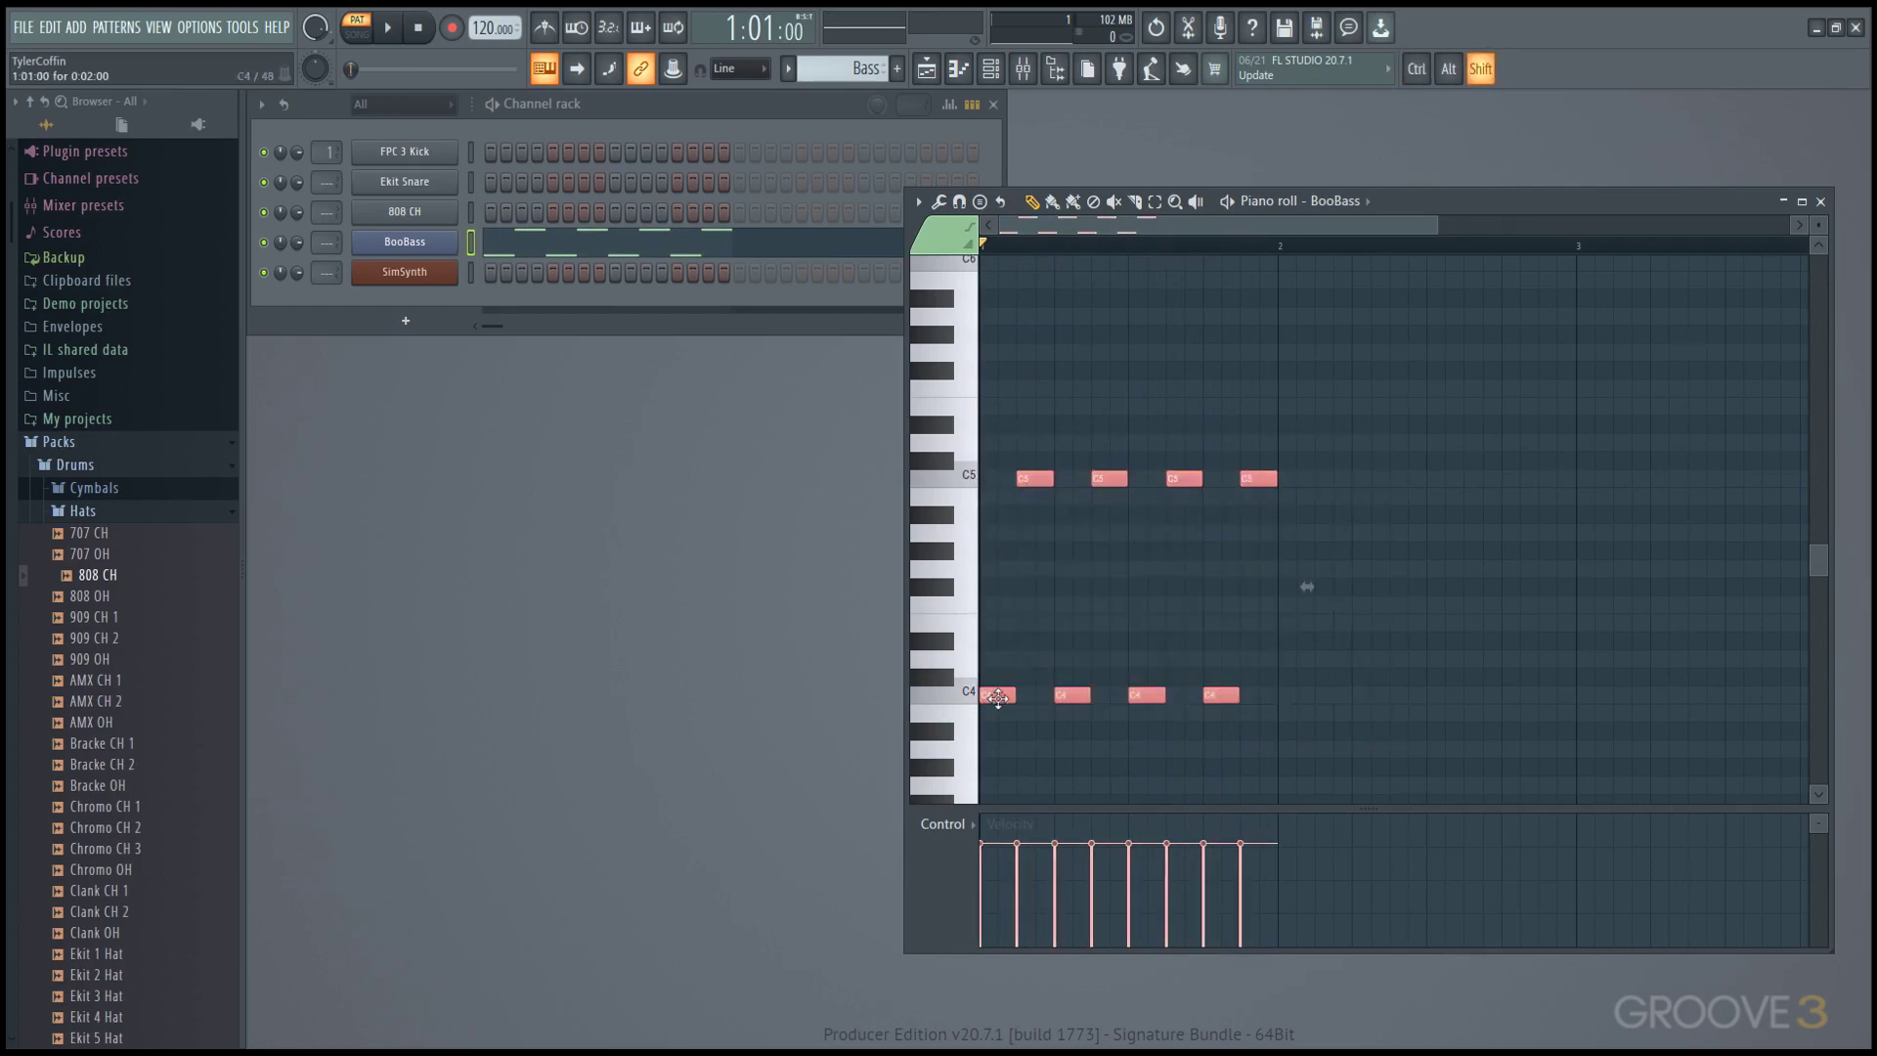
pyautogui.moveTo(1028, 693); pyautogui.dragTo(1302, 742)
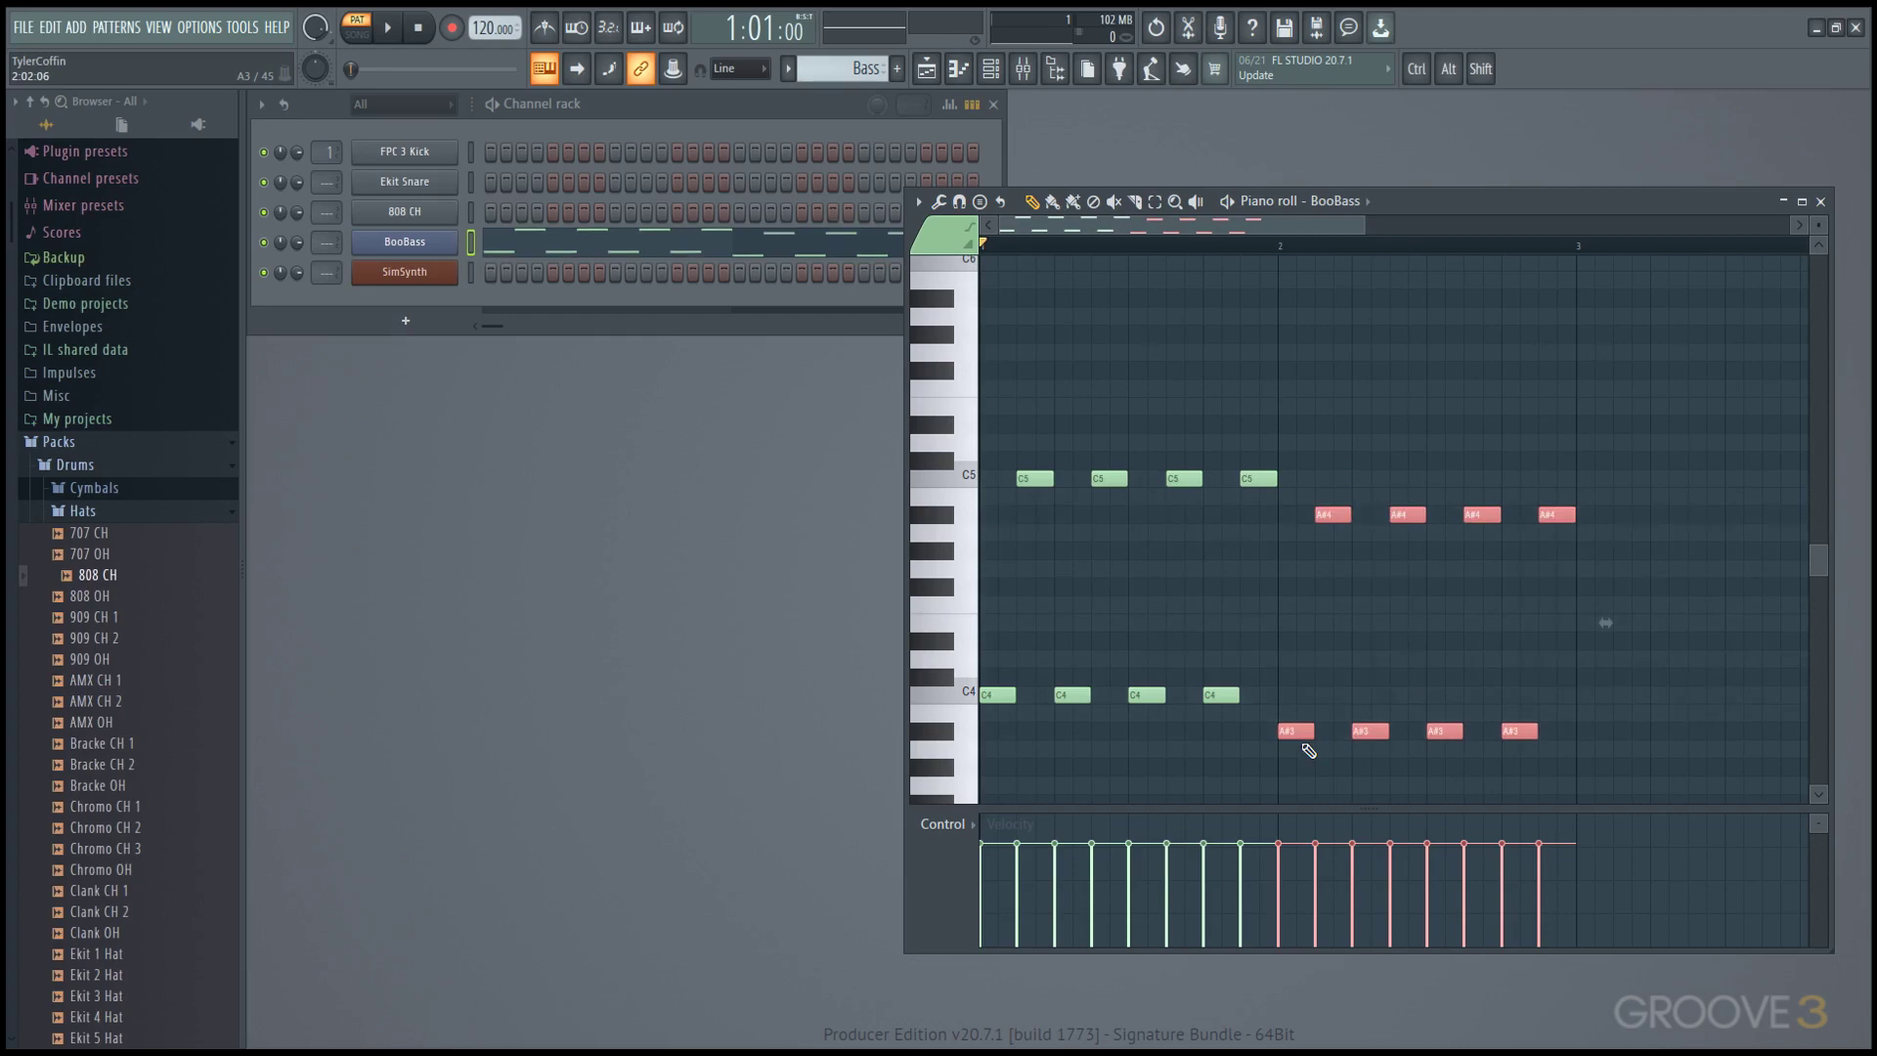
pyautogui.press('space')
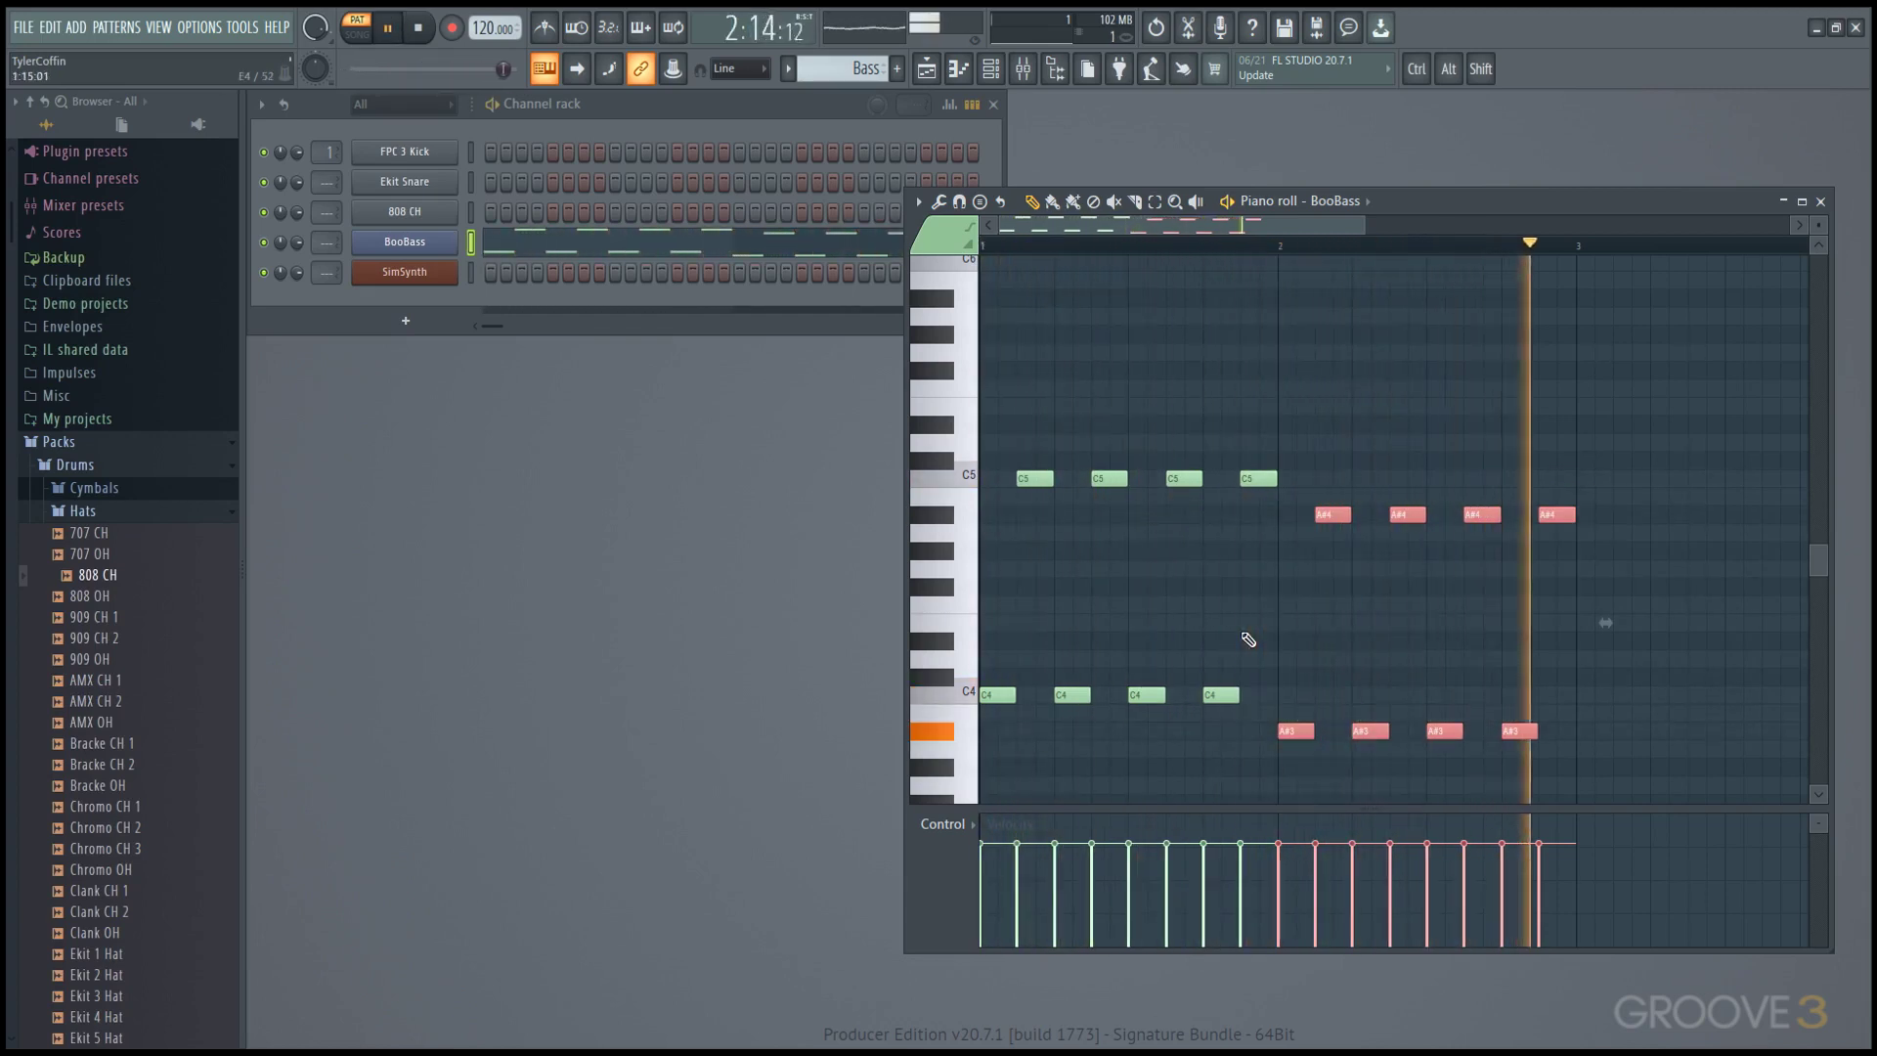
pyautogui.press('space')
pyautogui.hotkey('ctrl', 'd')
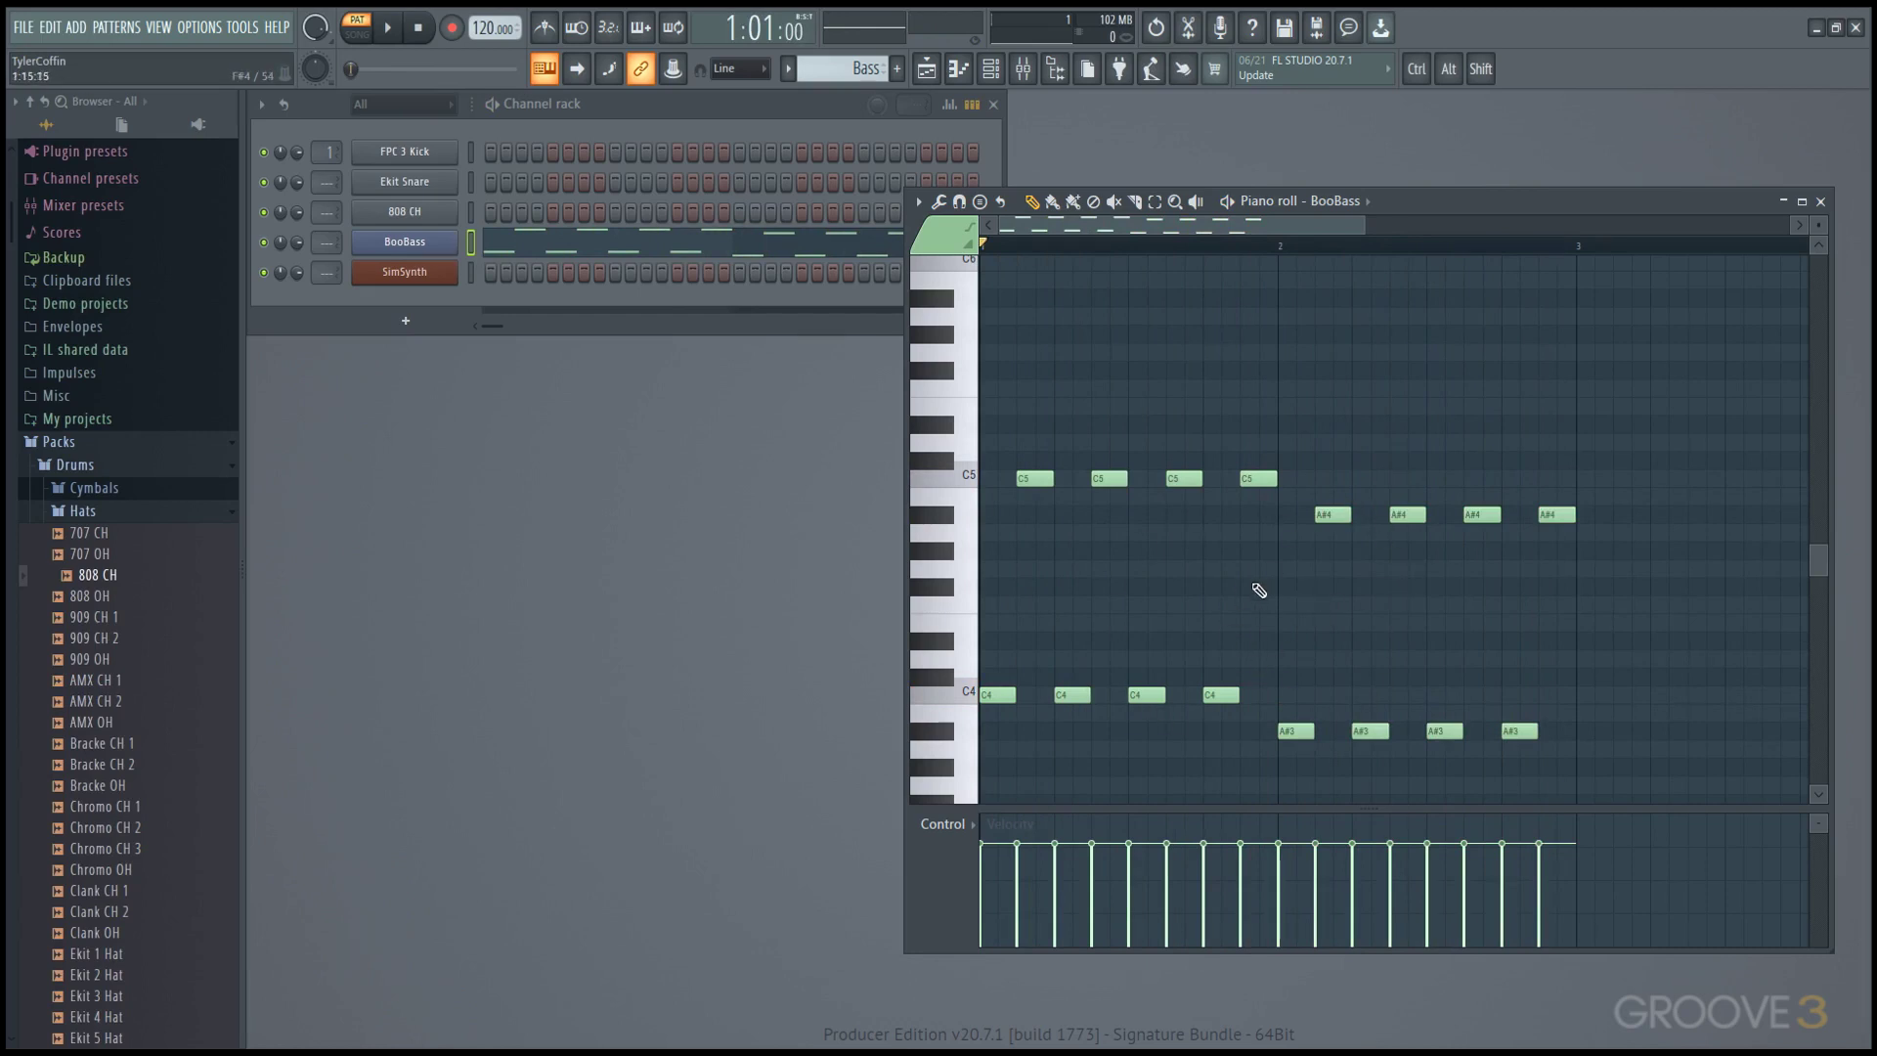
# - Vary the bass velocities by slightly lowering the second note, the ninth to about 73% and the thirteenth to about 69%
pyautogui.click(1018, 856)
pyautogui.click(1127, 855)
pyautogui.click(1278, 849)
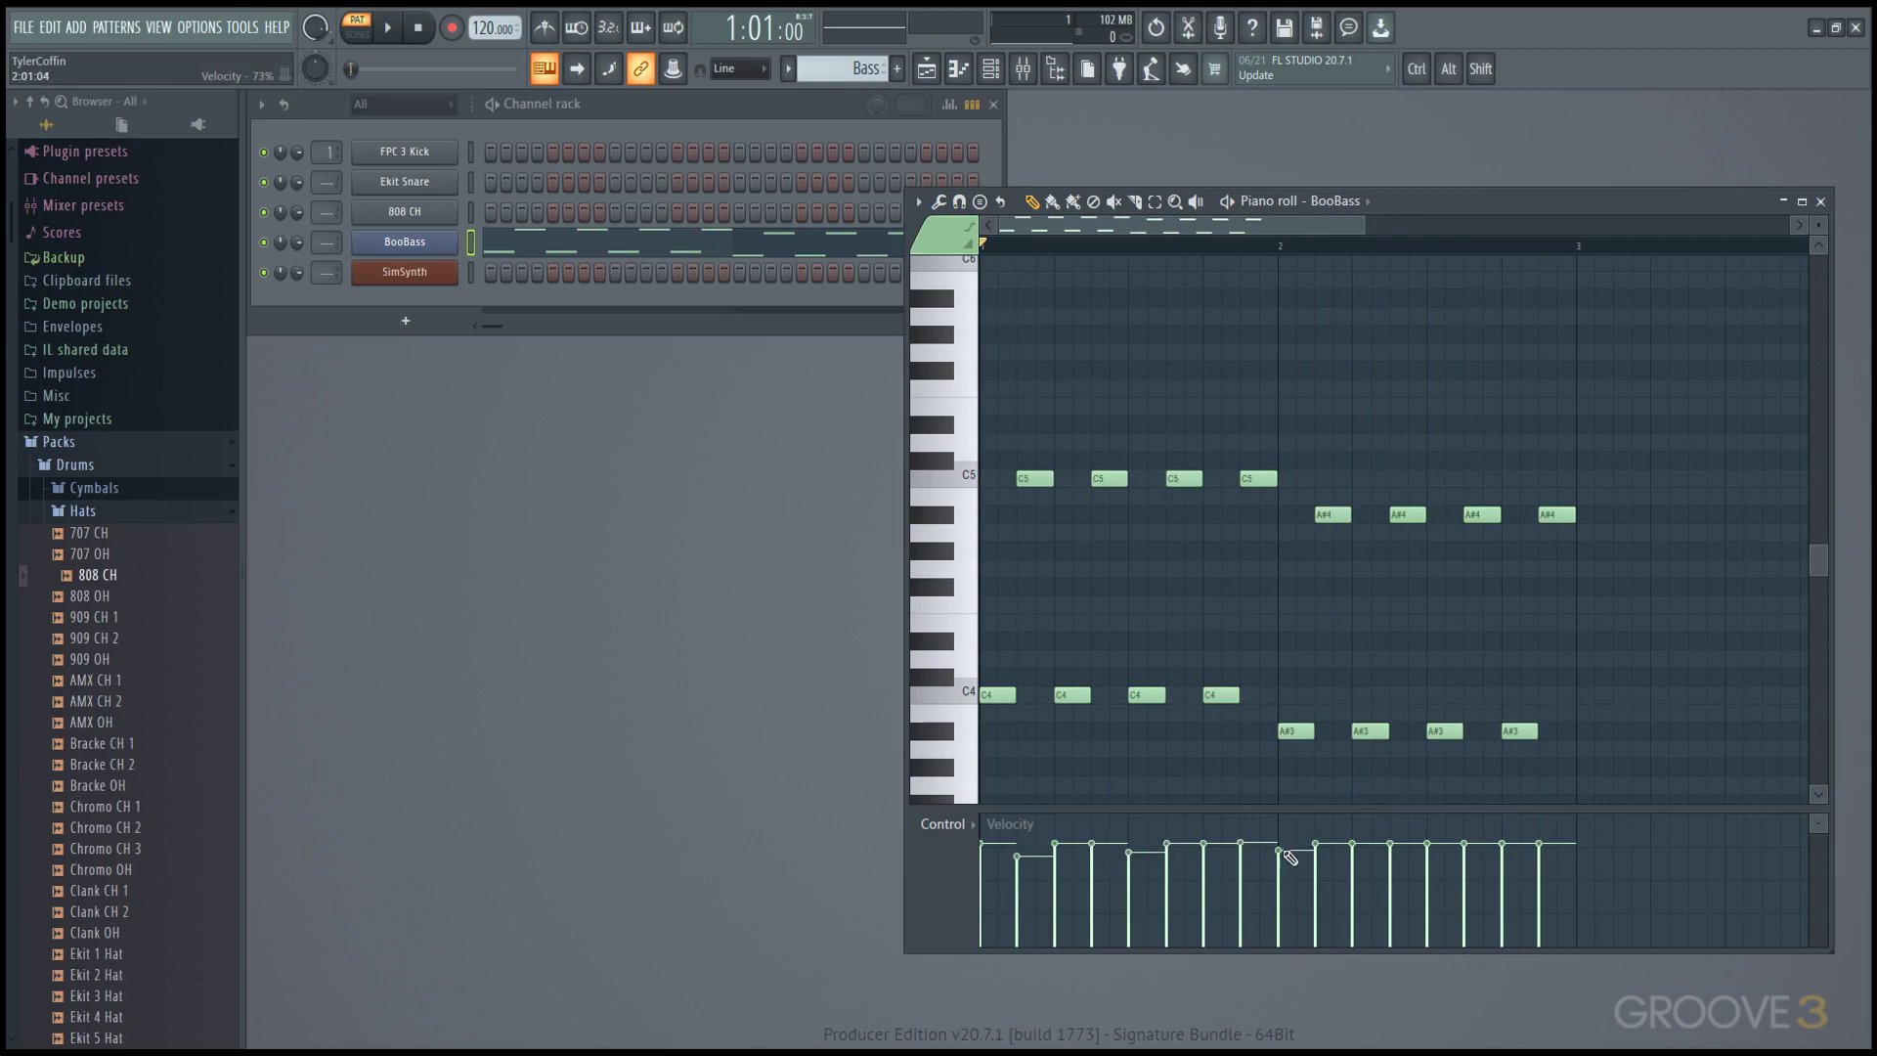
pyautogui.click(1427, 855)
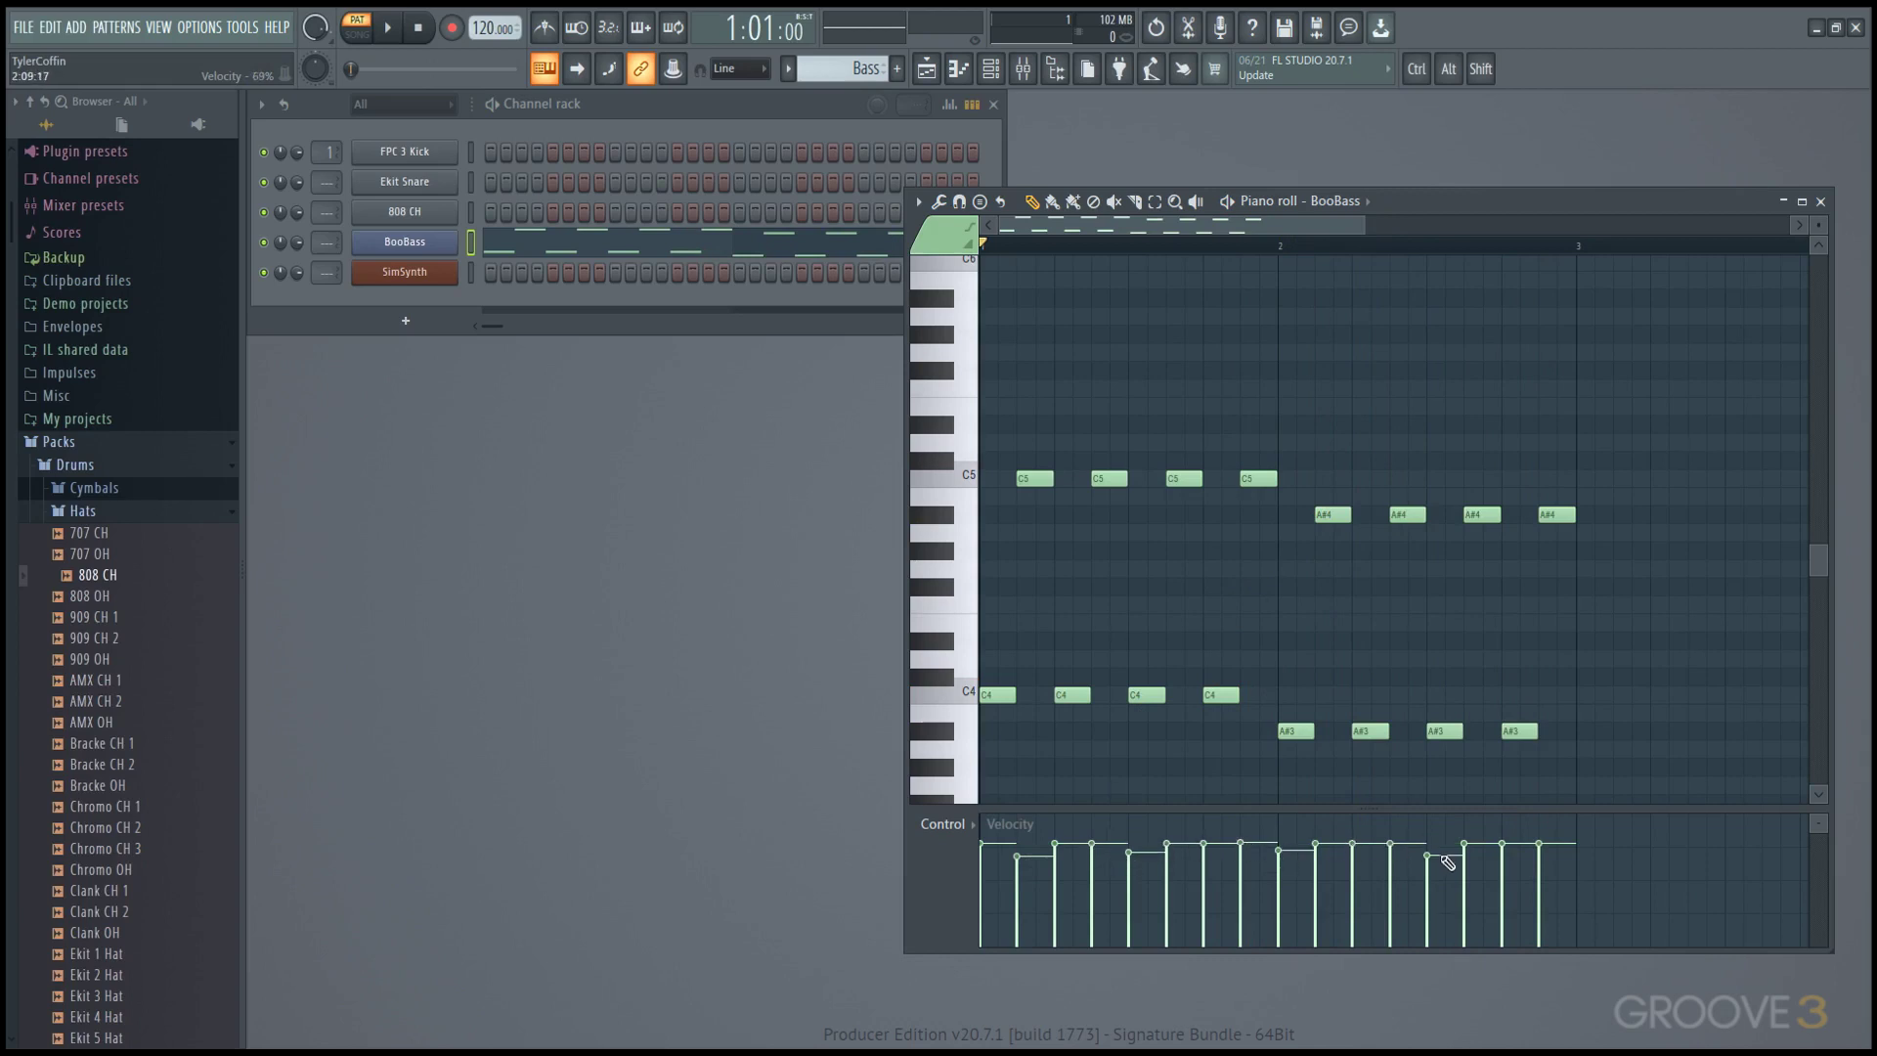
pyautogui.keyDown('alt'); pyautogui.click(1131, 844); pyautogui.keyUp('alt')
pyautogui.keyDown('alt'); pyautogui.click(1022, 857); pyautogui.keyUp('alt')
pyautogui.click(1031, 852)
# - Add a new pattern and give it the suggested name Synth
pyautogui.click(899, 77)
pyautogui.click(900, 92)
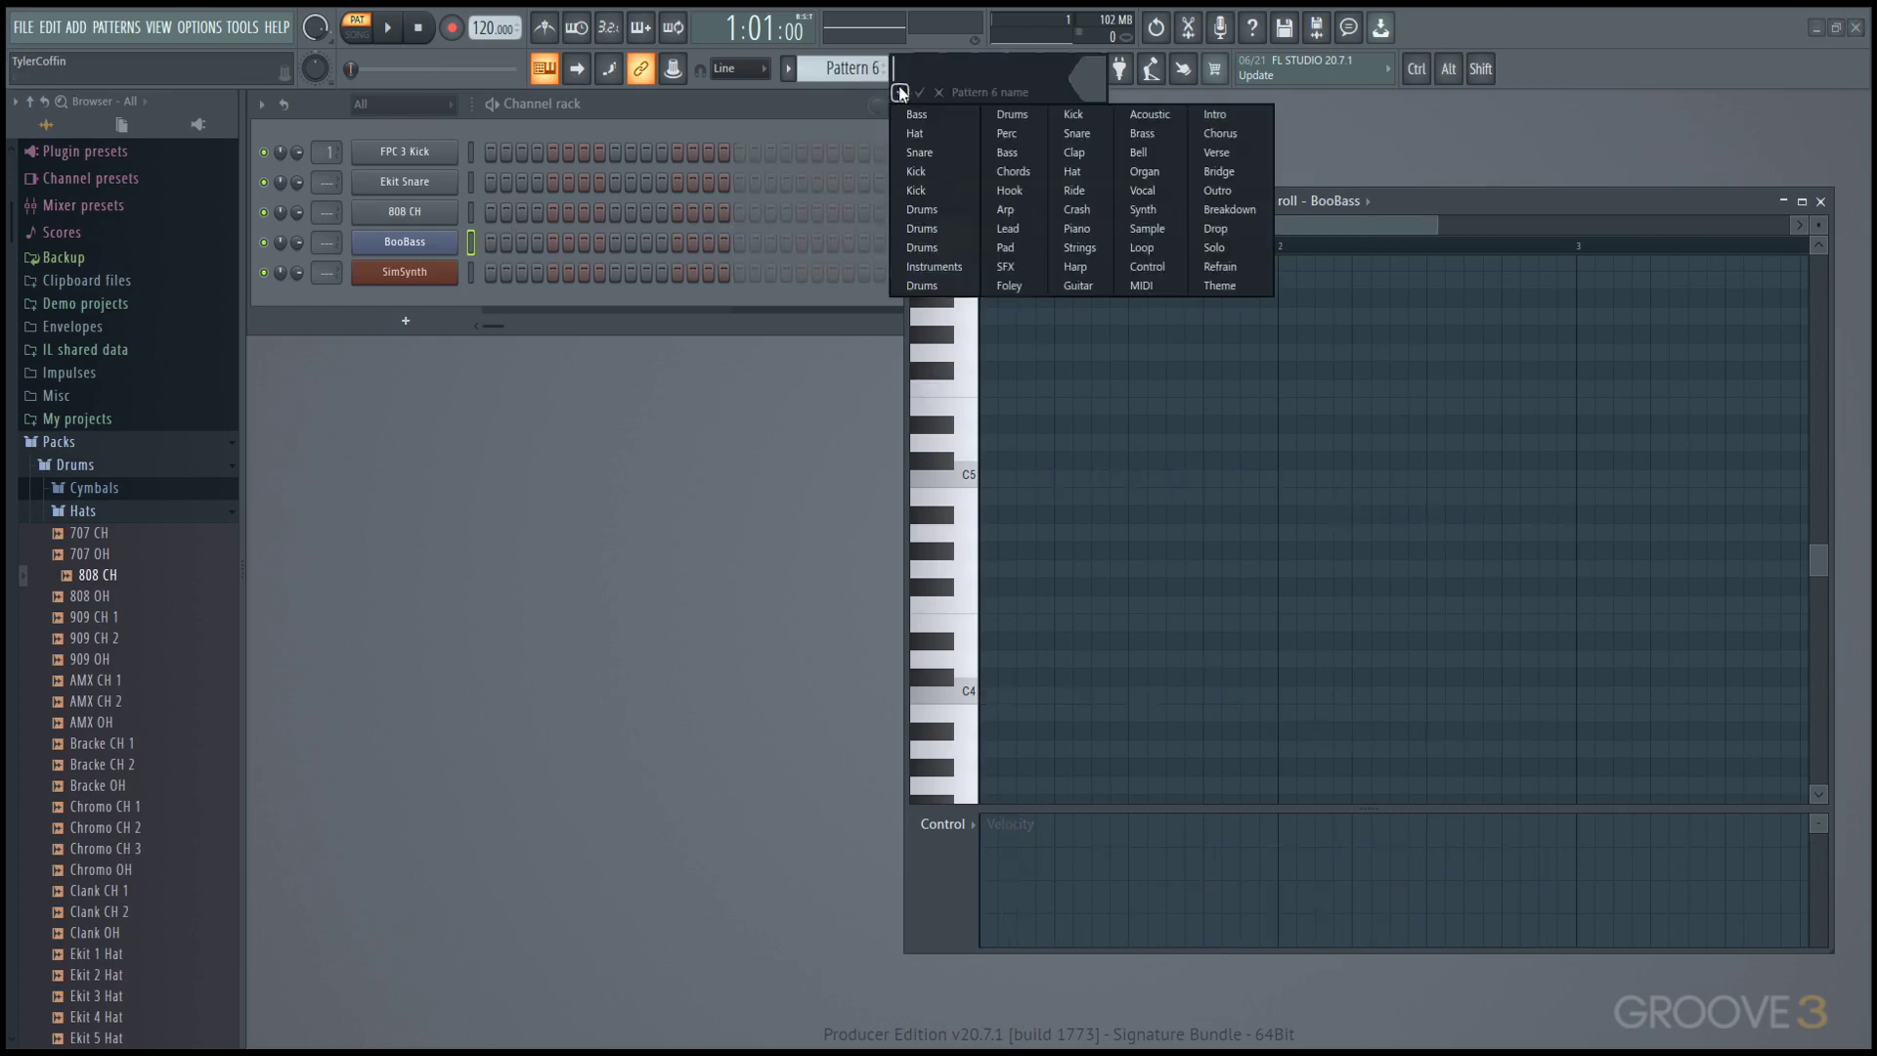
pyautogui.click(1182, 208)
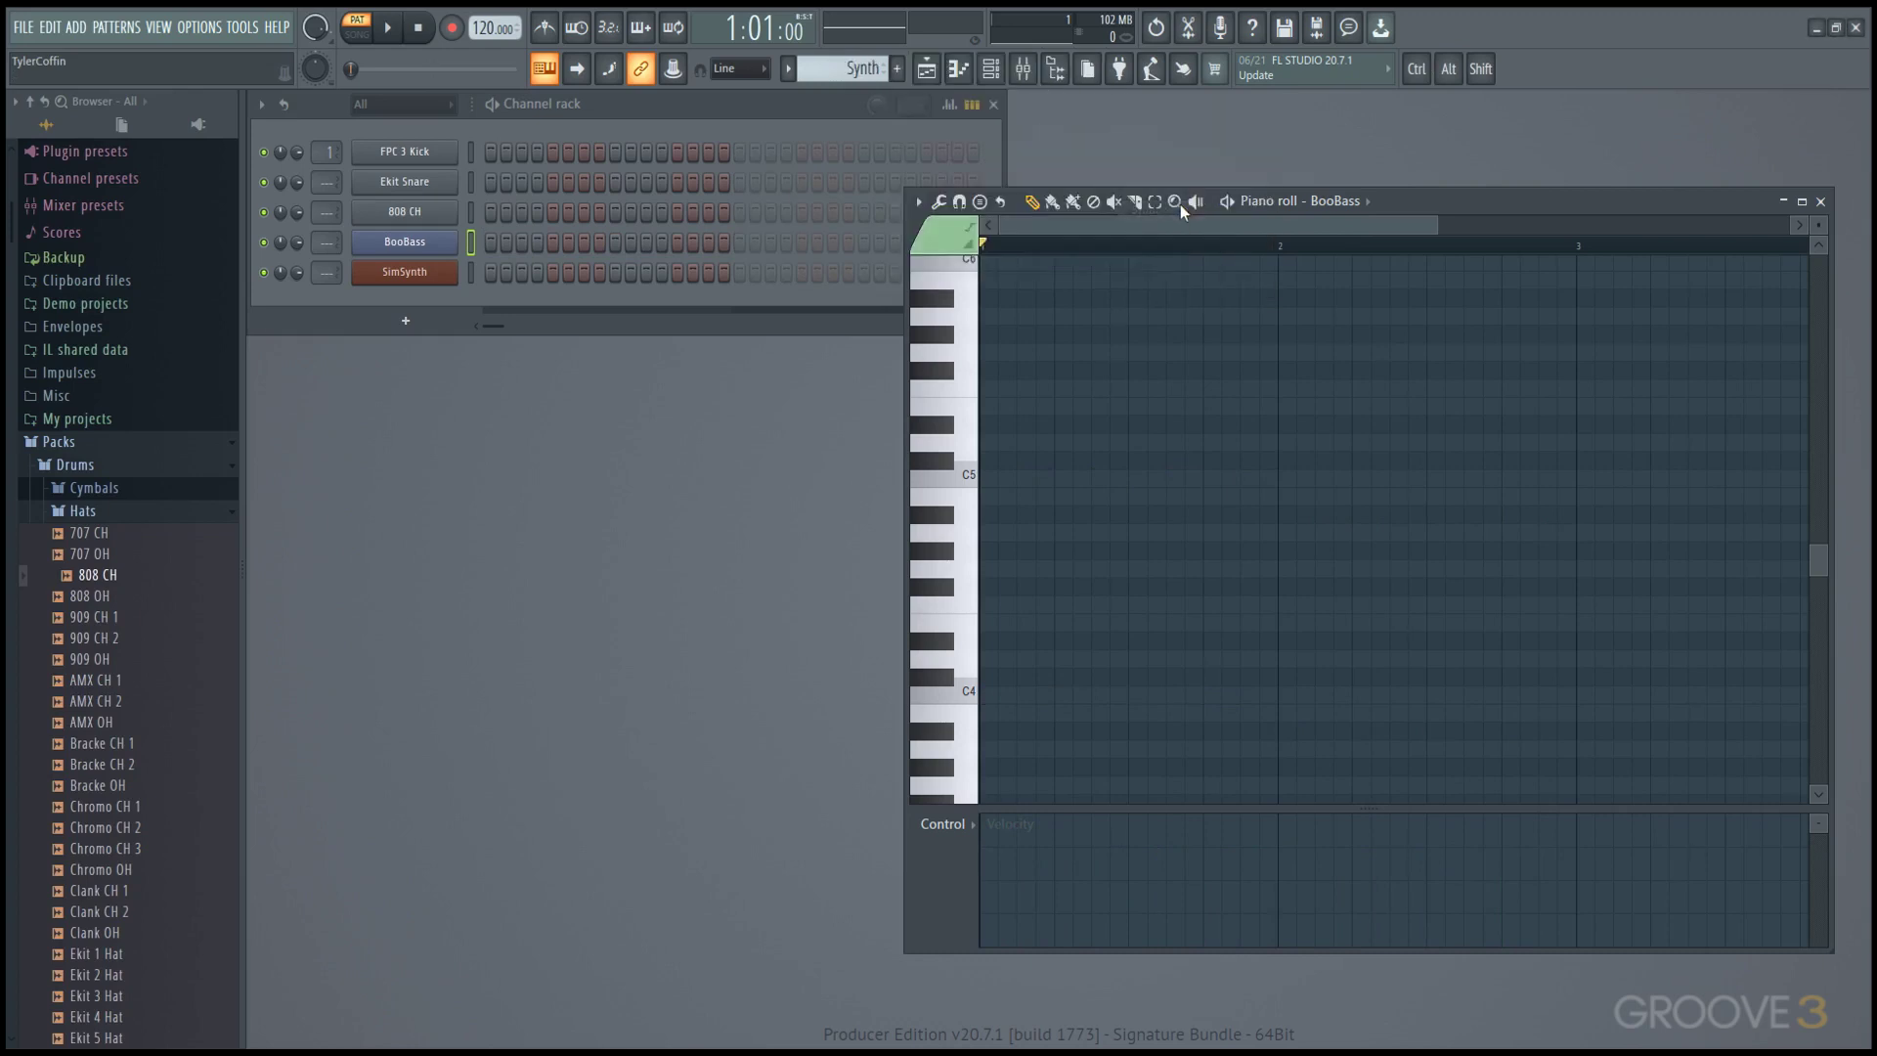
# - Open SimSynth in the piano roll and draw a one-bar chord of C5, E5 and G5 at the start of bar 1
pyautogui.click(469, 272)
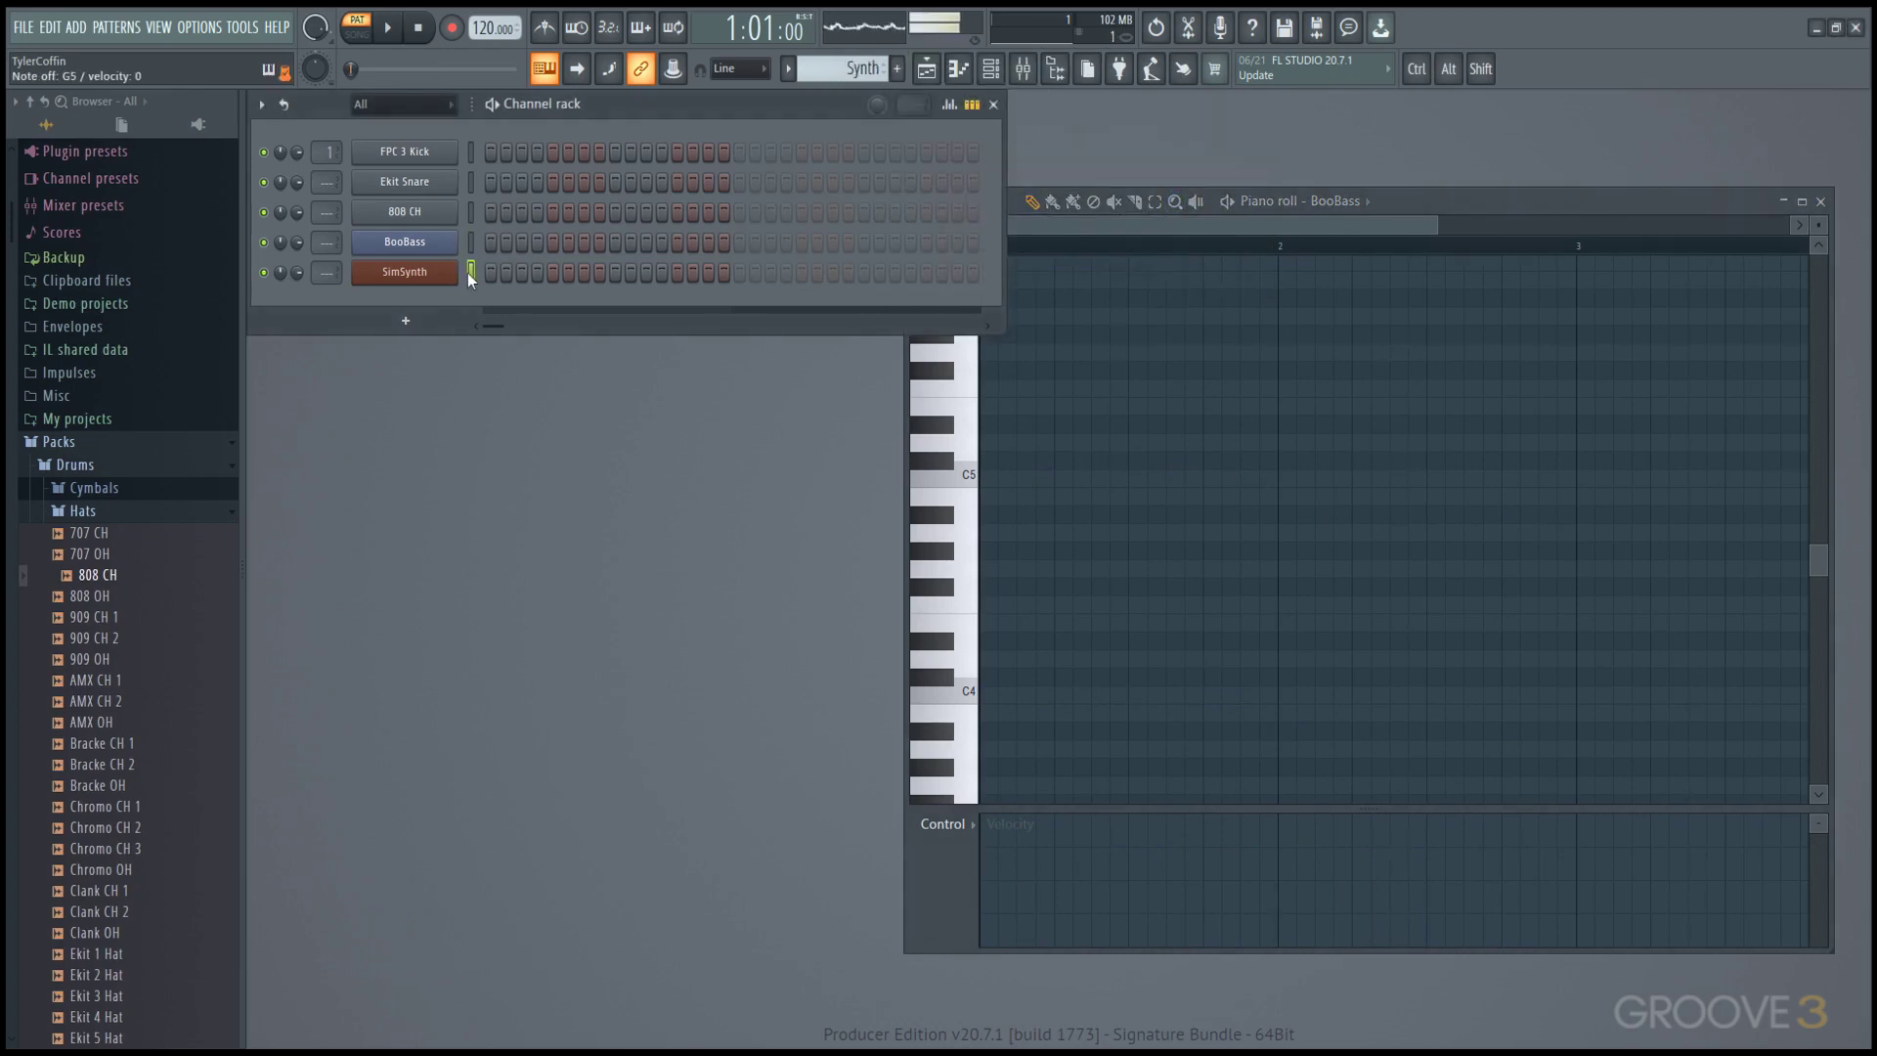
pyautogui.rightClick(437, 276)
pyautogui.click(483, 273)
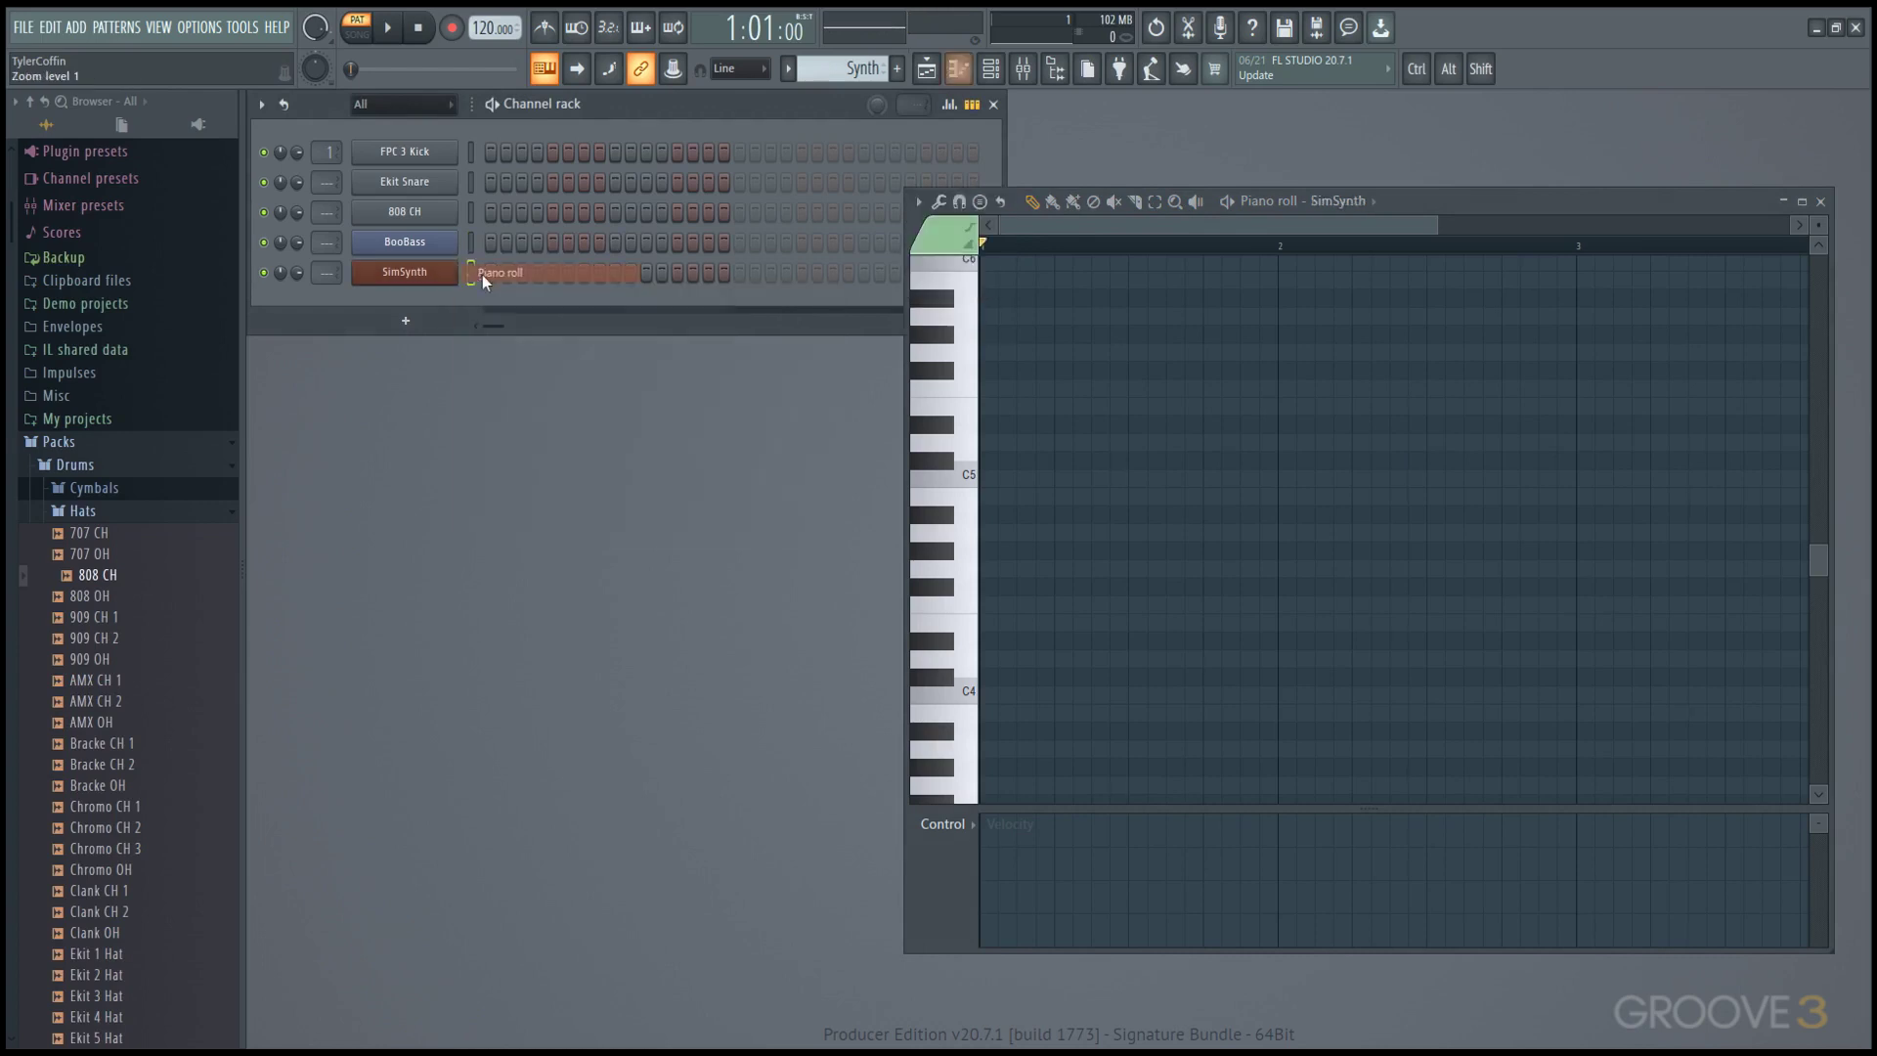
pyautogui.click(1017, 479)
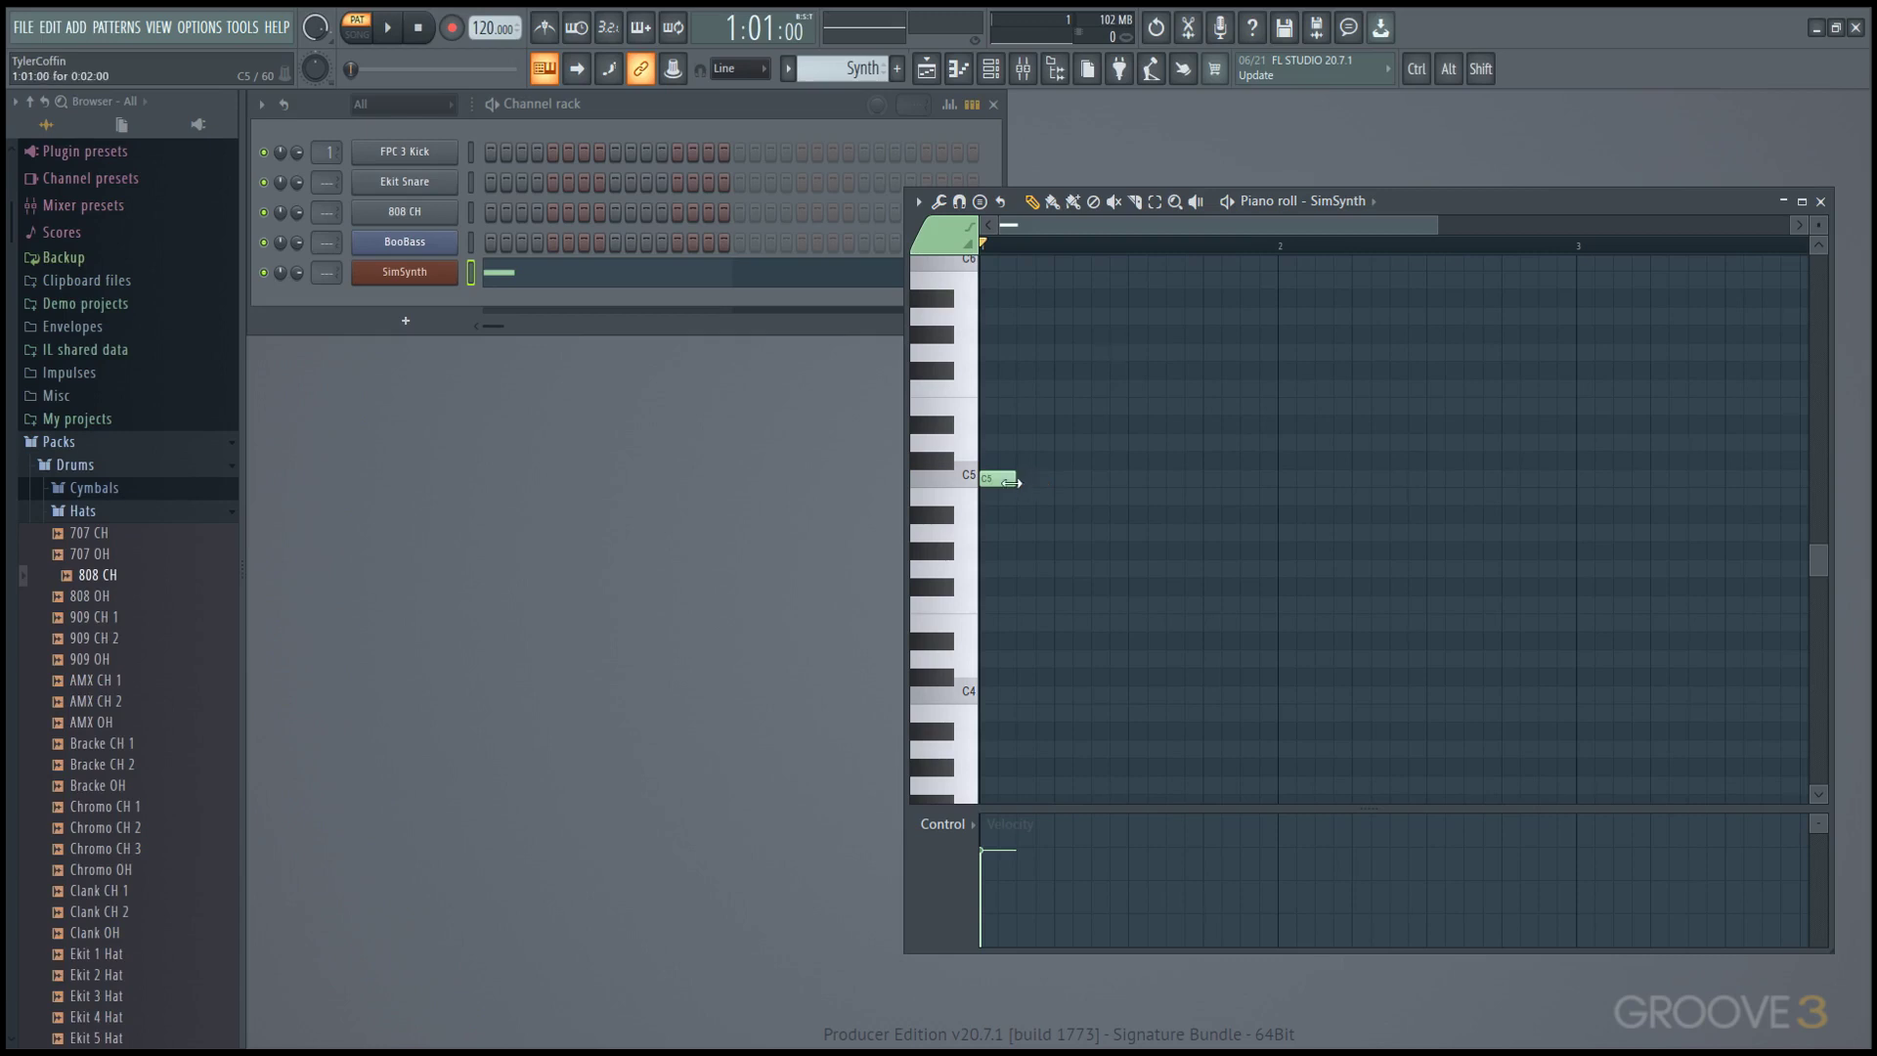
pyautogui.moveTo(1015, 479); pyautogui.dragTo(1277, 479)
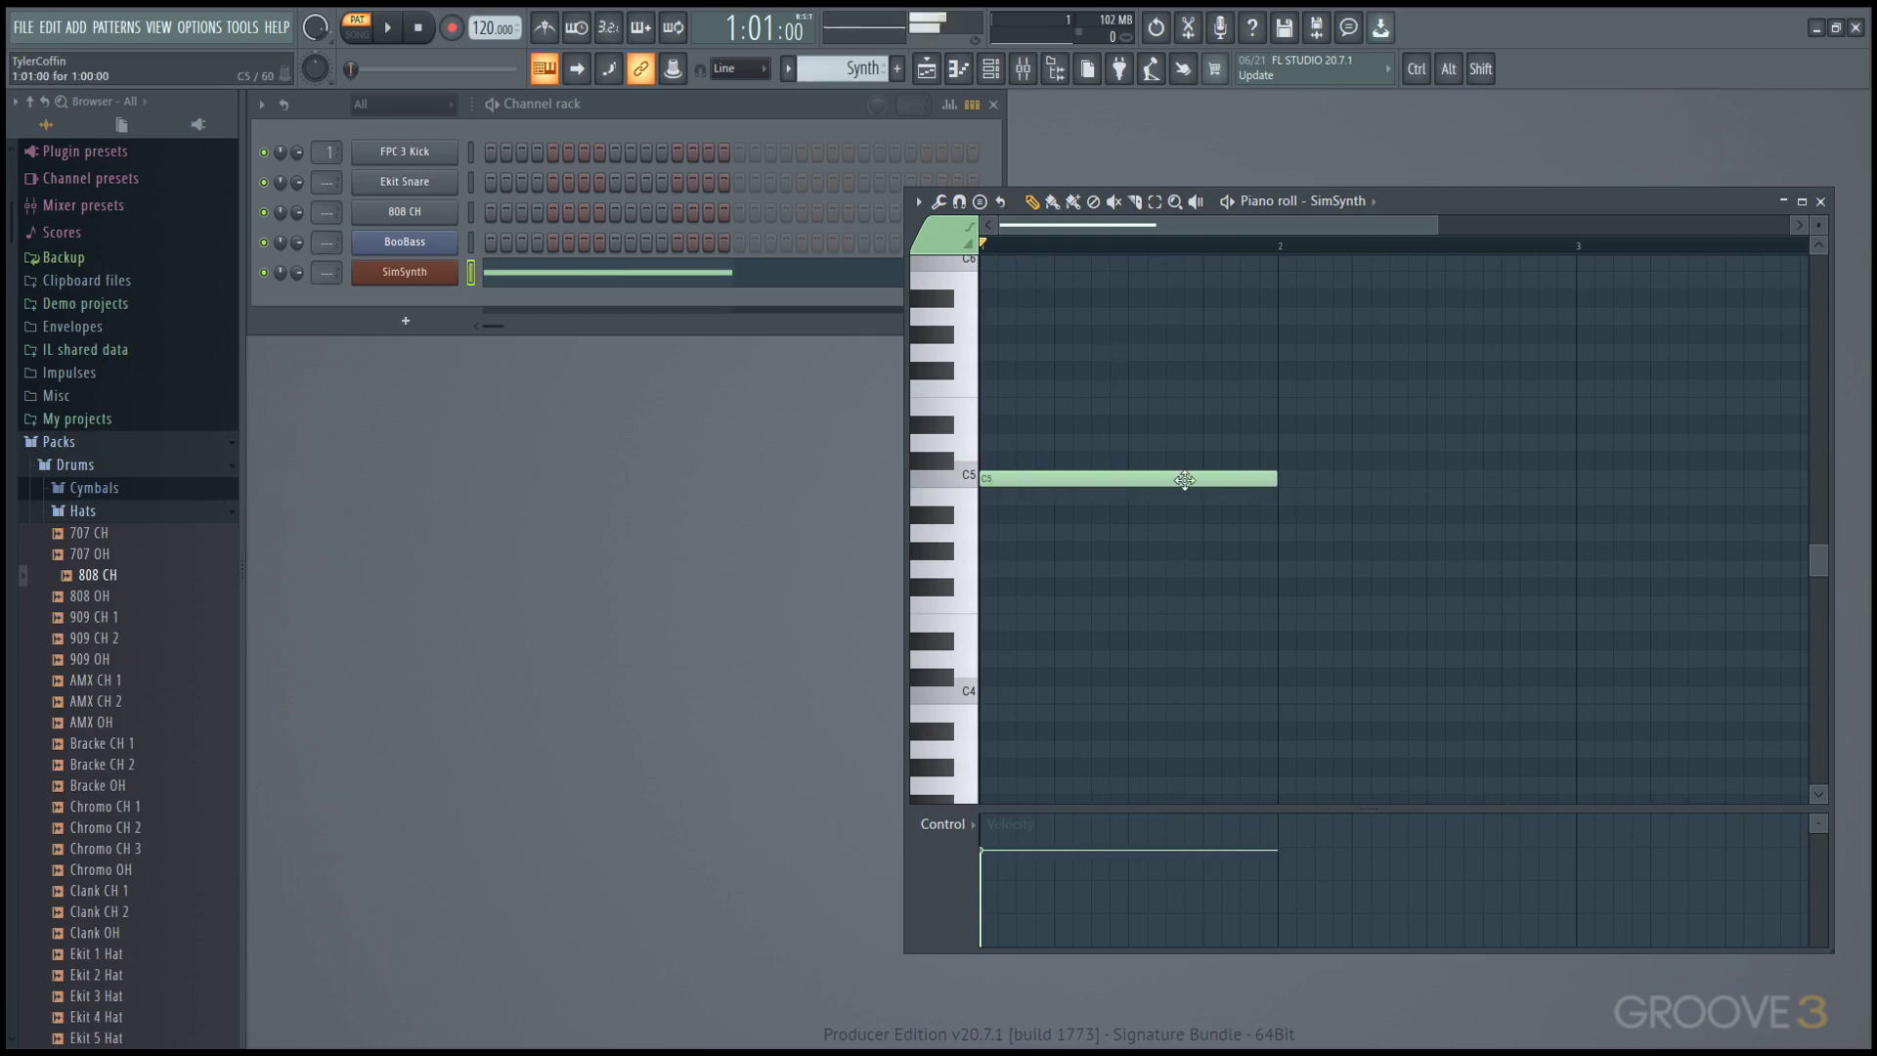
pyautogui.click(989, 405)
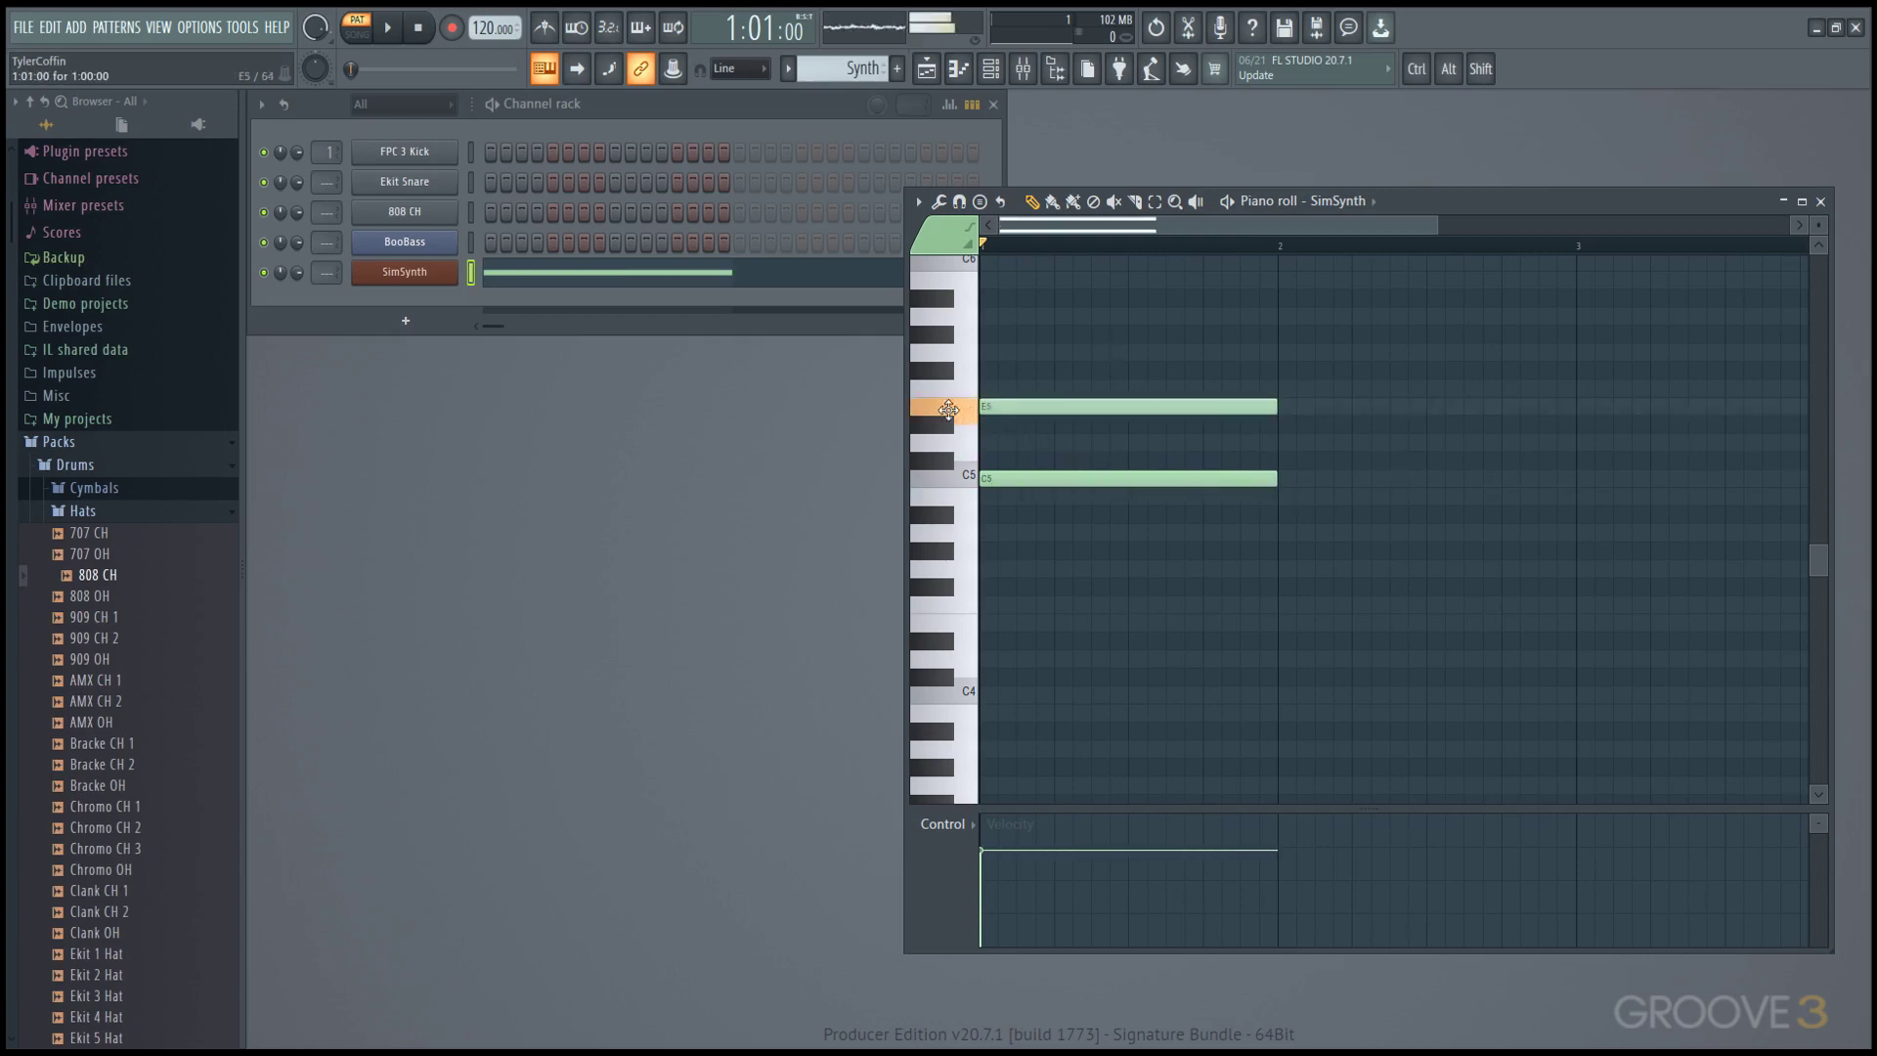
pyautogui.click(990, 352)
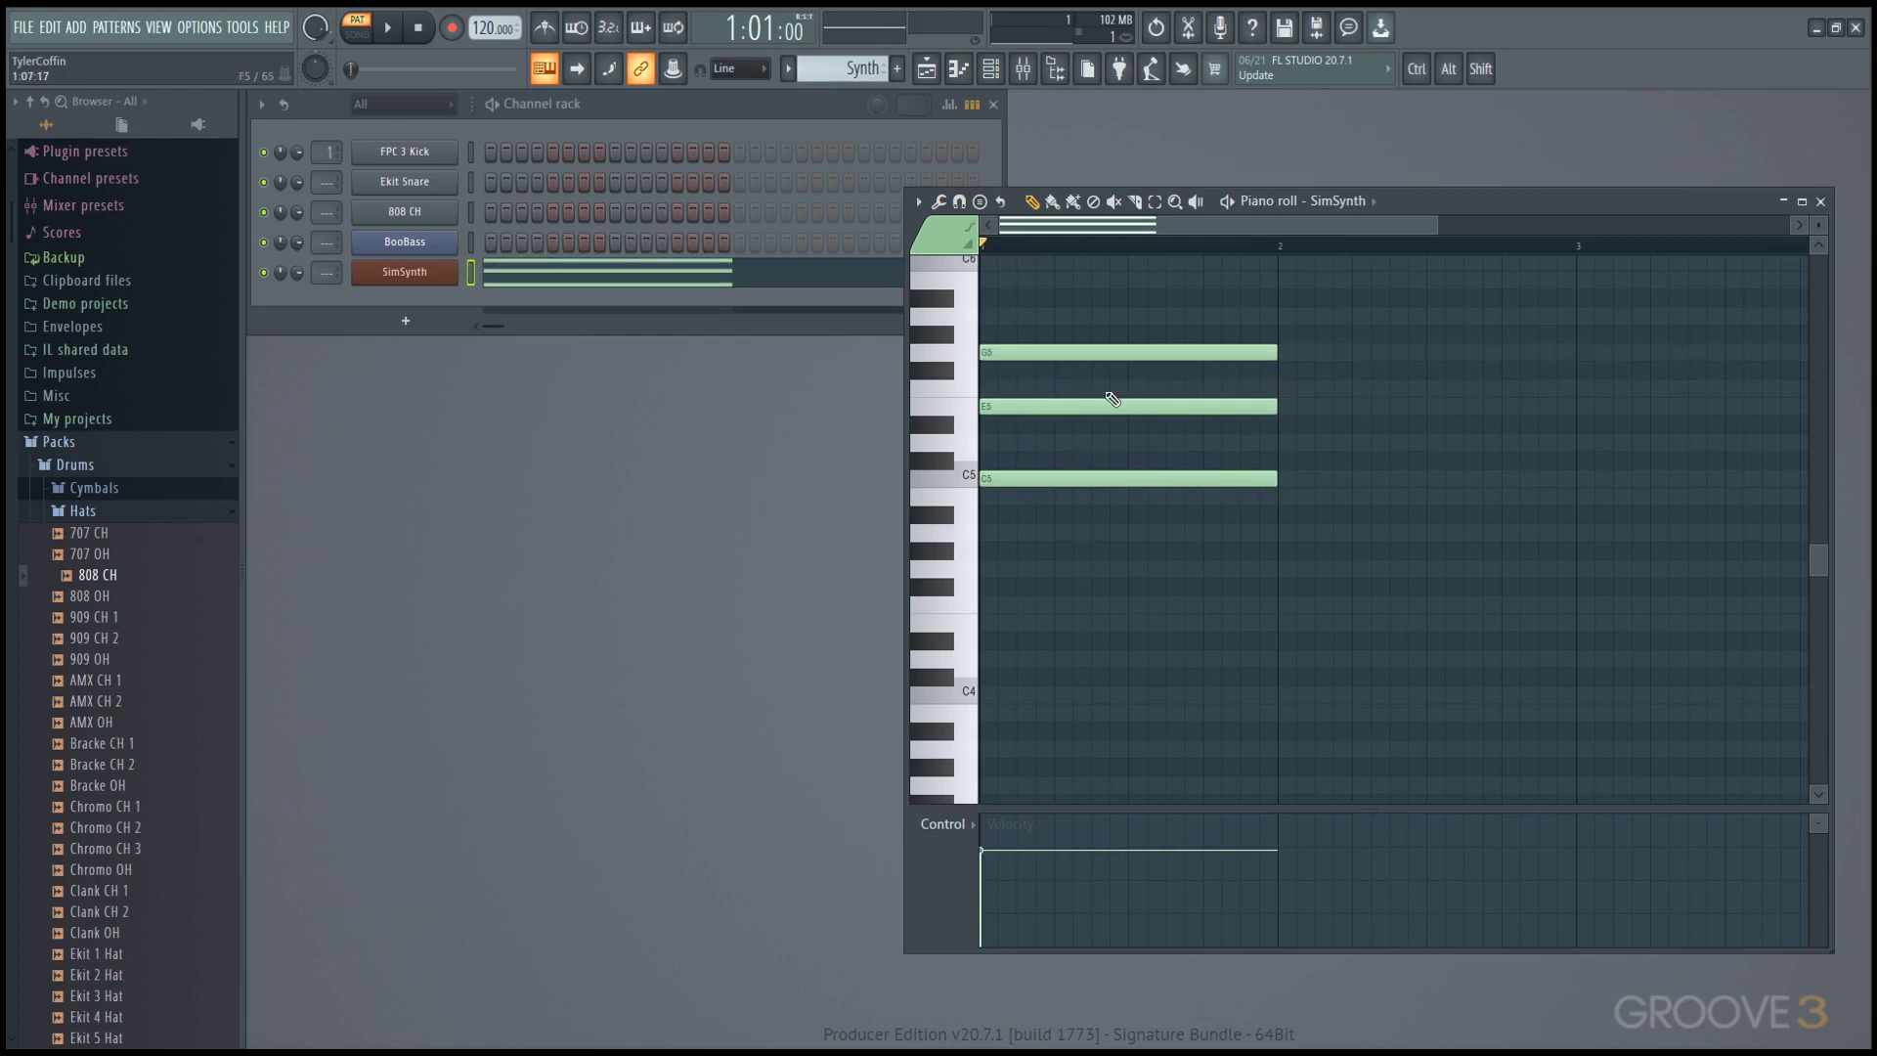
# - Copy the SimSynth chord into bar 2 two semitones lower, as A#4, D5 and F5, and deselect the notes
pyautogui.scroll(1, 1041, 406)
pyautogui.moveTo(1042, 411); pyautogui.dragTo(1036, 596)
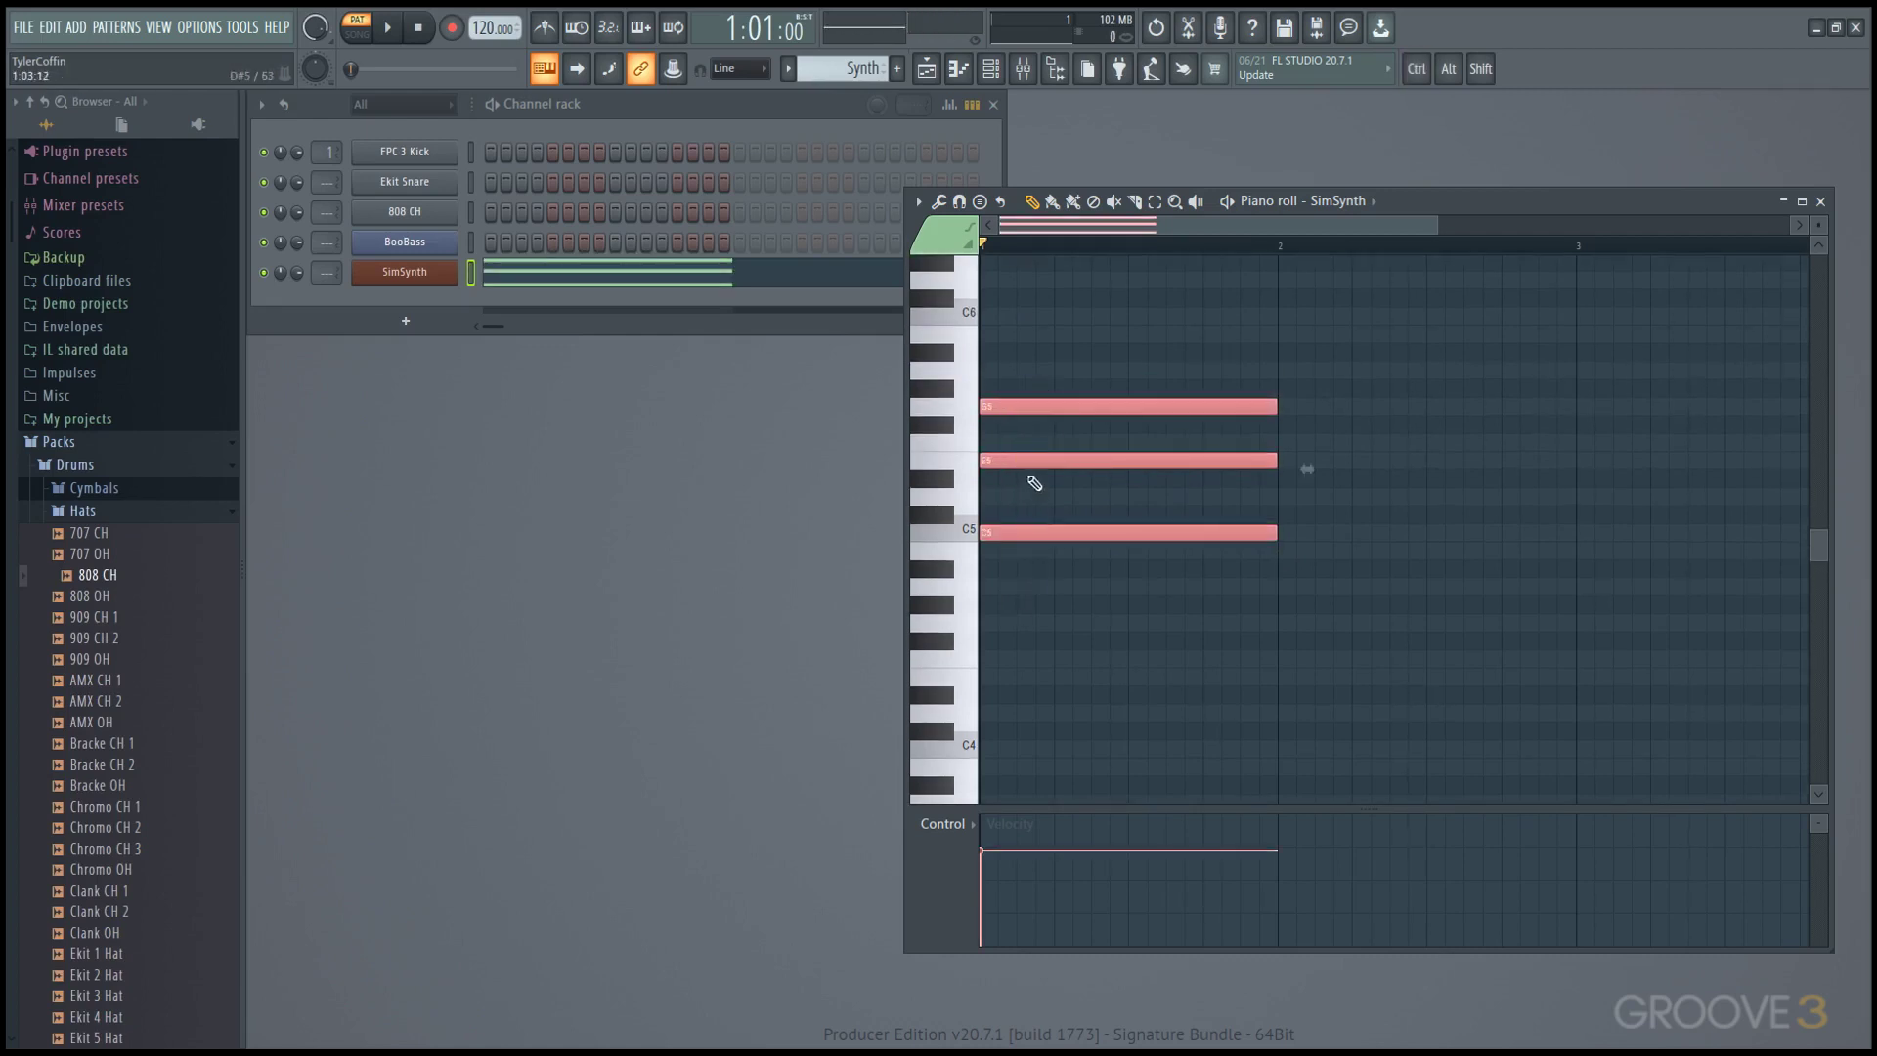
pyautogui.moveTo(1028, 463); pyautogui.dragTo(1324, 502)
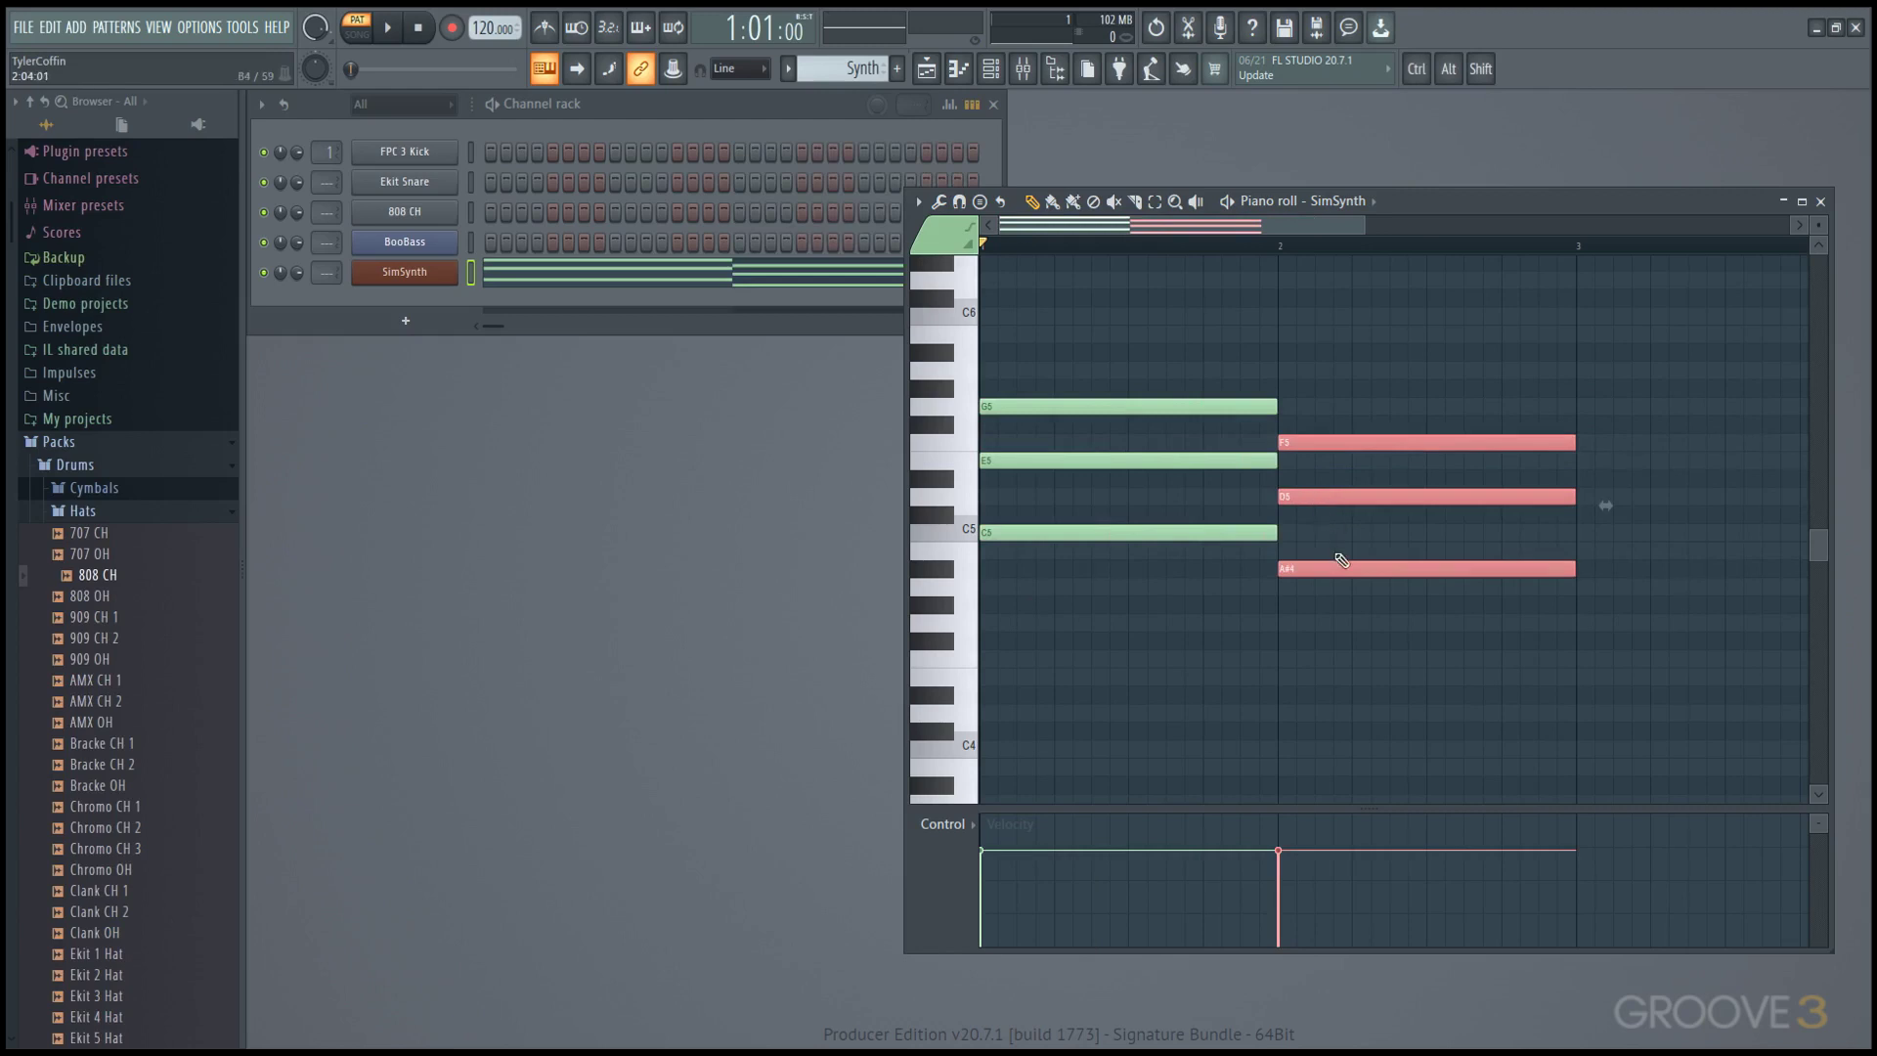
pyautogui.click(1345, 556)
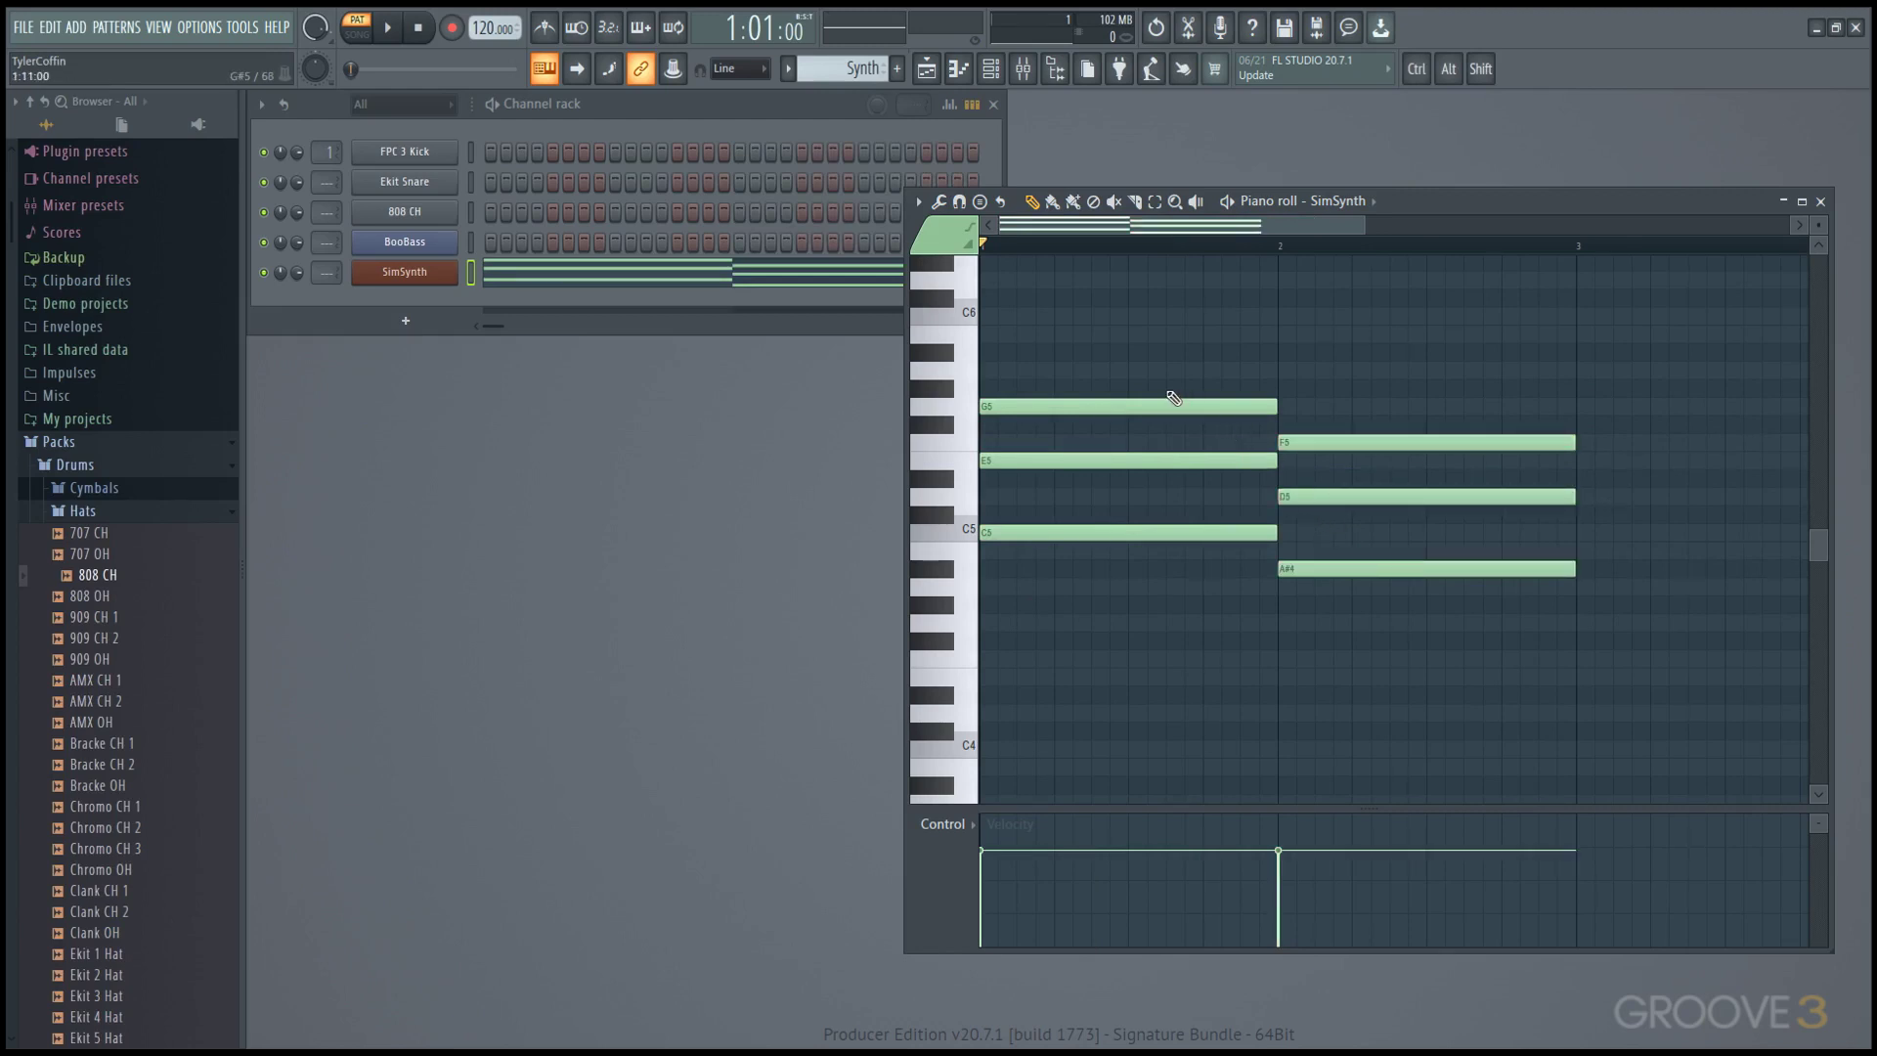
# - Move the playback position near the end of bar 1 and briefly play the Synth pattern across the chord change
pyautogui.click(1224, 243)
pyautogui.press('space')
pyautogui.press('space')
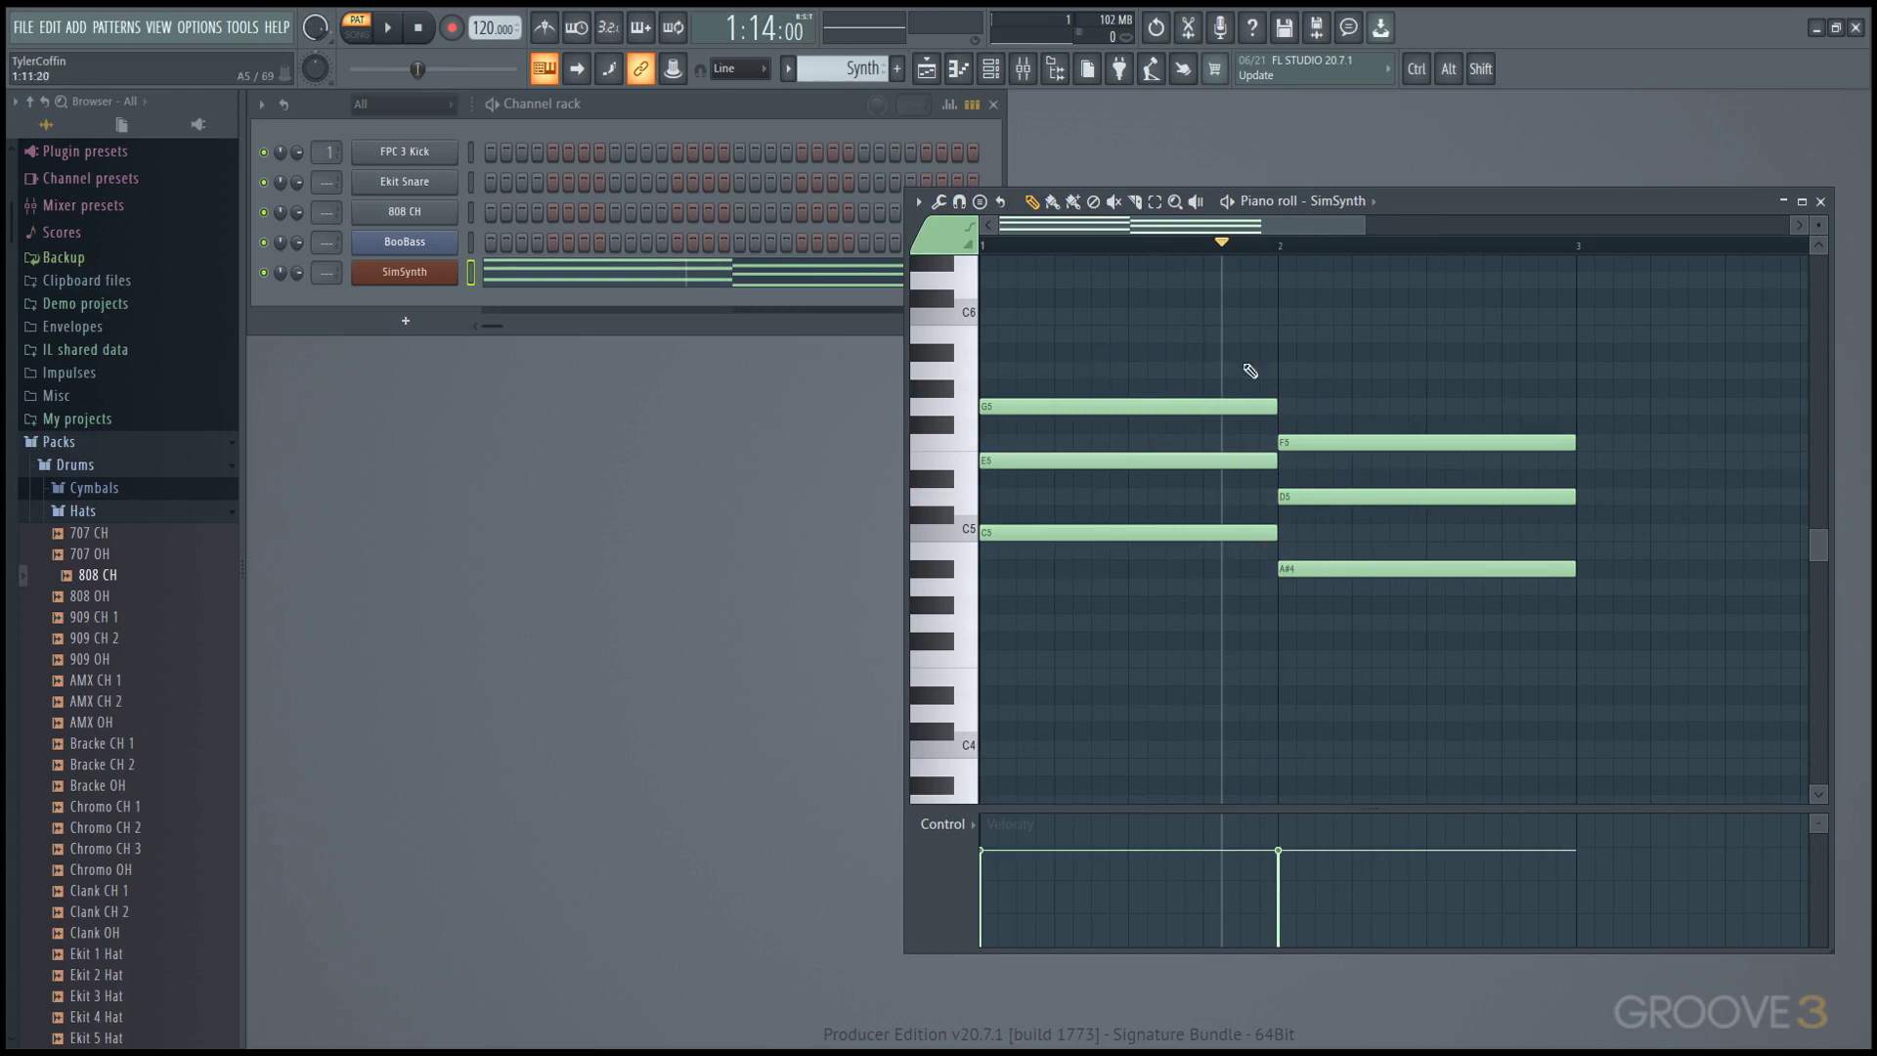
# - Audition the bar 1 and bar 2 chords by scrubbing at several points in the SimSynth piano roll
pyautogui.press('alt')
pyautogui.keyDown('alt'); pyautogui.rightClick(1173, 384); pyautogui.keyUp('alt')
pyautogui.press('alt')
pyautogui.keyDown('alt'); pyautogui.rightClick(1417, 377); pyautogui.keyUp('alt')
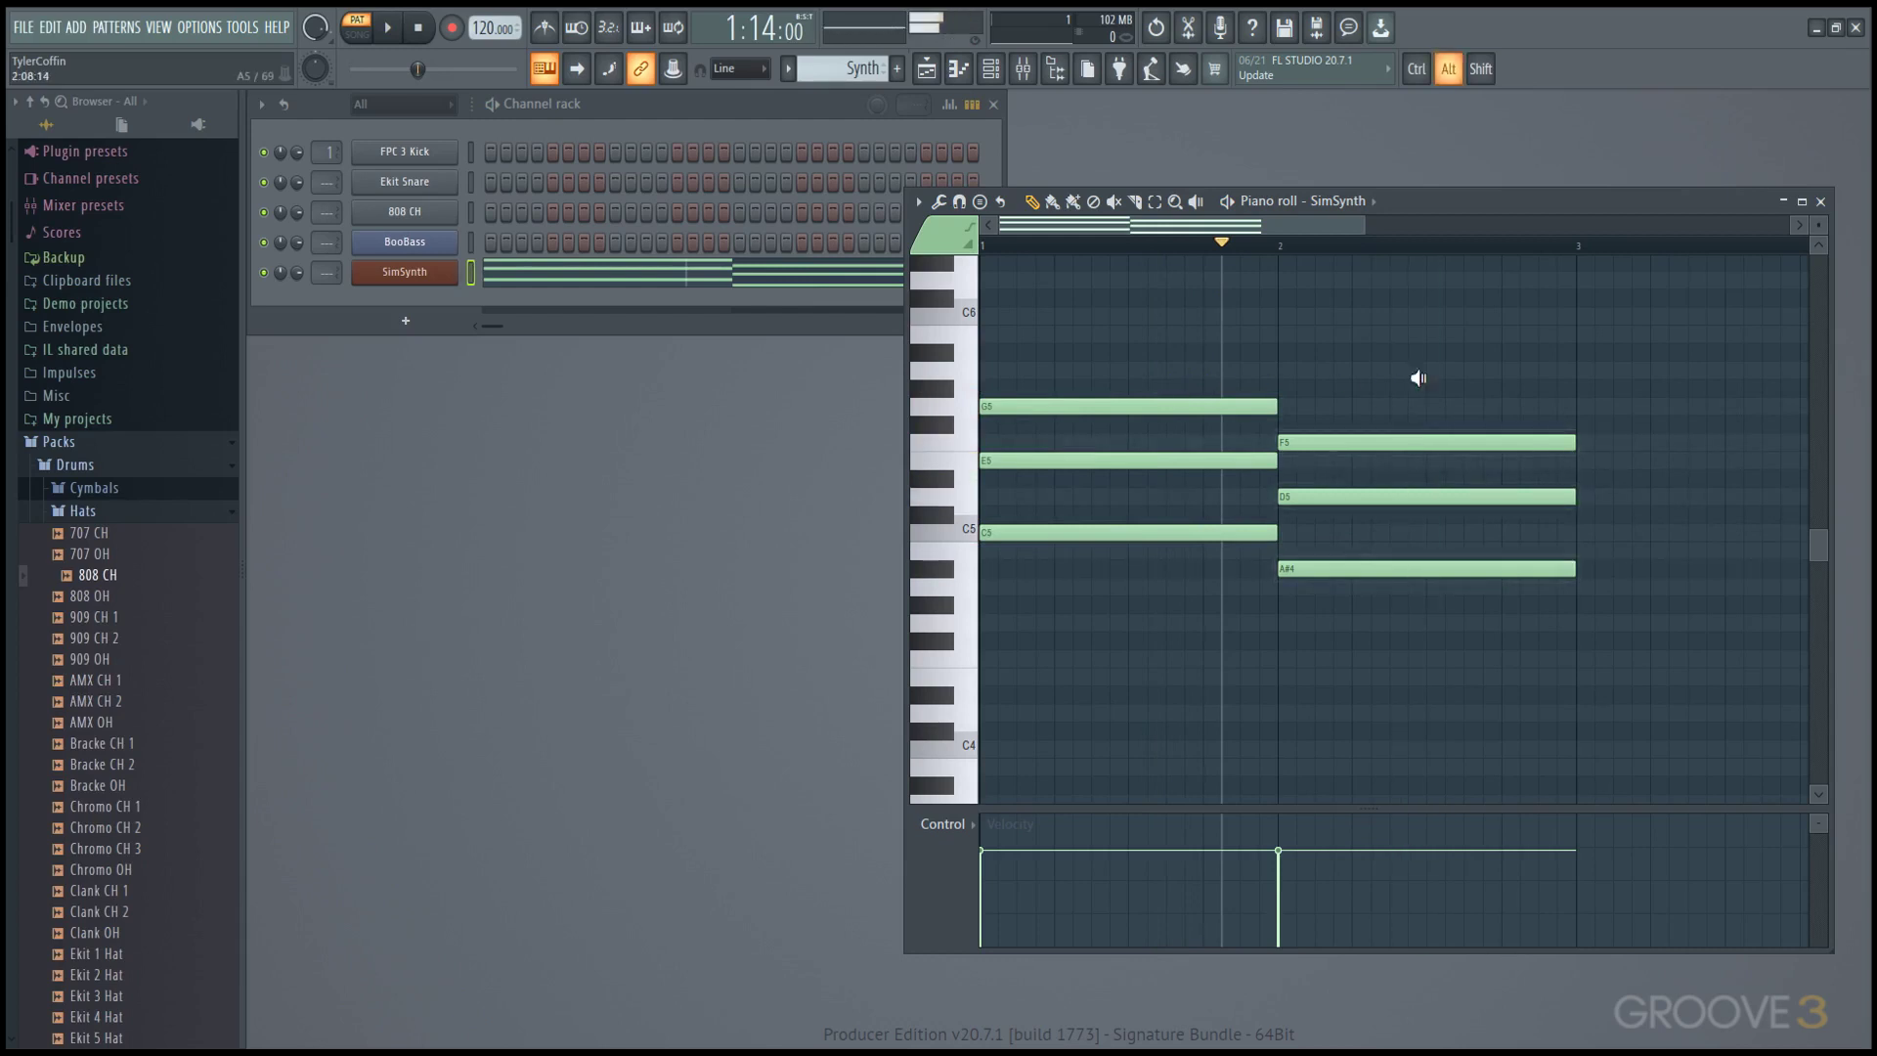
pyautogui.keyDown('alt'); pyautogui.rightClick(1417, 377); pyautogui.keyUp('alt')
pyautogui.keyDown('alt'); pyautogui.rightClick(1208, 379); pyautogui.keyUp('alt')
pyautogui.keyDown('alt'); pyautogui.rightClick(1333, 380); pyautogui.keyUp('alt')
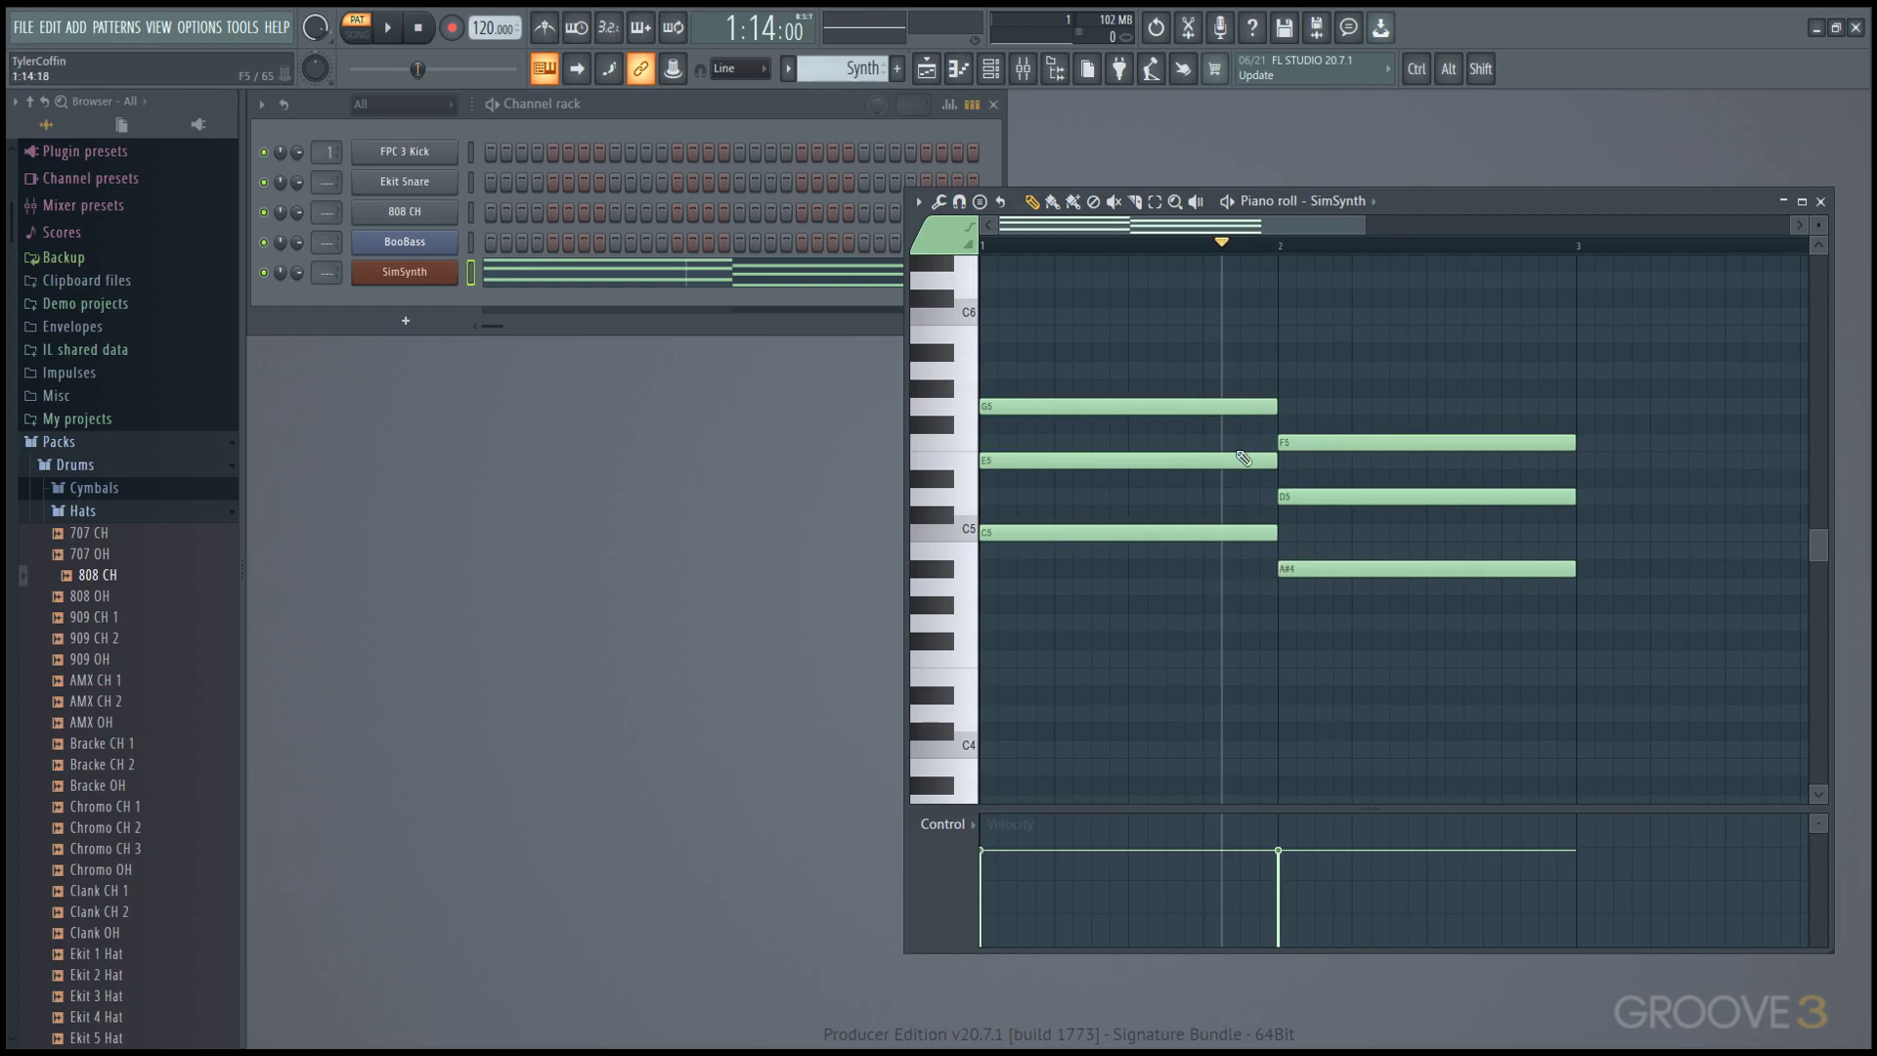
# - Bring the channel rack forward and step back through the patterns to Kick, returning to Synth
pyautogui.press('F6')
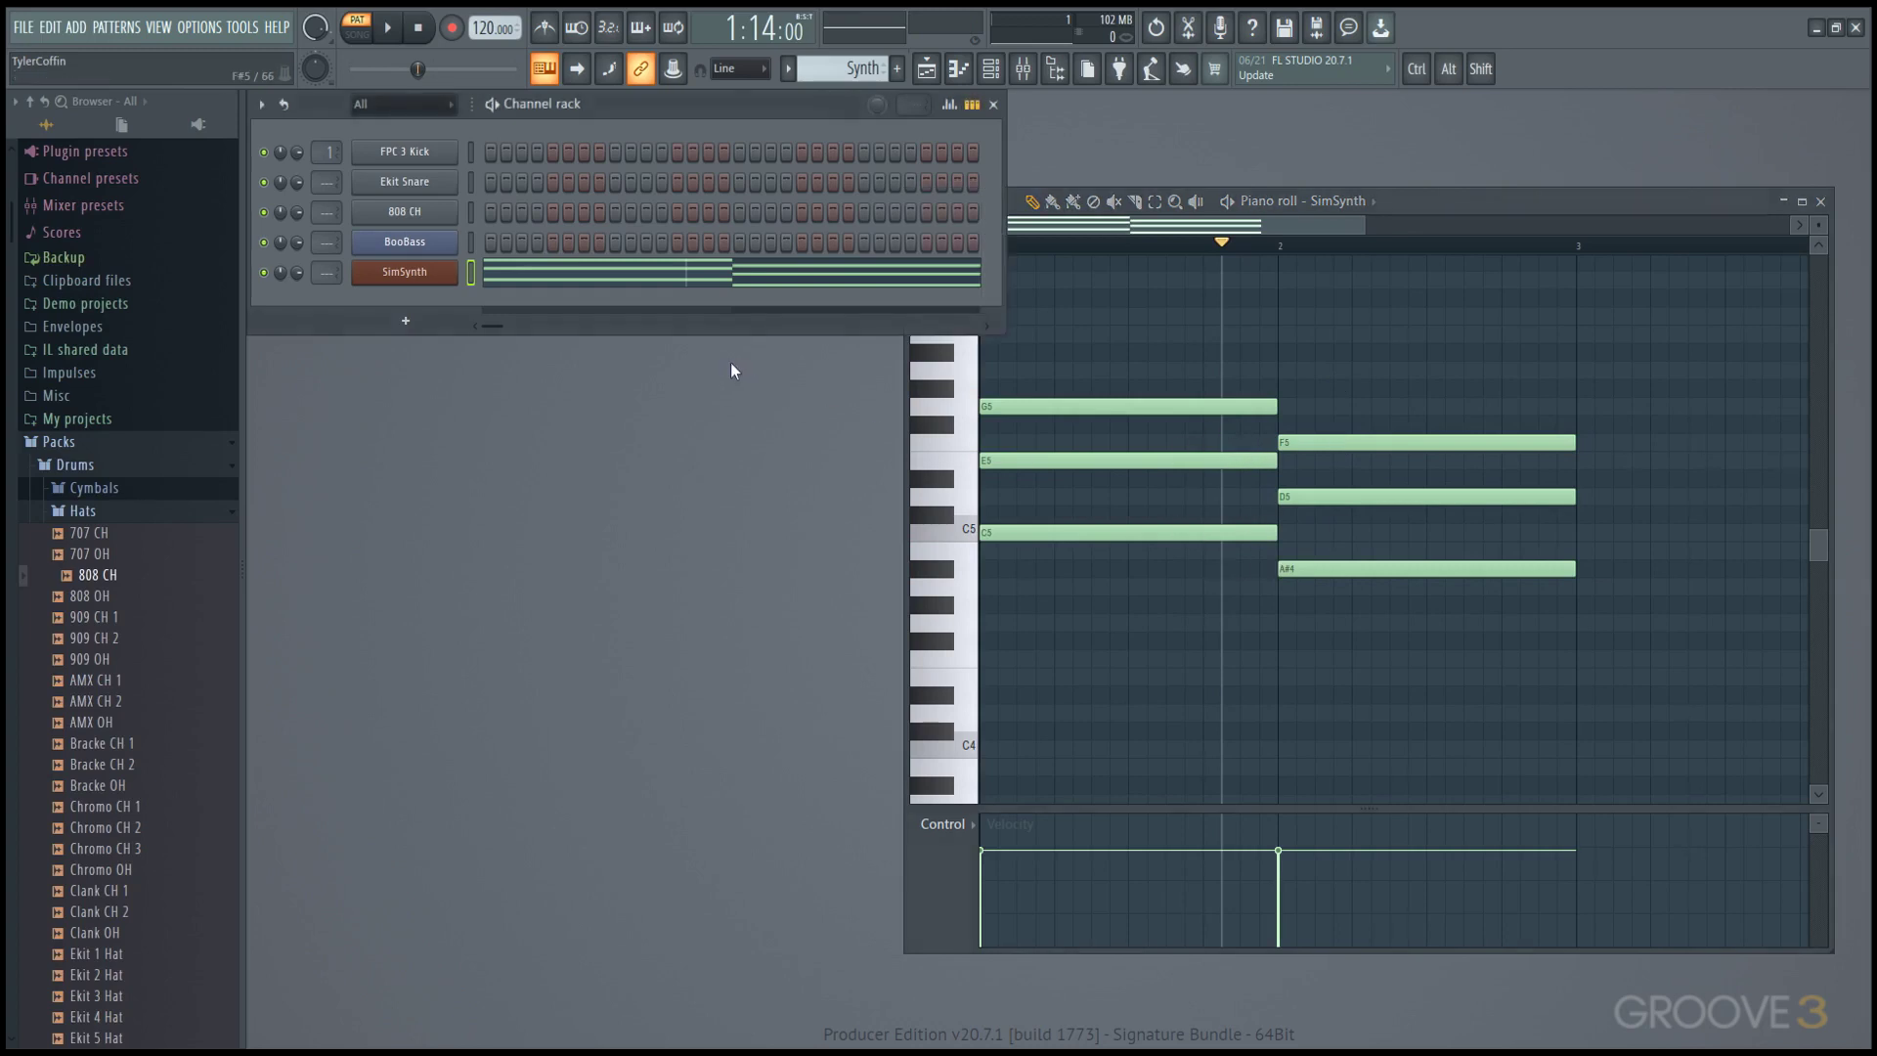
pyautogui.scroll(1, 841, 71)
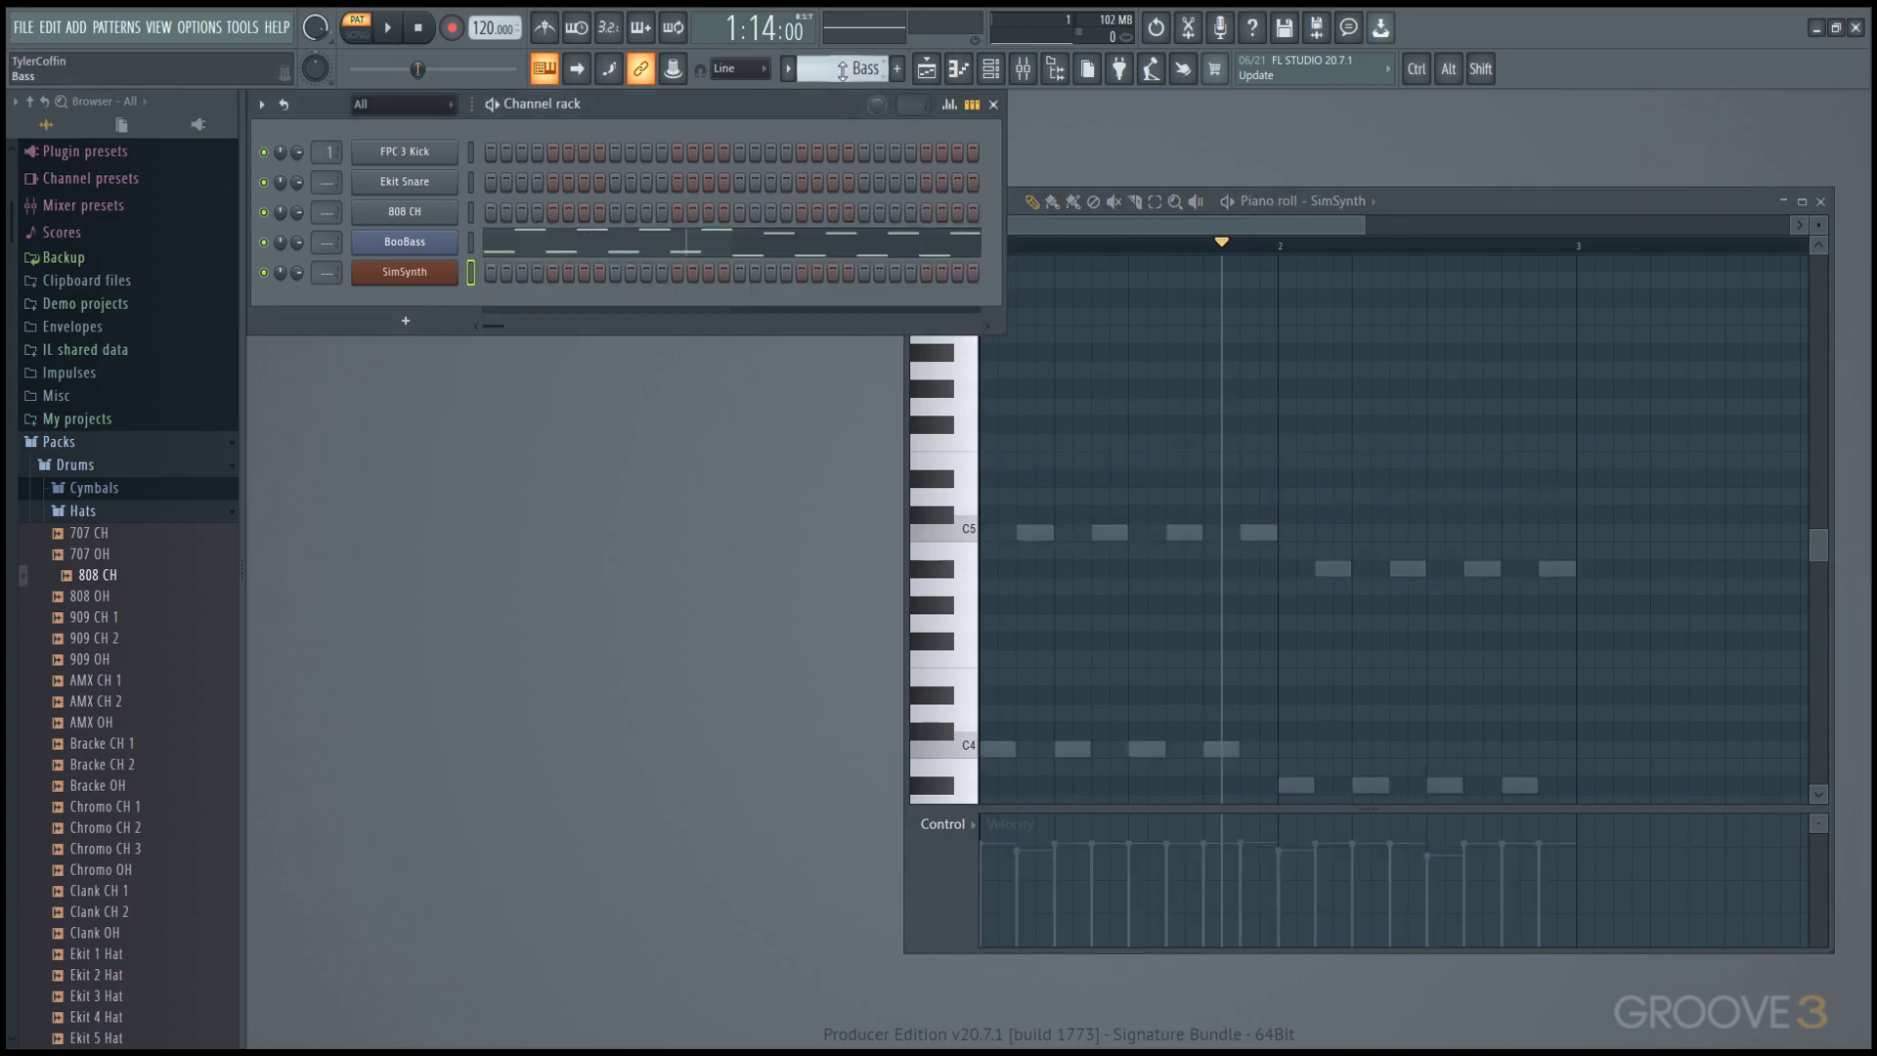
pyautogui.scroll(1, 840, 70)
pyautogui.scroll(1, 843, 71)
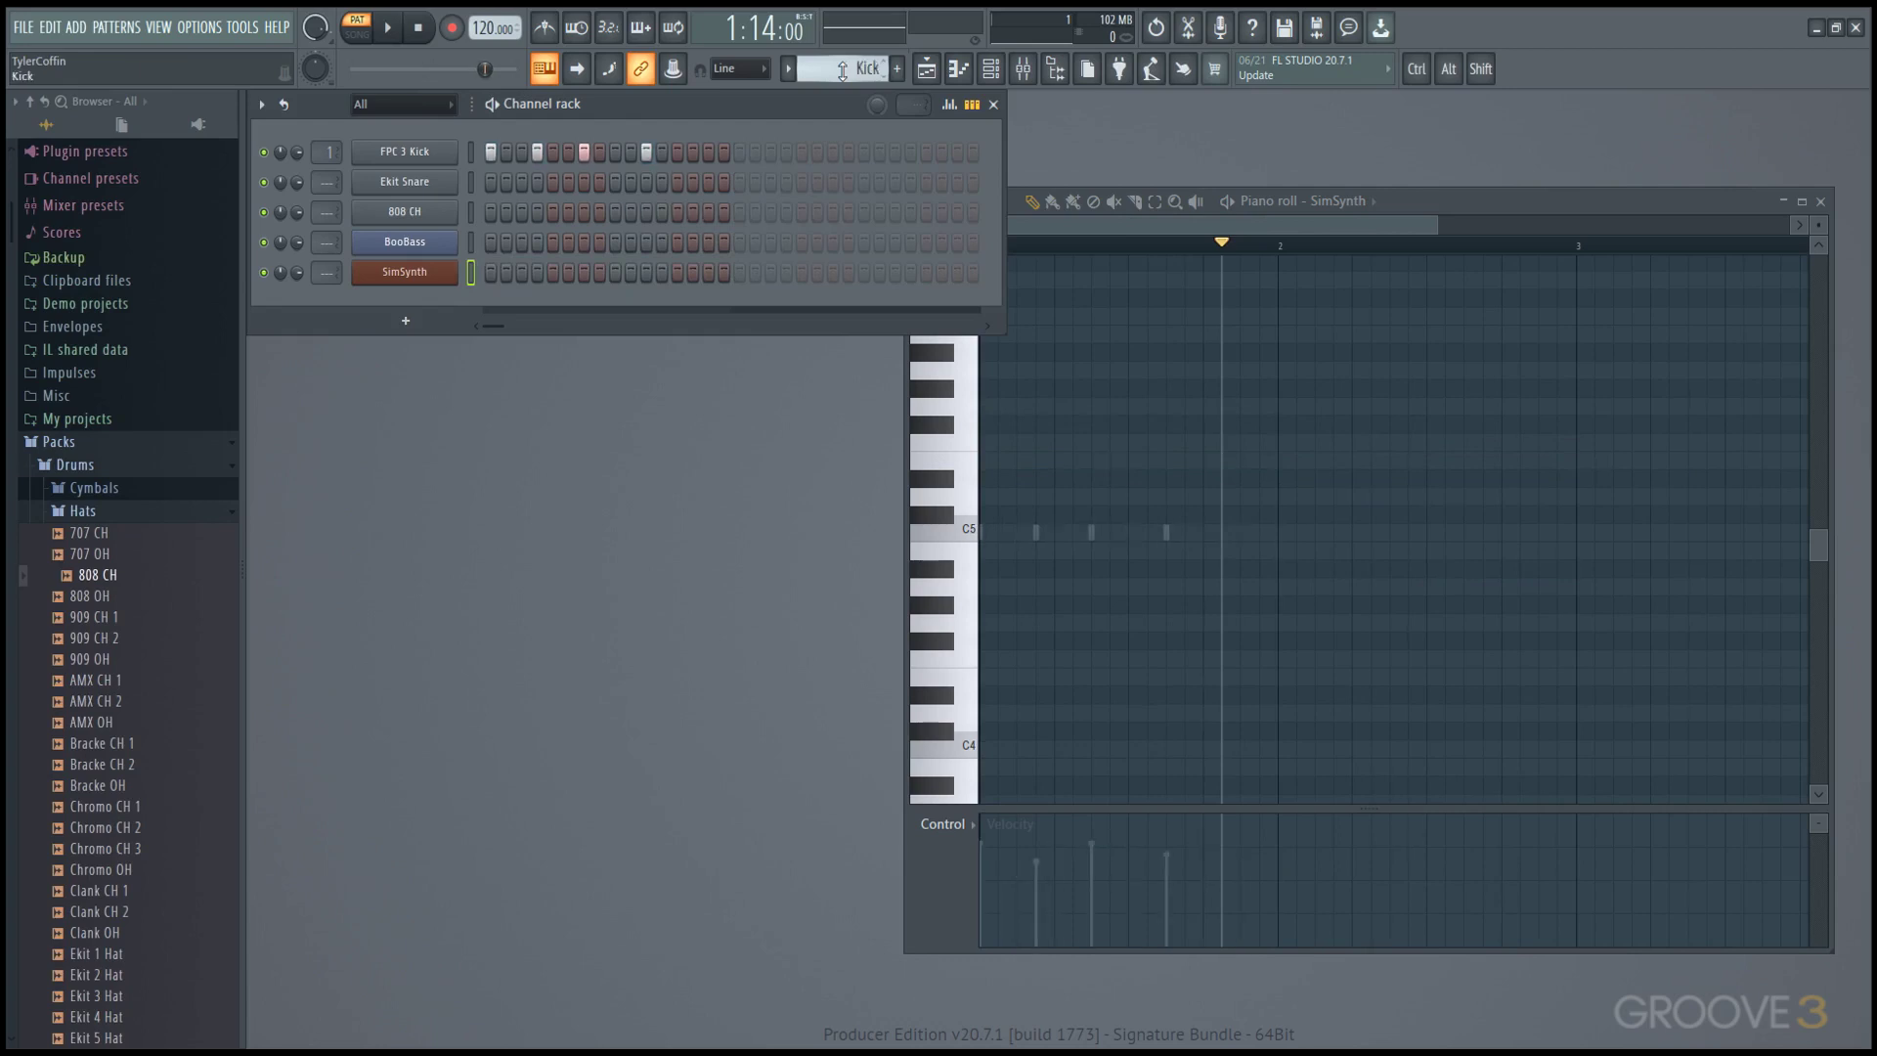
pyautogui.scroll(-3, 842, 71)
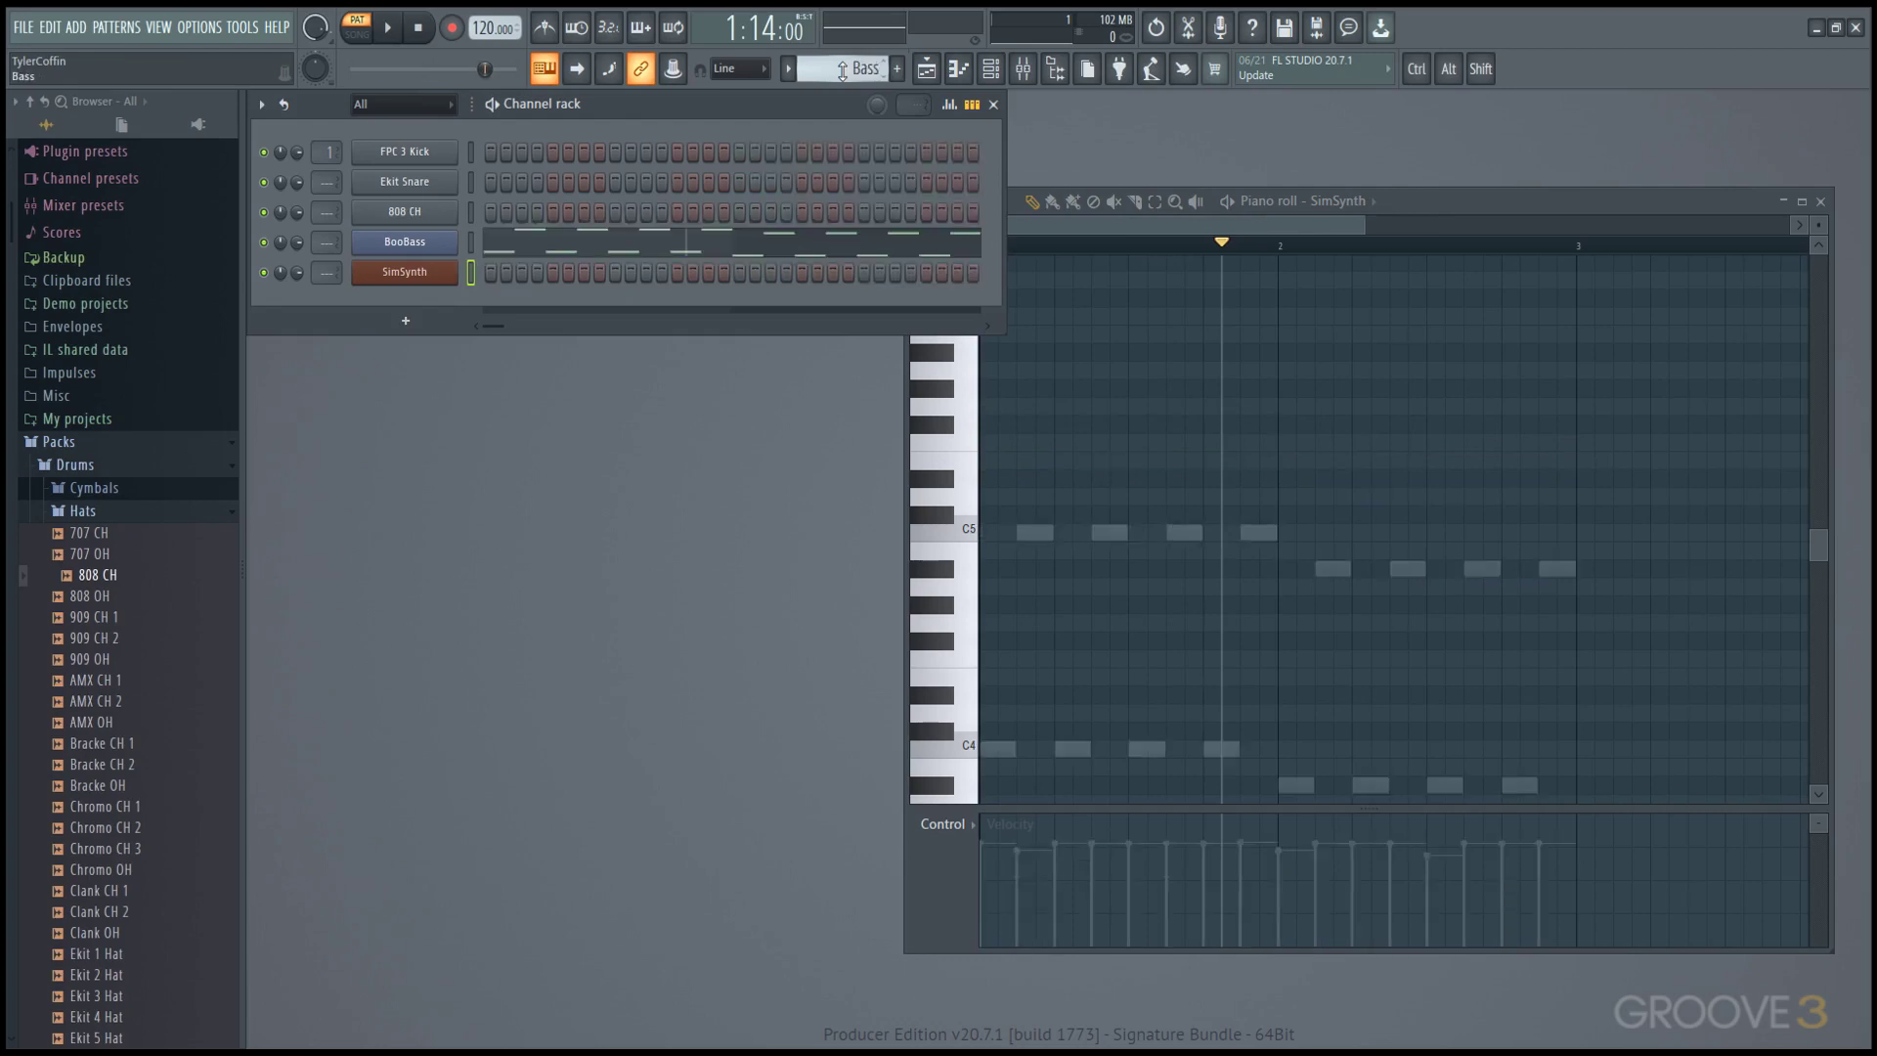
pyautogui.scroll(-1, 842, 71)
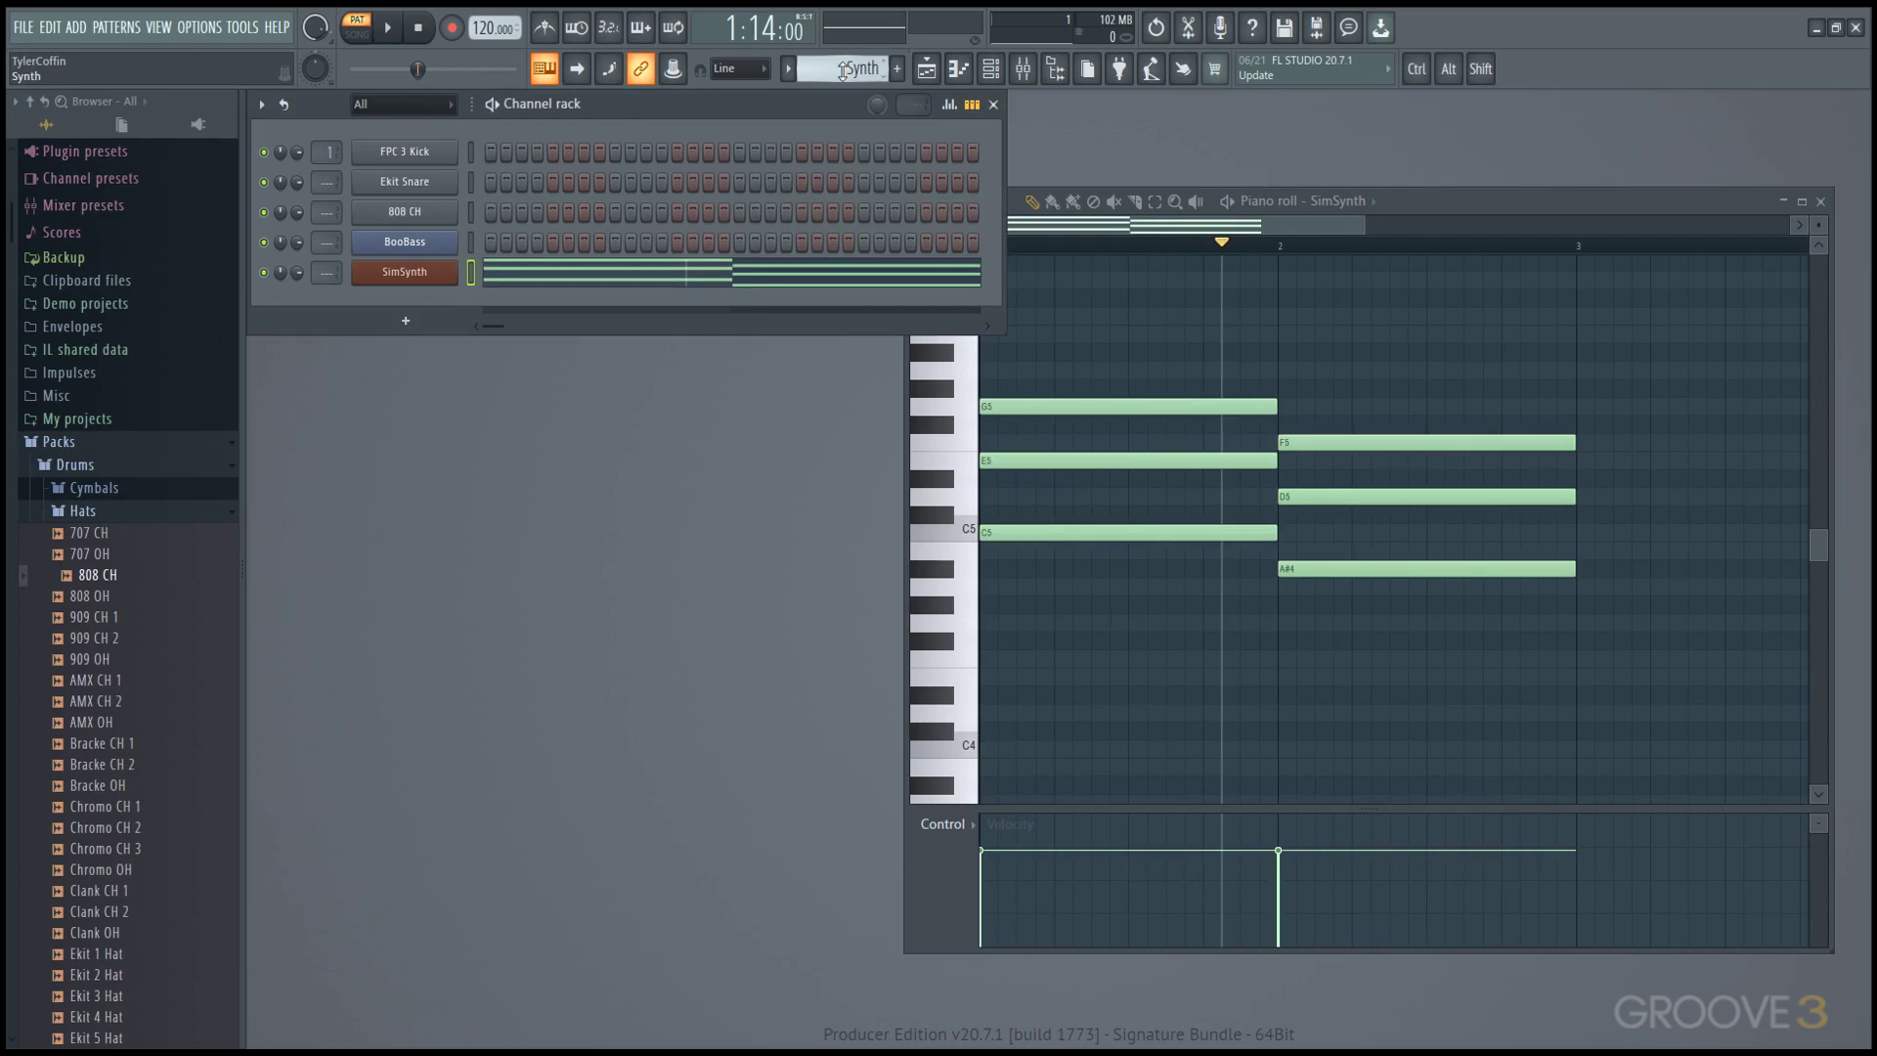
# - Copy the SimSynth channel's notes from the Synth pattern, and clone the Drums pattern
pyautogui.rightClick(456, 276)
pyautogui.click(664, 292)
pyautogui.click(875, 68)
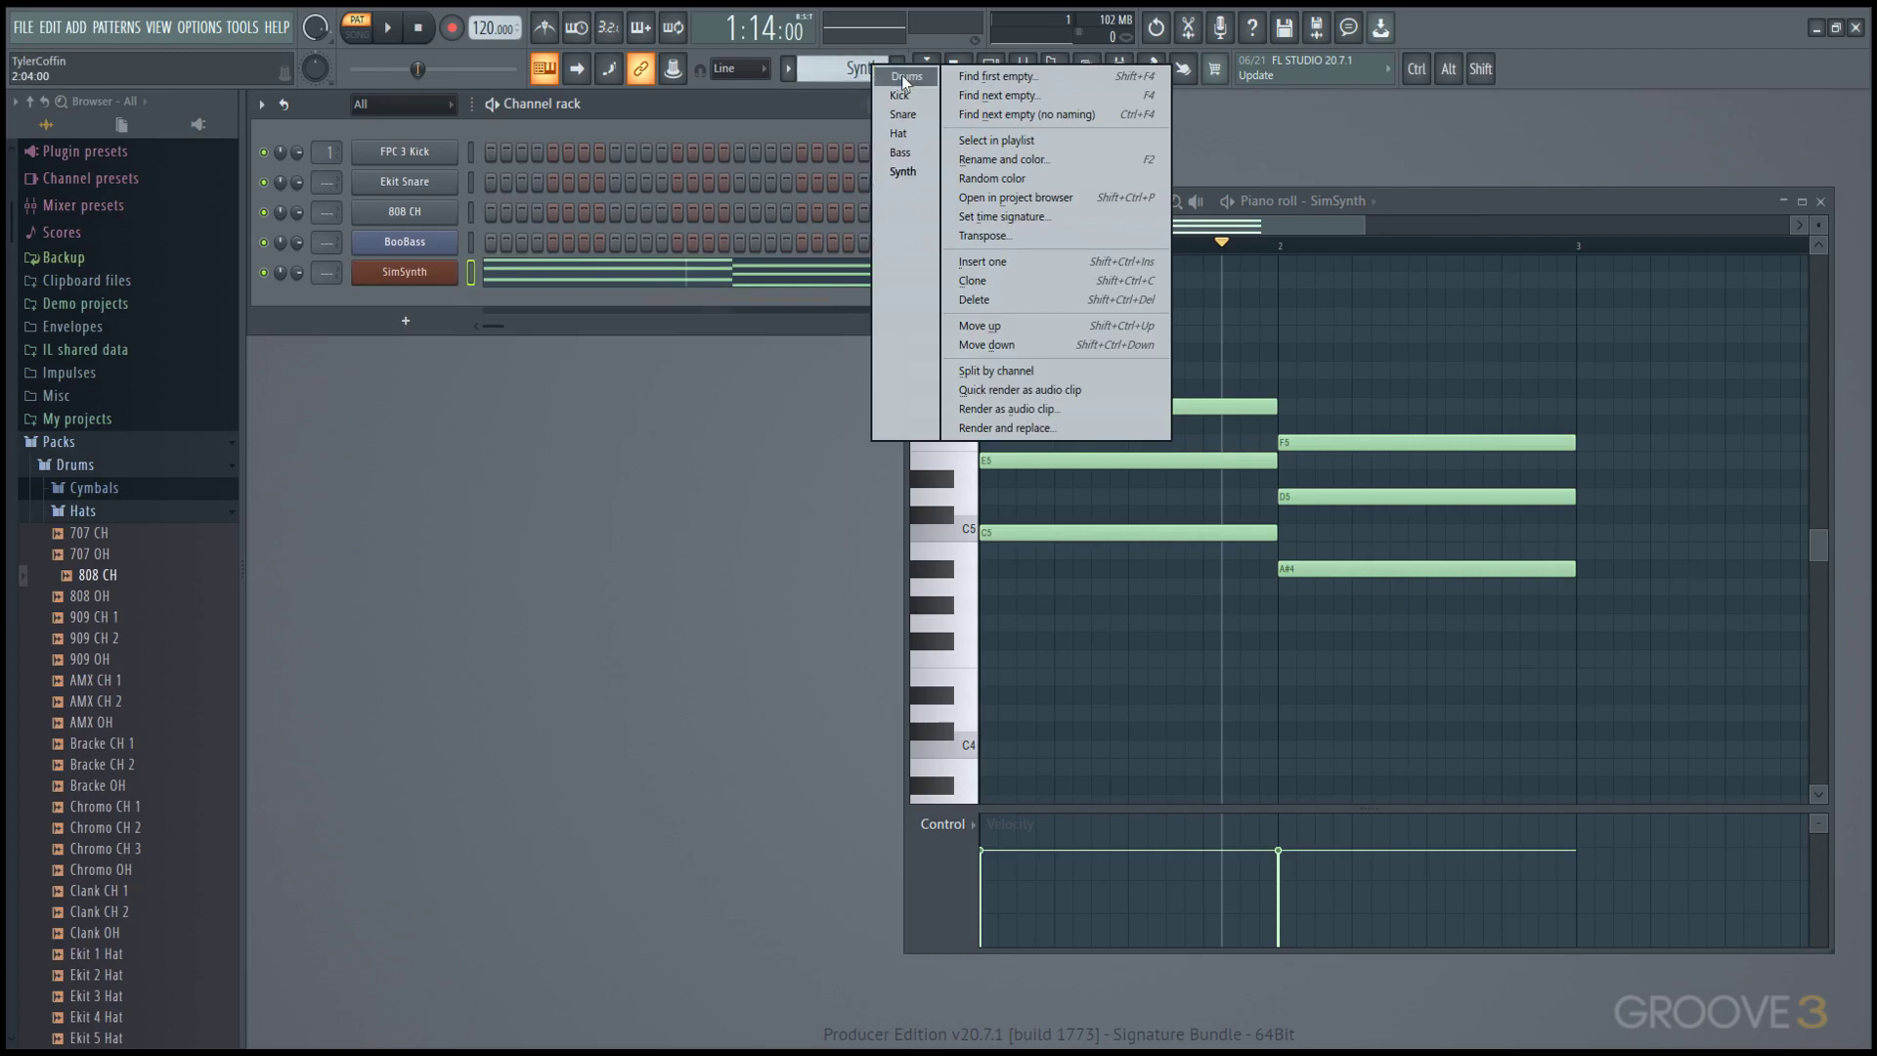
pyautogui.click(901, 75)
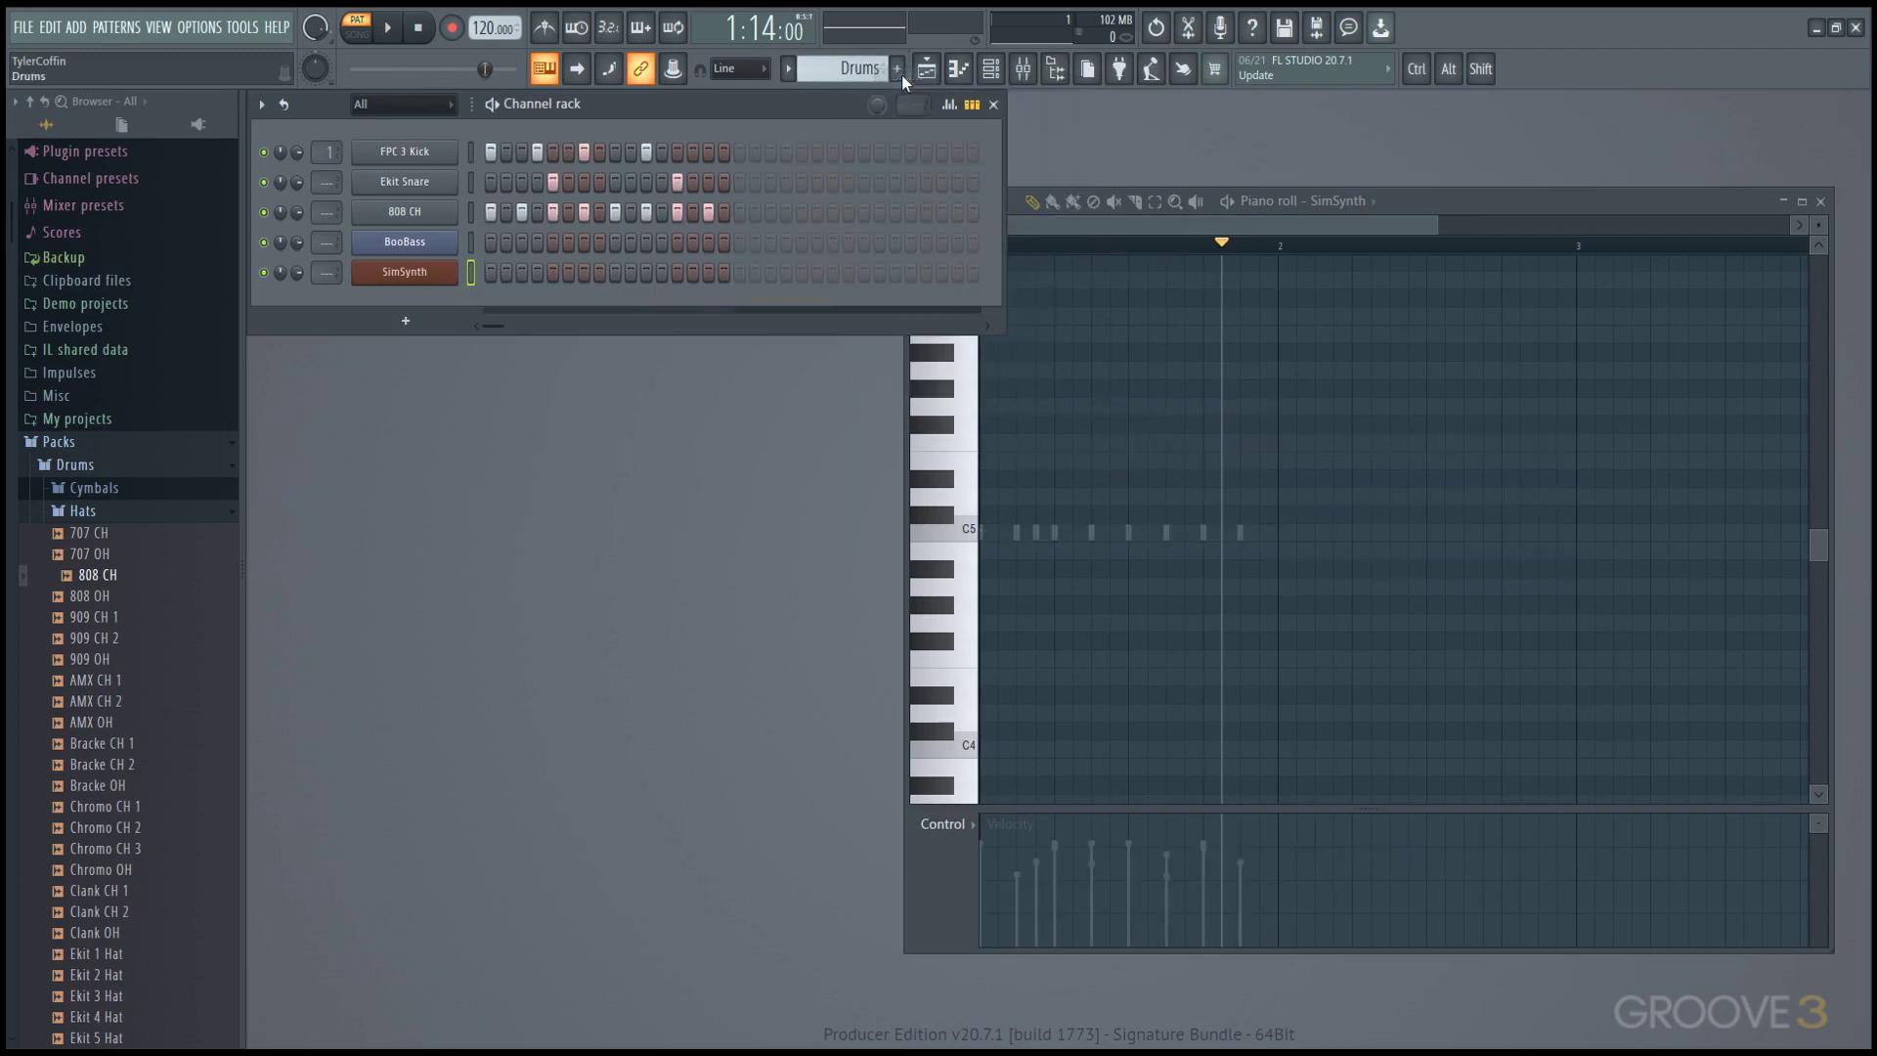
pyautogui.click(790, 72)
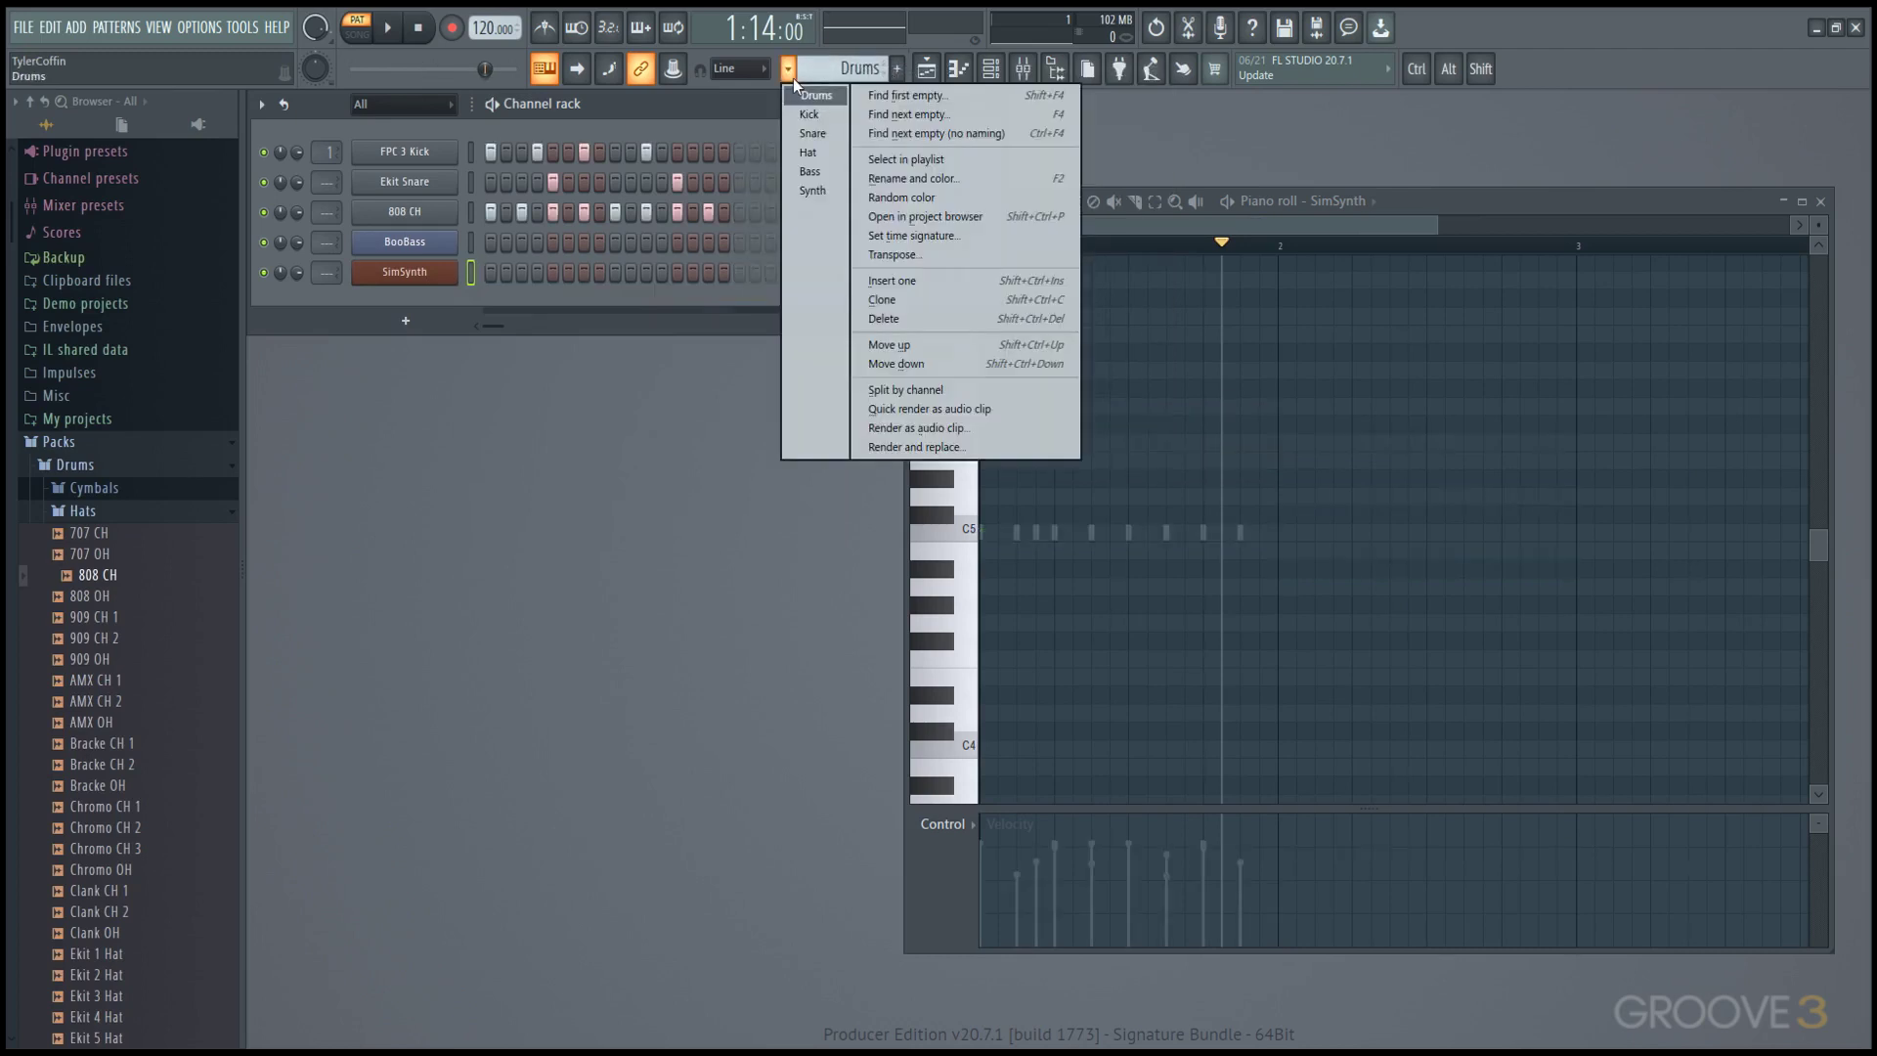
pyautogui.click(976, 307)
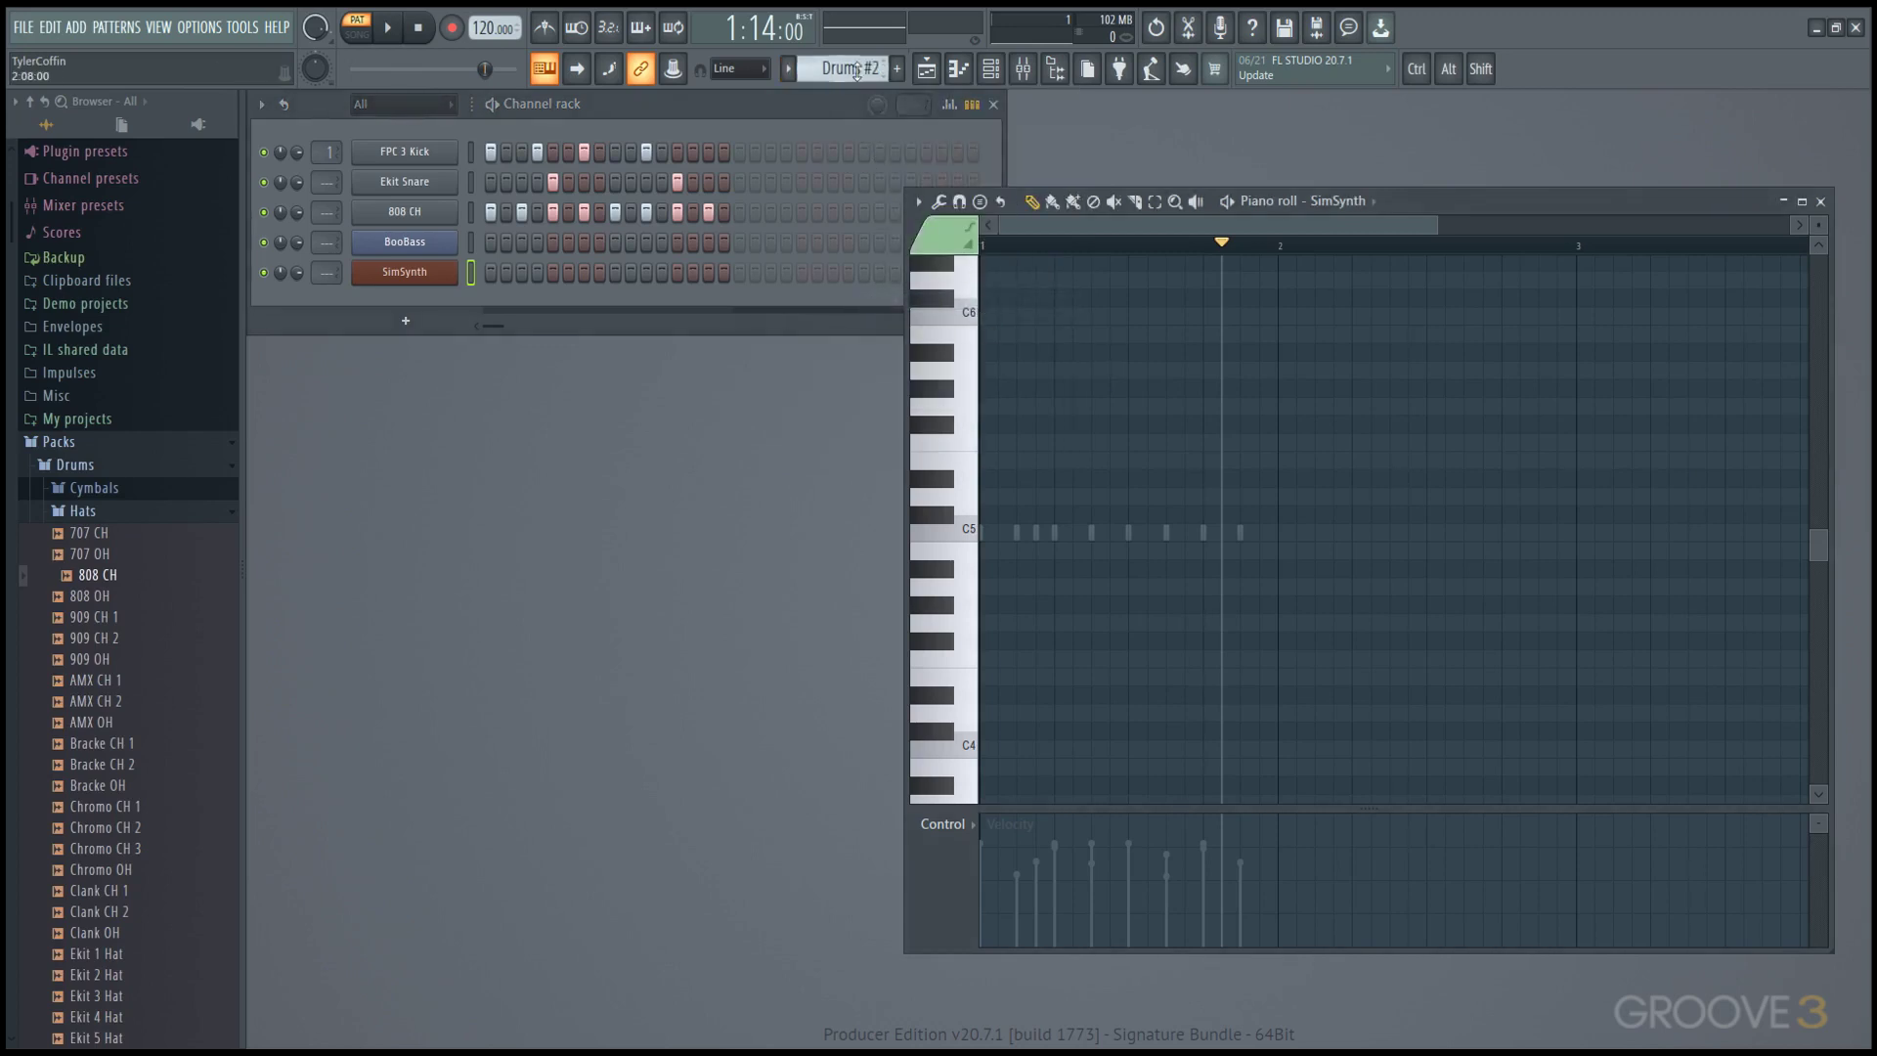
# - Compare the cloned pattern with the original Drums pattern and rename the clone, Drums #2, as ALL
pyautogui.scroll(3, 857, 71)
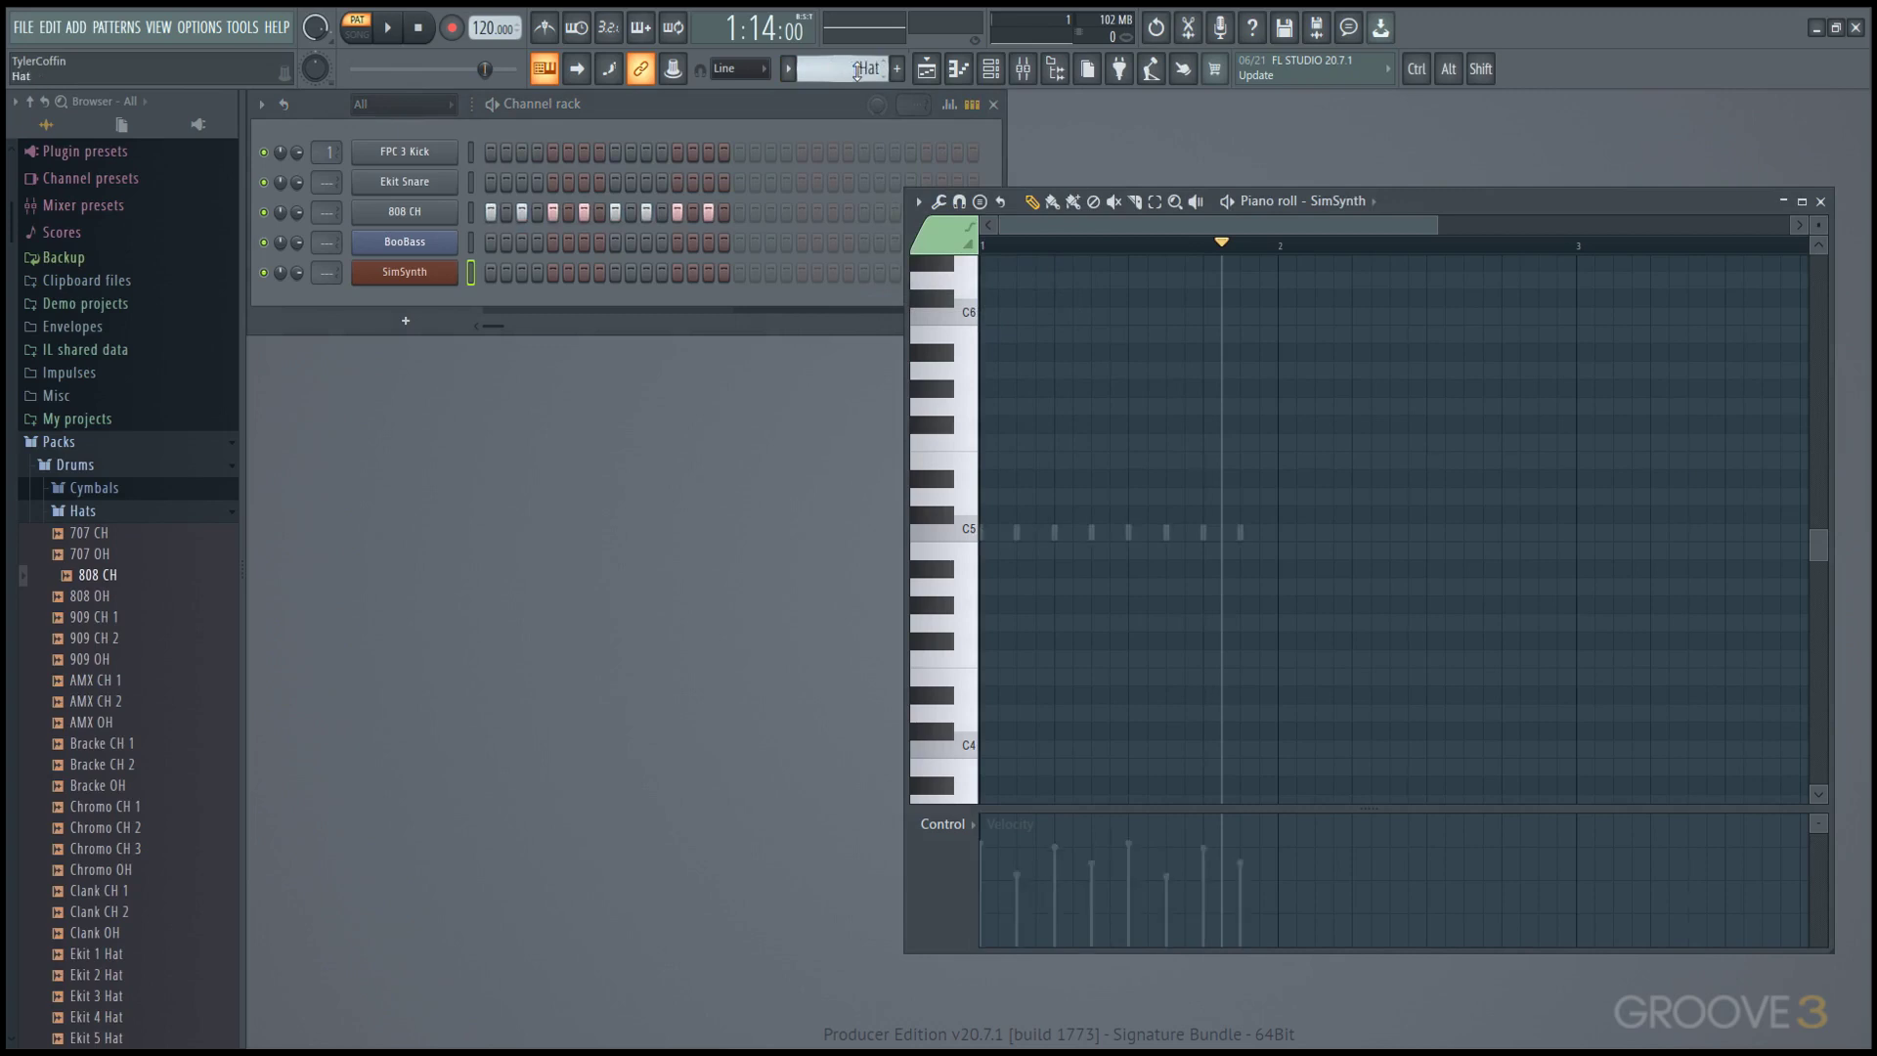
pyautogui.scroll(1, 856, 70)
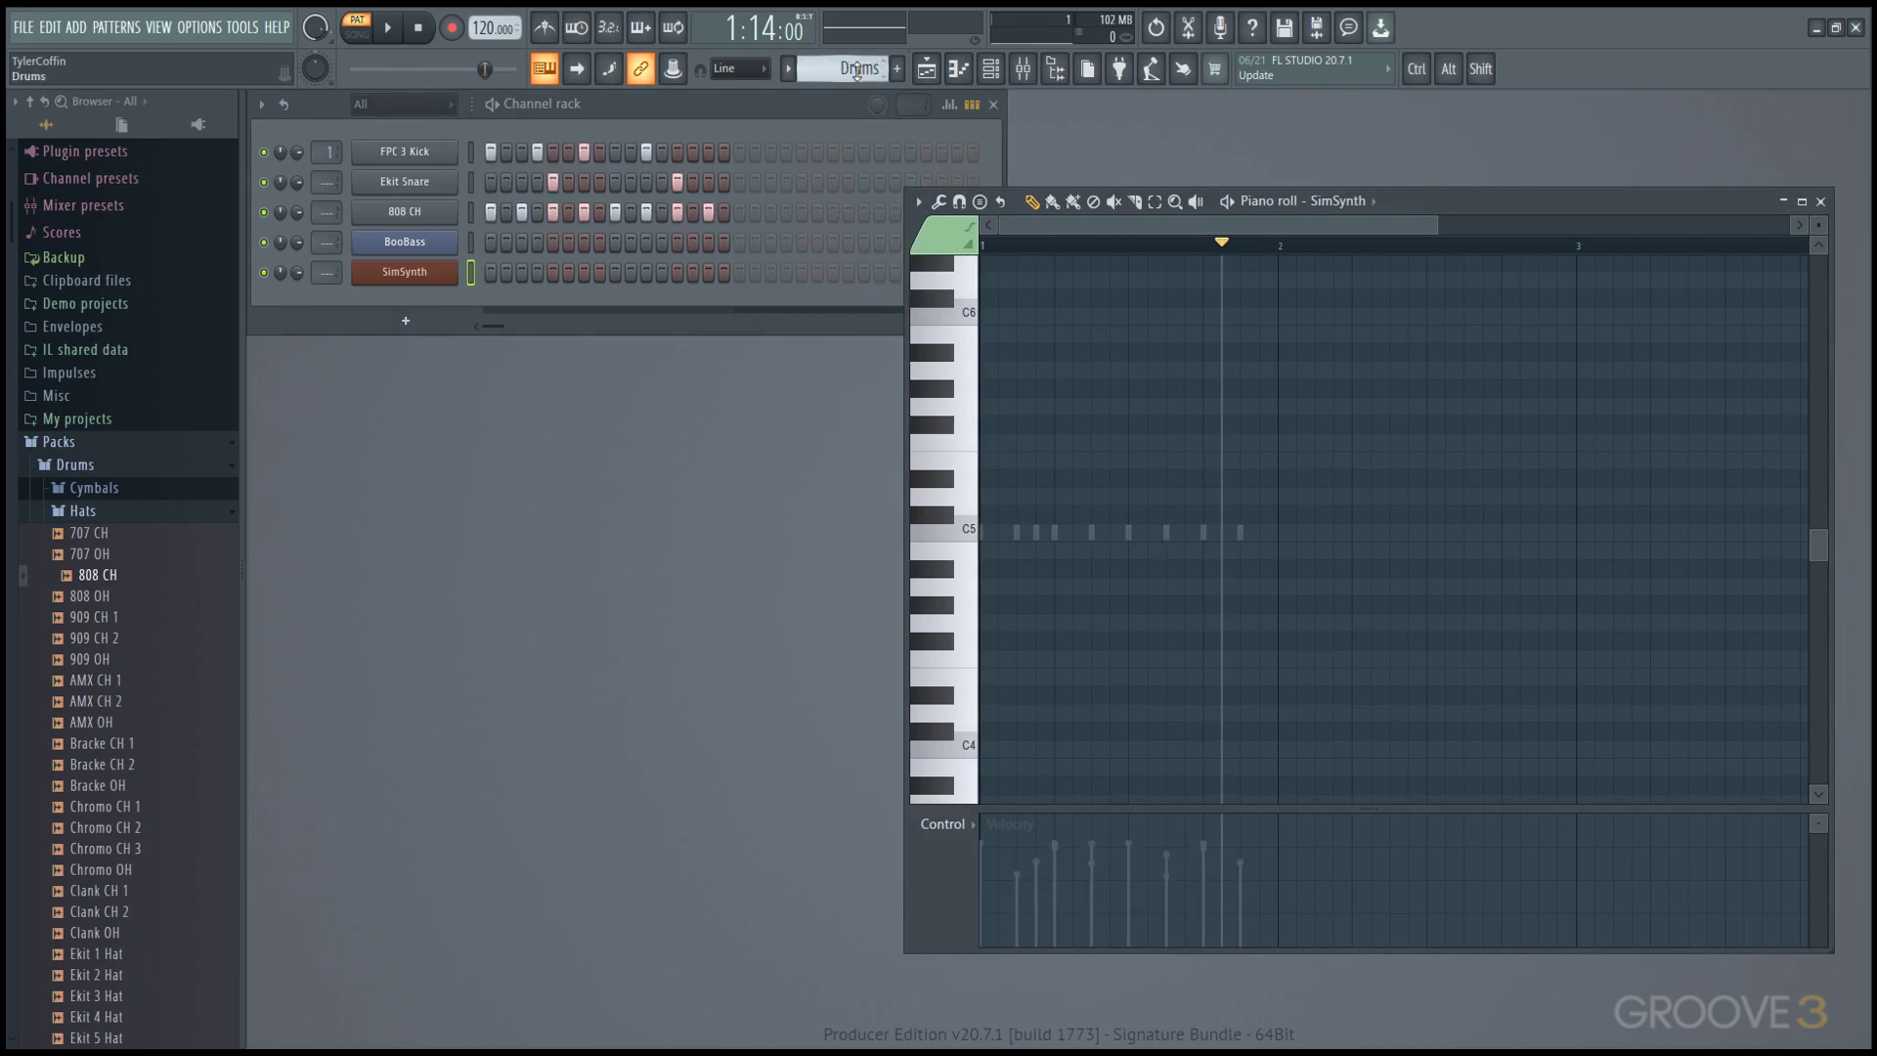
pyautogui.click(857, 70)
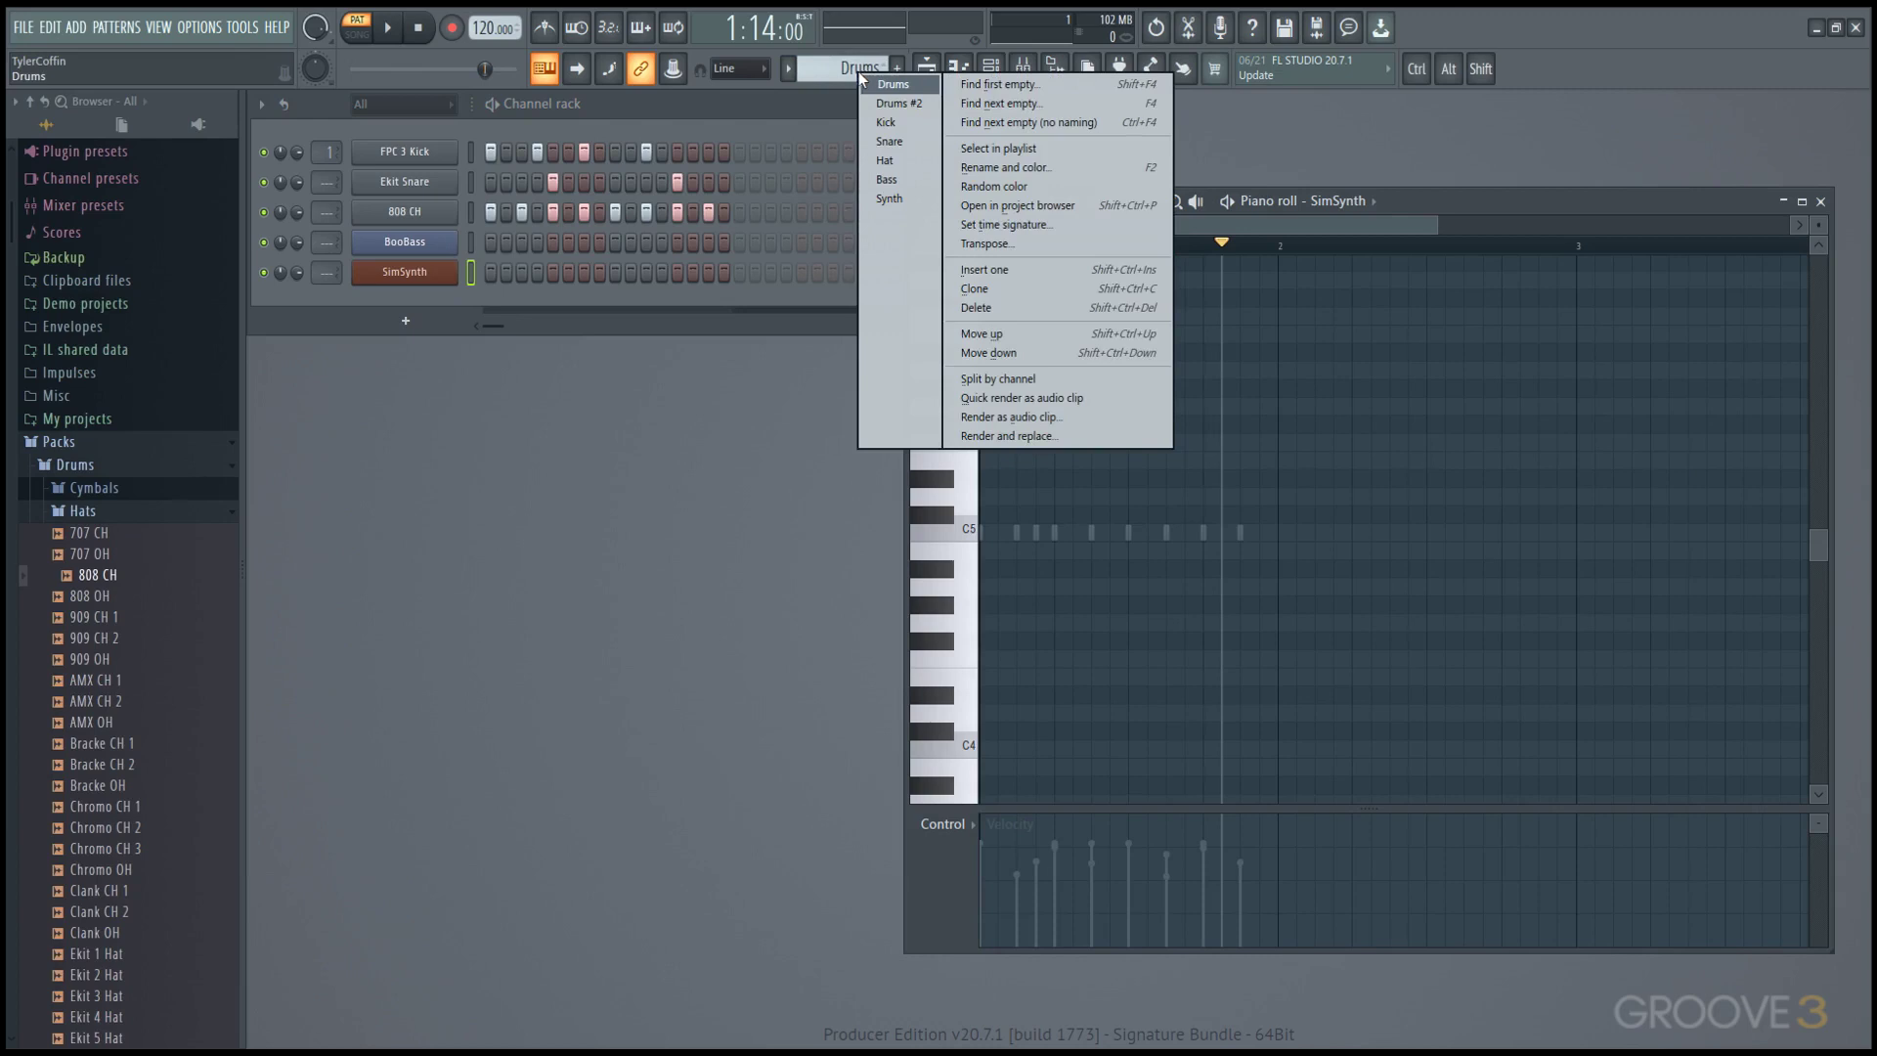
pyautogui.click(886, 99)
pyautogui.press('F2')
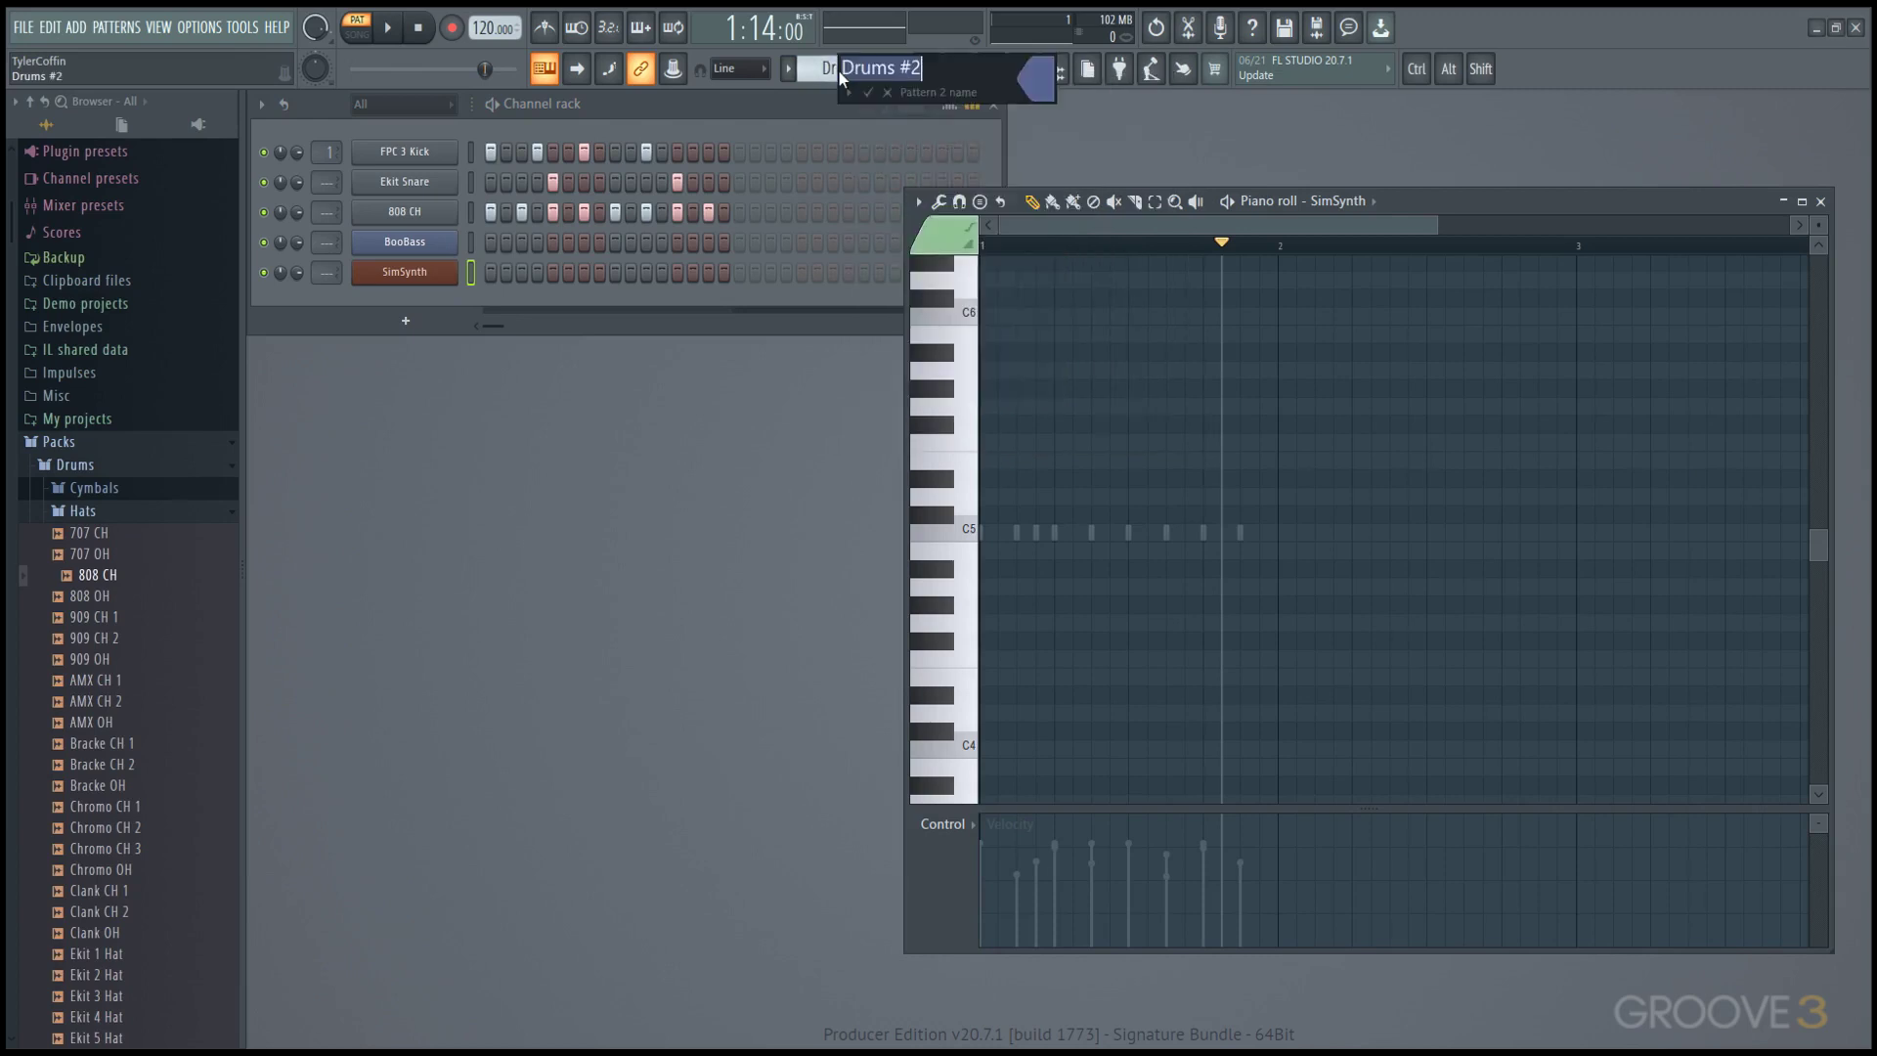
pyautogui.write('ALL')
pyautogui.press('Return')
# - Copy the BooBass channel's notes from the Bass pattern and paste them into the BooBass channel of the ALL pattern
pyautogui.click(841, 70)
pyautogui.click(865, 185)
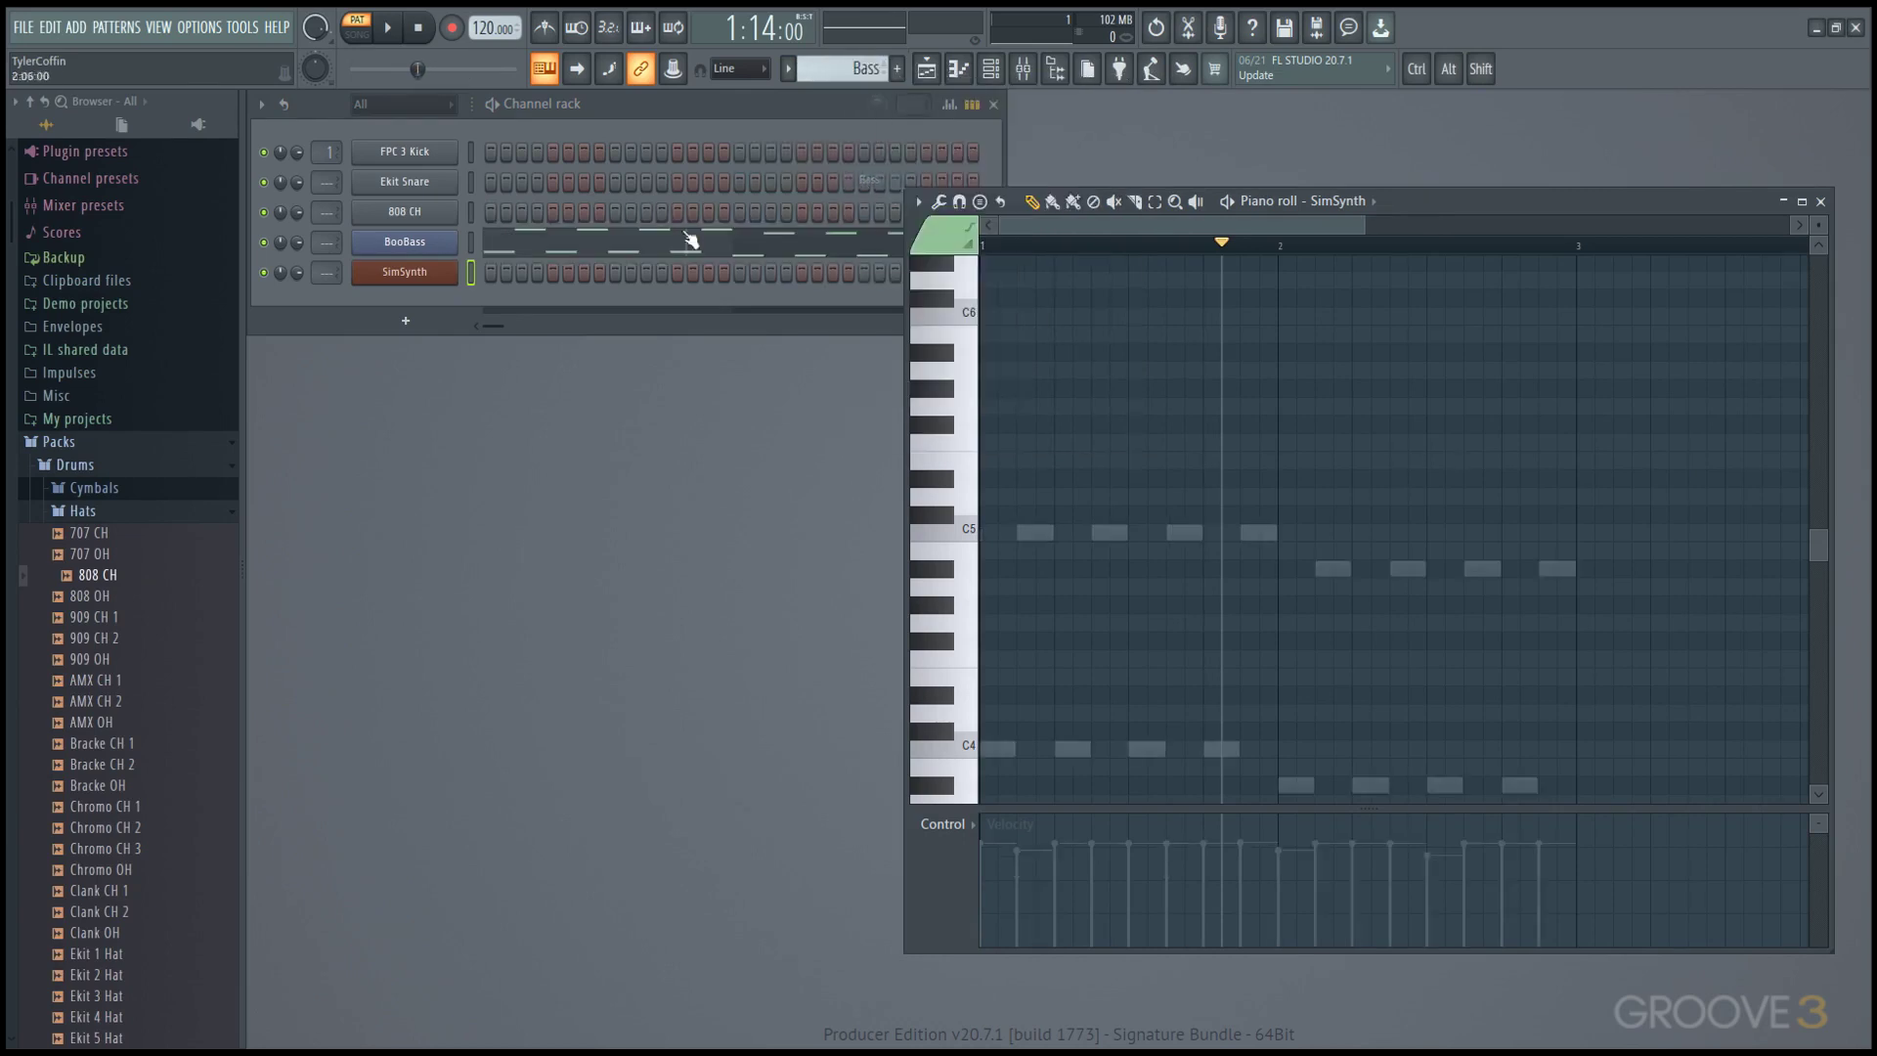
pyautogui.rightClick(455, 248)
pyautogui.click(672, 262)
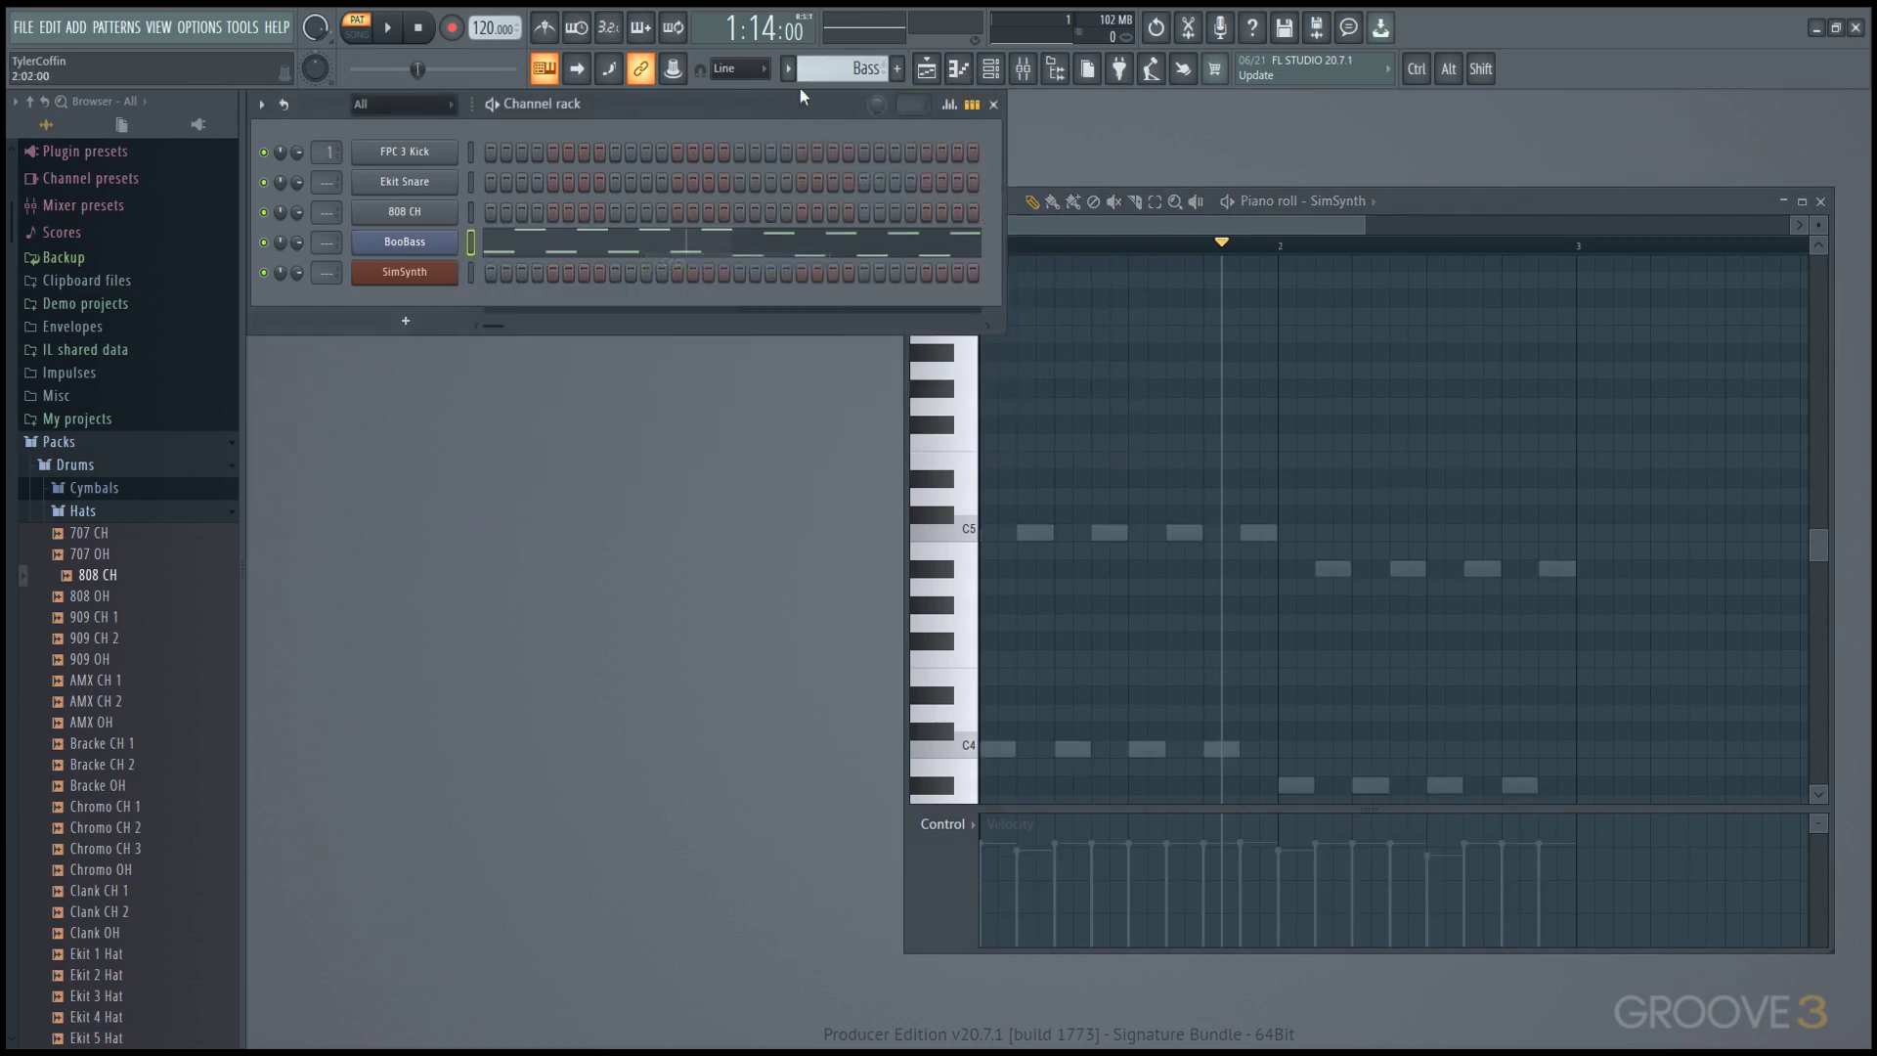
pyautogui.click(841, 68)
pyautogui.click(849, 101)
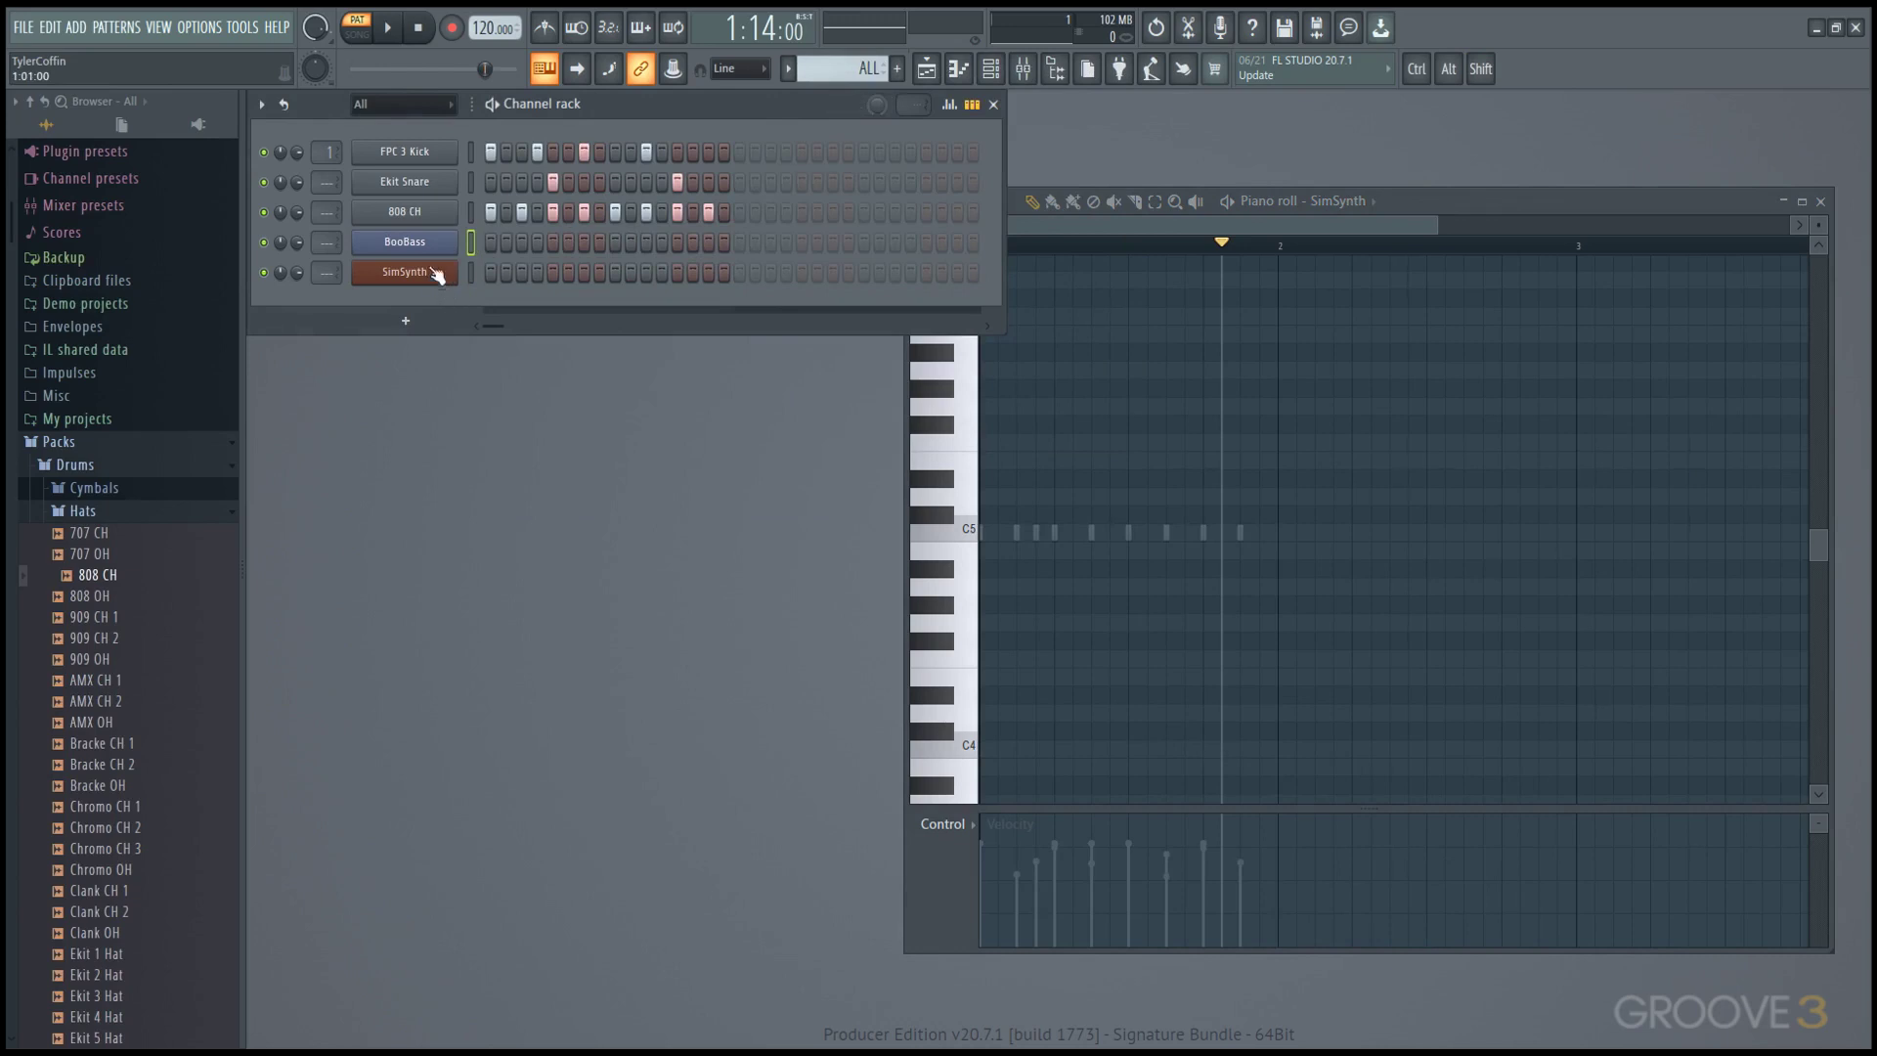
pyautogui.rightClick(456, 236)
pyautogui.click(685, 283)
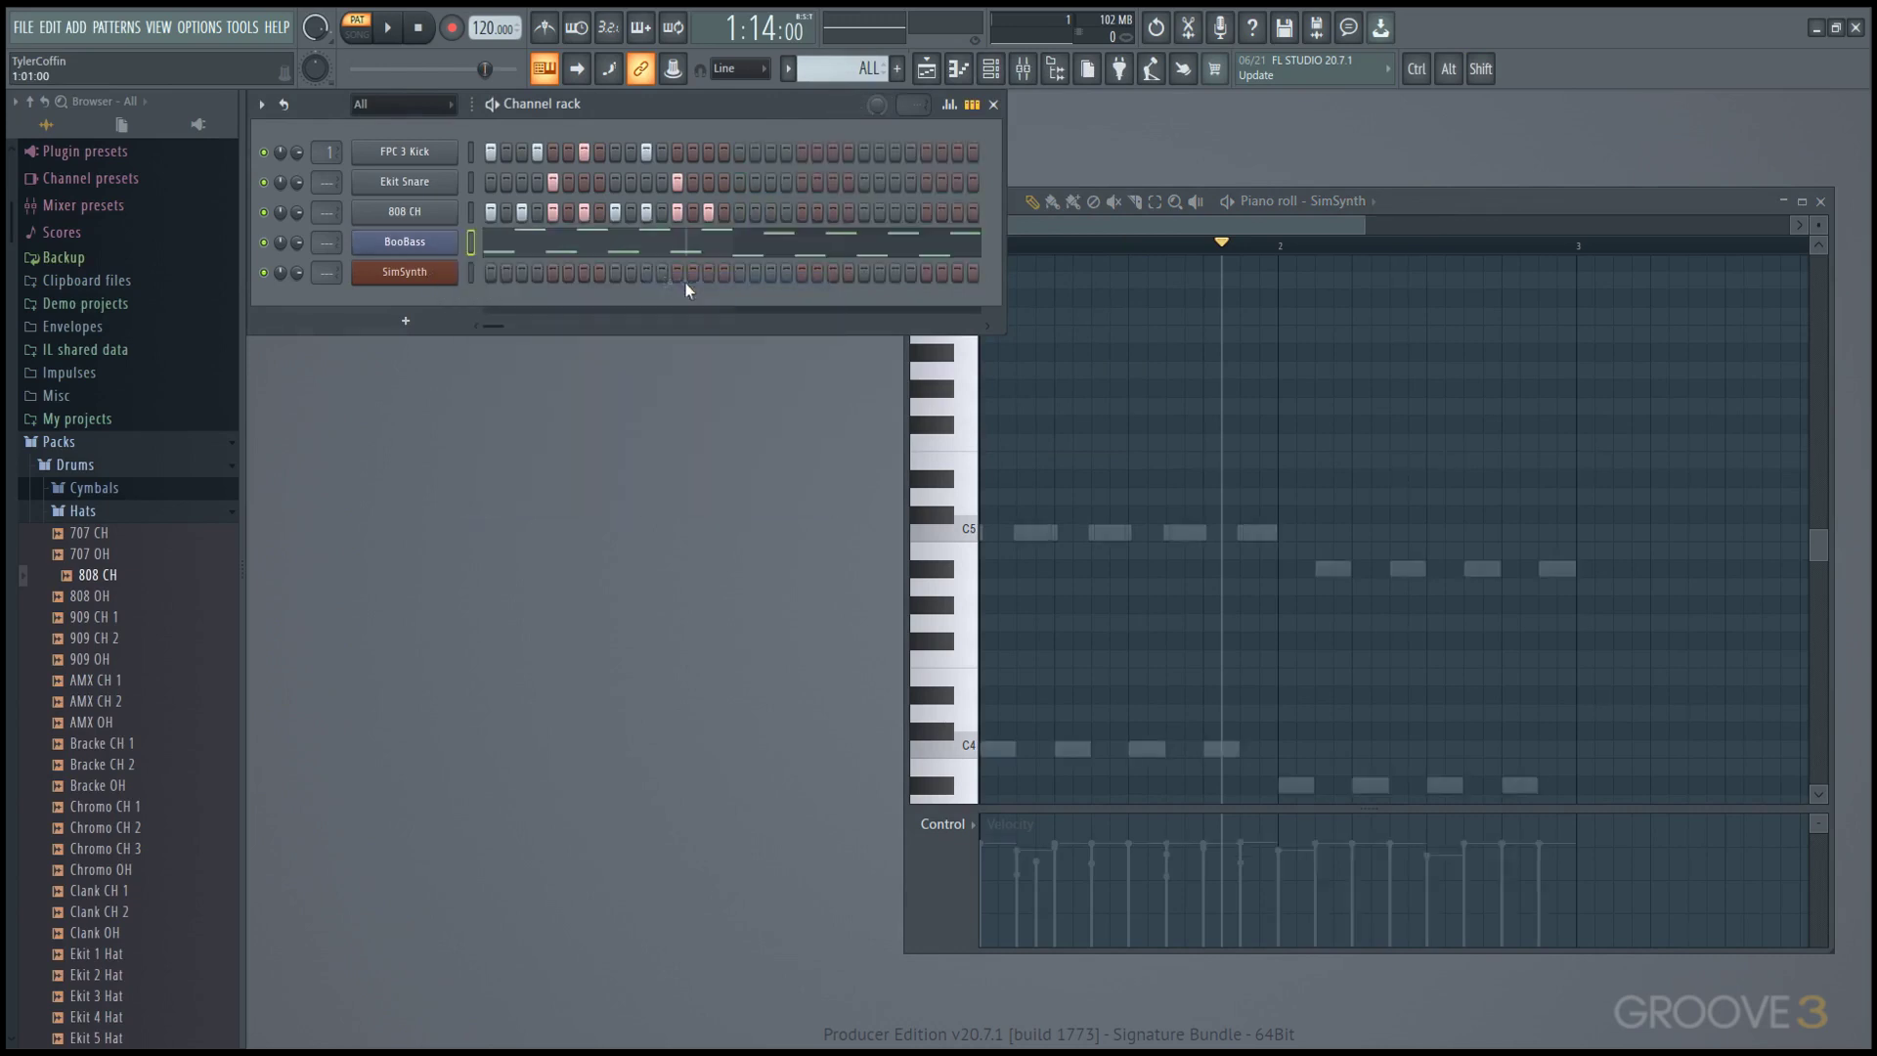
# - Copy the SimSynth channel's notes from the Synth pattern into the SimSynth channel of the ALL pattern and play it briefly
pyautogui.click(847, 72)
pyautogui.click(900, 196)
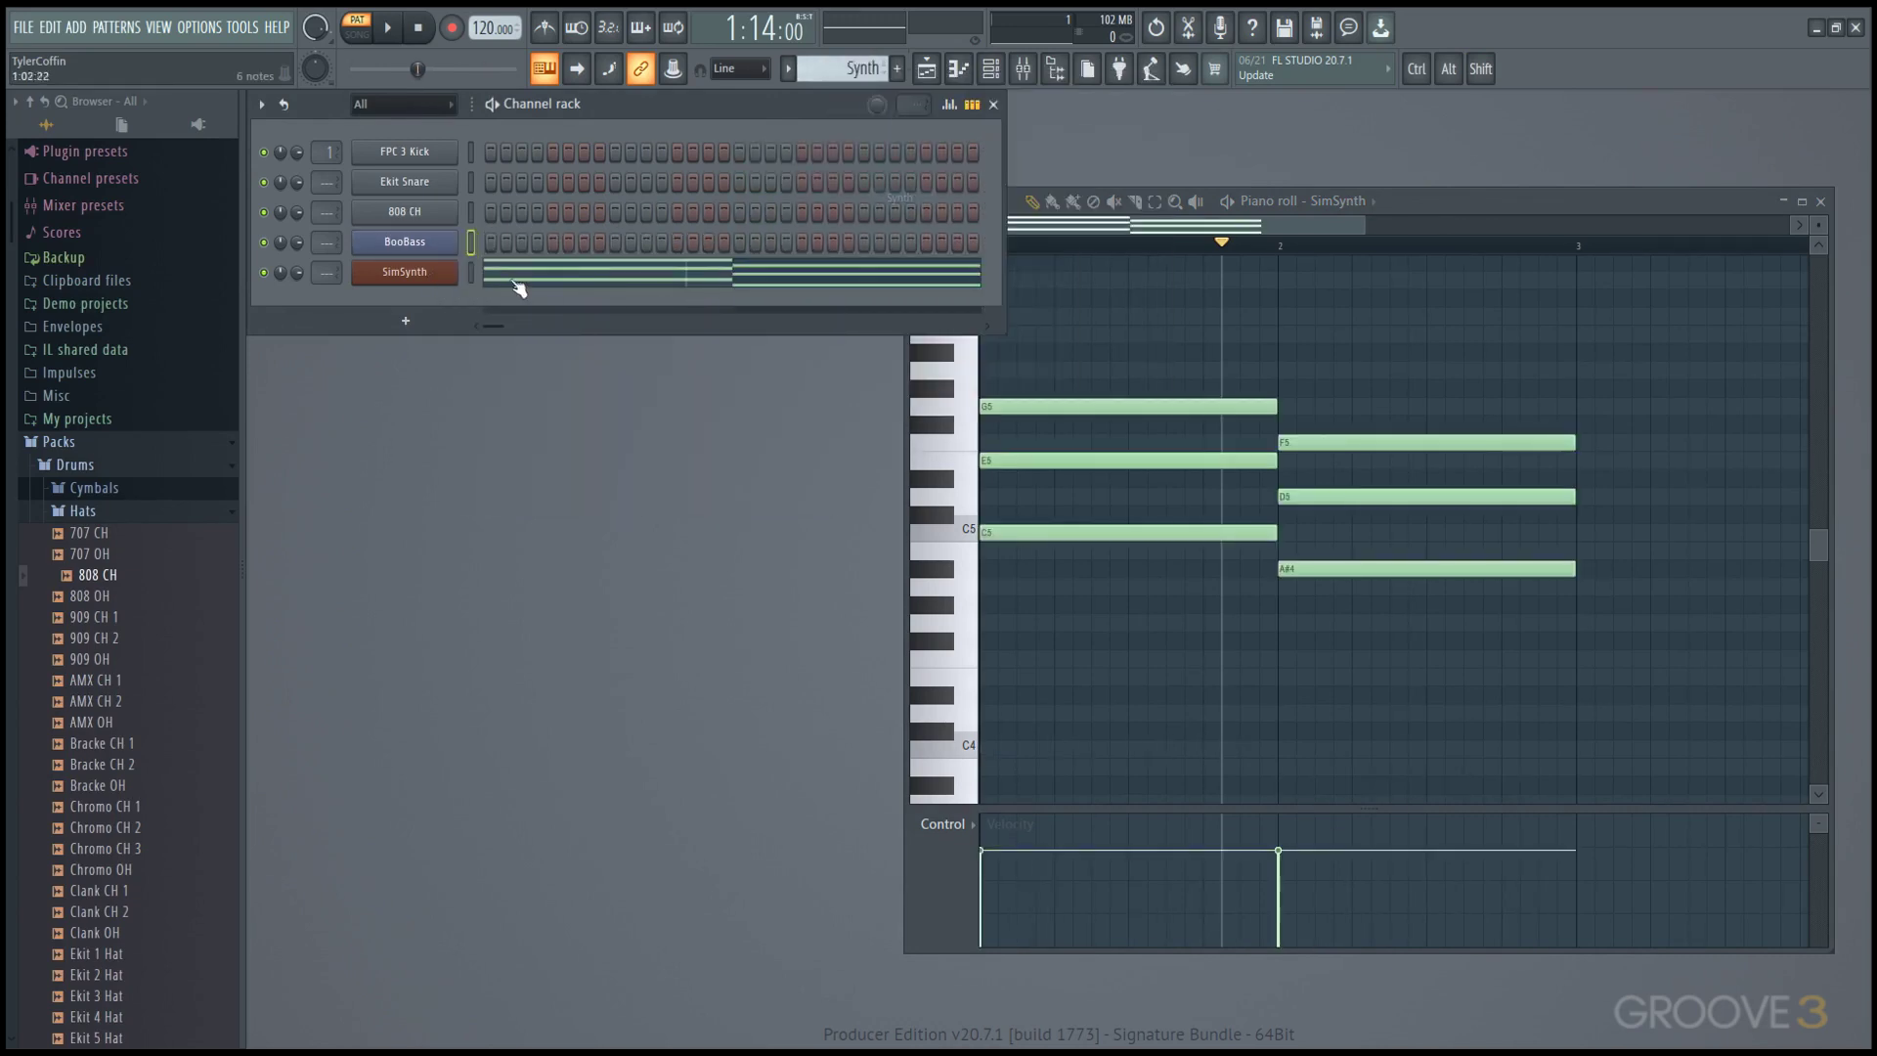
pyautogui.rightClick(450, 277)
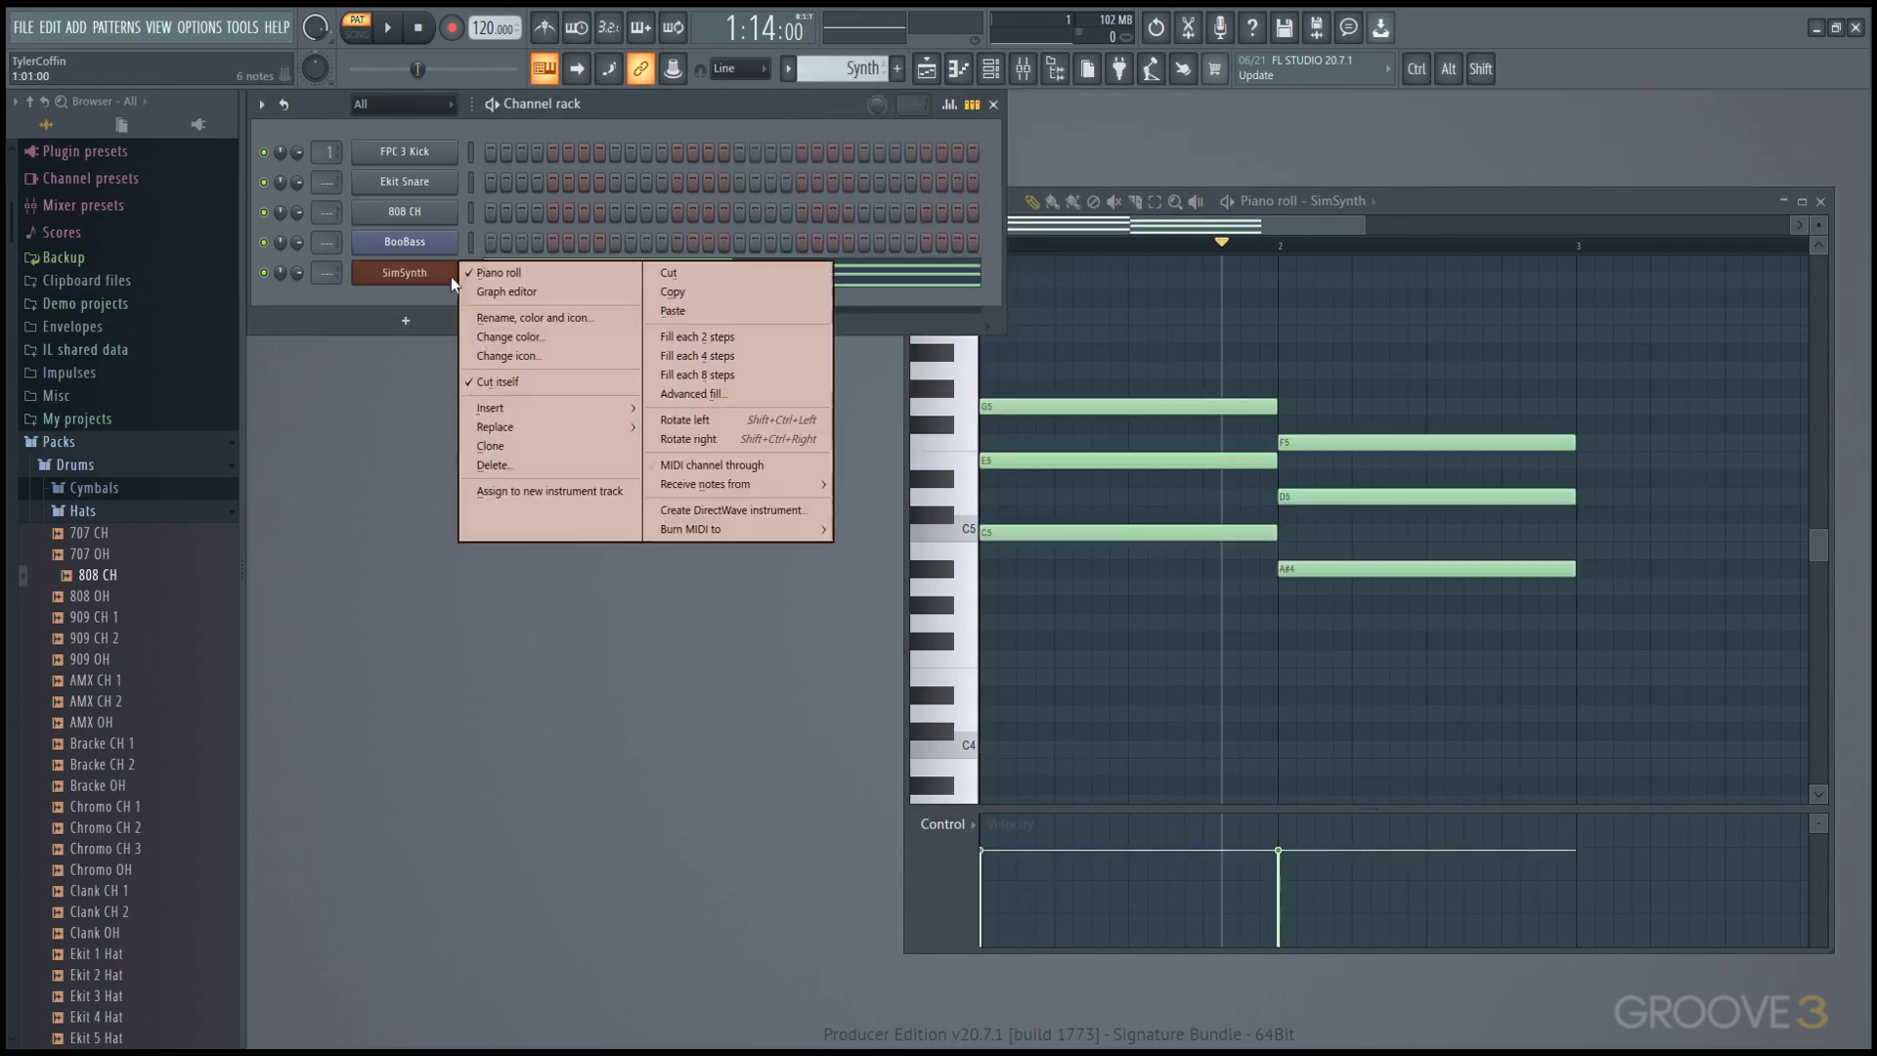
pyautogui.click(713, 309)
pyautogui.rightClick(865, 91)
pyautogui.click(860, 69)
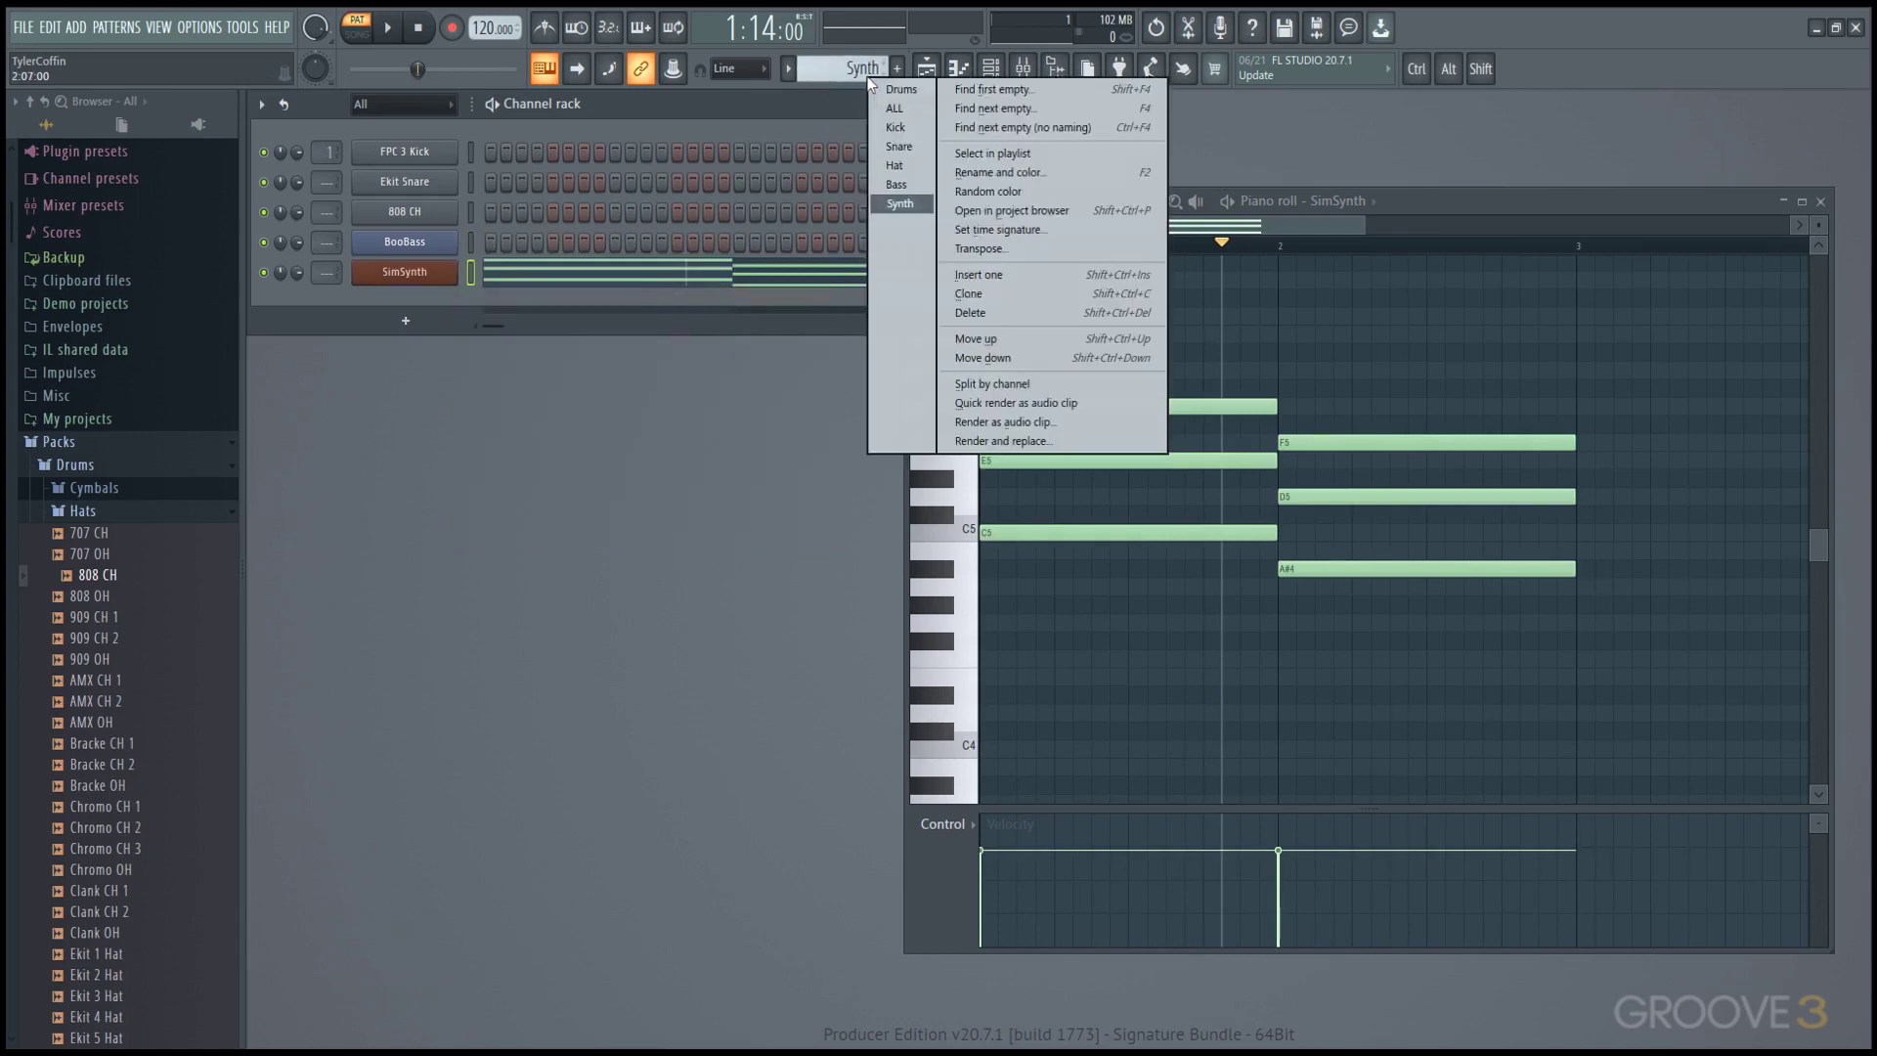
pyautogui.click(884, 110)
pyautogui.rightClick(420, 274)
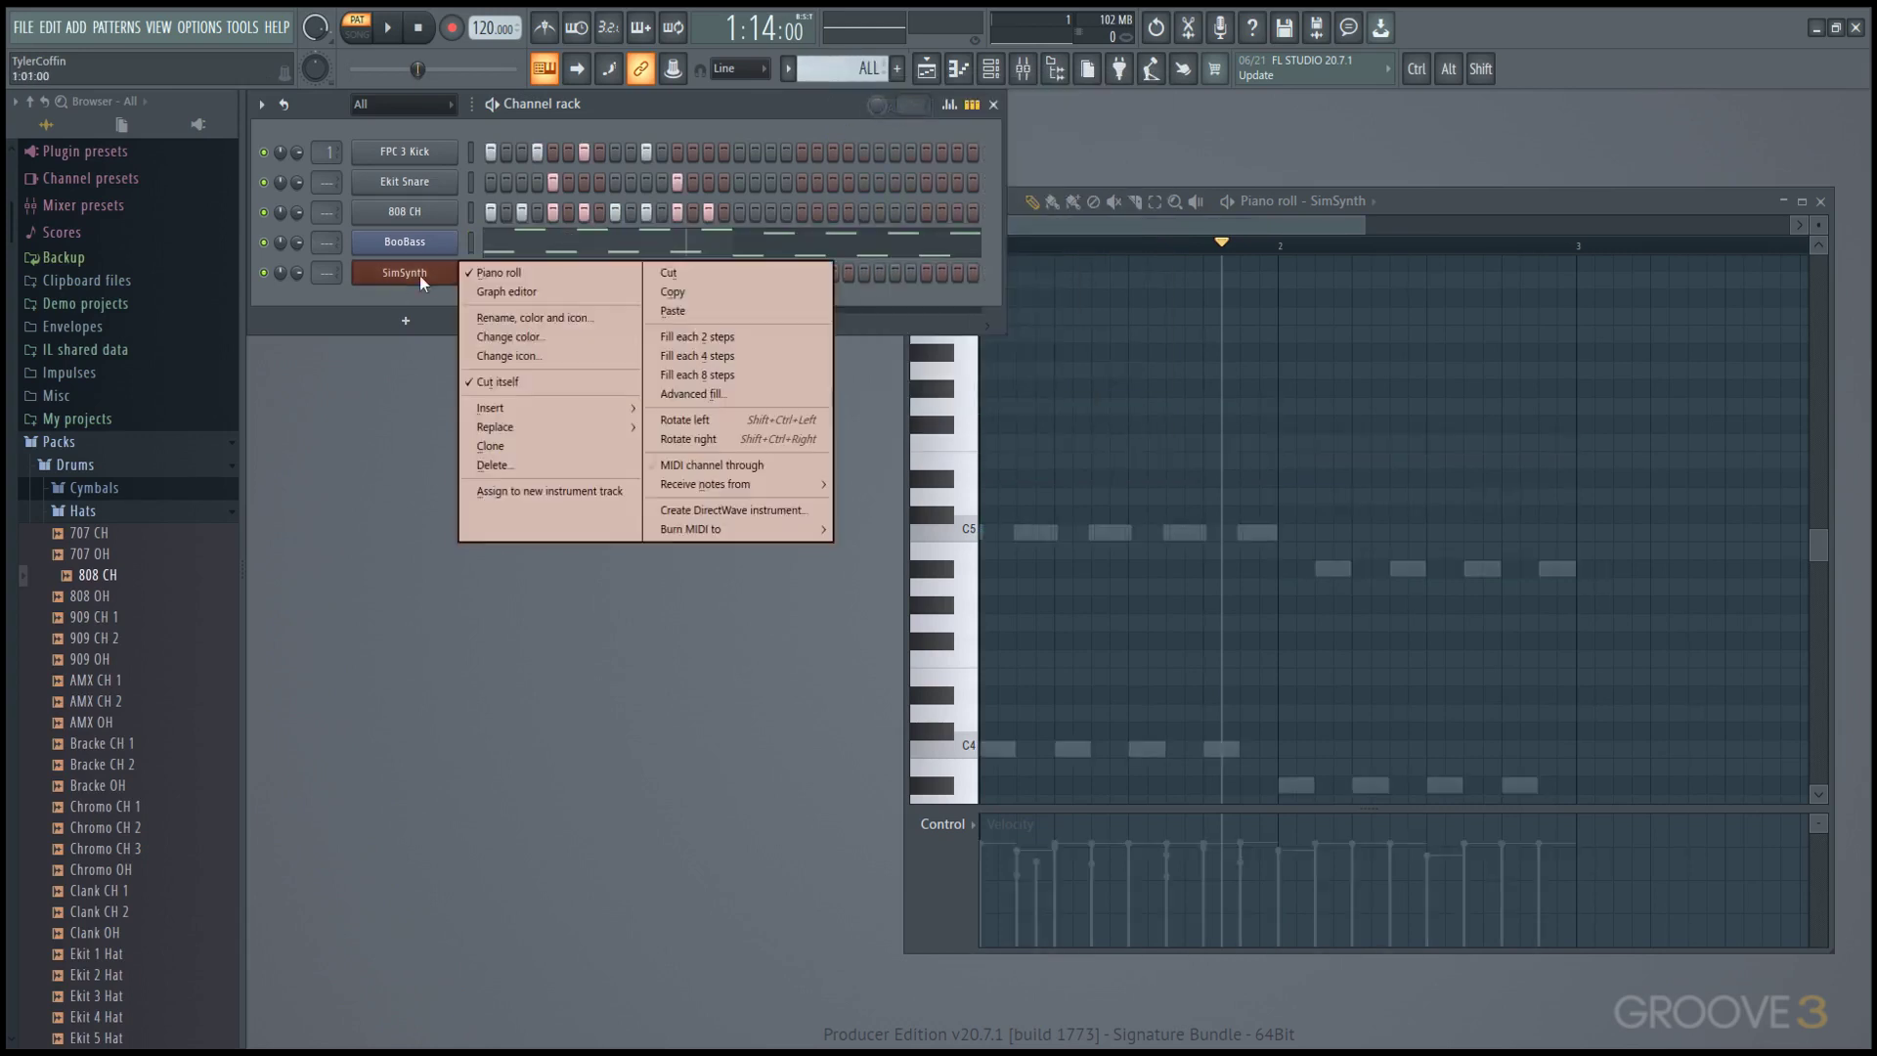
pyautogui.click(665, 311)
pyautogui.press('space')
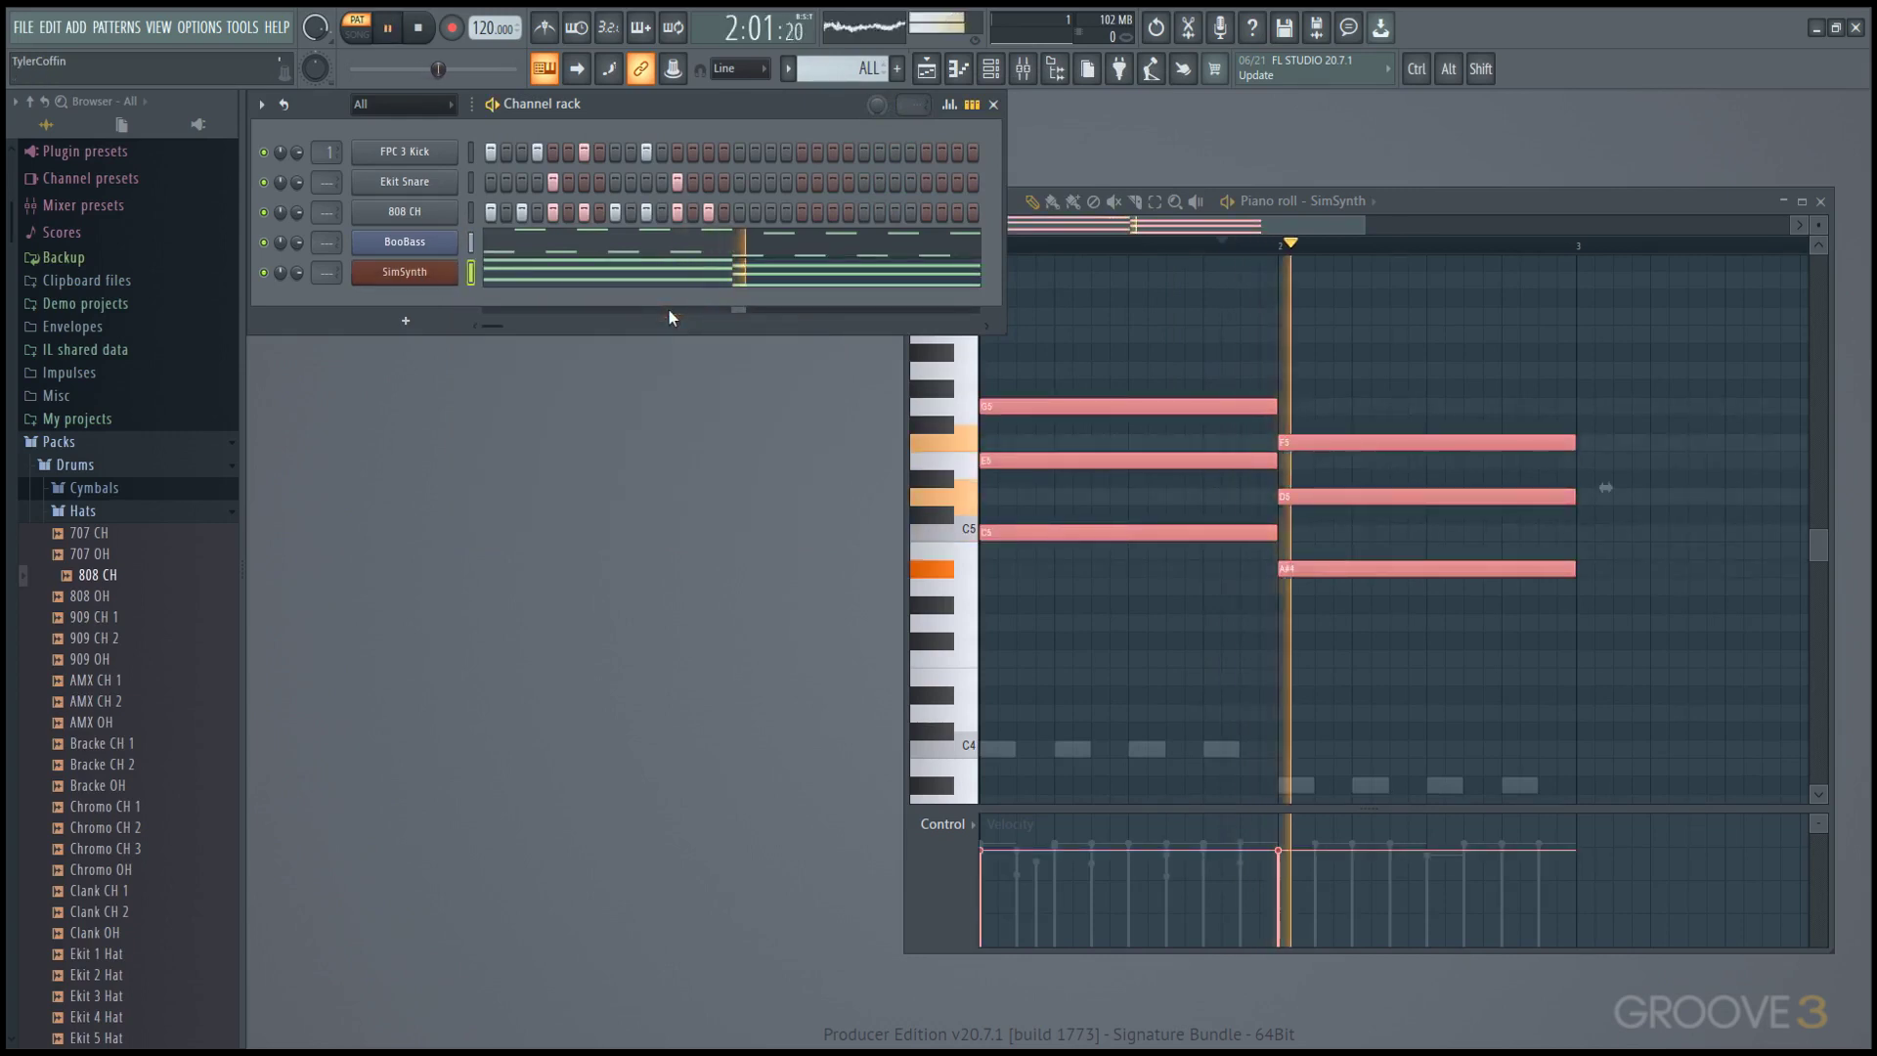
pyautogui.press('space')
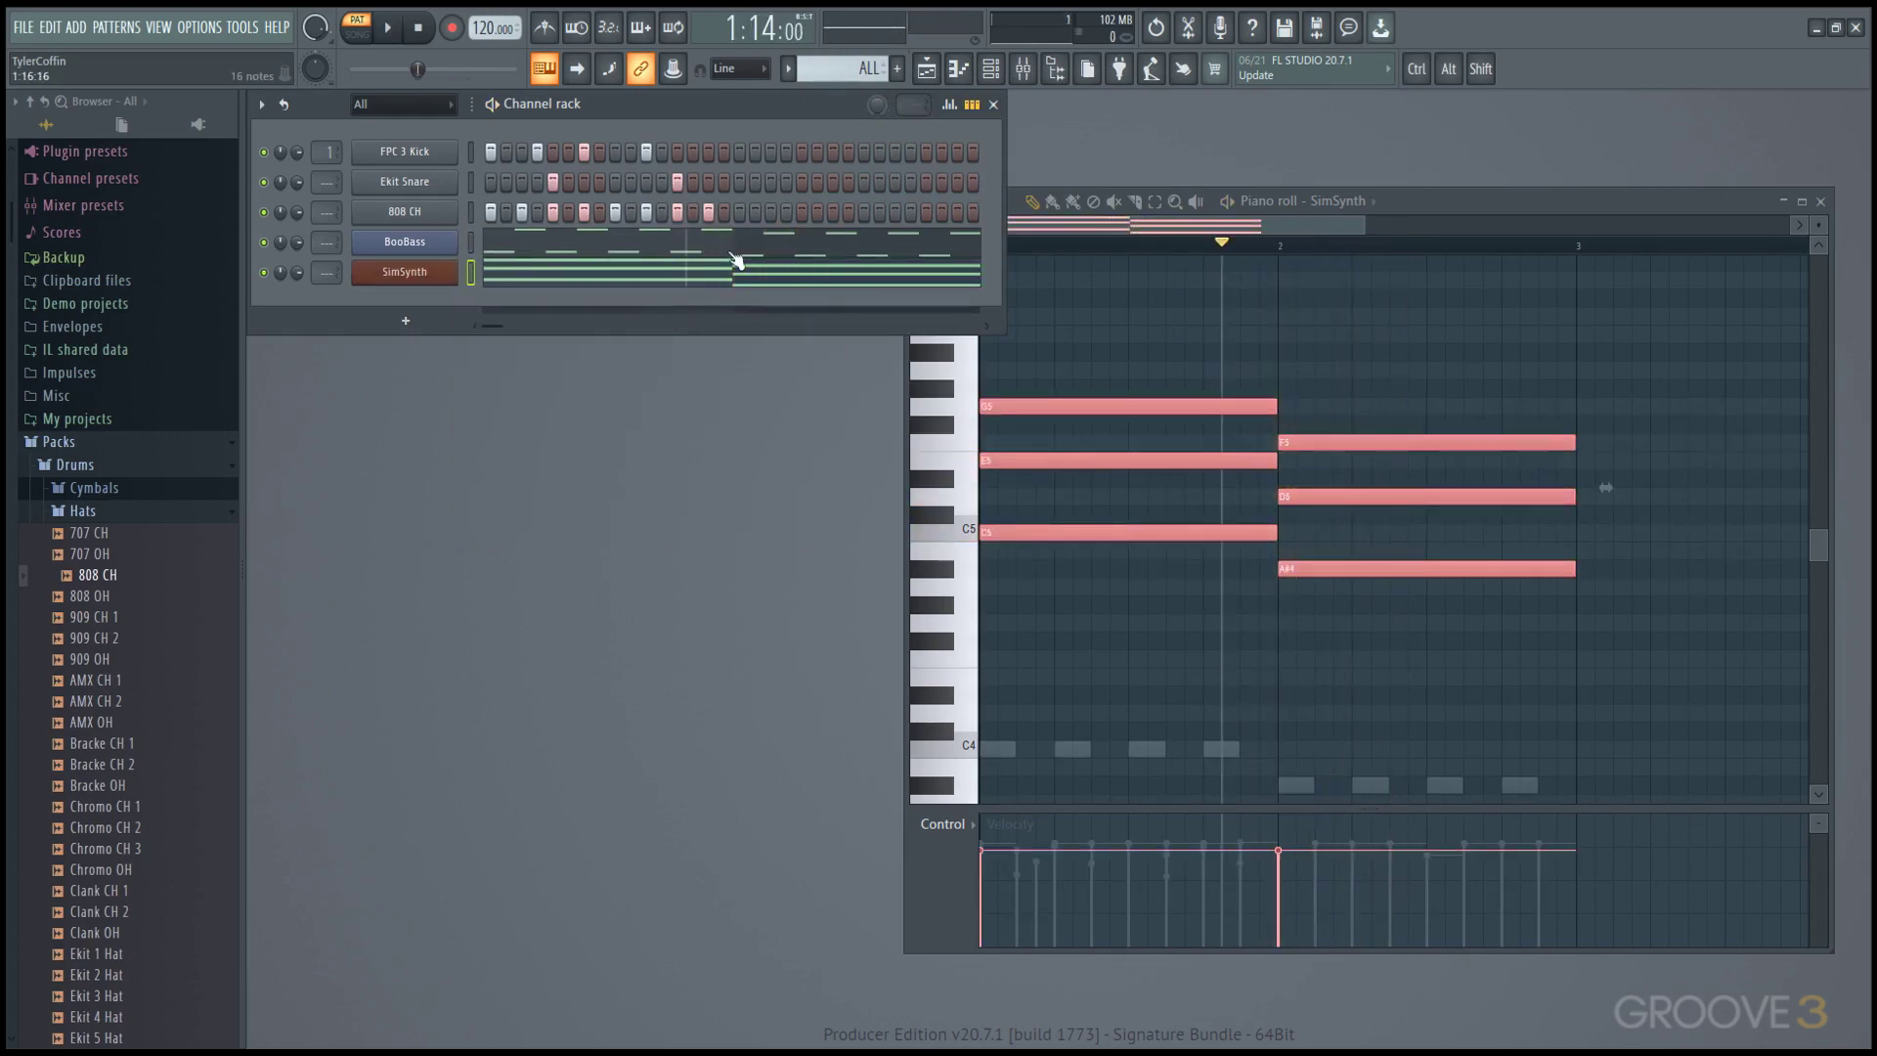
# - Turn on step looping in the channel rack so the one-bar drums repeat through bar 2, and play the ALL pattern
pyautogui.click(749, 278)
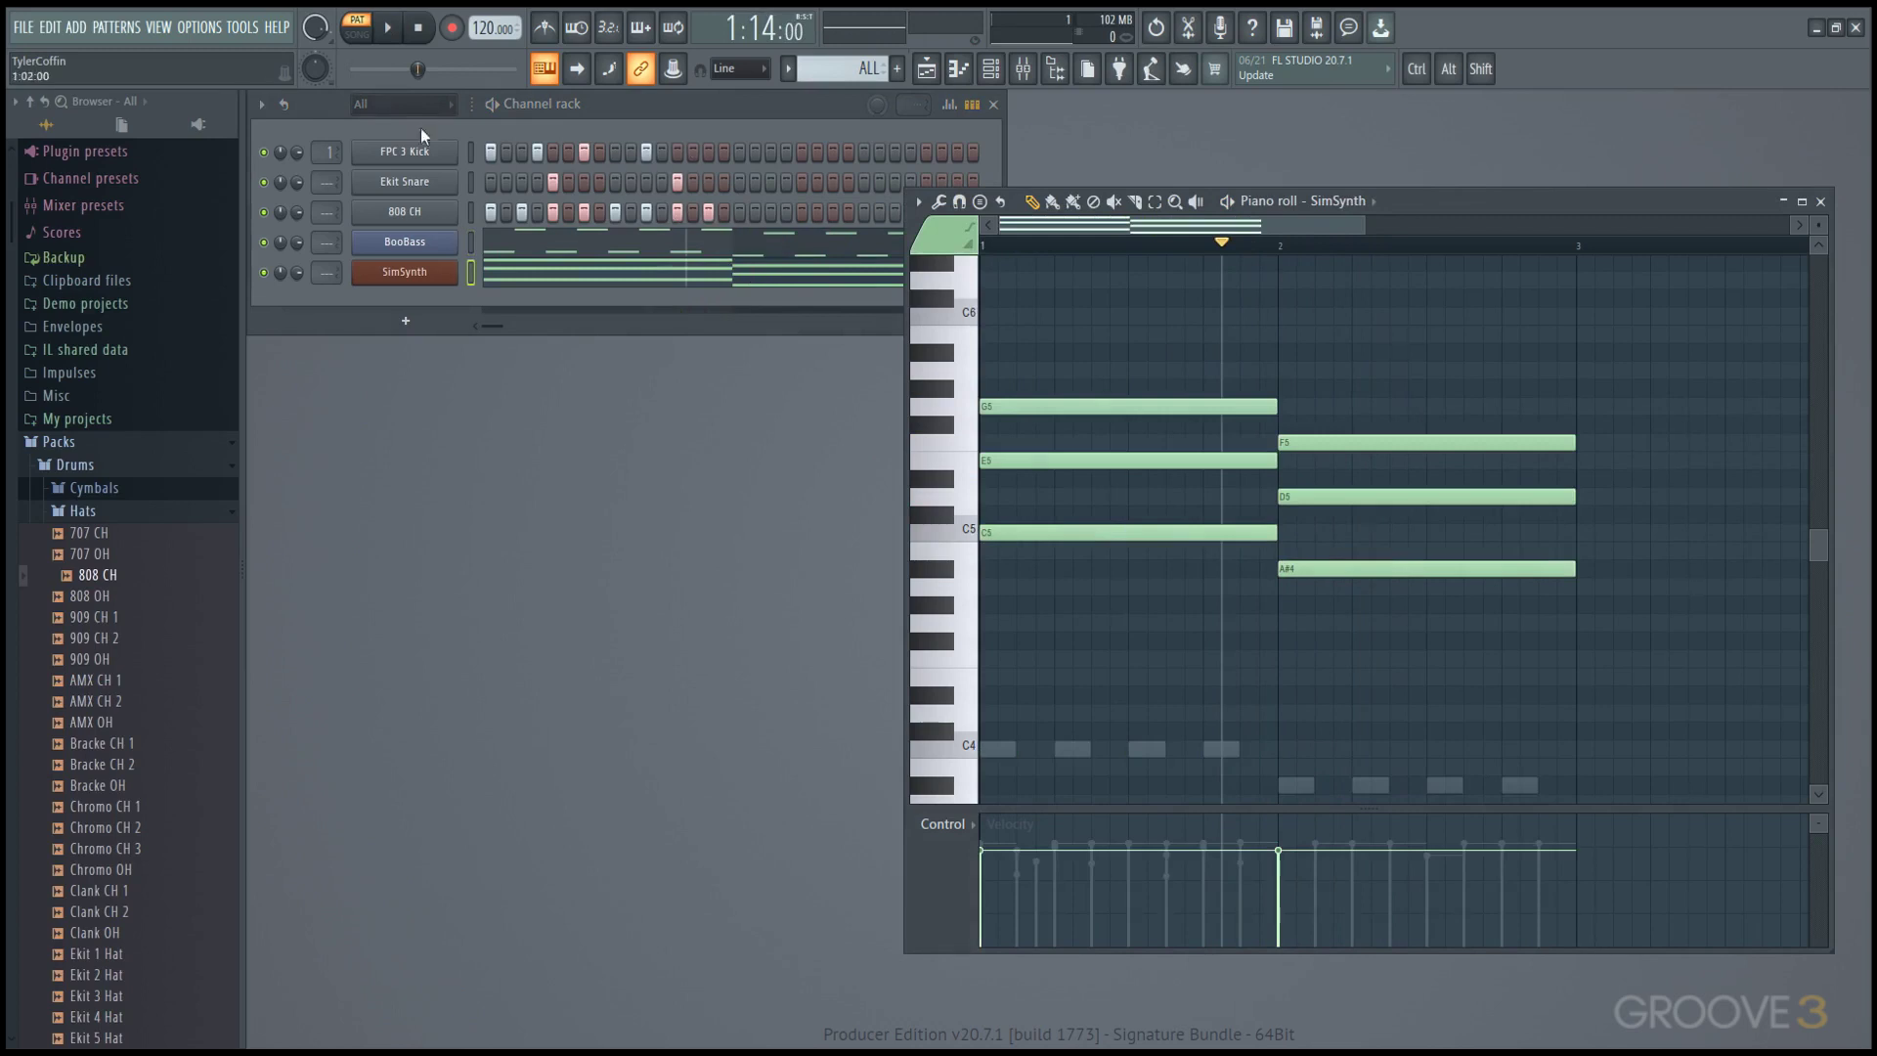
pyautogui.click(284, 105)
pyautogui.press('space')
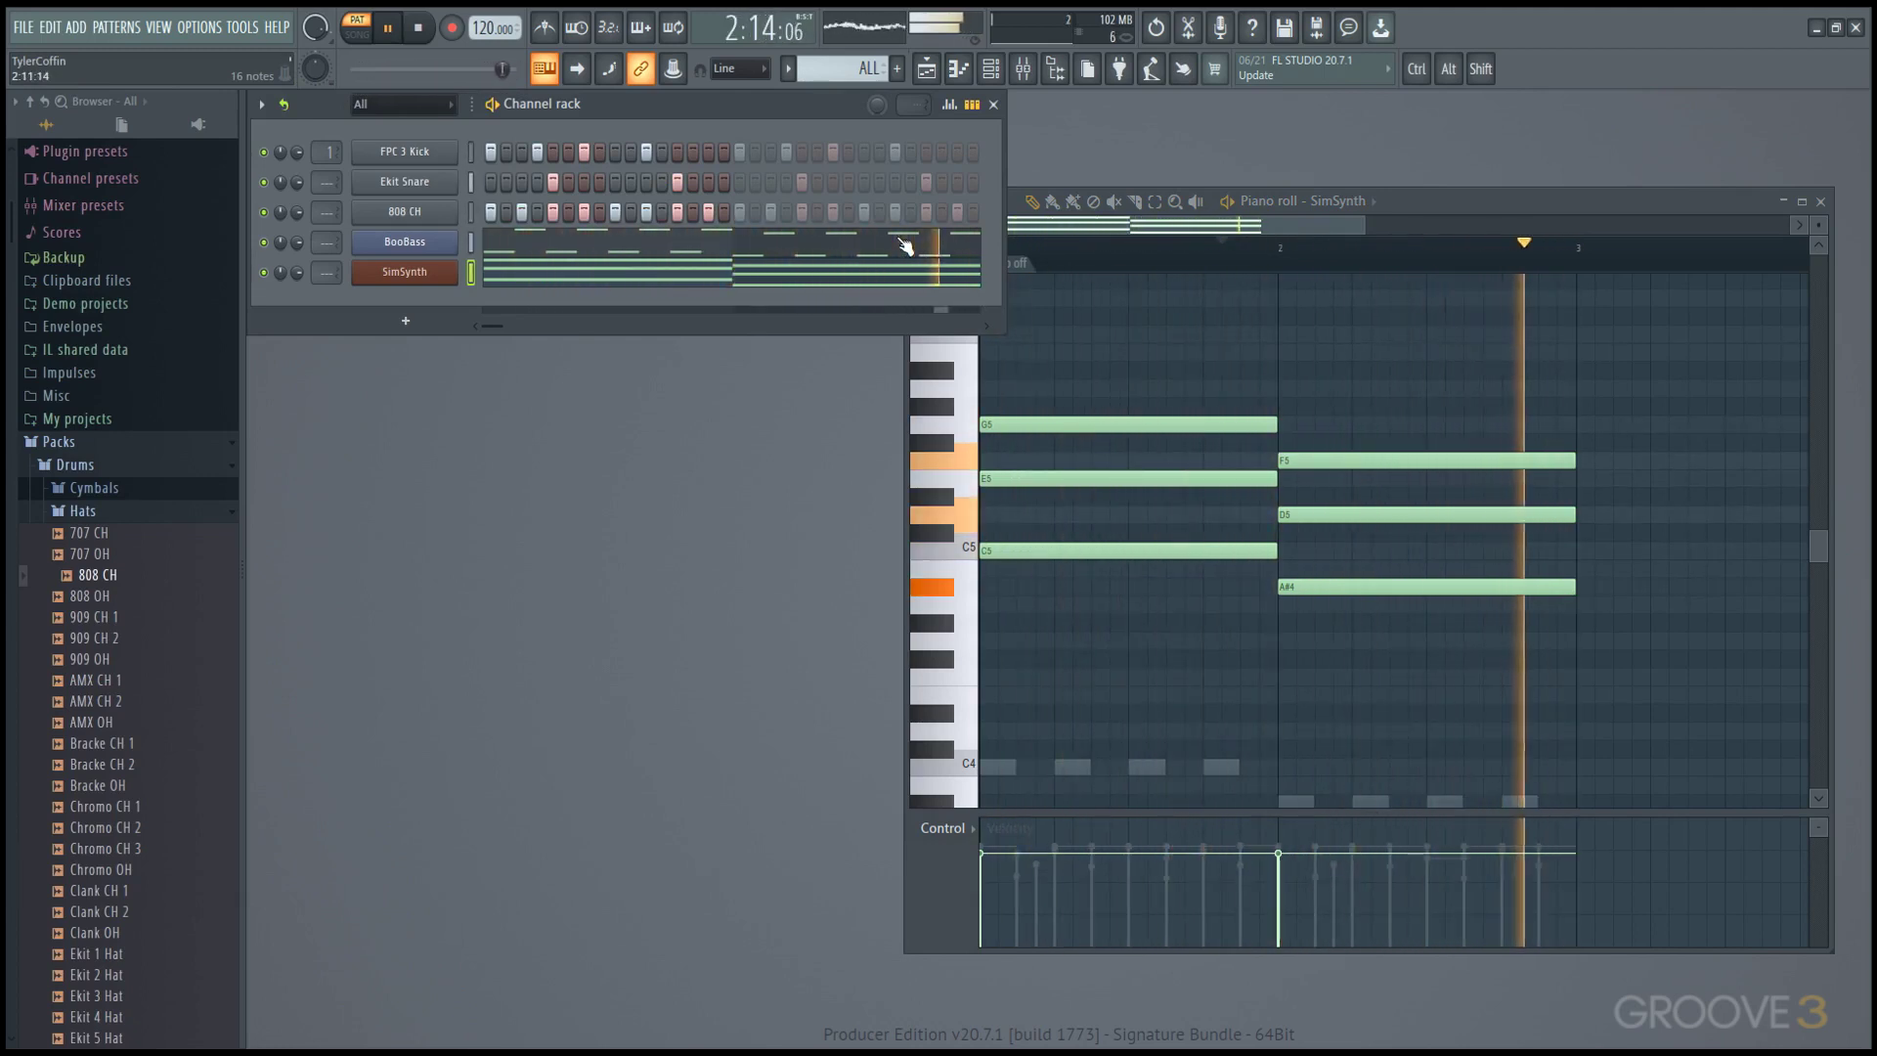
pyautogui.press('space')
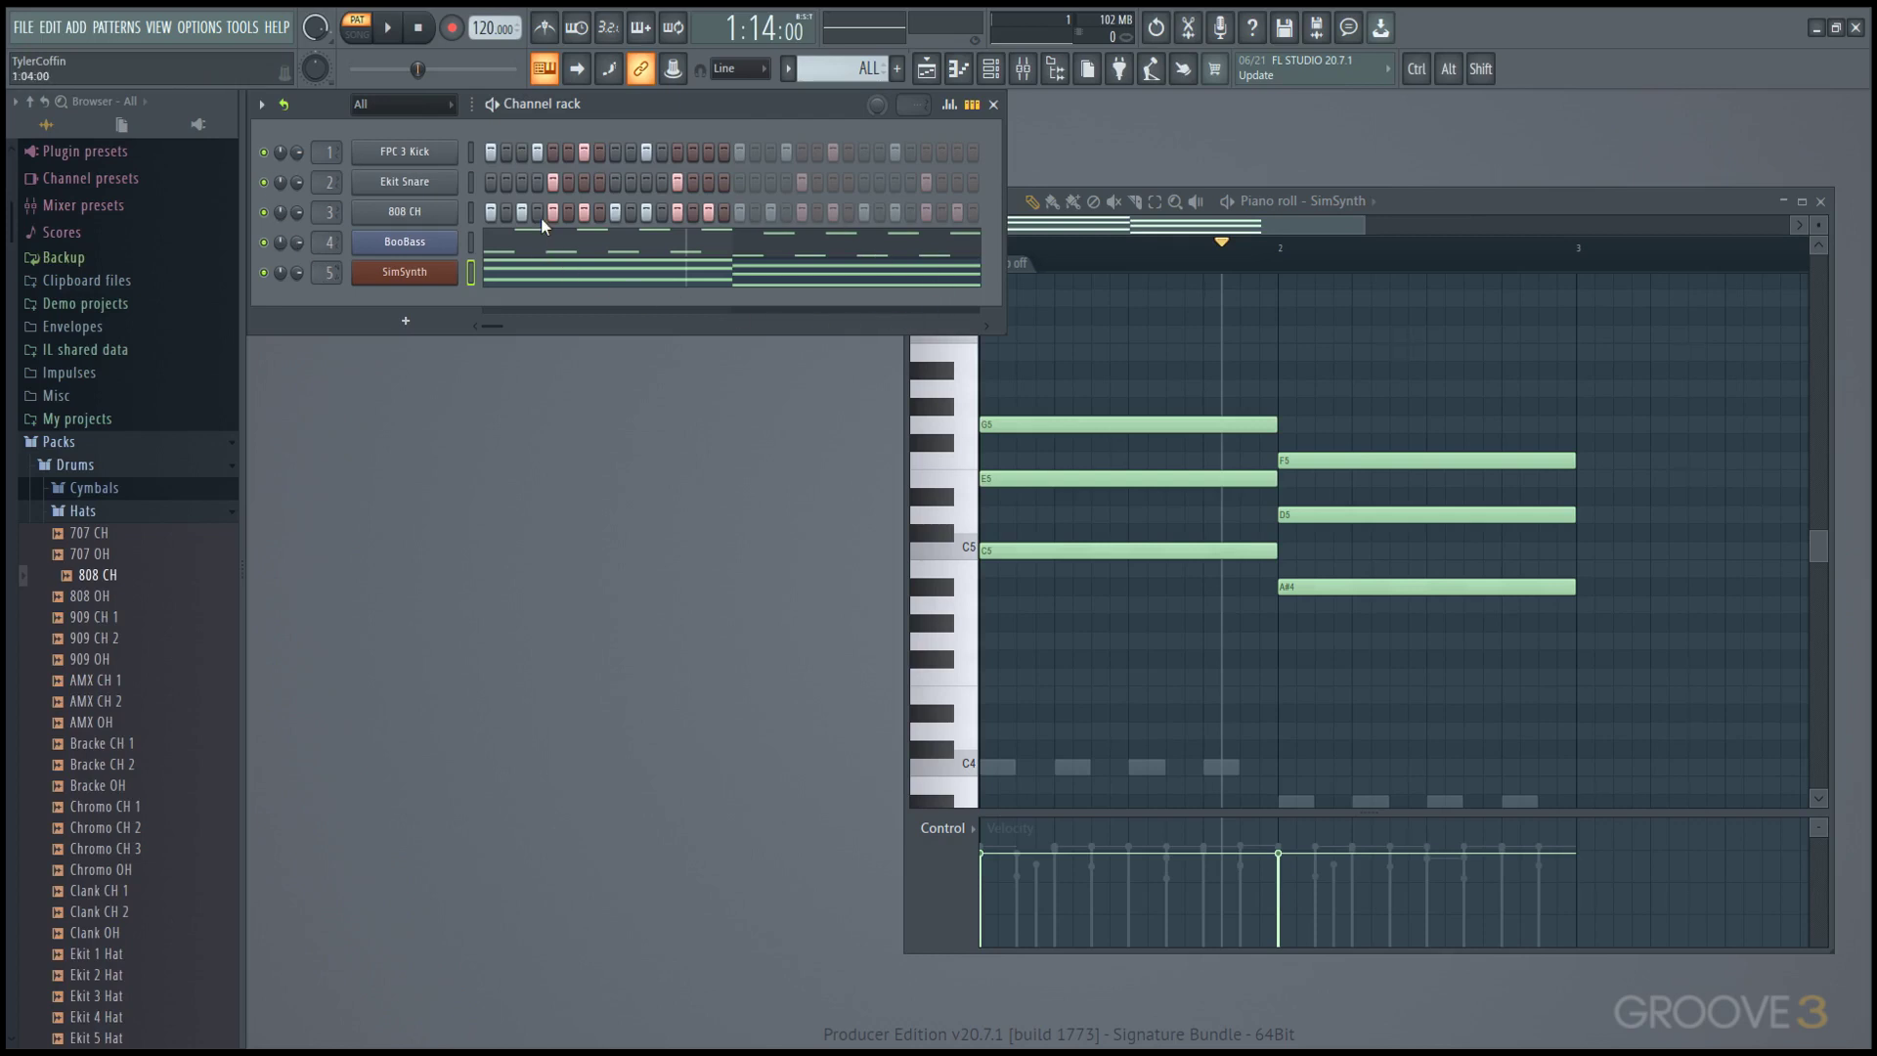
# - Open the Ekit Snare channel settings, view the volume envelope and filter page, and close the settings
pyautogui.click(424, 183)
pyautogui.click(380, 283)
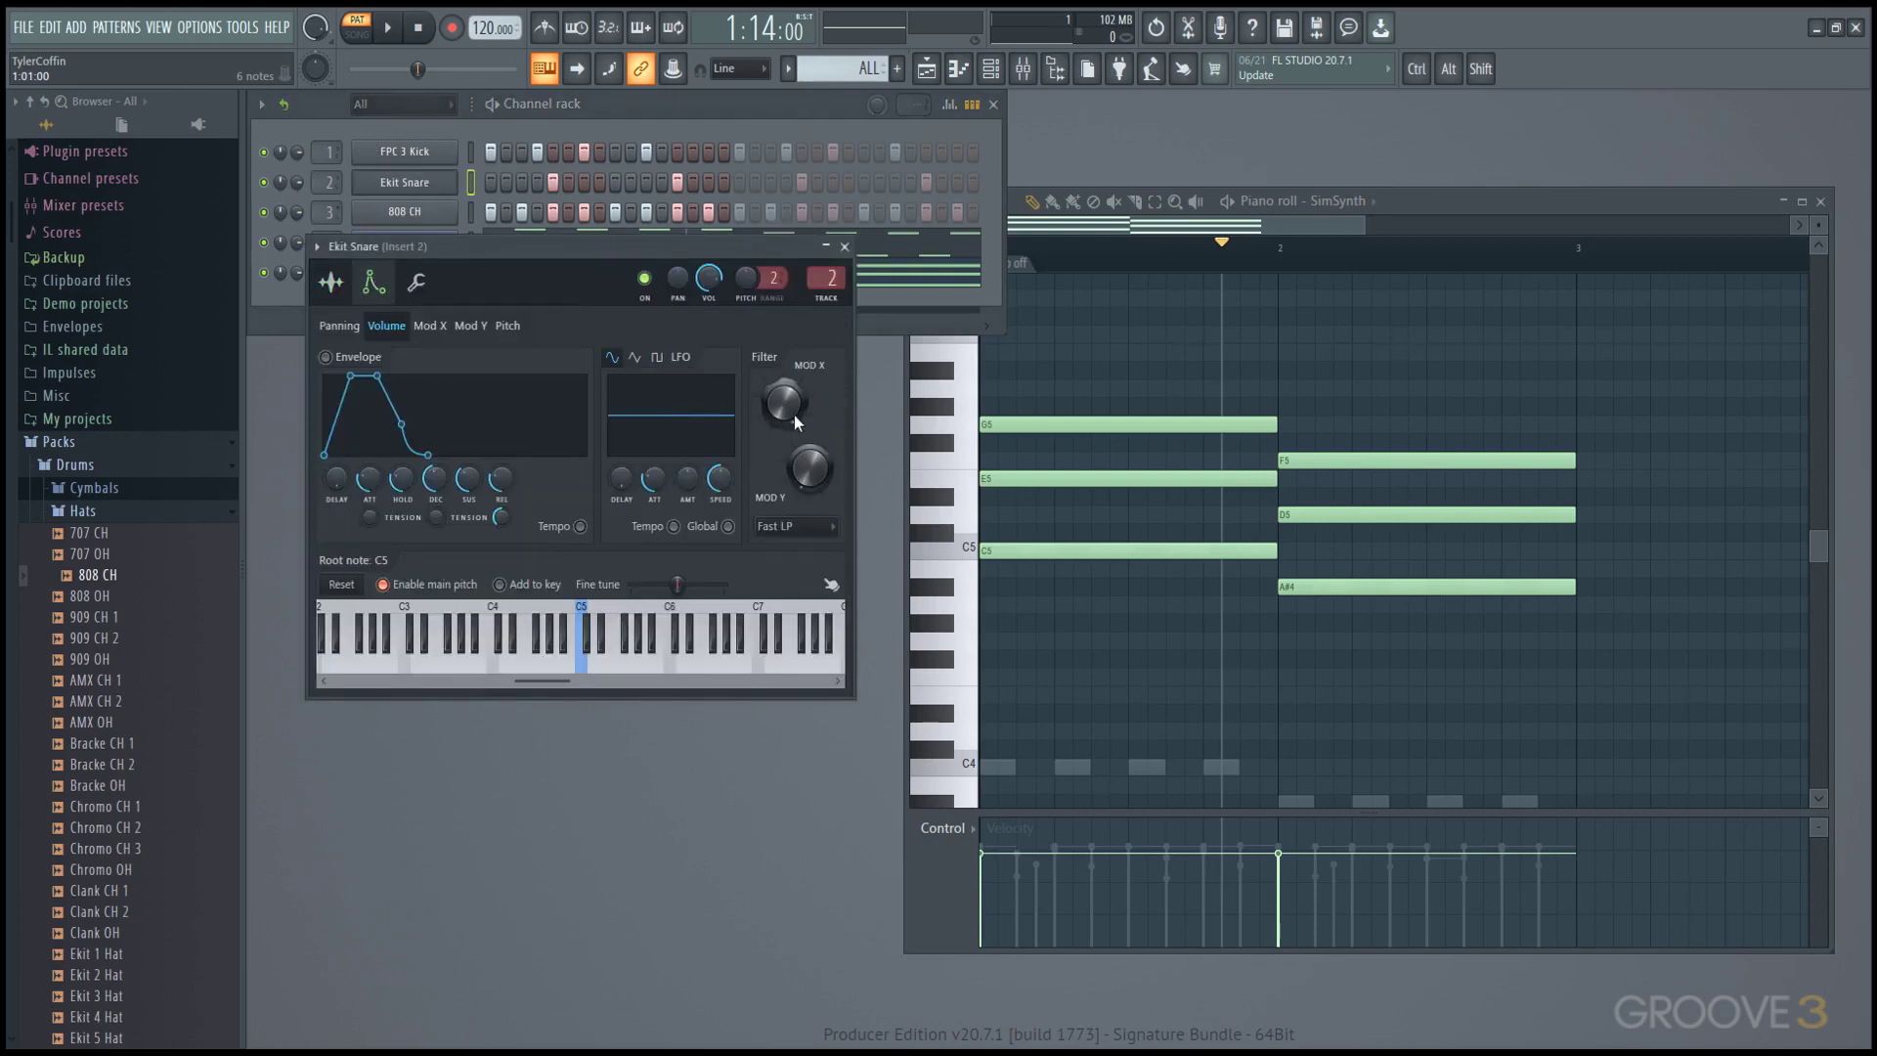
pyautogui.click(415, 184)
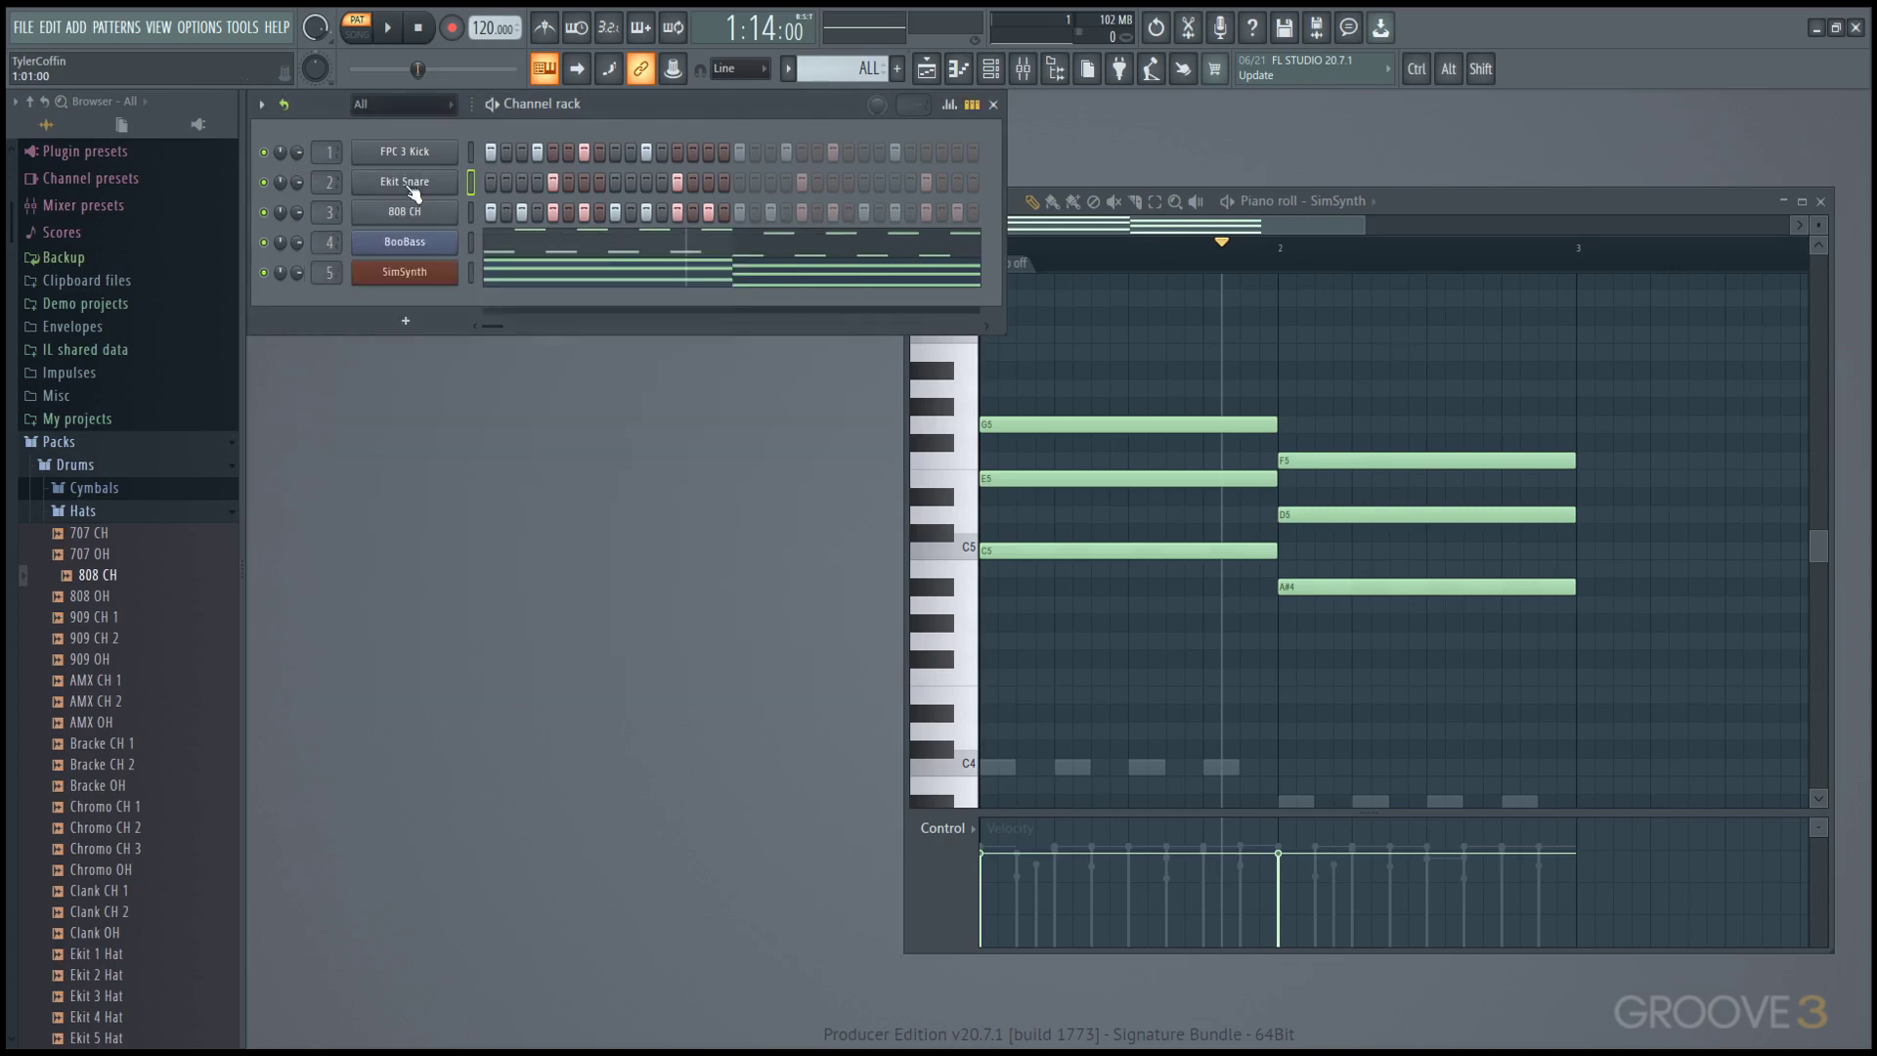